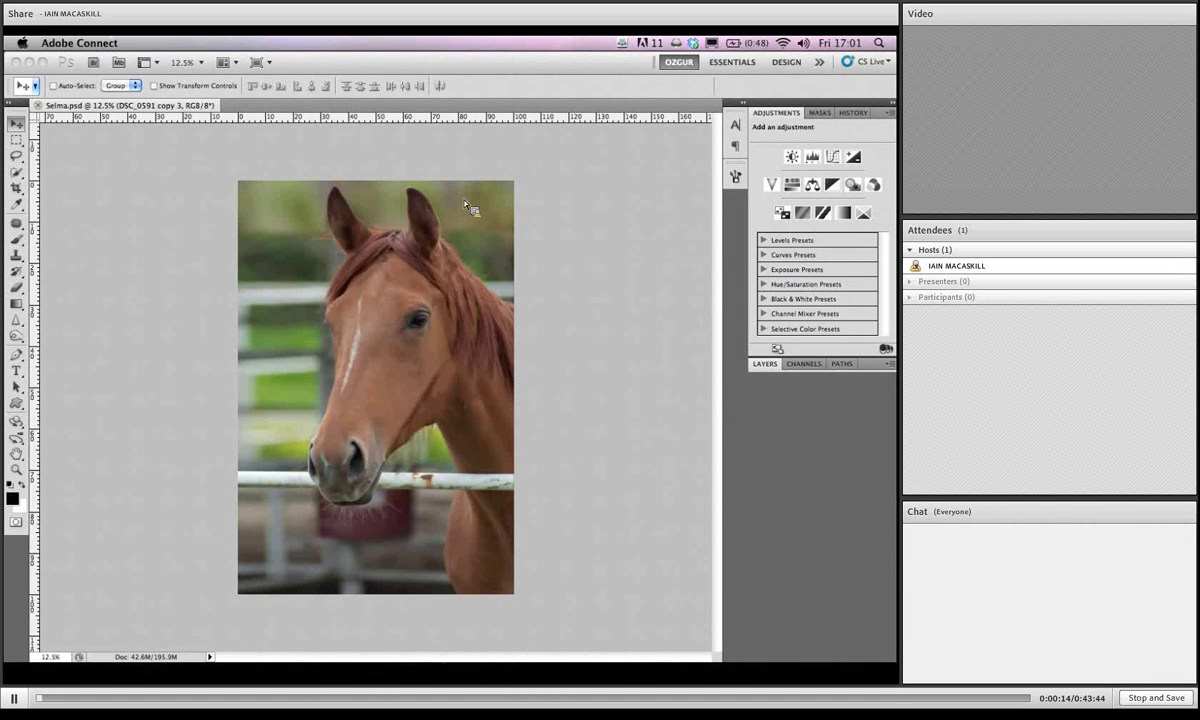
Toggle Selma.psd's layer visibility to compare the original haltered DSC_0591 with the halter-free retouch.
{"action": "left_click", "coordinate": [778, 366]}
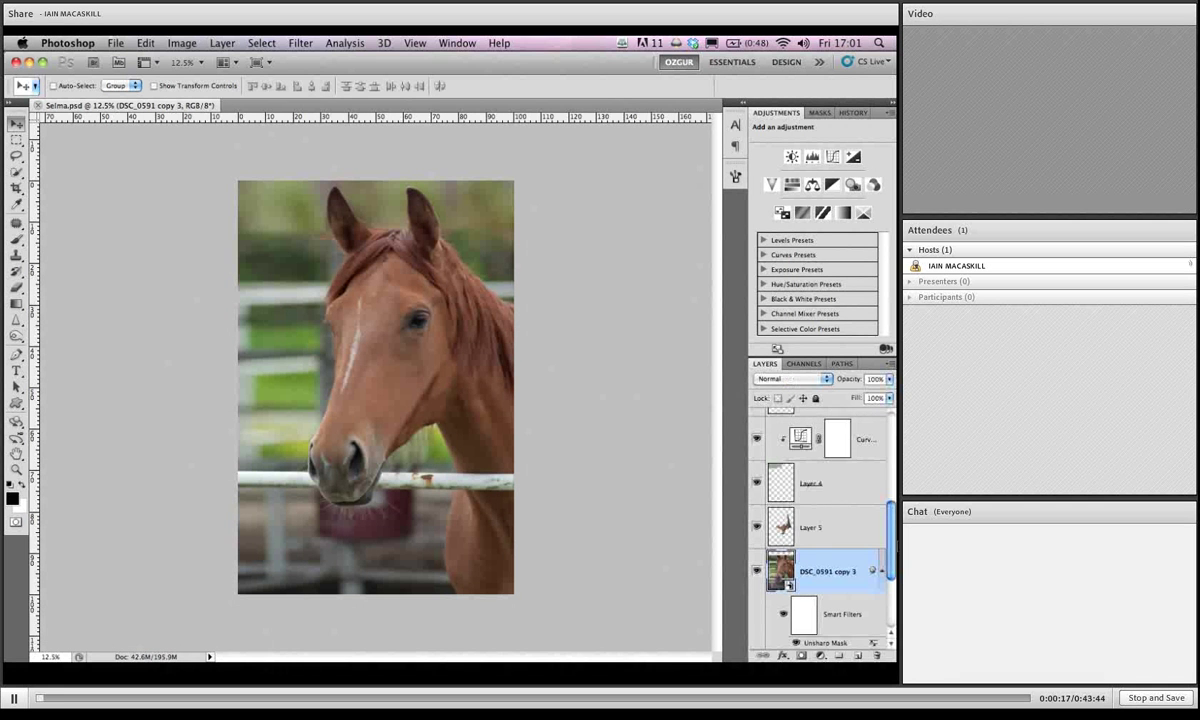
{"action": "left_click", "coordinate": [756, 571], "text": "alt"}
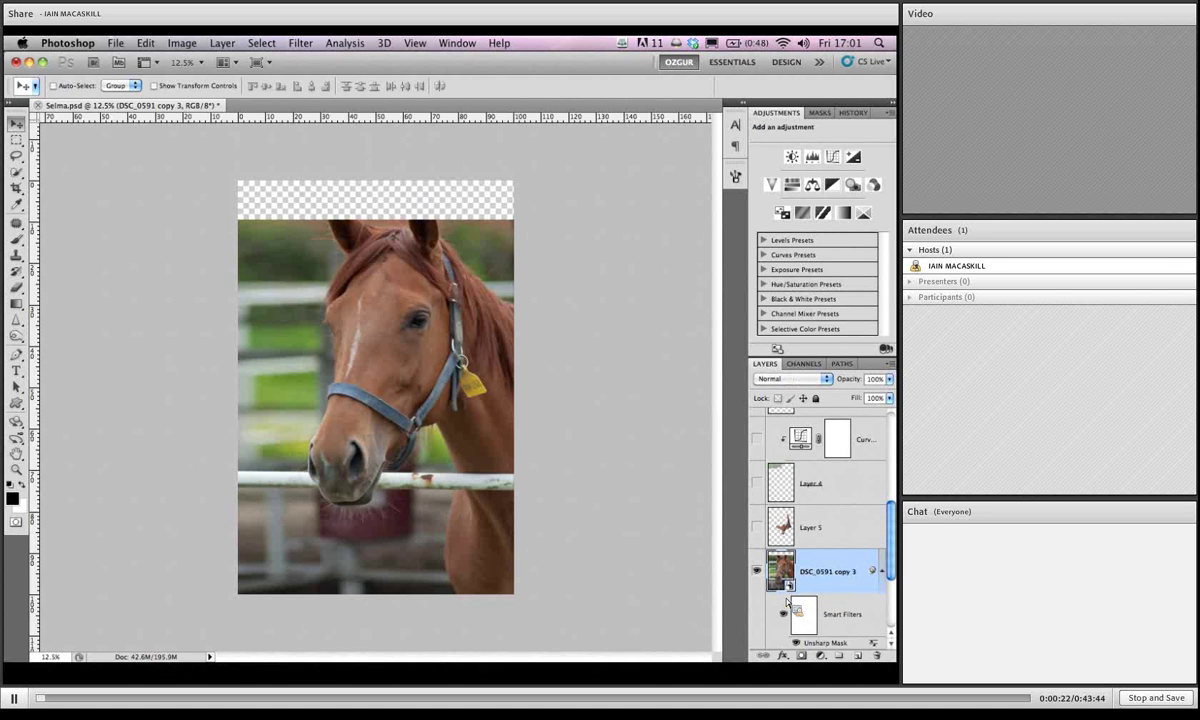
{"action": "mouse_move", "coordinate": [890, 514]}
{"action": "left_mouse_down"}
{"action": "mouse_move", "coordinate": [893, 563]}
{"action": "mouse_move", "coordinate": [890, 520]}
{"action": "left_mouse_up"}
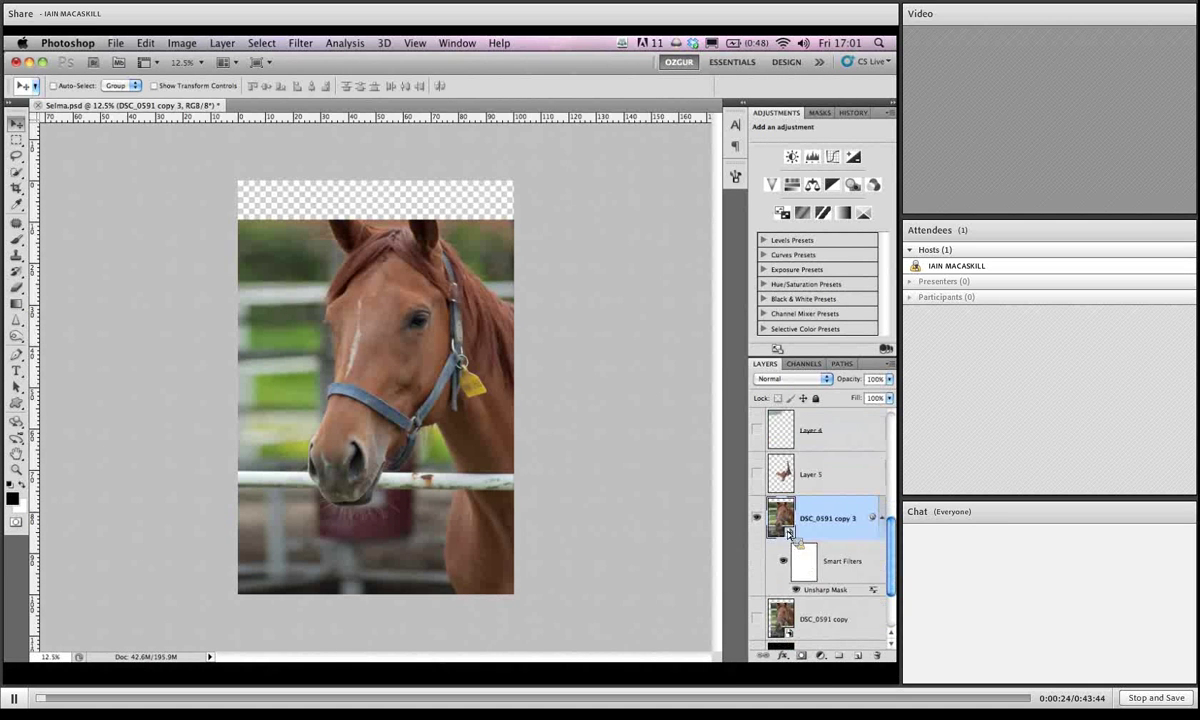
{"action": "left_click", "coordinate": [757, 518], "text": "alt"}
{"action": "scroll", "coordinate": [772, 522], "scroll_direction": "down", "scroll_amount": 3}
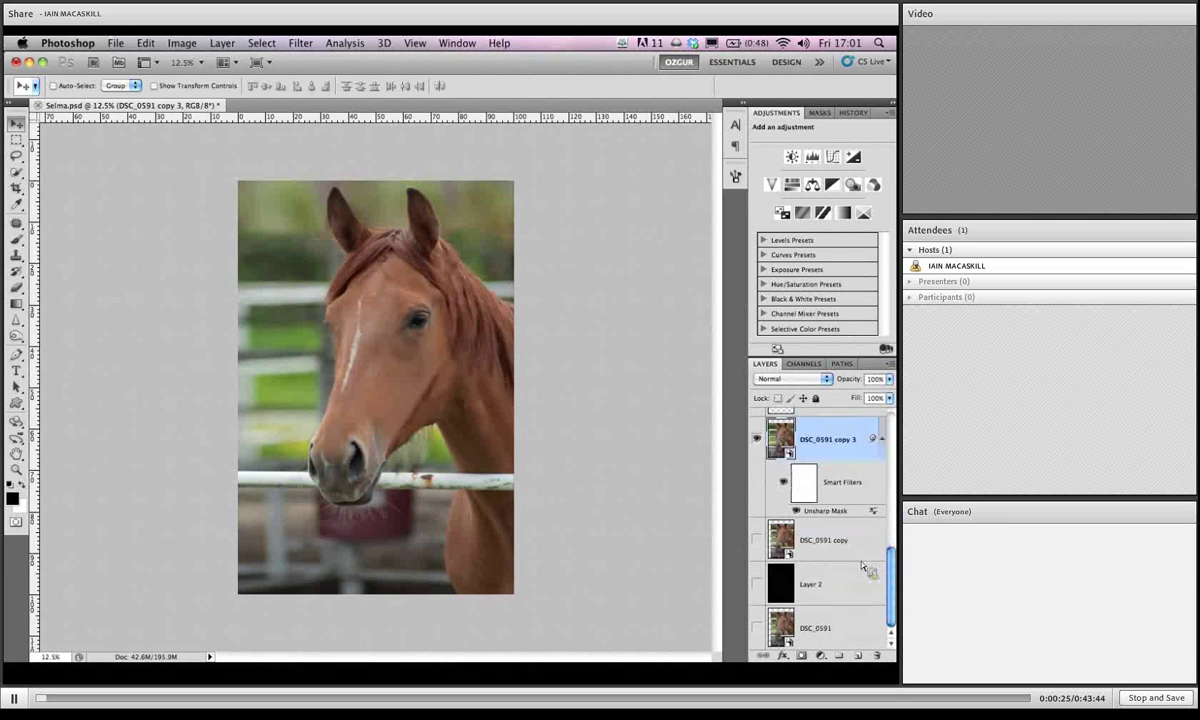
{"action": "left_click", "coordinate": [756, 627], "text": "alt"}
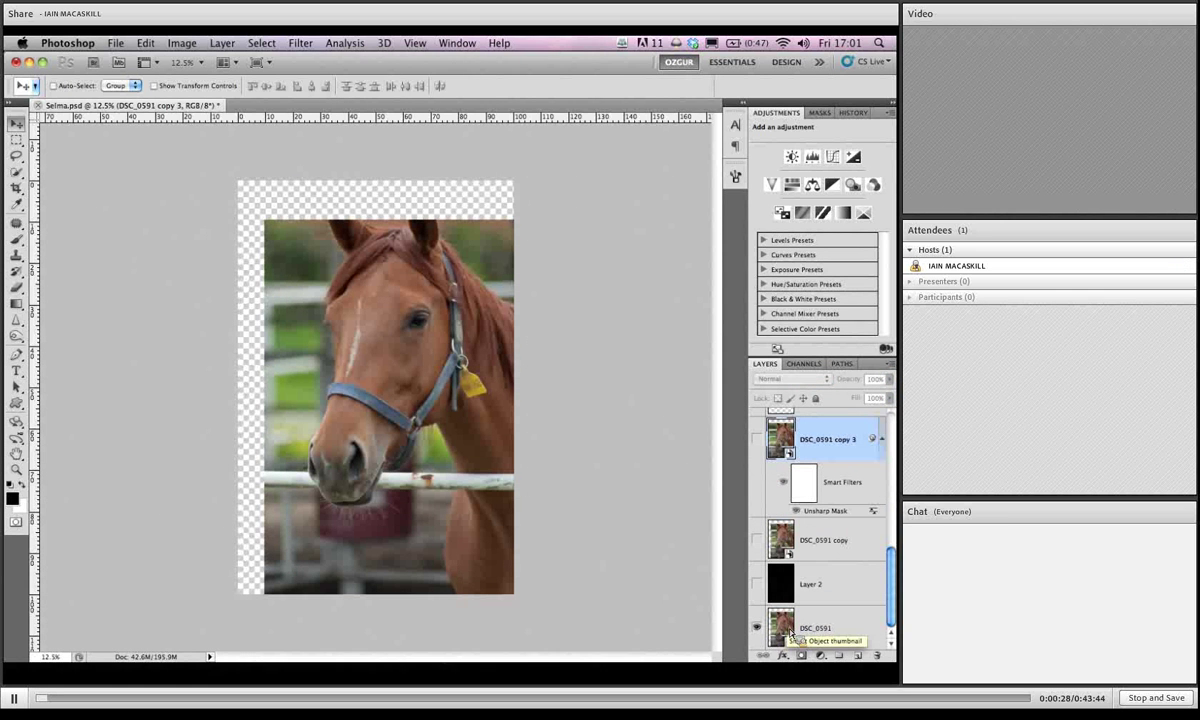
{"action": "left_click", "coordinate": [757, 627], "text": "alt"}
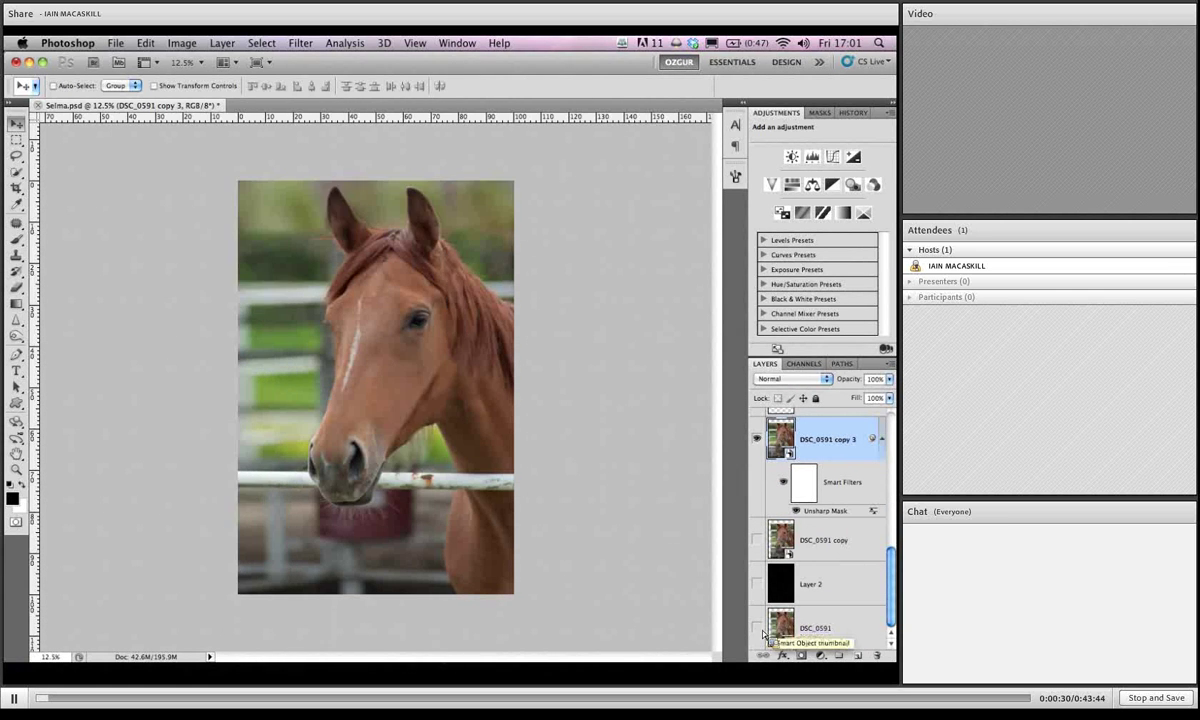
{"action": "left_click", "coordinate": [757, 628], "text": "alt"}
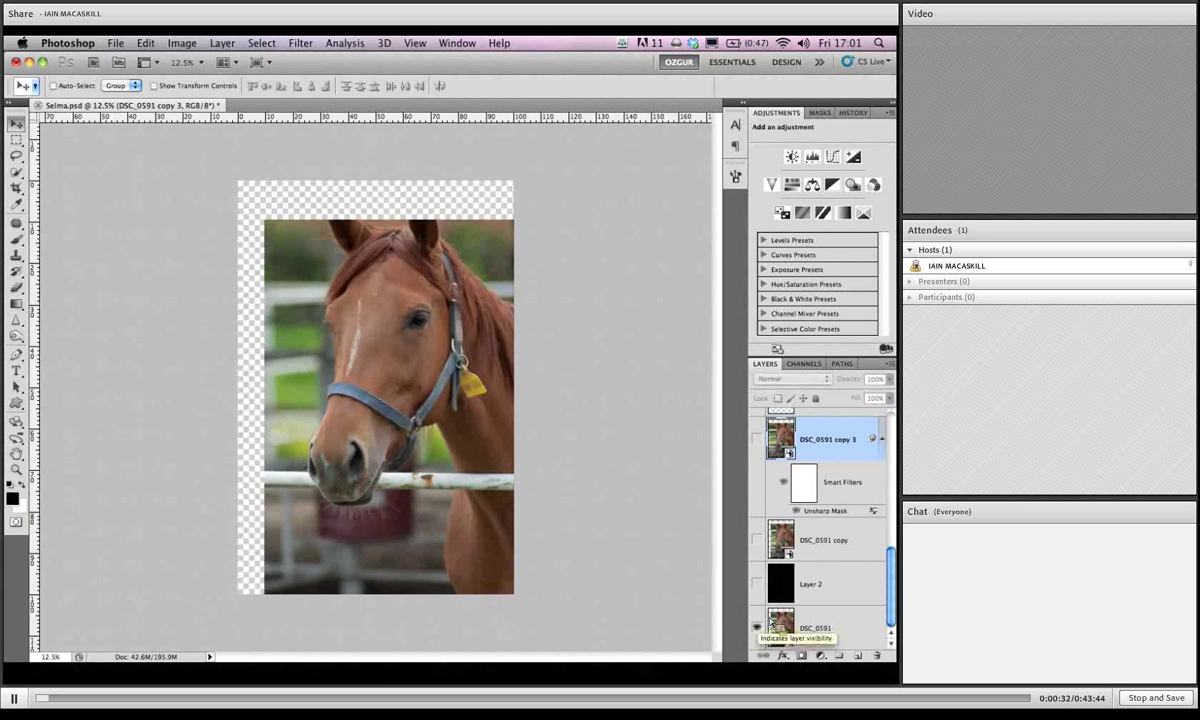
{"action": "left_click", "coordinate": [757, 628], "text": "alt"}
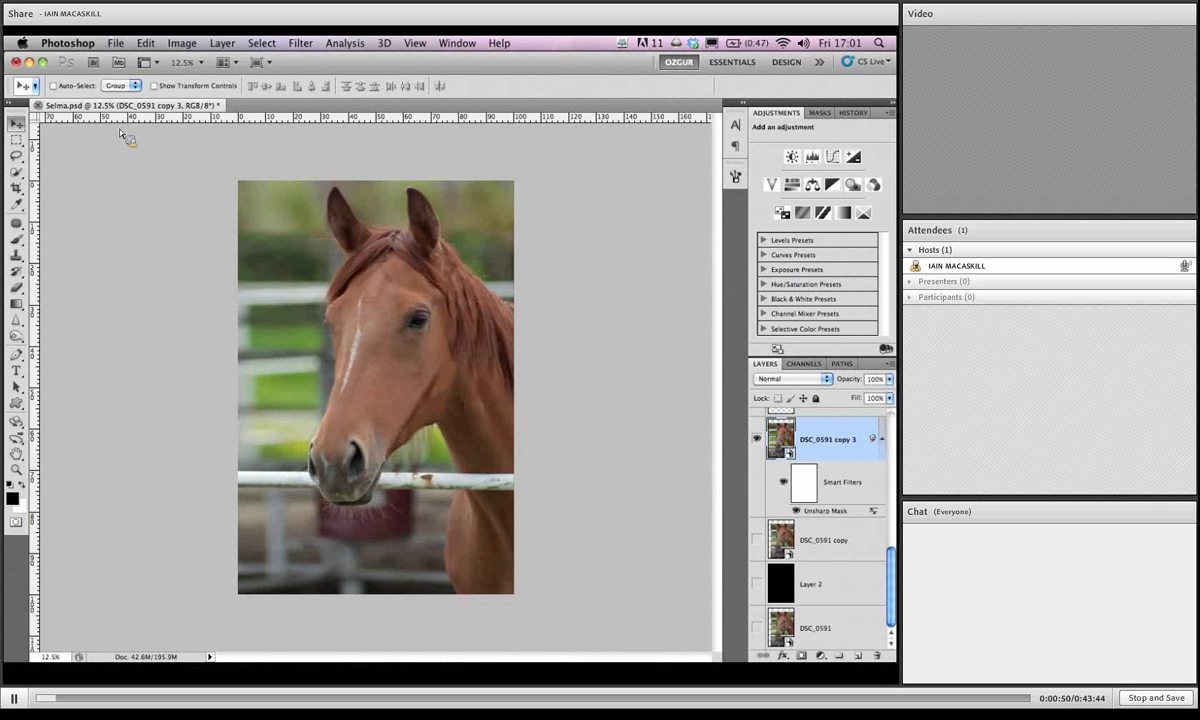
Close Selma.psd without saving changes.
{"action": "key", "text": "super+w"}
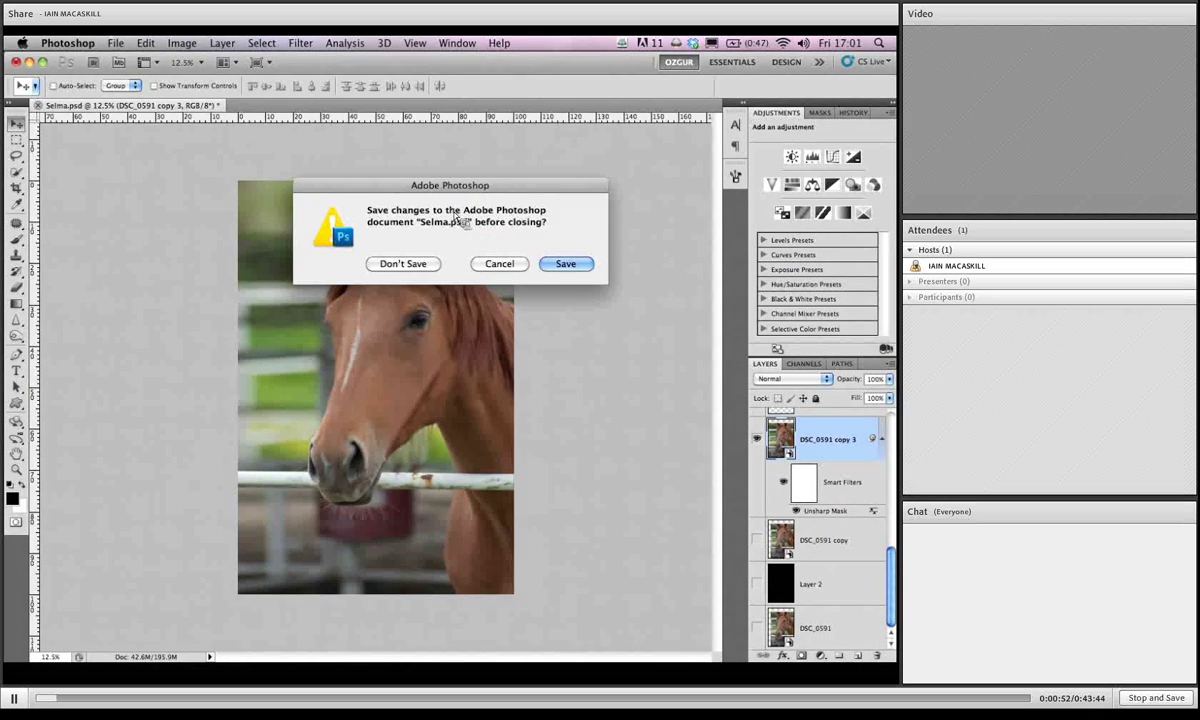
{"action": "key", "text": "super+d"}
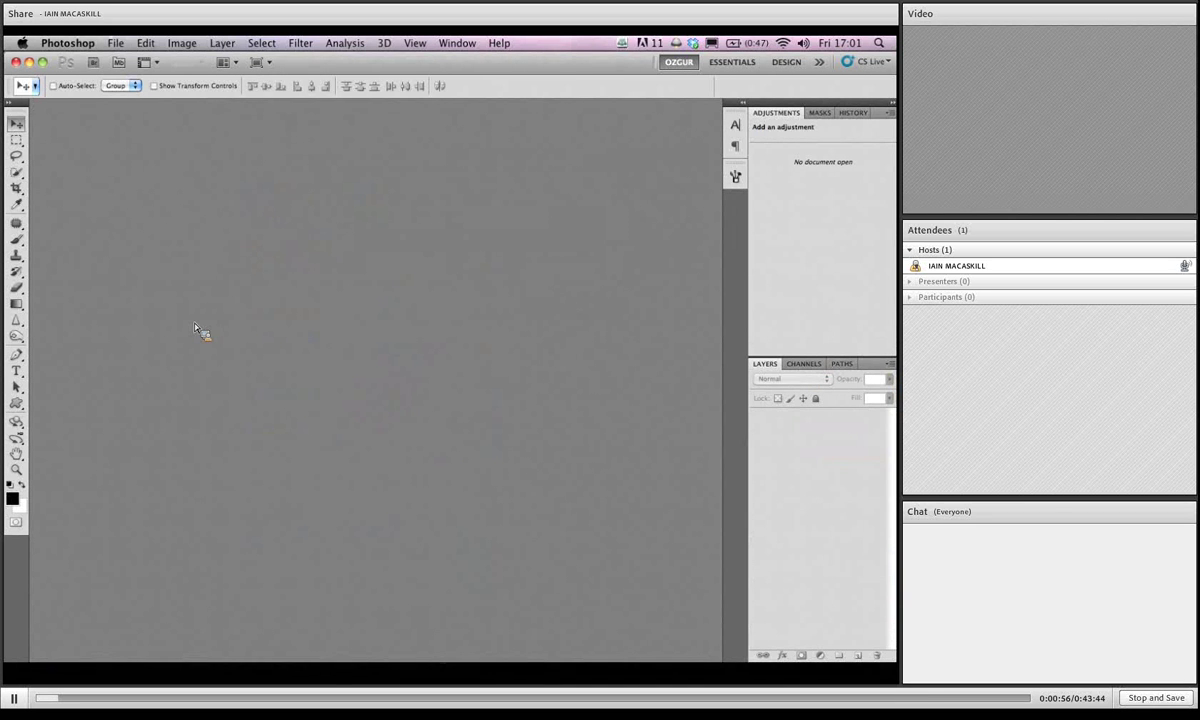
{"action": "key", "text": "super+o"}
Turn the Window menu's Application Frame off and then back on.
{"action": "left_click", "coordinate": [457, 43]}
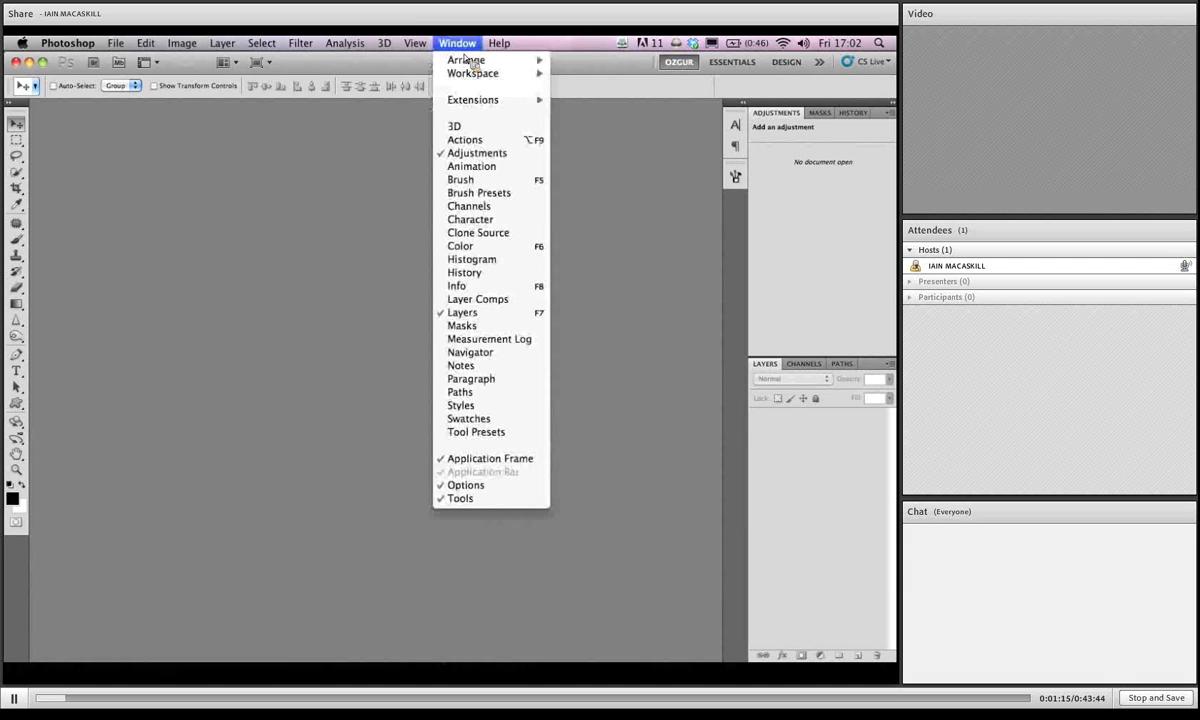
{"action": "left_click", "coordinate": [490, 457]}
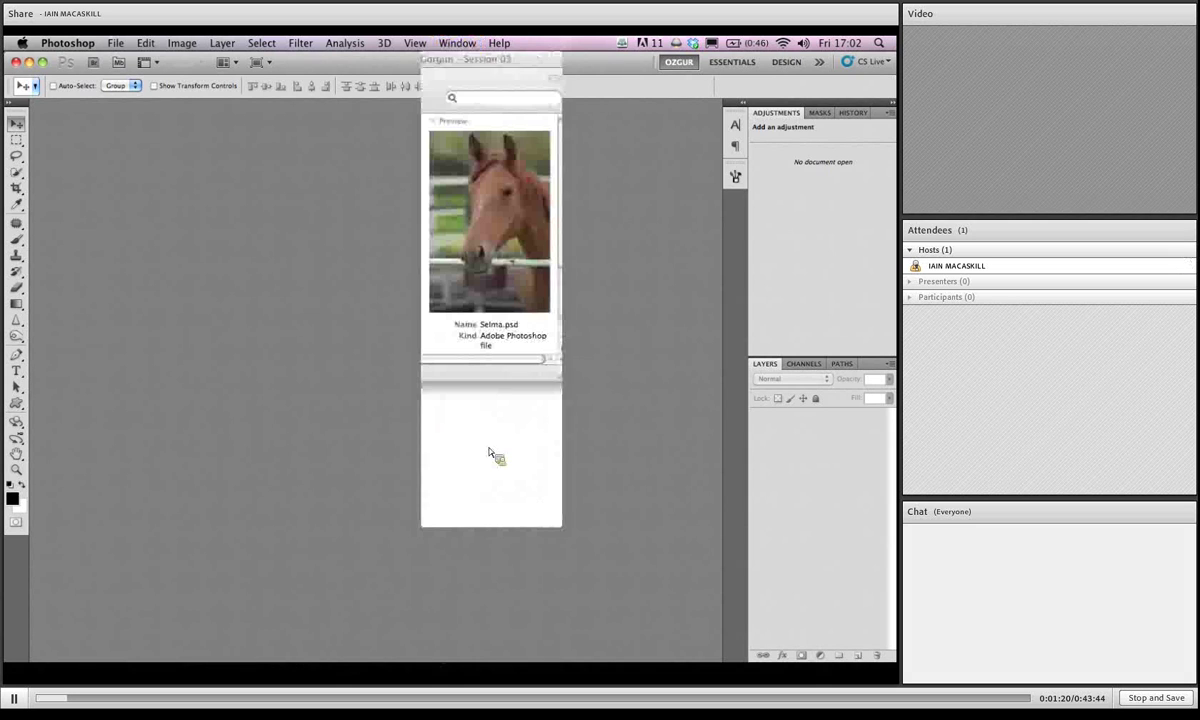
{"action": "left_click", "coordinate": [457, 43]}
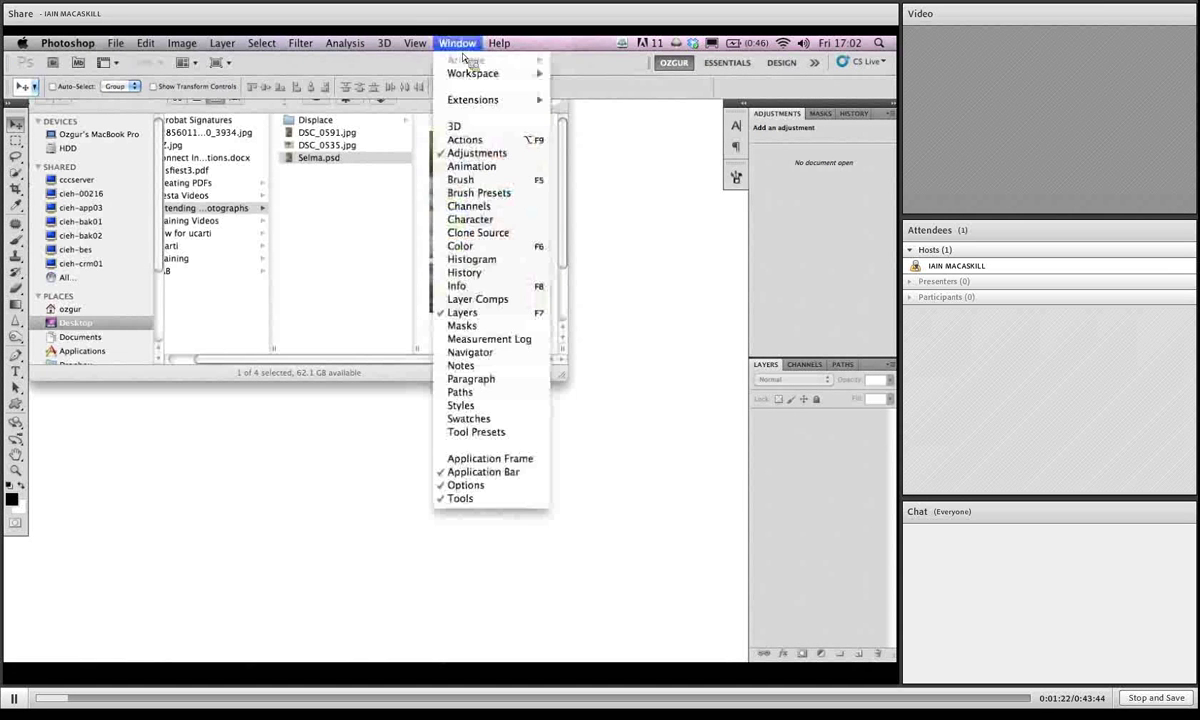
{"action": "left_click", "coordinate": [506, 459]}
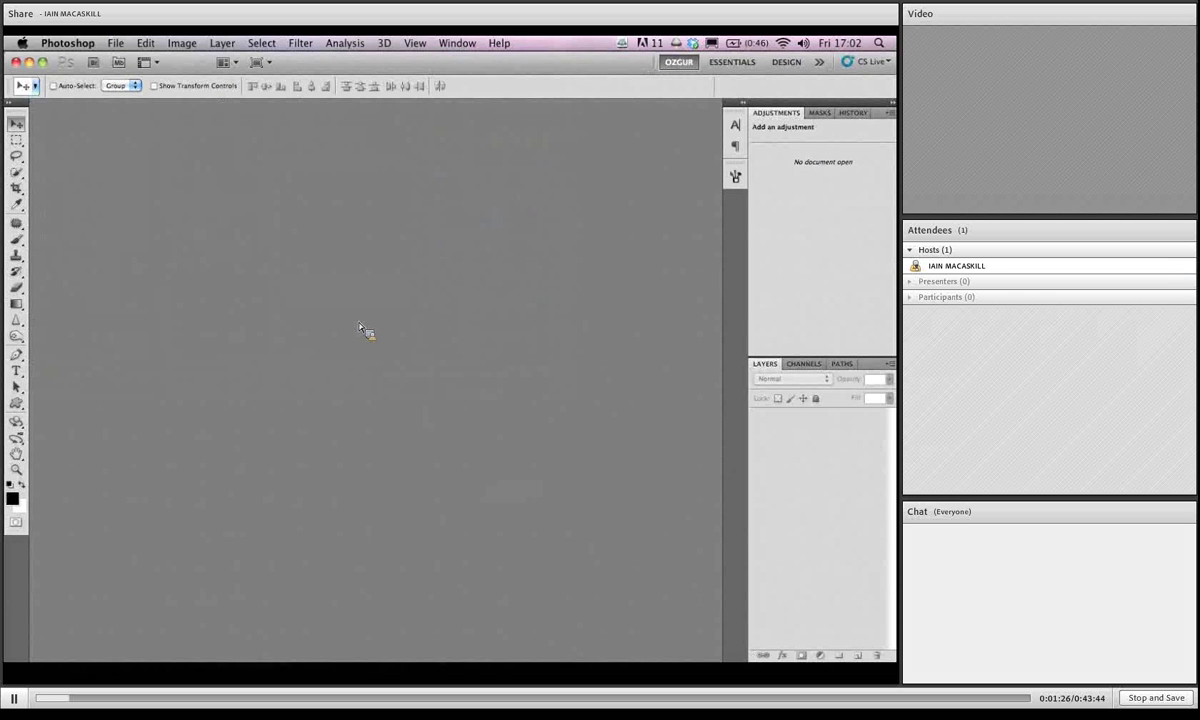
Open the original photo DSC_0591.jpg.
{"action": "key", "text": "super+o"}
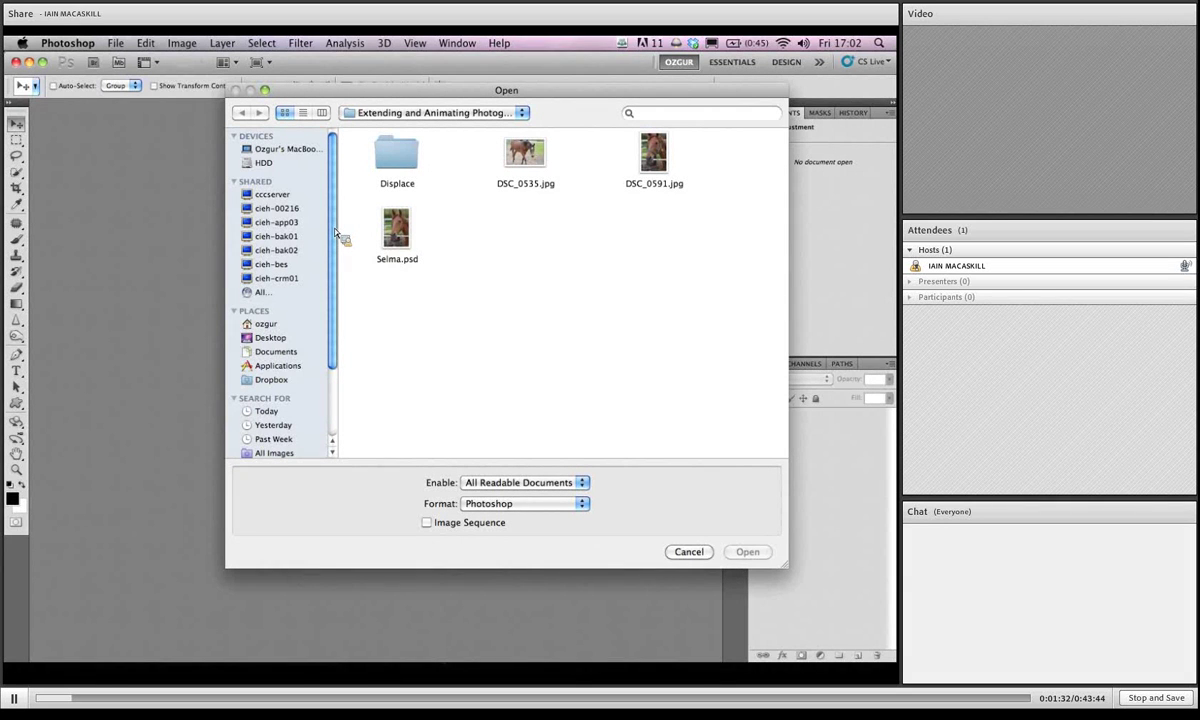
{"action": "left_click", "coordinate": [655, 180]}
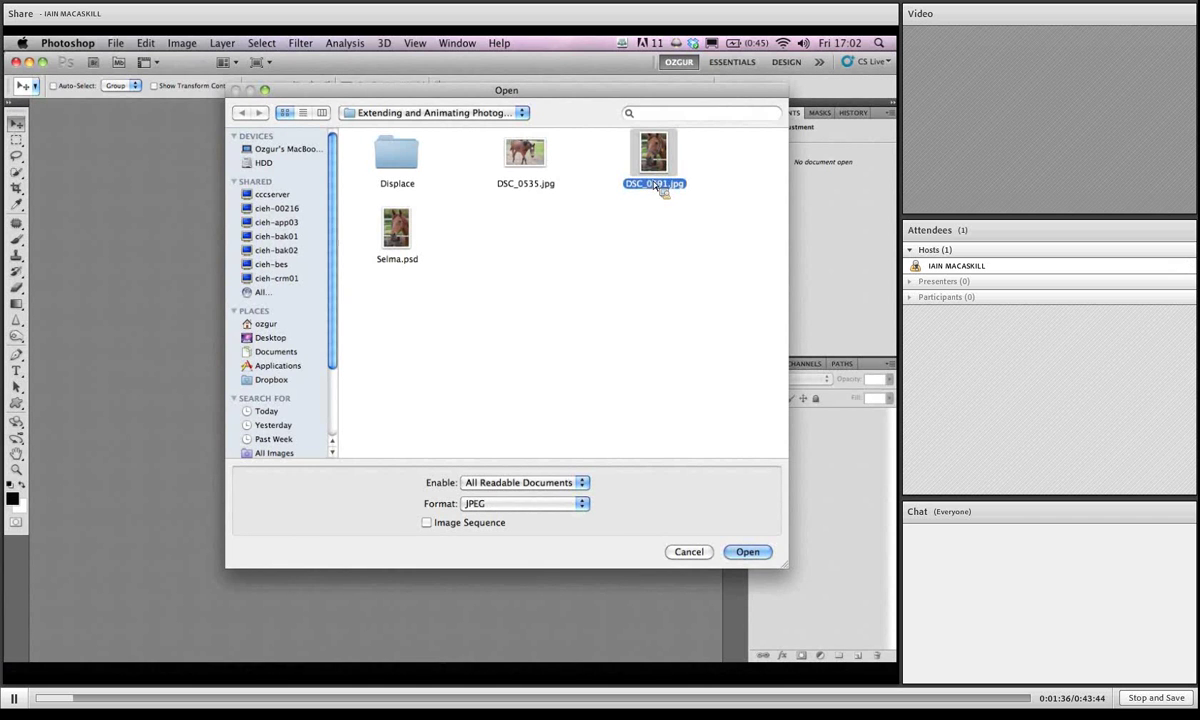
{"action": "double_click", "coordinate": [656, 185]}
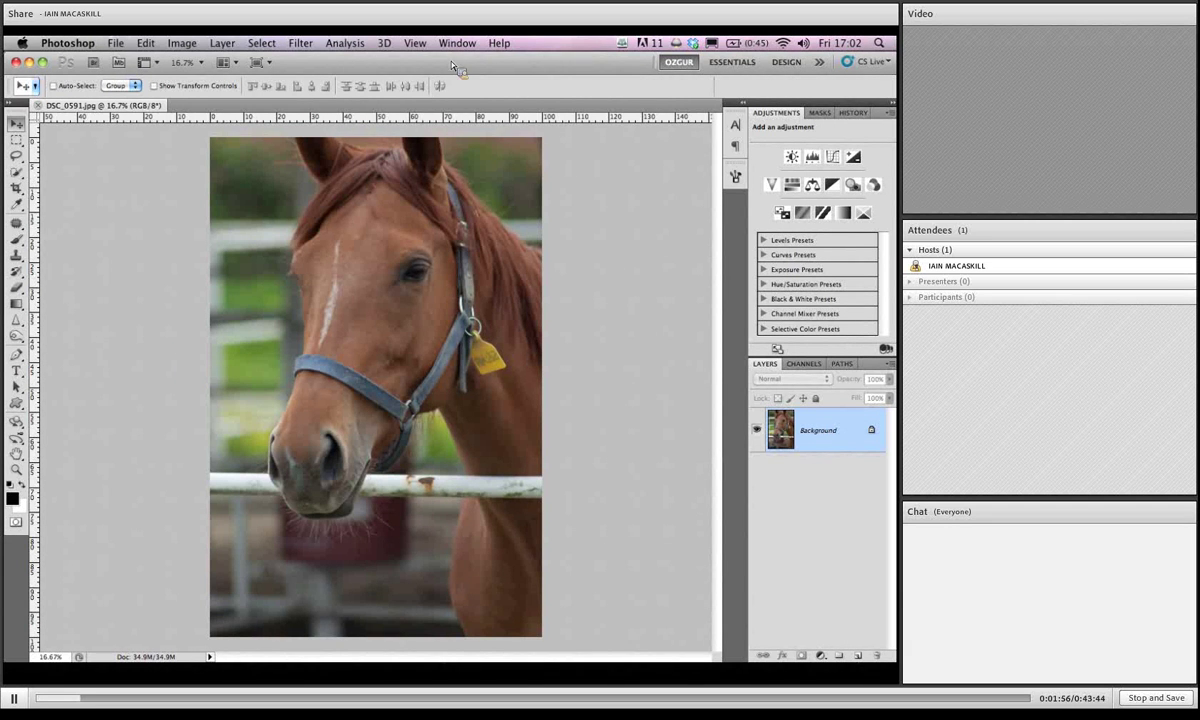
Check the Image menu without choosing Canvas Size, then switch to the Crop tool.
{"action": "left_click", "coordinate": [181, 43]}
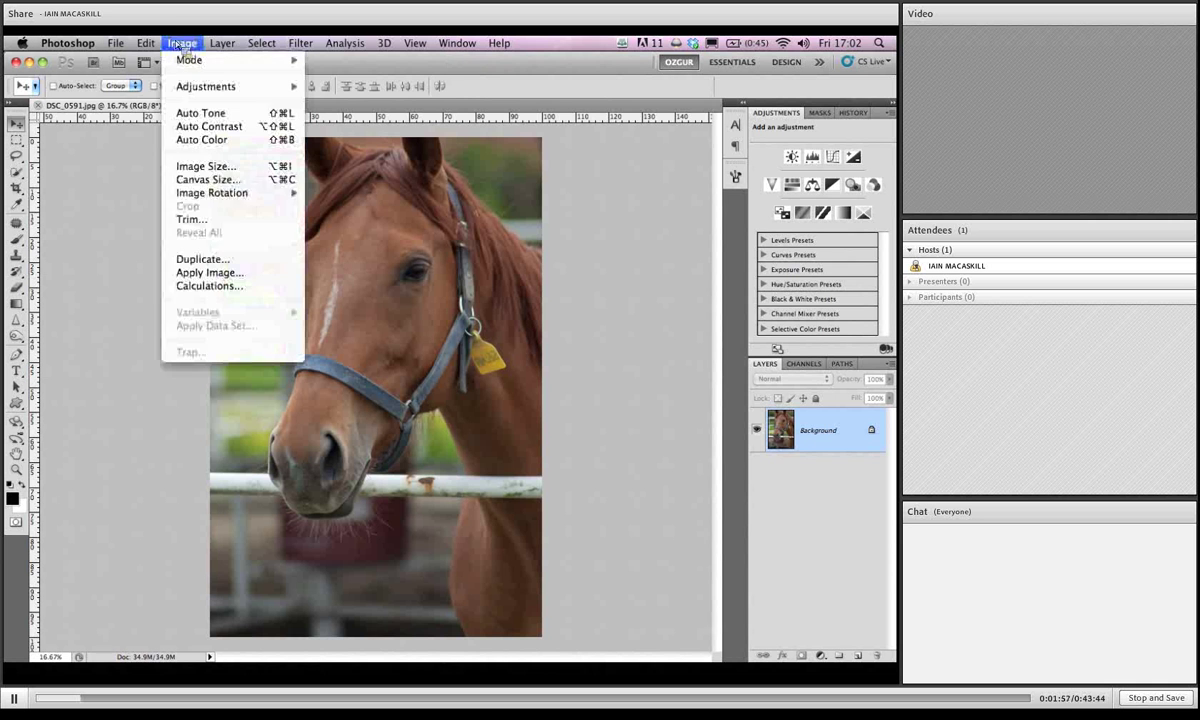
{"action": "left_click", "coordinate": [238, 183]}
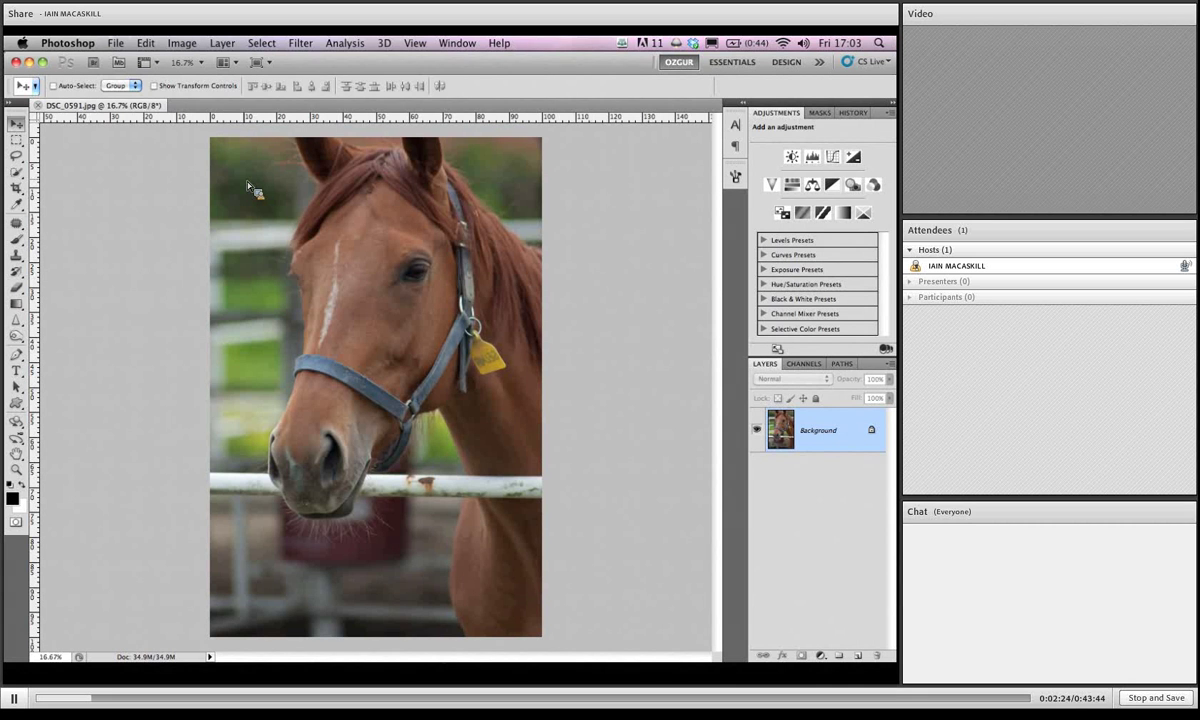
{"action": "key", "text": "c"}
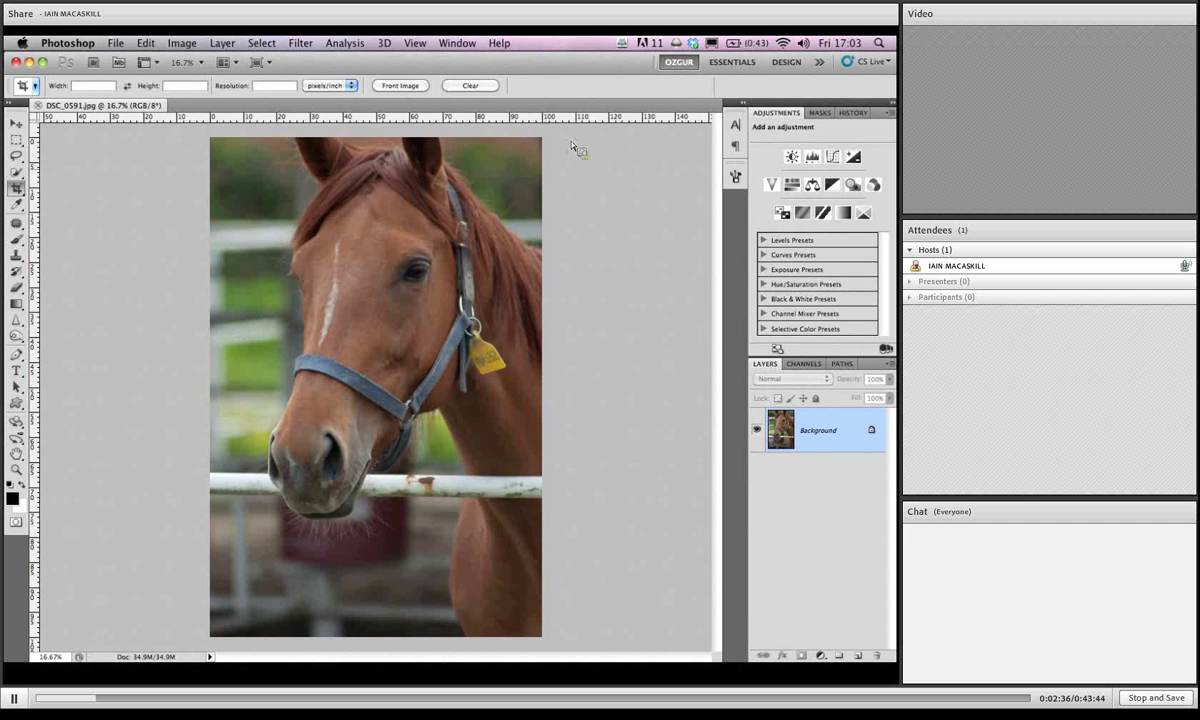
Extend the canvas up and left with a whole-image crop box, then undo that crop.
{"action": "left_click_drag", "start_coordinate": [305, 250], "coordinate": [645, 672]}
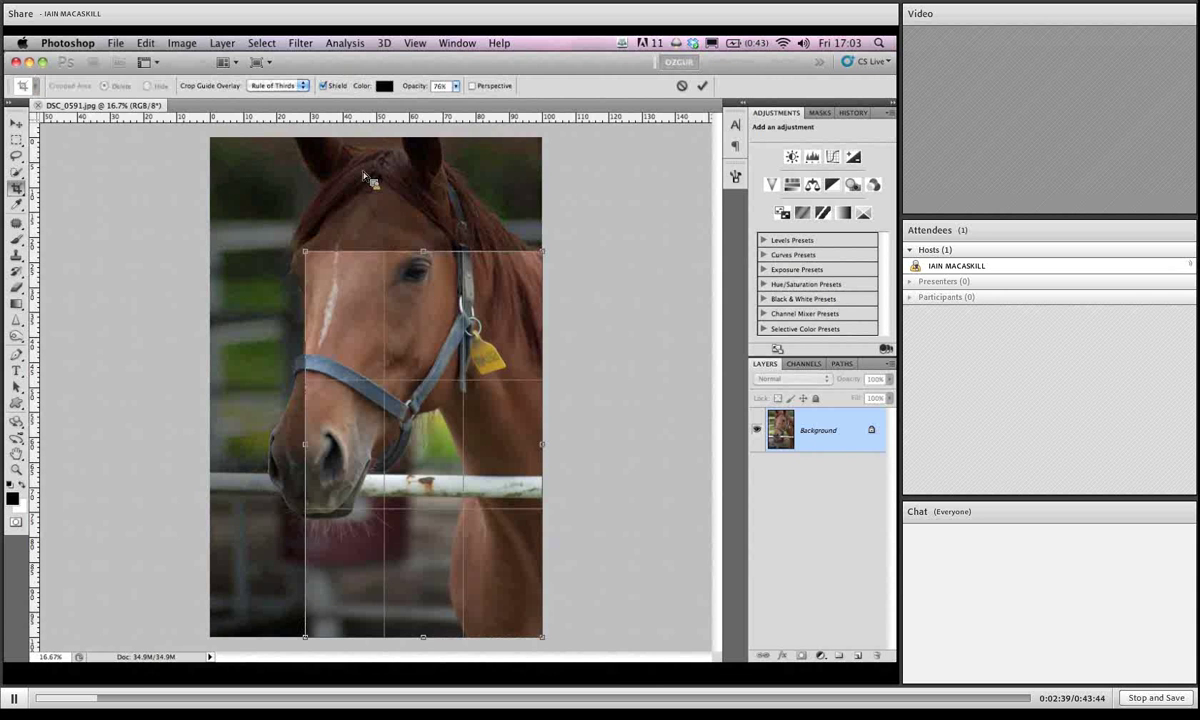
{"action": "key", "text": "Escape"}
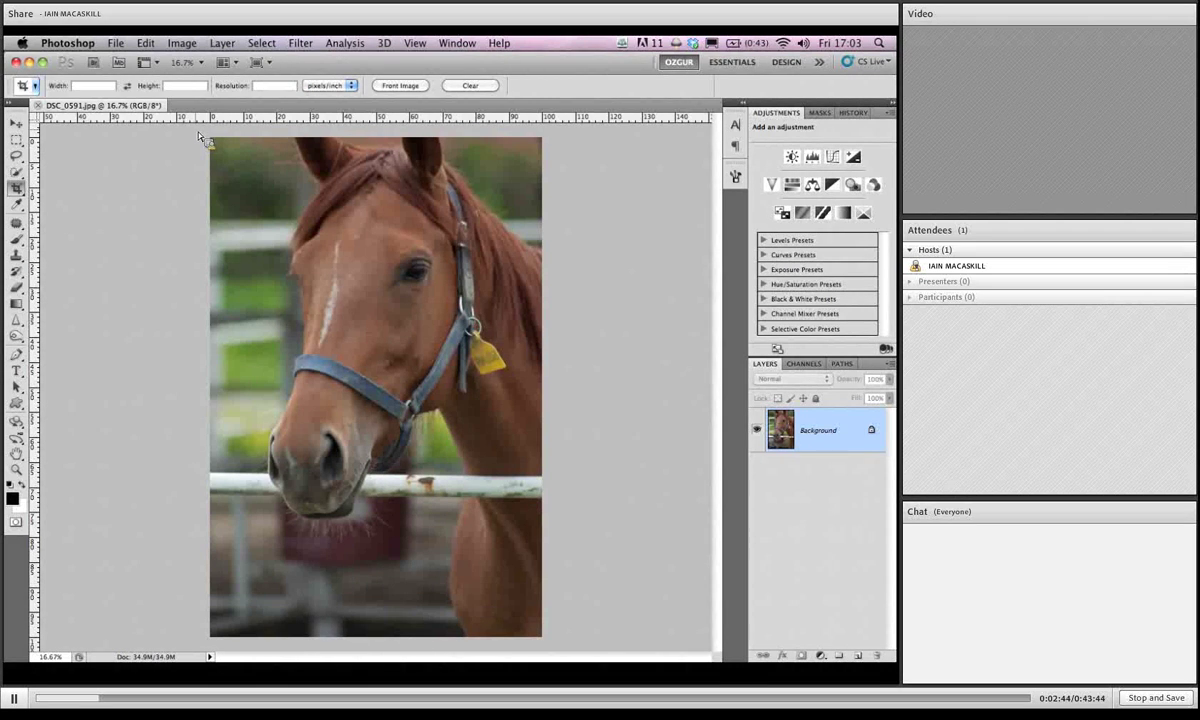
{"action": "key", "text": "super+a"}
{"action": "key", "text": "Return"}
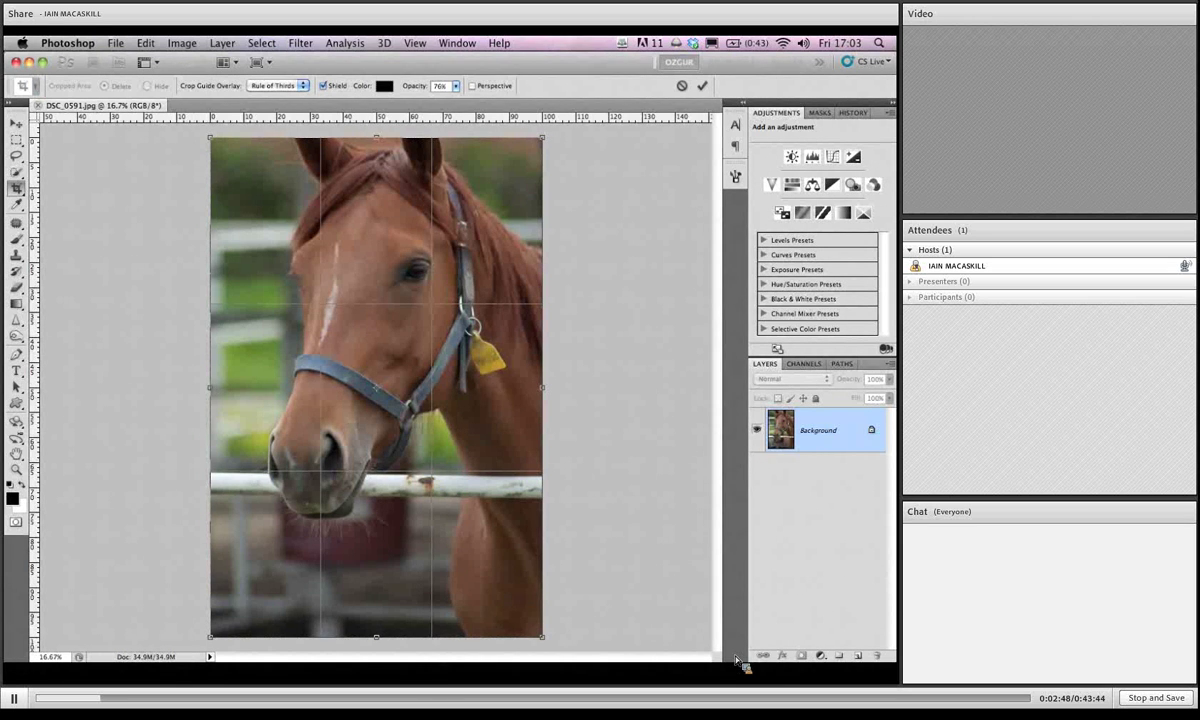
{"action": "key", "text": "super+minus"}
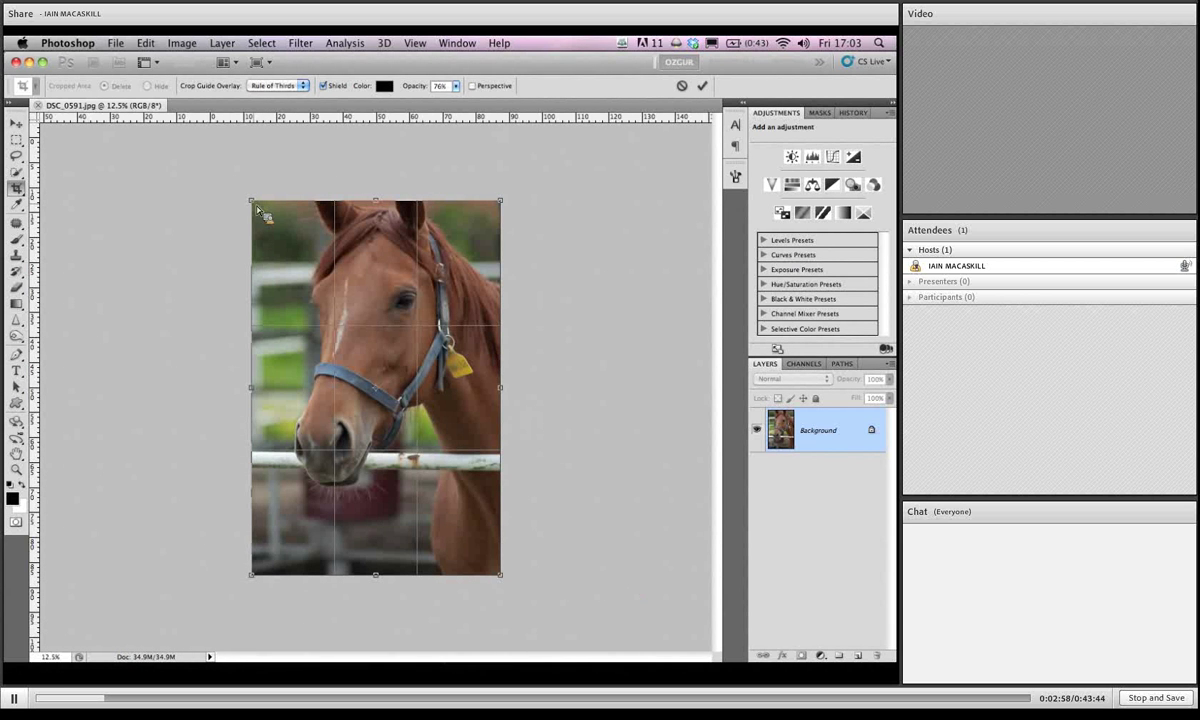
{"action": "left_click_drag", "start_coordinate": [257, 209], "coordinate": [225, 160]}
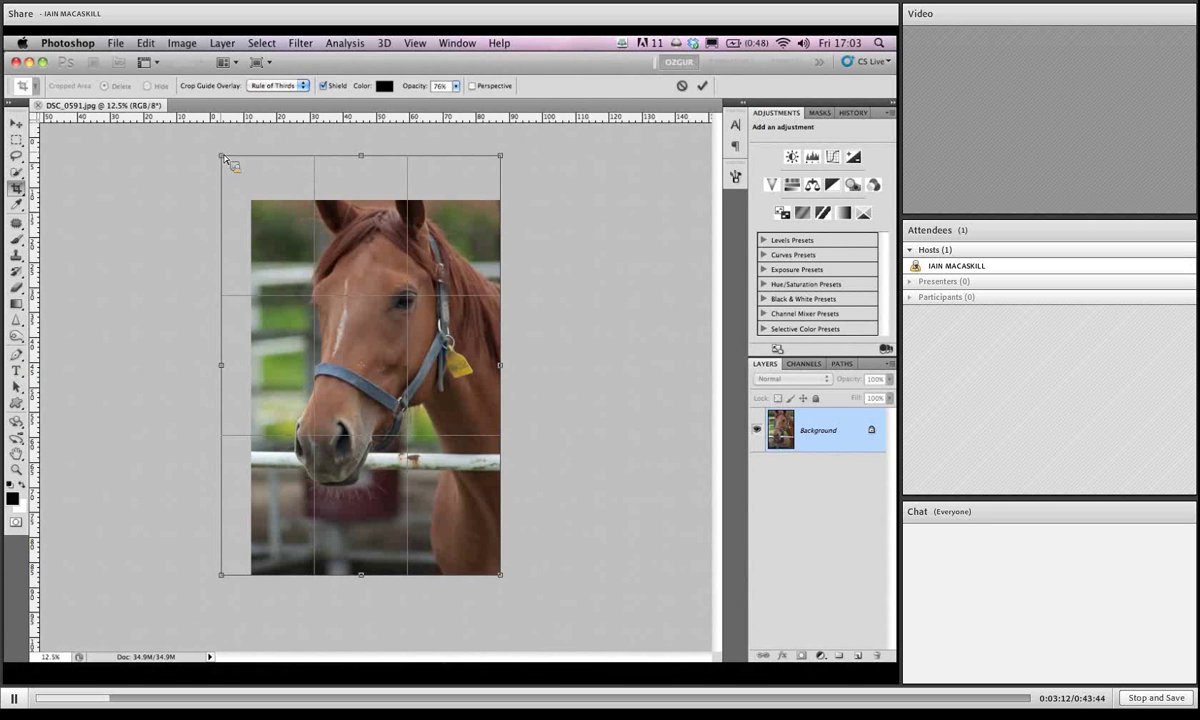
{"action": "key", "text": "Return"}
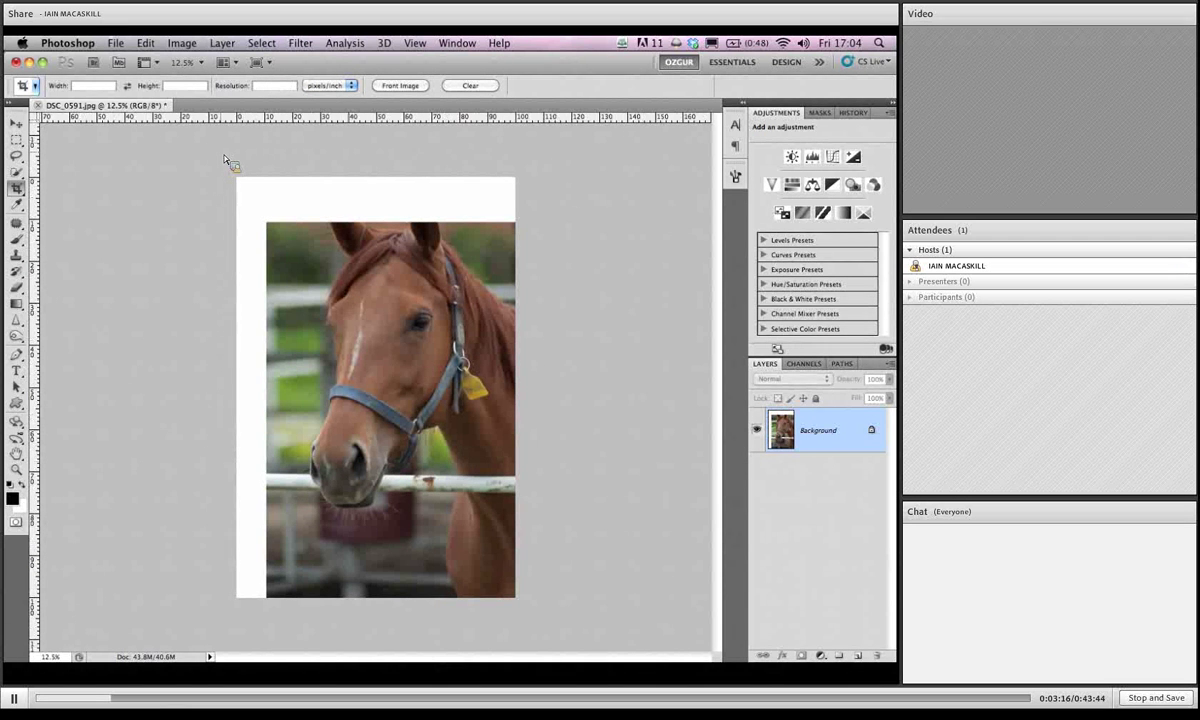
{"action": "key", "text": "super+z"}
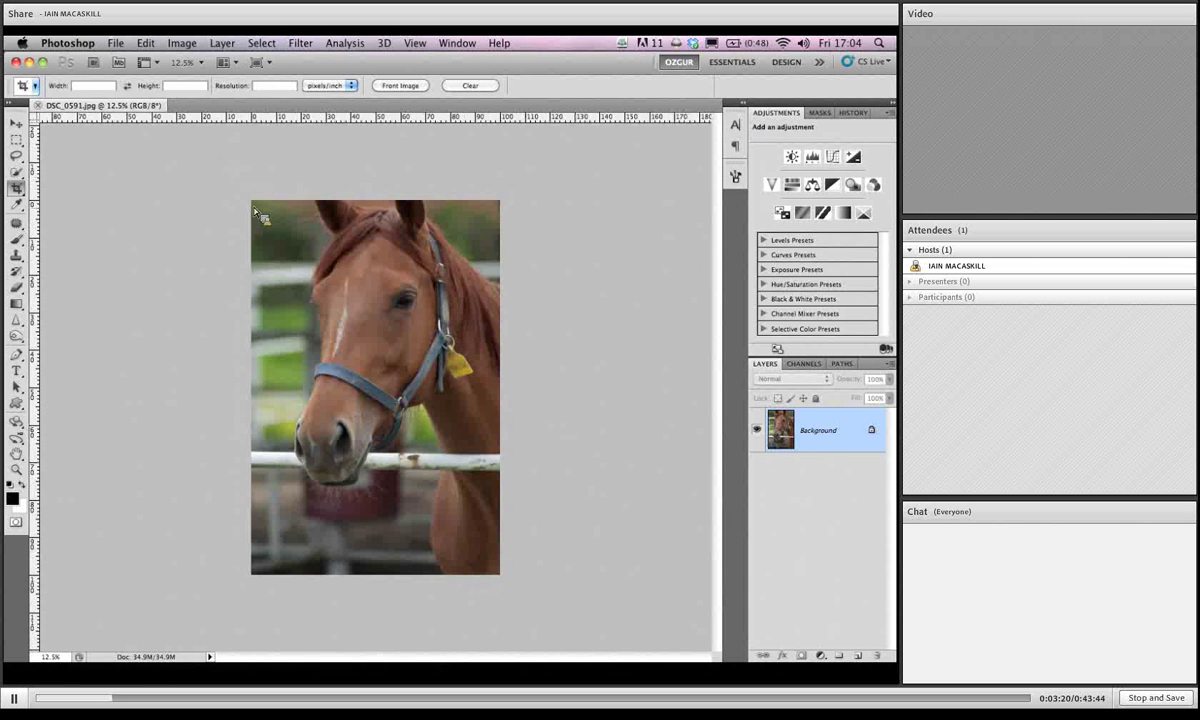
Crop past the photo's top-left corner to add white canvas above and left of it.
{"action": "left_click_drag", "start_coordinate": [232, 194], "coordinate": [636, 640]}
{"action": "key", "text": "Escape"}
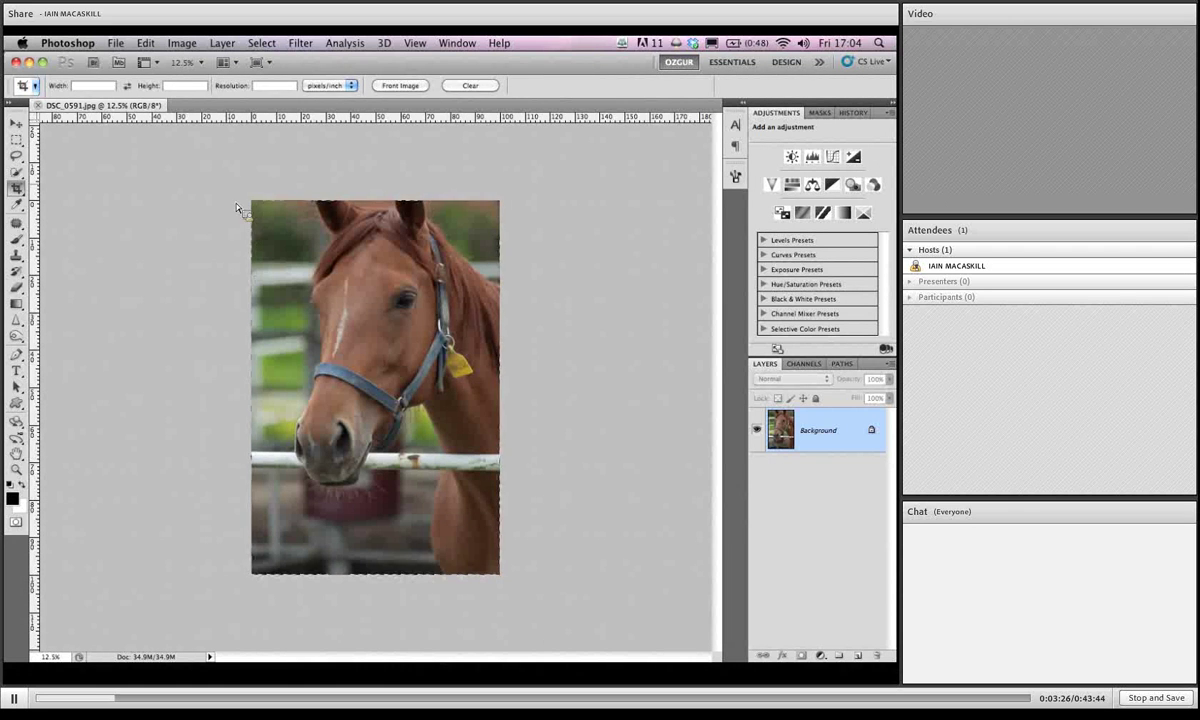
{"action": "left_click_drag", "start_coordinate": [228, 192], "coordinate": [505, 578]}
{"action": "left_click_drag", "start_coordinate": [278, 172], "coordinate": [226, 159]}
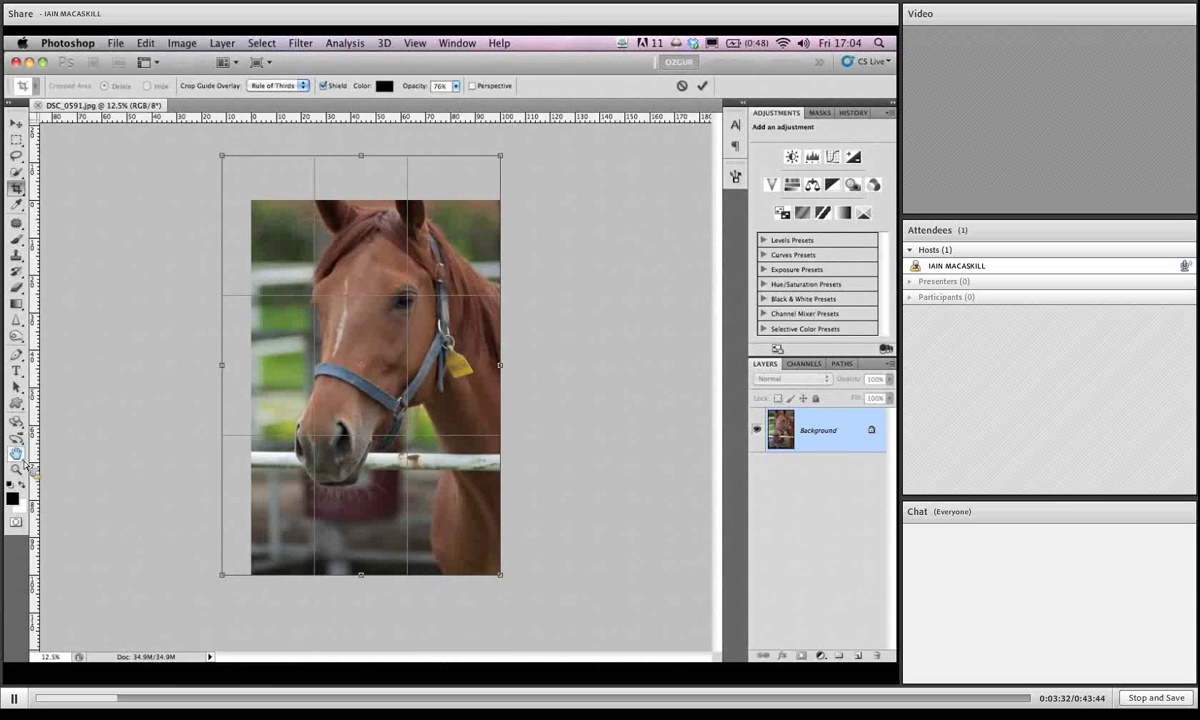
{"action": "key", "text": "Return"}
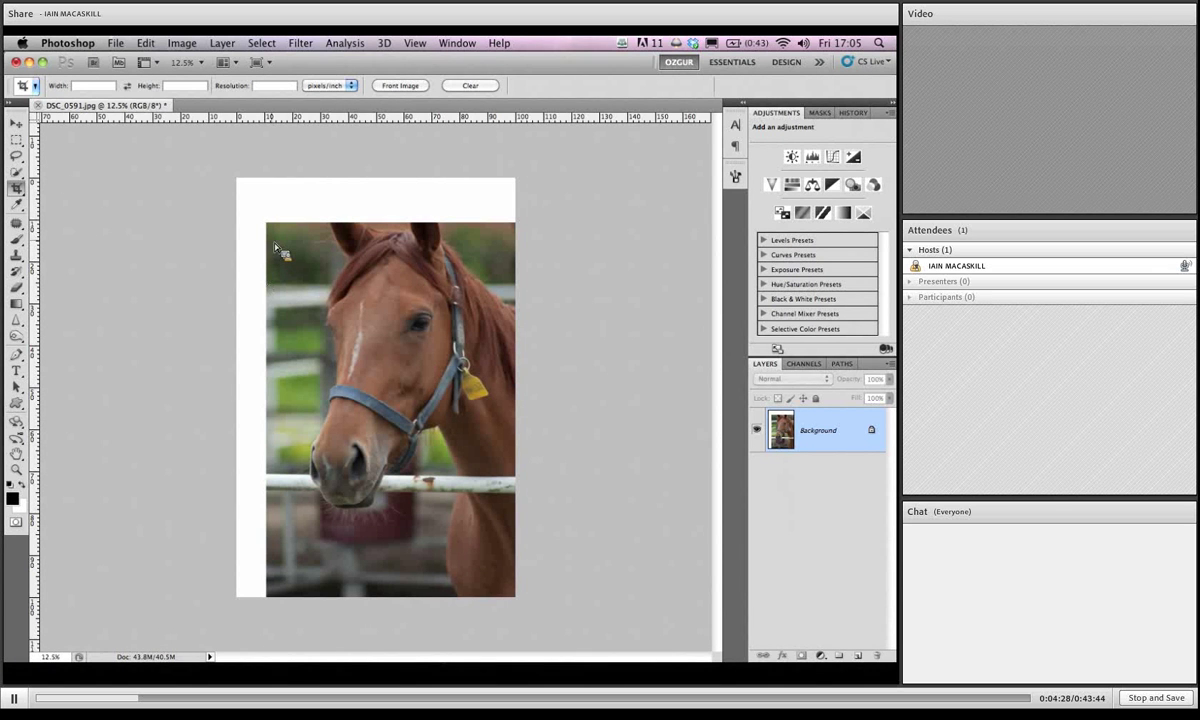
Switch to the Rectangular Marquee tool.
{"action": "key", "text": "m"}
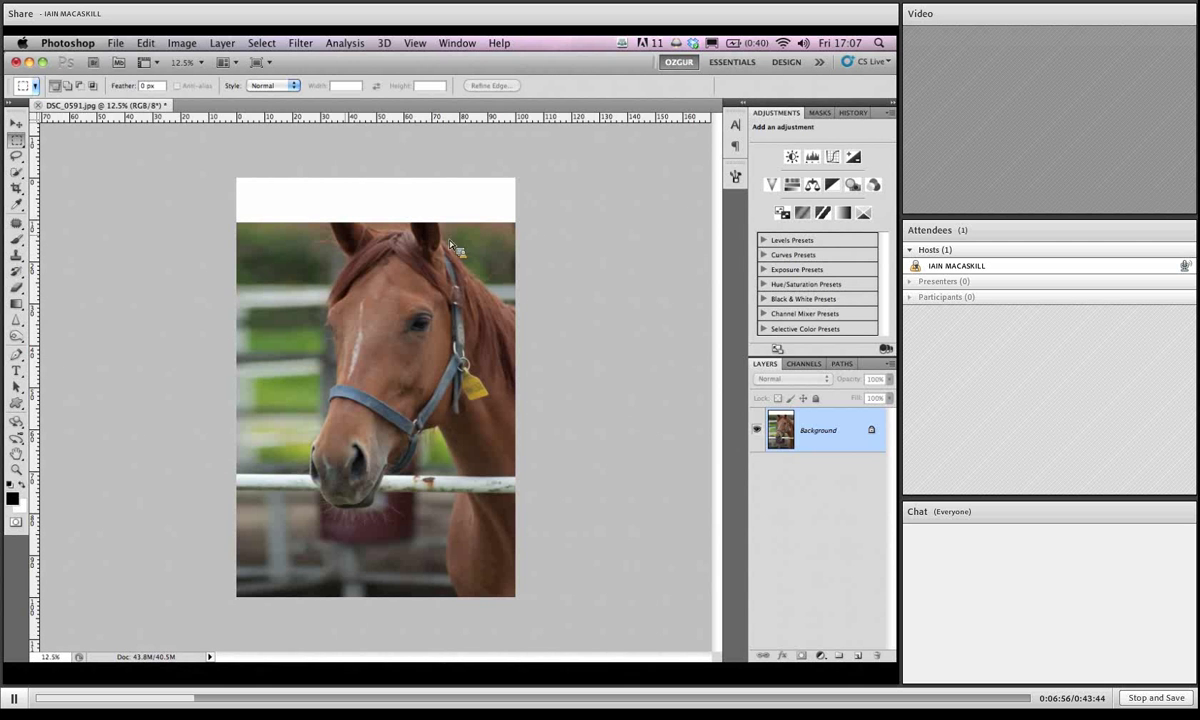
{"action": "key", "text": "s"}
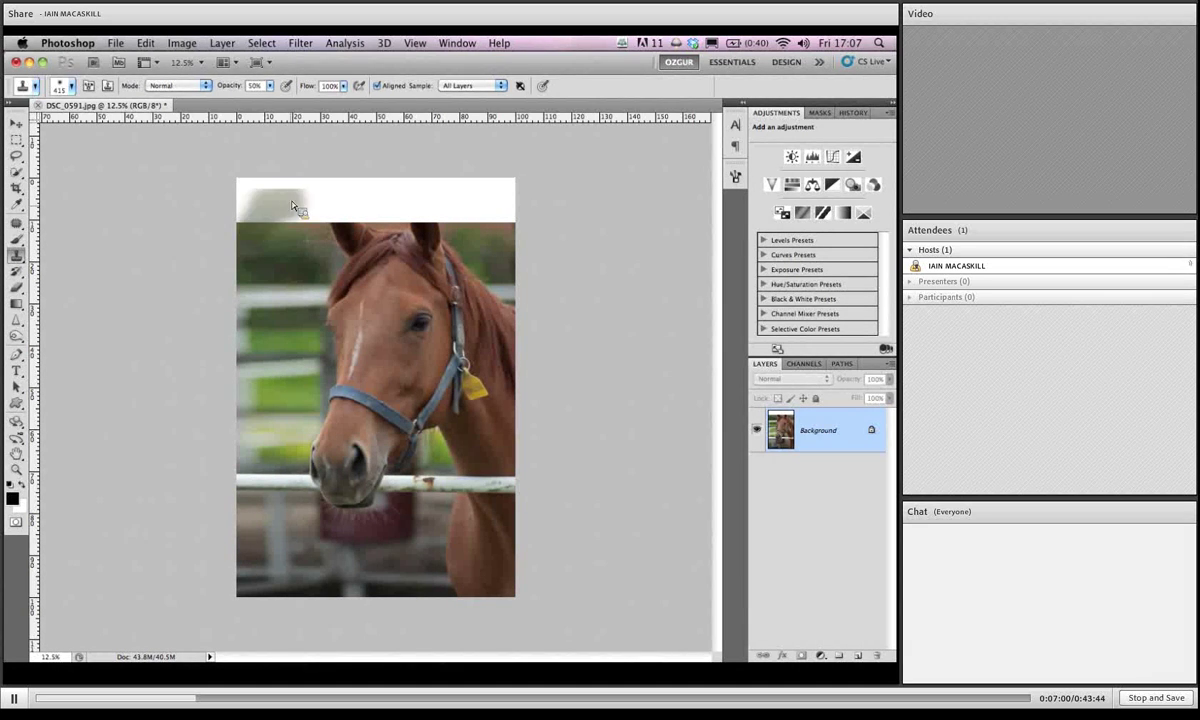
{"action": "key", "text": "0"}
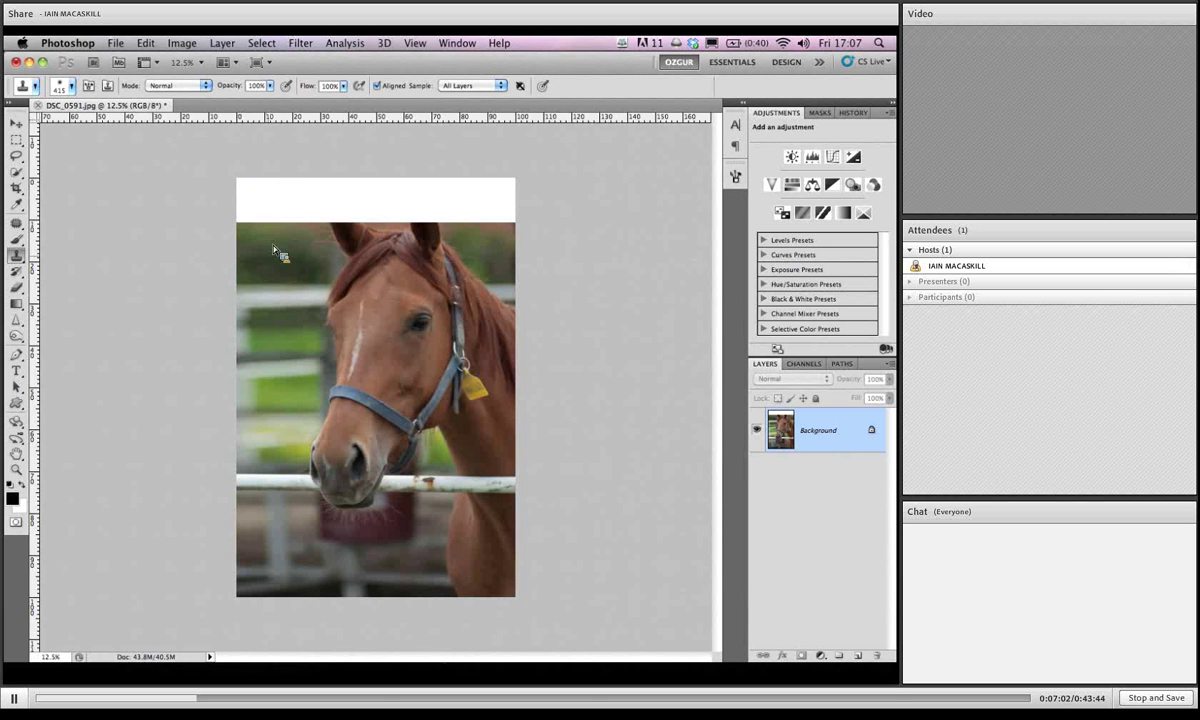
{"action": "mouse_move", "coordinate": [251, 223]}
{"action": "left_mouse_down"}
{"action": "mouse_move", "coordinate": [290, 217]}
{"action": "mouse_move", "coordinate": [306, 222]}
{"action": "mouse_move", "coordinate": [244, 201]}
{"action": "left_mouse_up"}
{"action": "left_click", "coordinate": [255, 227]}
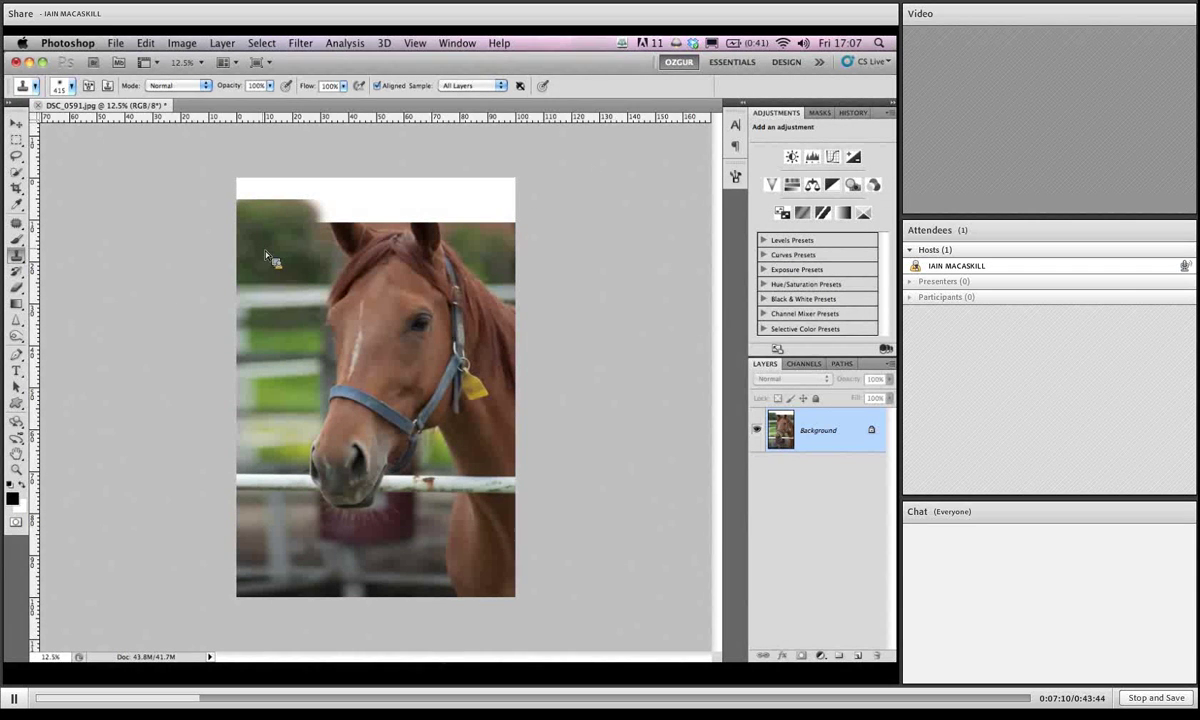
{"action": "key", "text": "ctrl+z"}
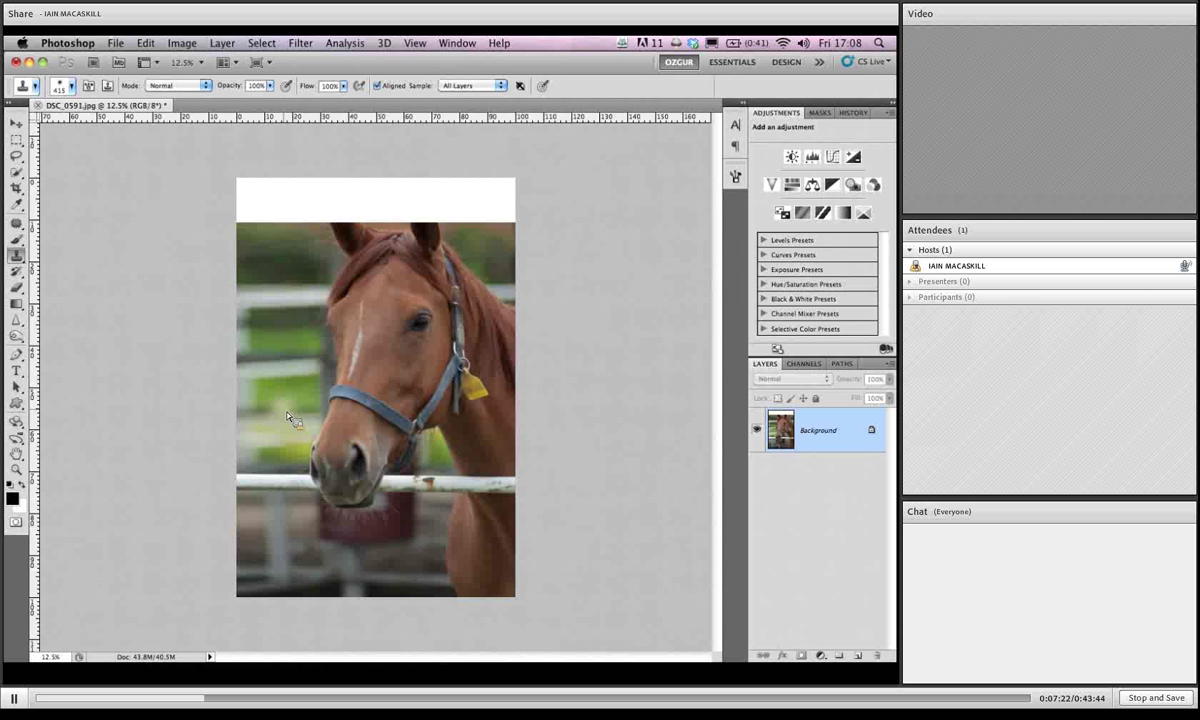
{"action": "key", "text": "l"}
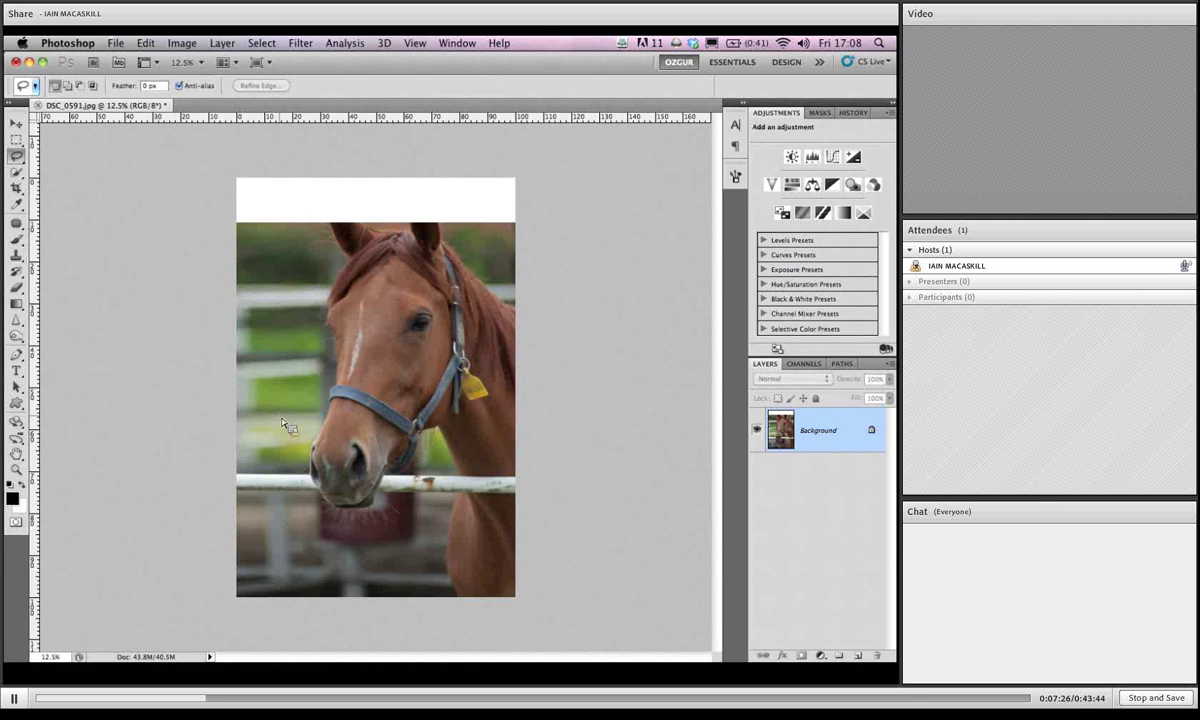
Zoom in on the horse's muzzle and pick the Polygonal Lasso tool.
{"action": "key", "text": "super+equal"}
{"action": "key", "text": "super+equal"}
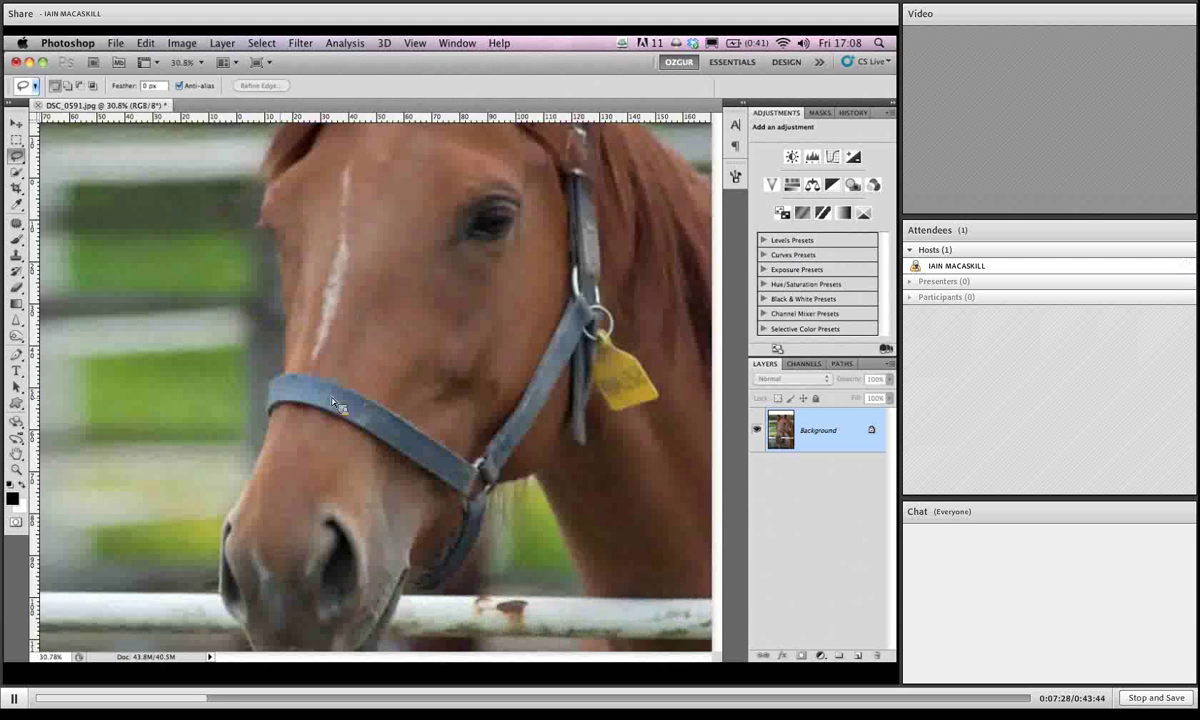
{"action": "key", "text": "super+equal"}
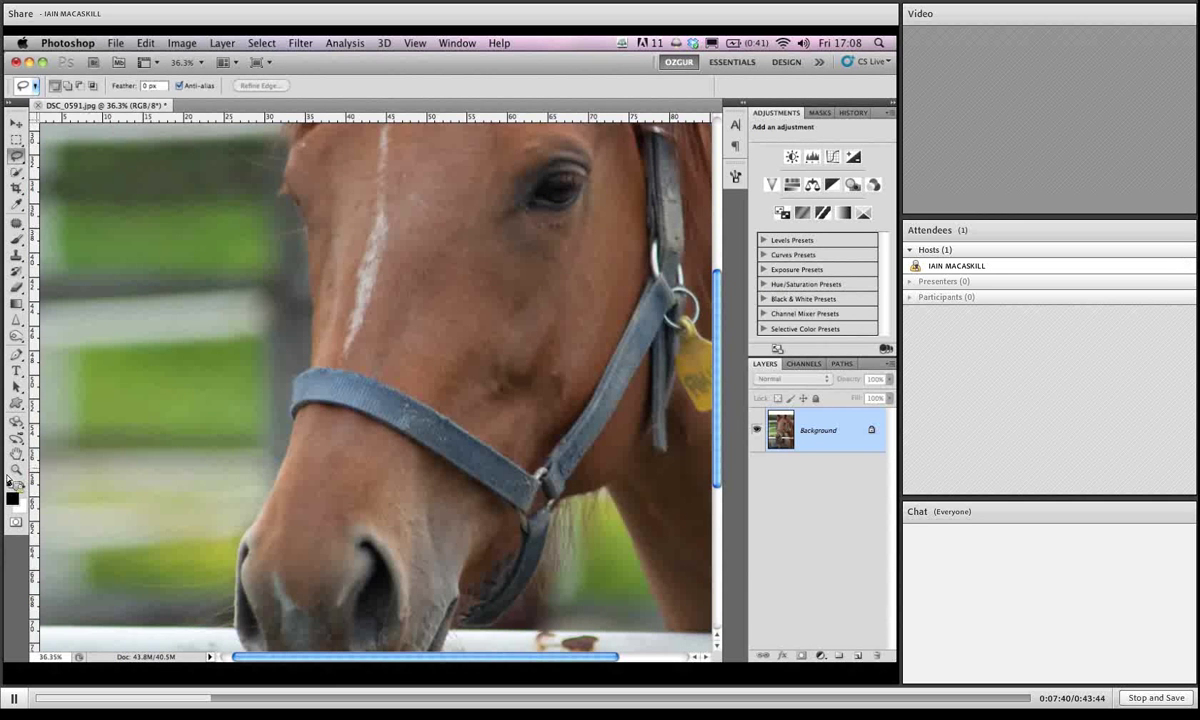
{"action": "scroll", "coordinate": [158, 407], "scroll_direction": "down", "scroll_amount": 3}
{"action": "scroll", "coordinate": [158, 407], "scroll_direction": "left", "scroll_amount": 1}
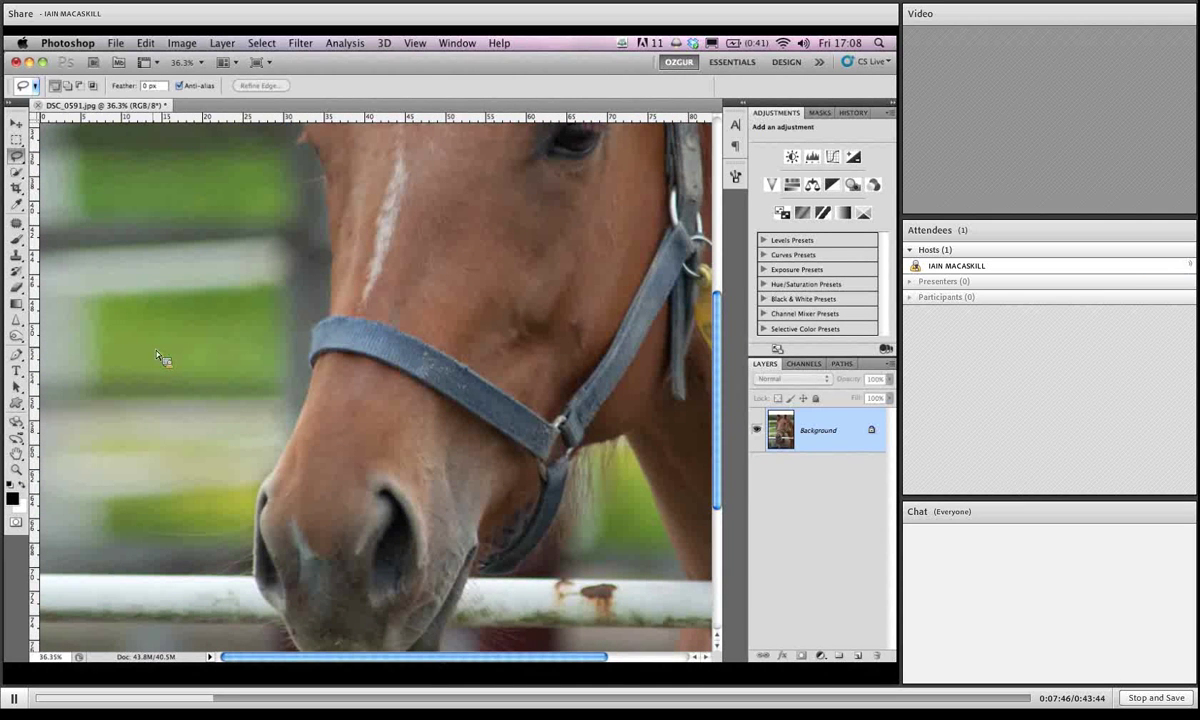
{"action": "key", "text": "shift+l"}
{"action": "mouse_move", "coordinate": [18, 158]}
{"action": "left_mouse_down"}
{"action": "mouse_move", "coordinate": [40, 152]}
{"action": "mouse_move", "coordinate": [73, 168]}
{"action": "left_mouse_up"}
Select a rectangular green patch left of the horse's face with four lasso corners.
{"action": "left_click", "coordinate": [254, 301]}
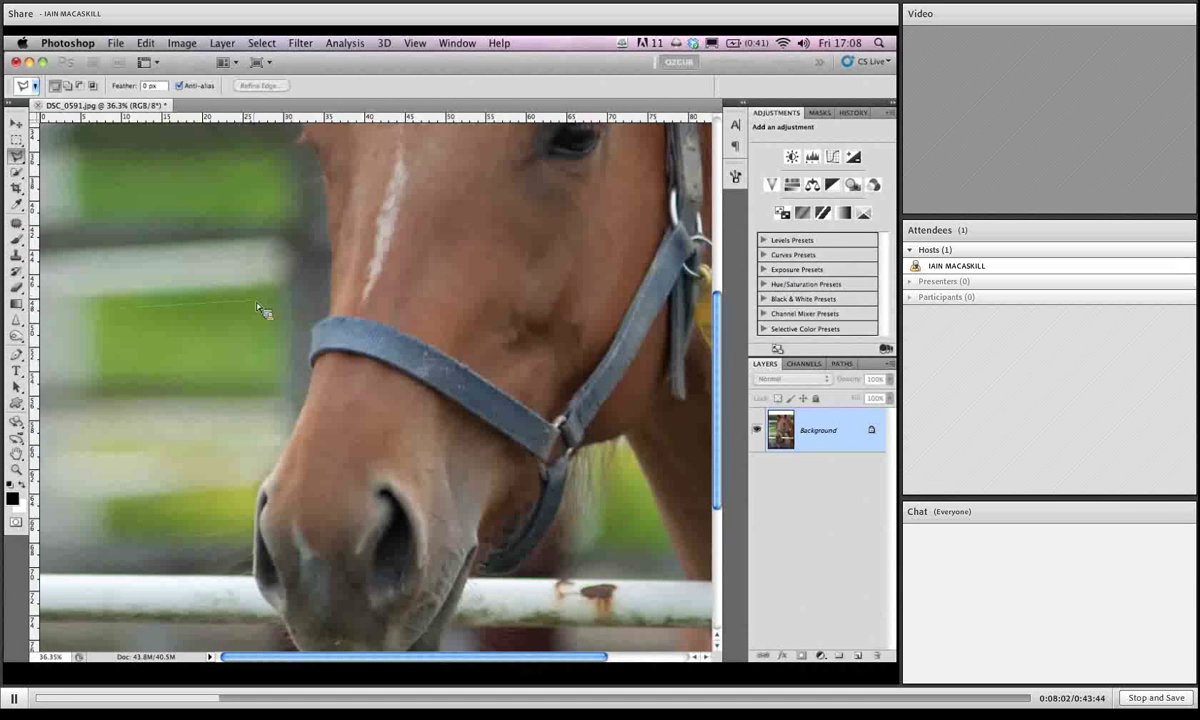
{"action": "left_click", "coordinate": [256, 380]}
{"action": "left_click", "coordinate": [121, 380]}
{"action": "left_click", "coordinate": [123, 306]}
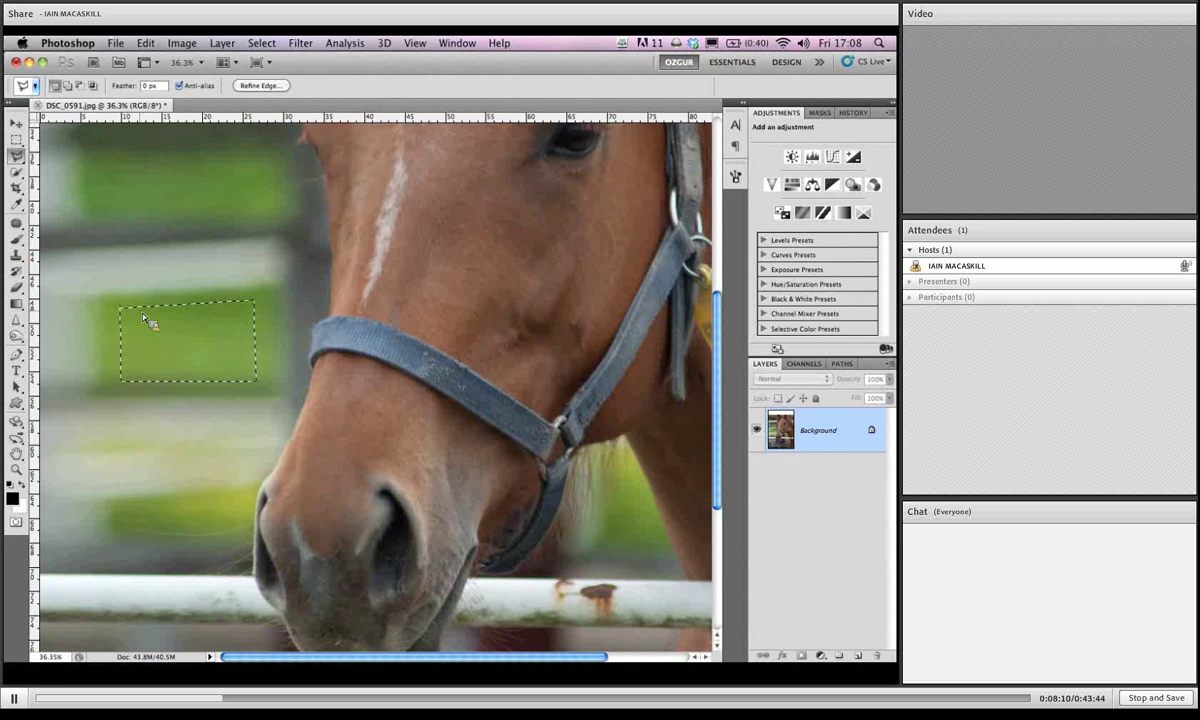
Test-move the green patch, undo the move, and bring up Refine Edge.
{"action": "key", "text": "v"}
{"action": "left_click_drag", "start_coordinate": [143, 323], "coordinate": [215, 280]}
{"action": "key", "text": "super+z"}
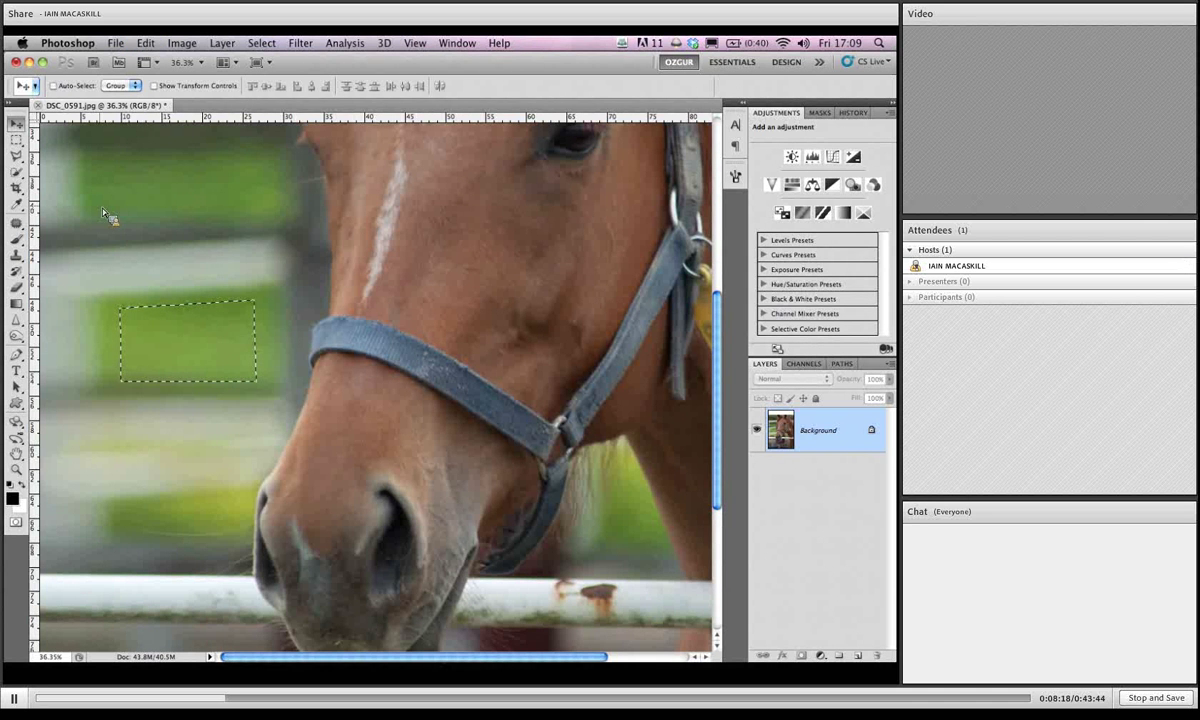
{"action": "key", "text": "l"}
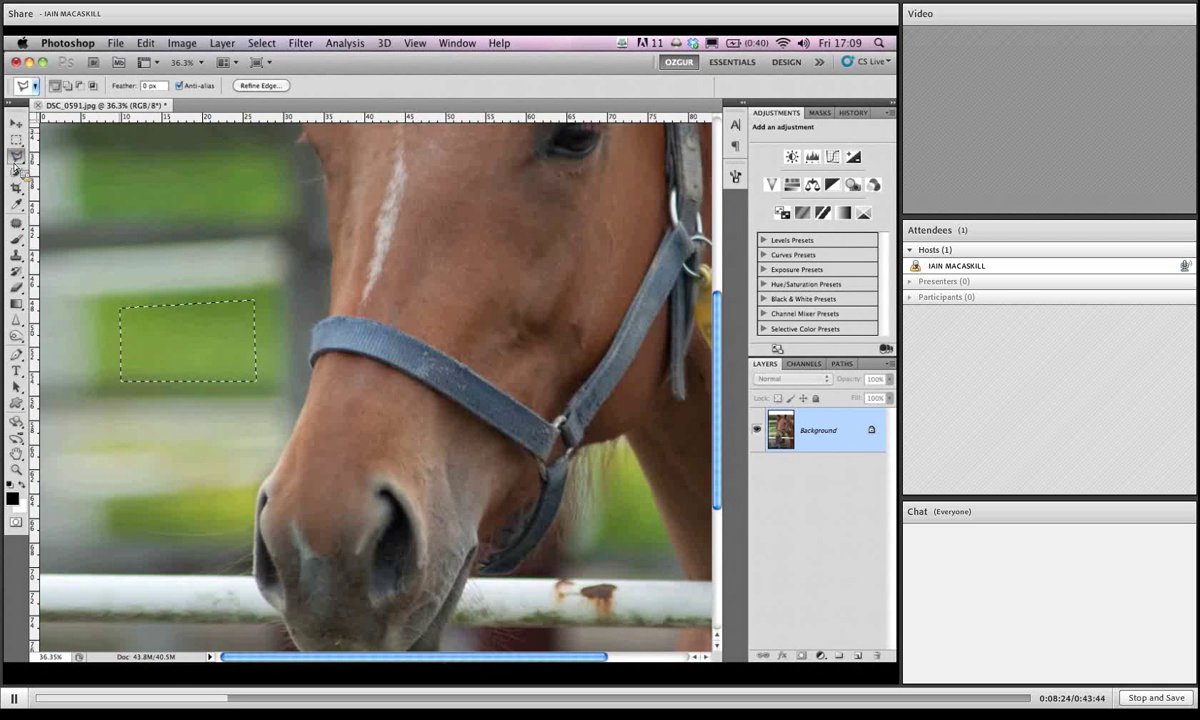
{"action": "left_click", "coordinate": [274, 88]}
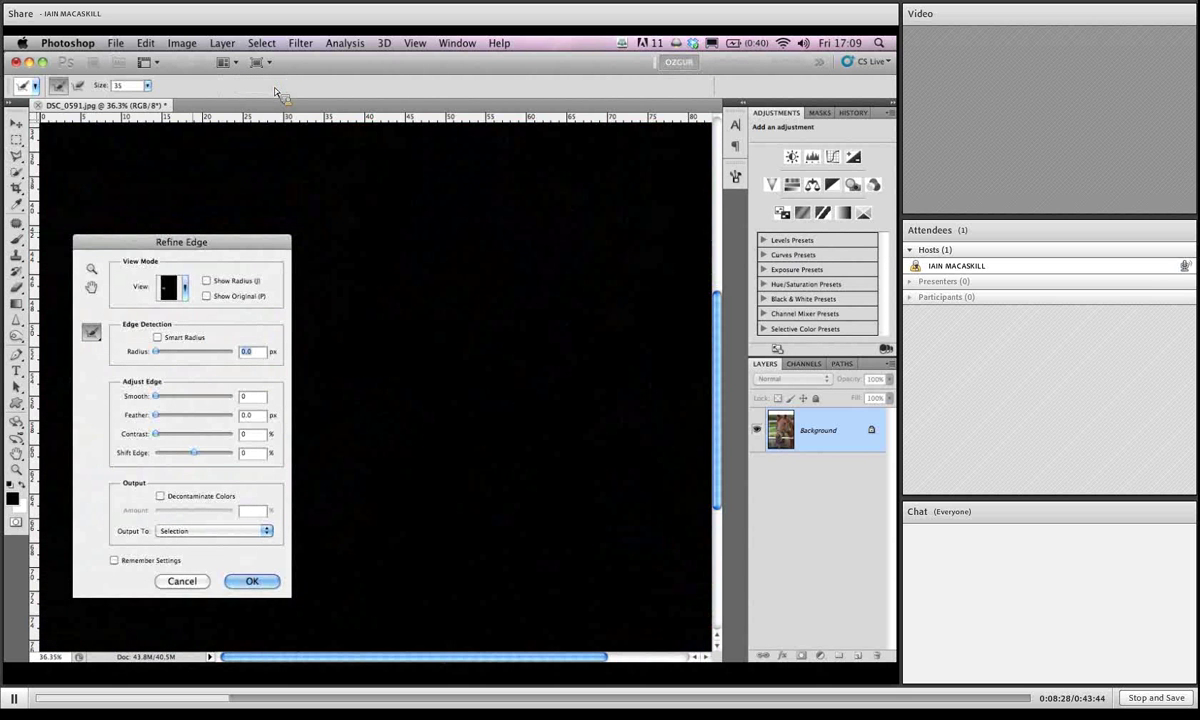
Refine the selection with 67.4 px Feather and +9% Shift Edge, then apply it.
{"action": "left_click_drag", "start_coordinate": [212, 241], "coordinate": [457, 191]}
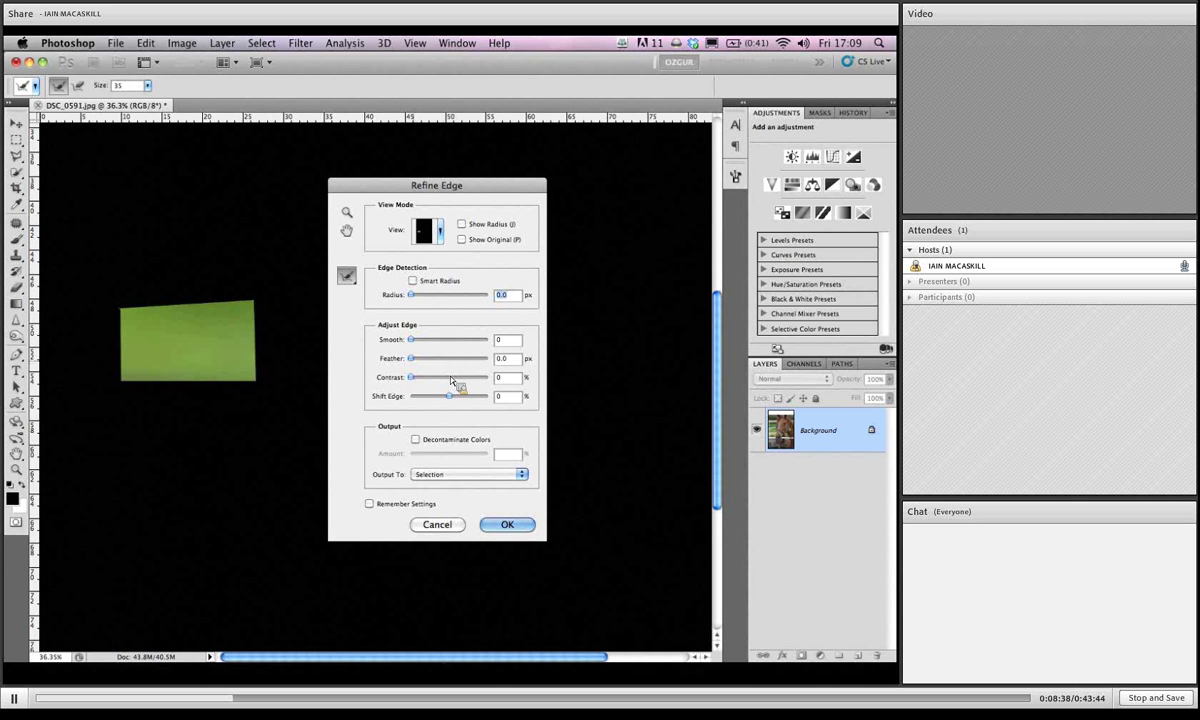
{"action": "left_click_drag", "start_coordinate": [412, 358], "coordinate": [470, 368]}
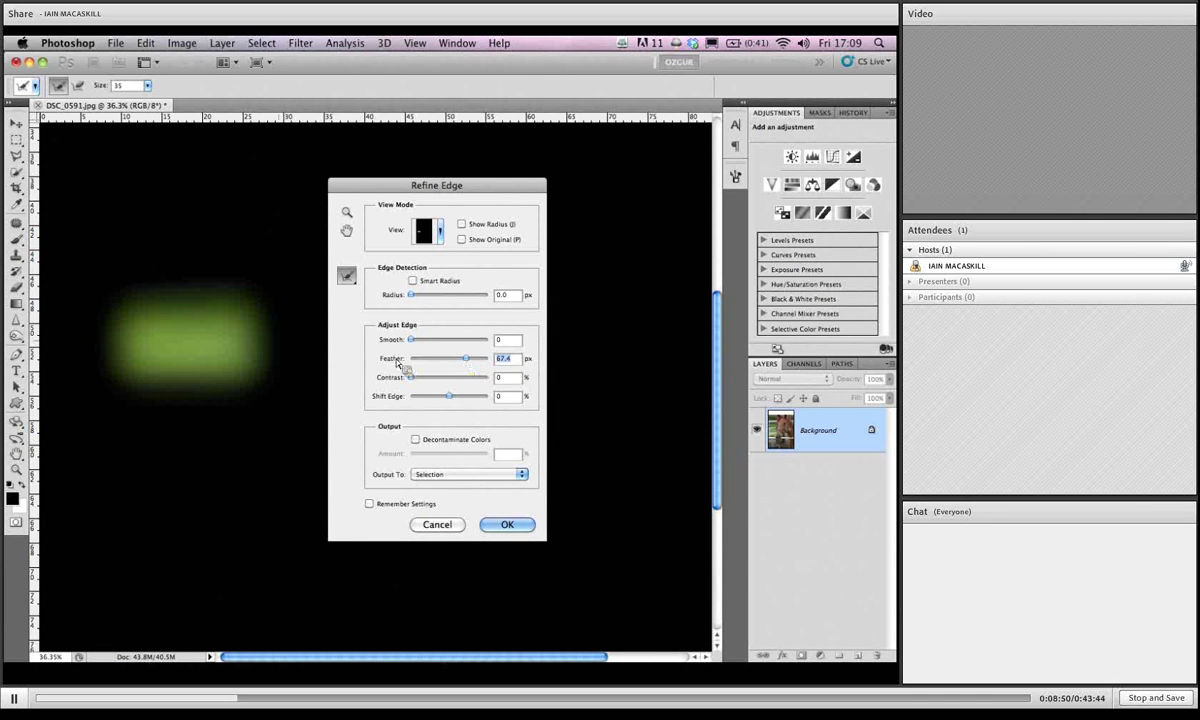
{"action": "left_click_drag", "start_coordinate": [453, 402], "coordinate": [455, 399]}
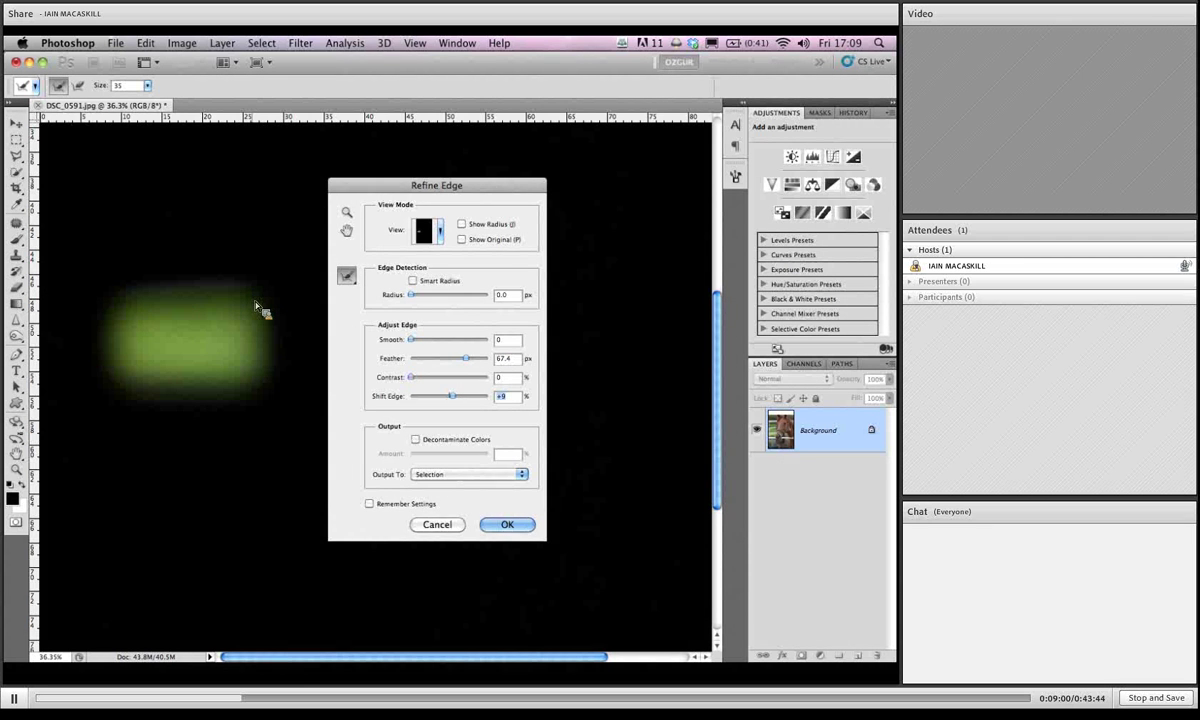
{"action": "key", "text": "Return"}
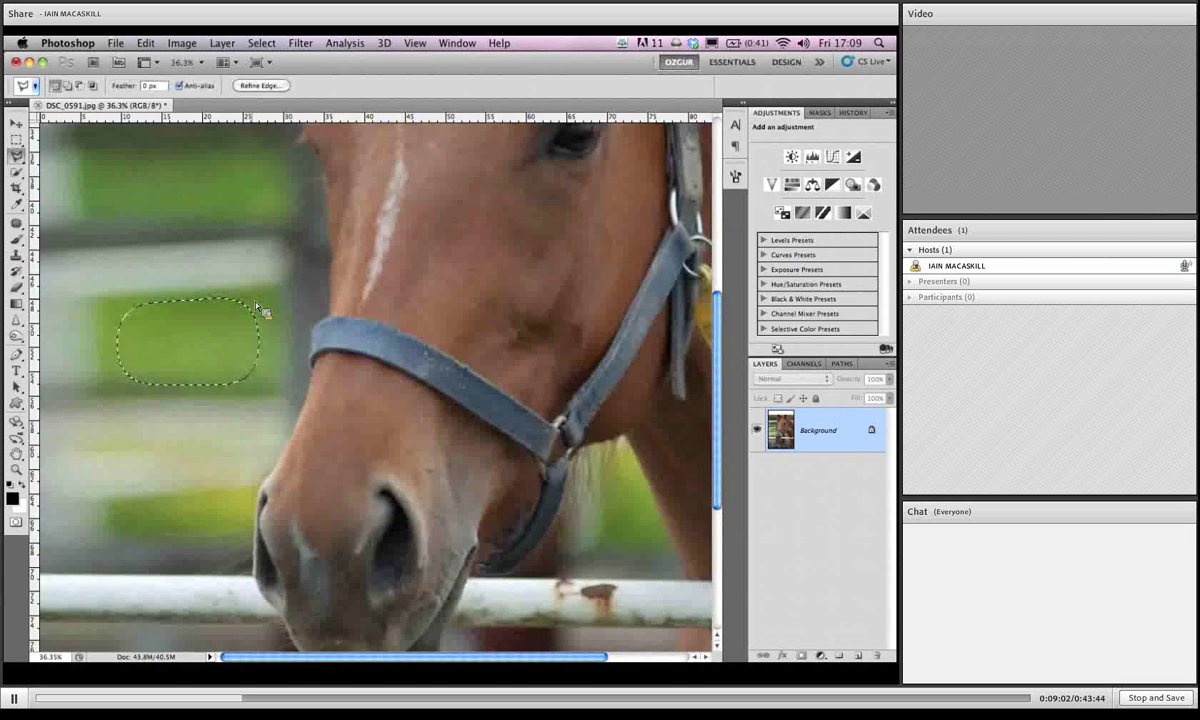
Reposition the feathered green selection up near the horse's halter.
{"action": "key", "text": "v"}
{"action": "left_click_drag", "start_coordinate": [258, 308], "coordinate": [179, 328]}
{"action": "left_click_drag", "start_coordinate": [190, 281], "coordinate": [198, 358]}
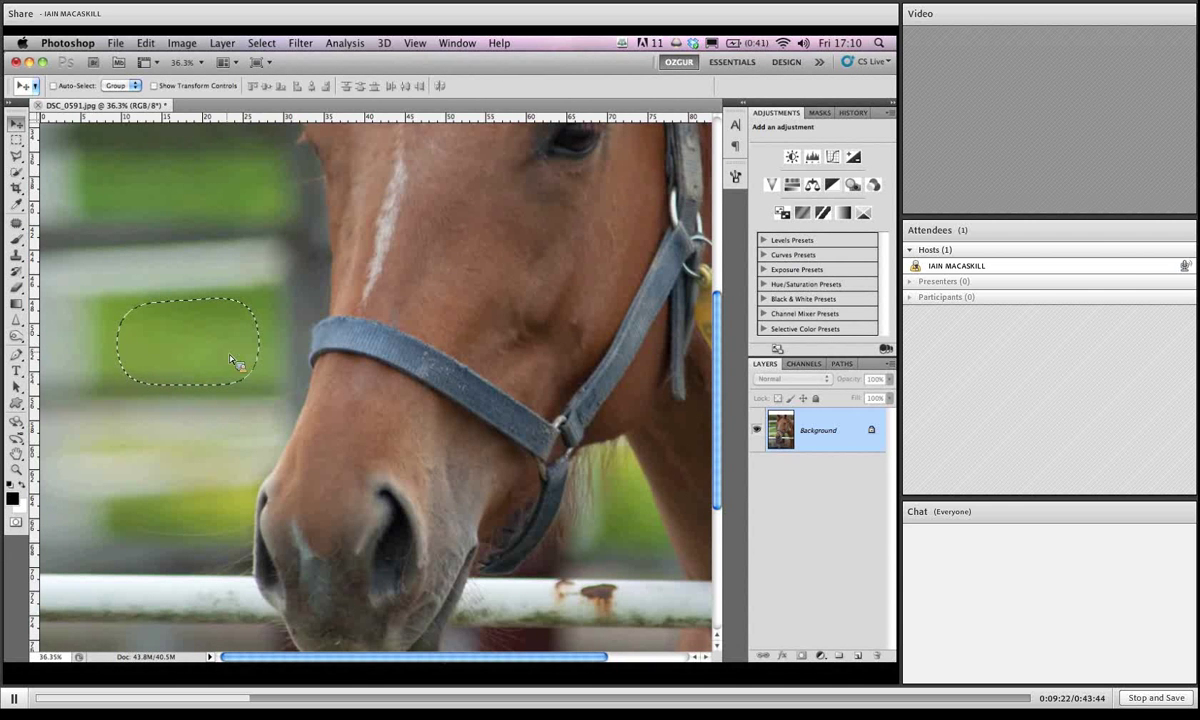
Copy the green patch onto a new Layer 1 and fit the whole canvas on screen.
{"action": "key", "text": "l"}
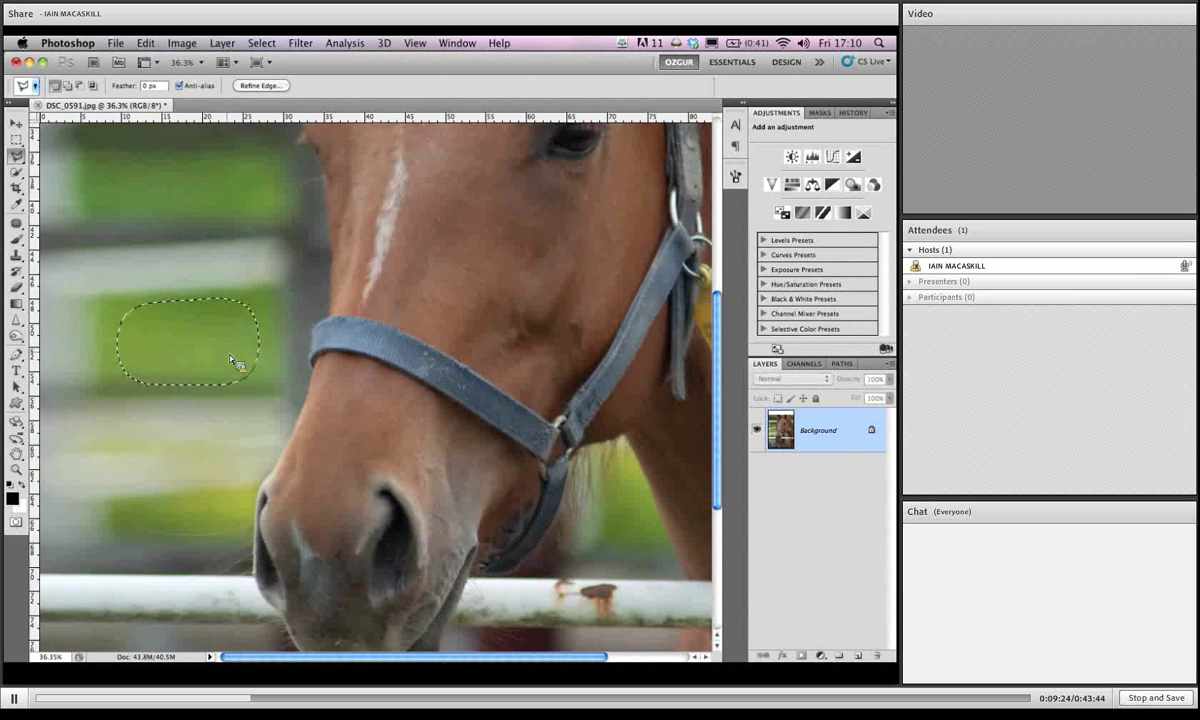
{"action": "key", "text": "super+j"}
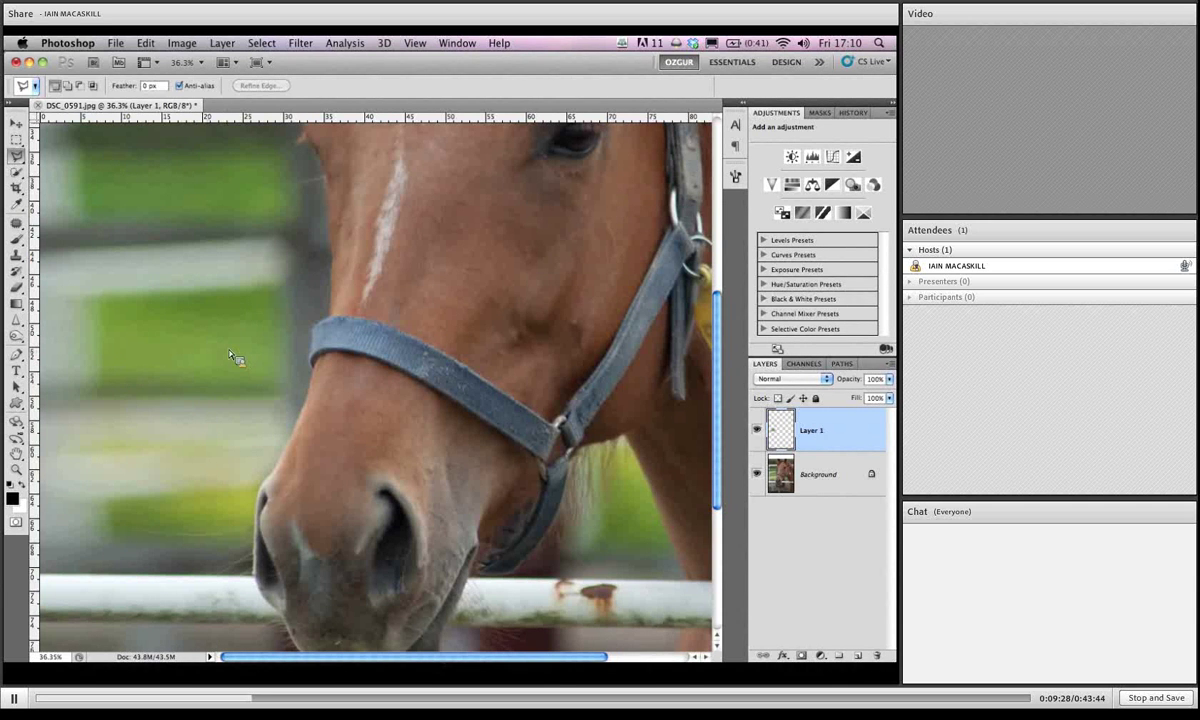
{"action": "left_click", "coordinate": [222, 43]}
{"action": "mouse_move", "coordinate": [230, 60]}
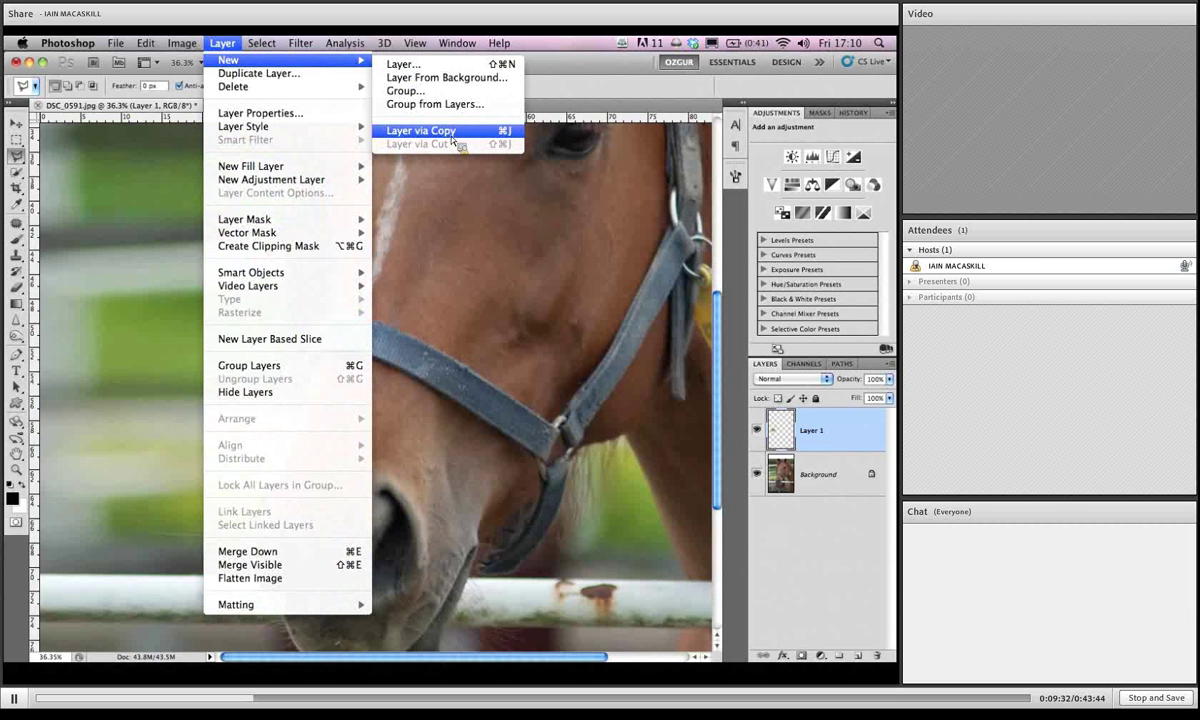
{"action": "left_click", "coordinate": [127, 313]}
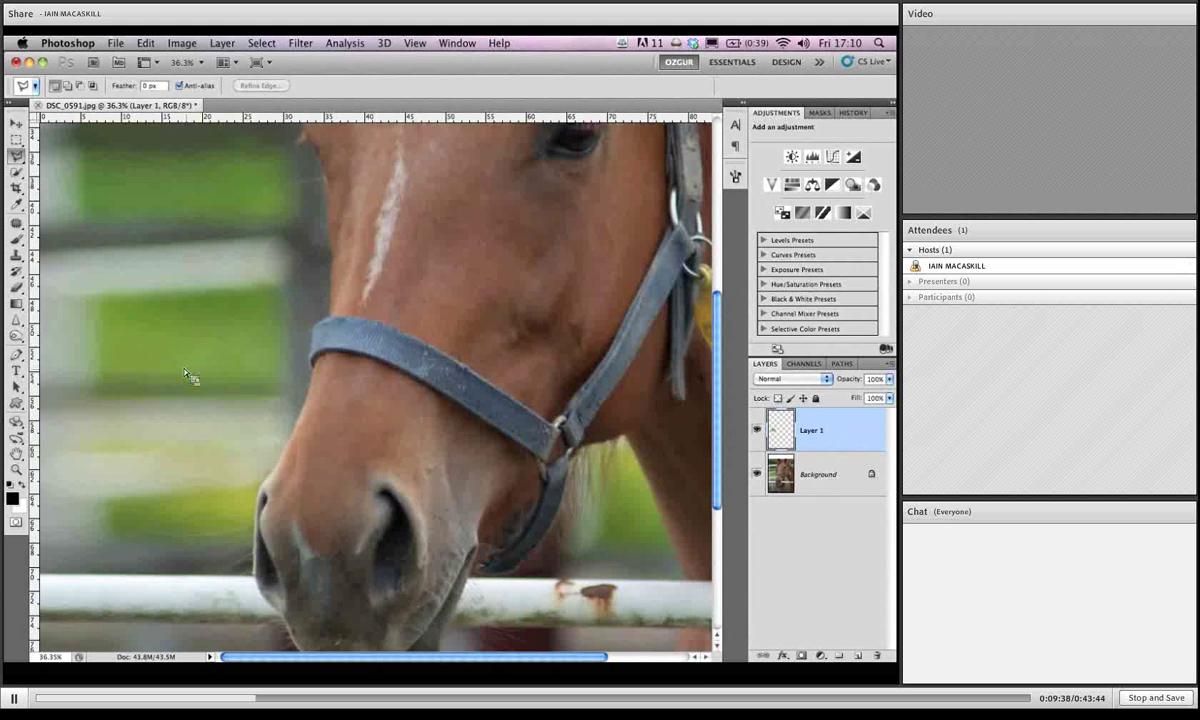
{"action": "key", "text": "super+0"}
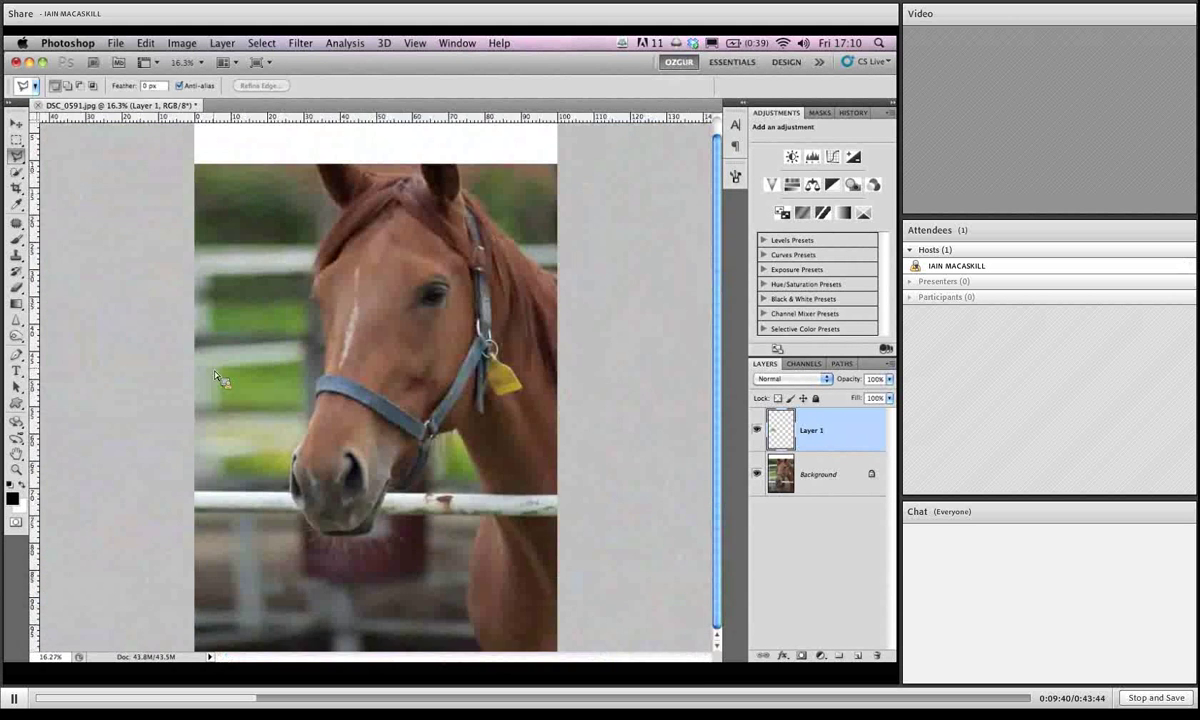
Move Layer 1's green patch up into the right side of the white strip and zoom in.
{"action": "key", "text": "v"}
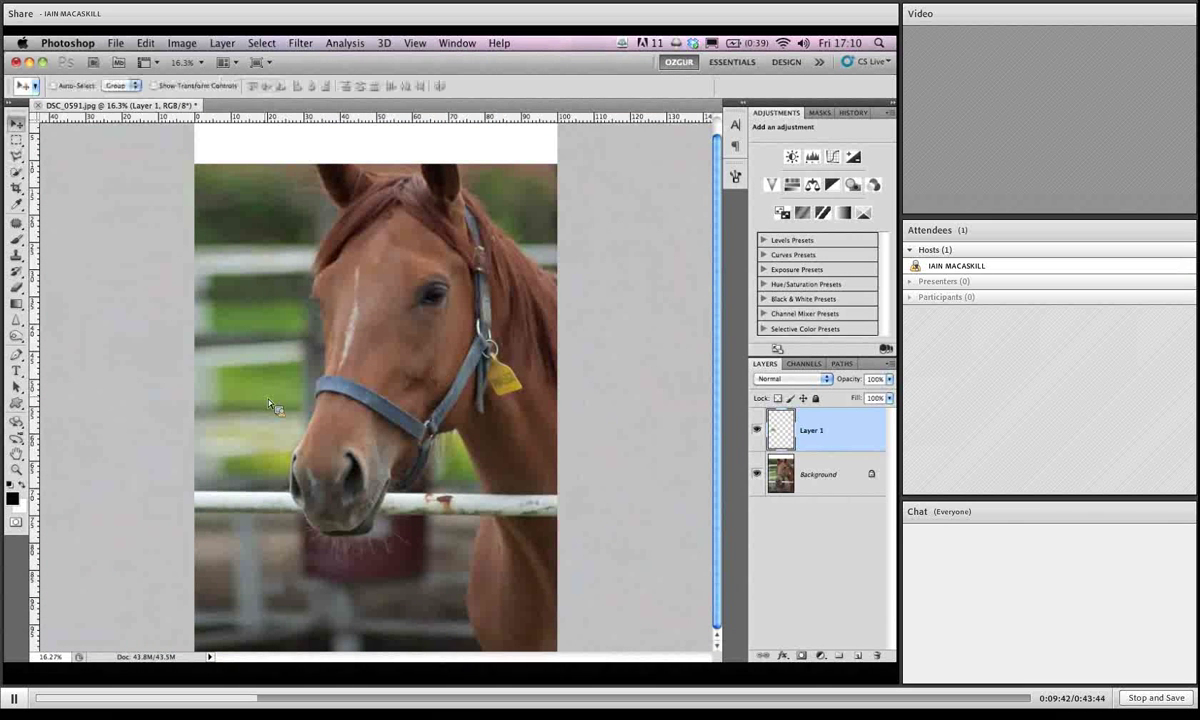
{"action": "left_click_drag", "start_coordinate": [327, 377], "coordinate": [534, 142]}
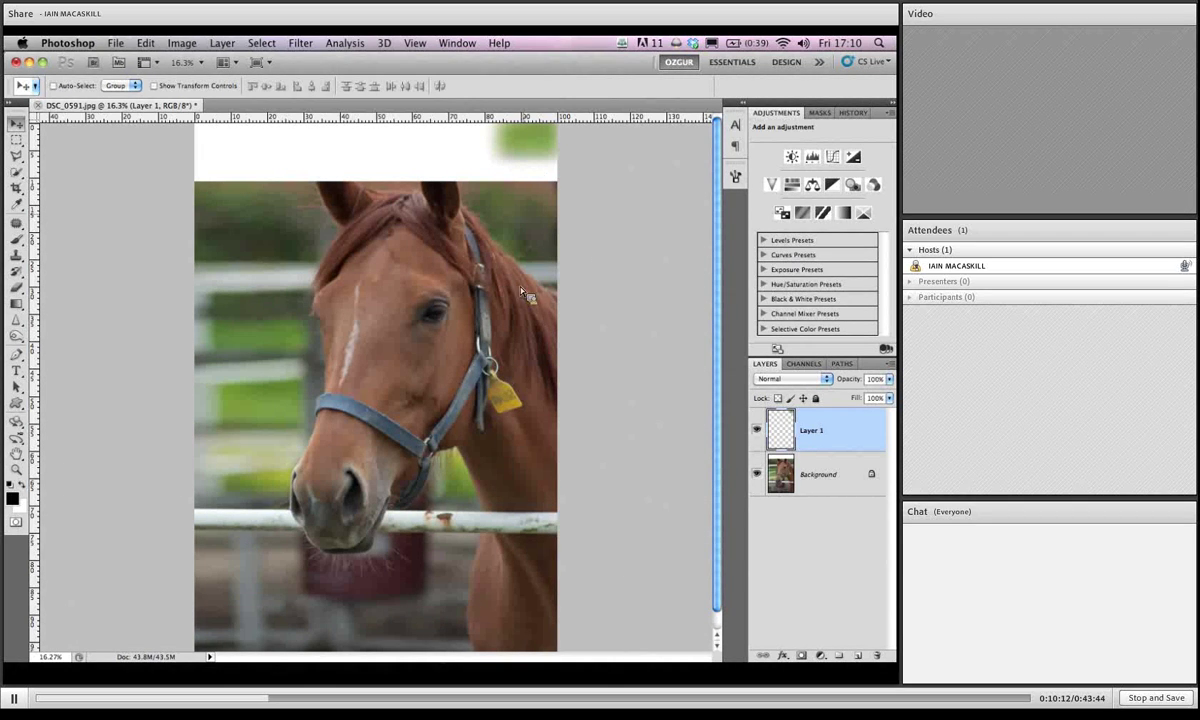
{"action": "scroll", "coordinate": [525, 291], "scroll_direction": "up", "scroll_amount": 3}
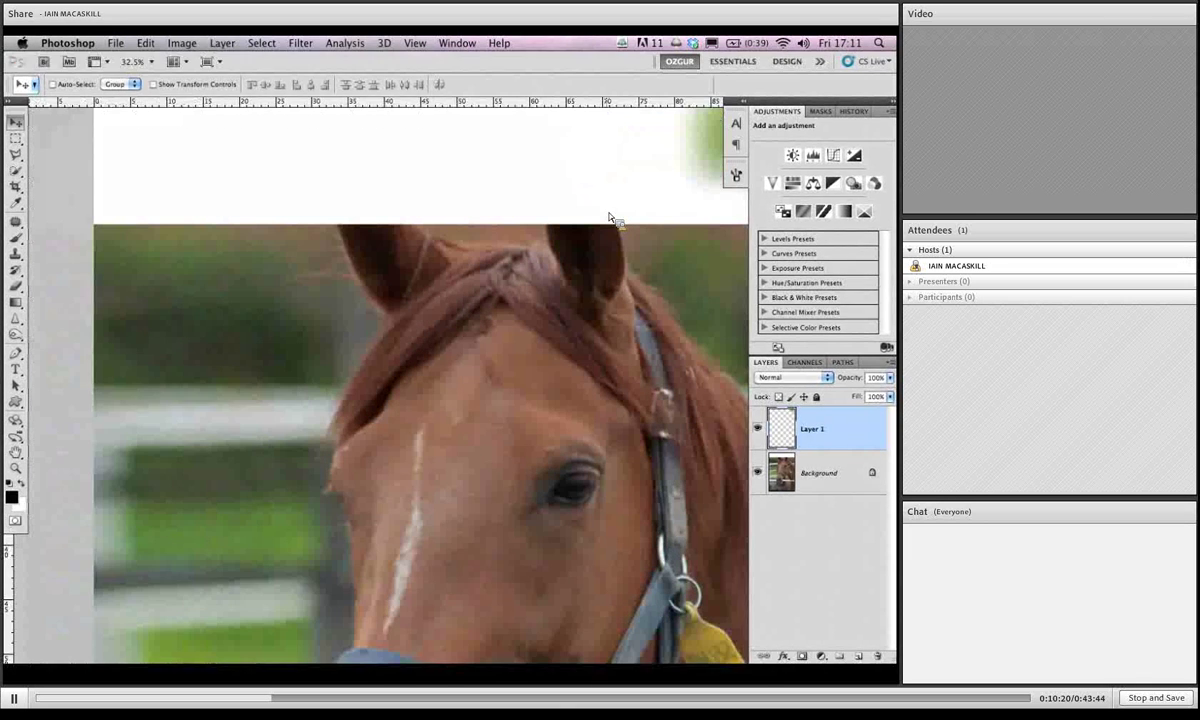
In full screen mode, push the green patch flush into the white strip's top-right corner.
{"action": "key", "text": "f"}
{"action": "key", "text": "f"}
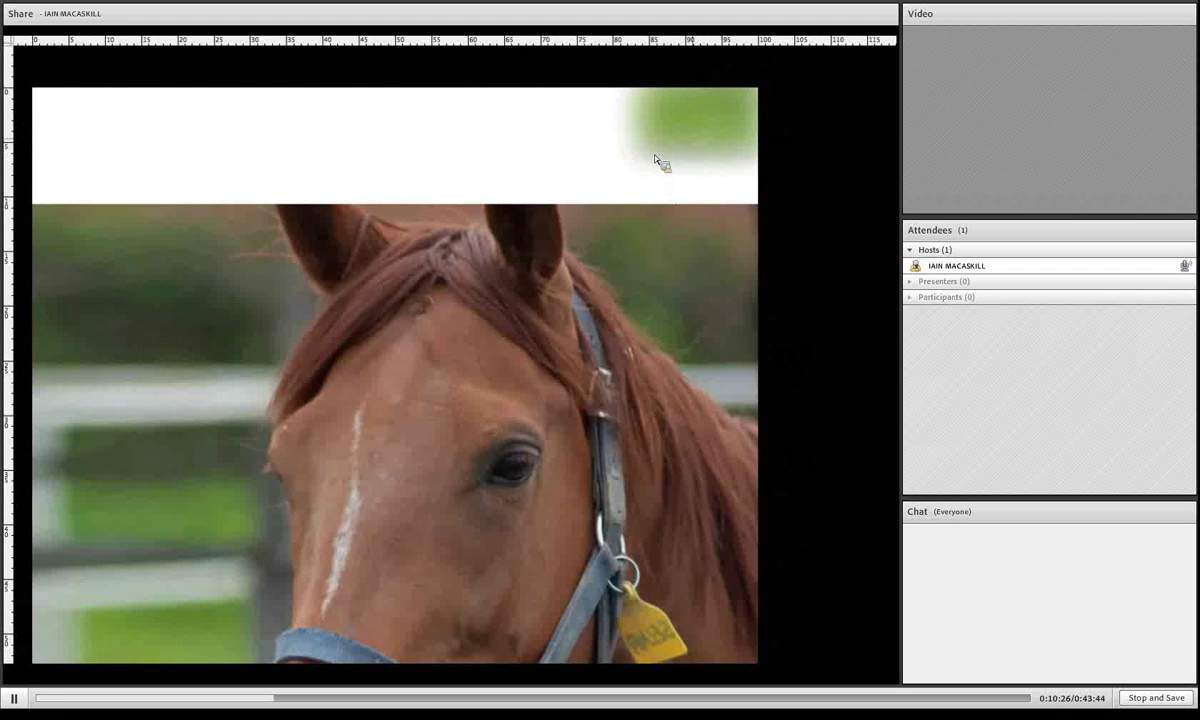
{"action": "left_click_drag", "start_coordinate": [694, 142], "coordinate": [696, 114]}
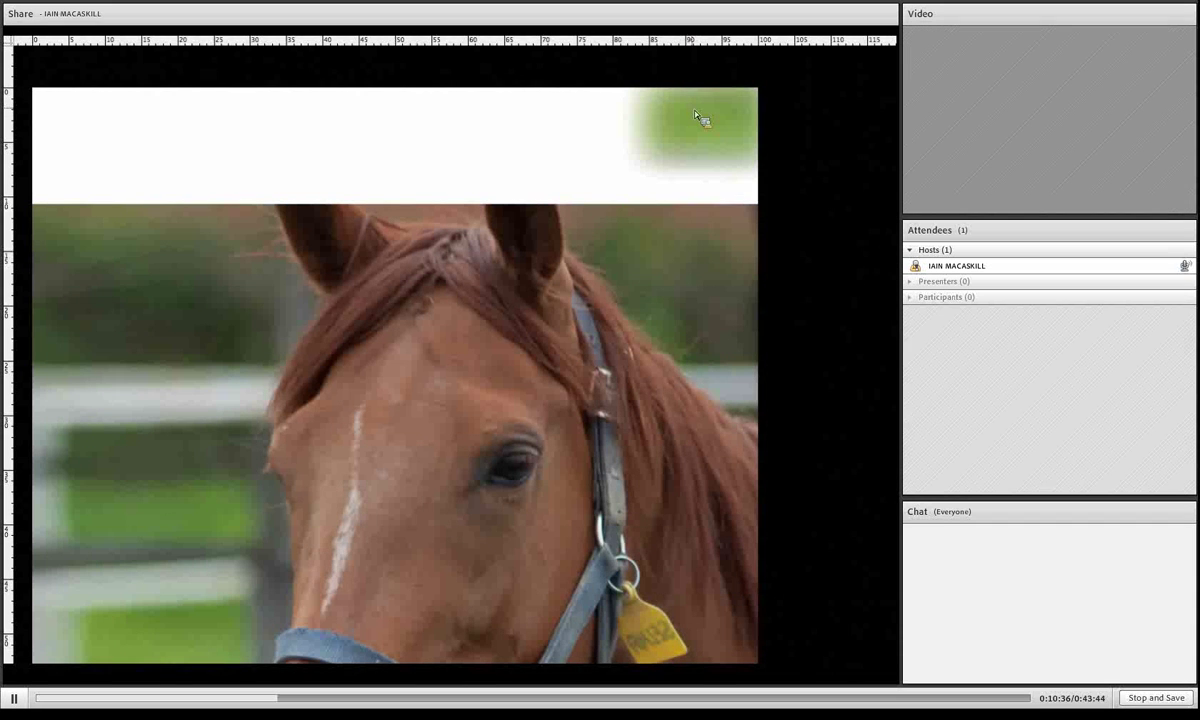
{"action": "key", "text": "f"}
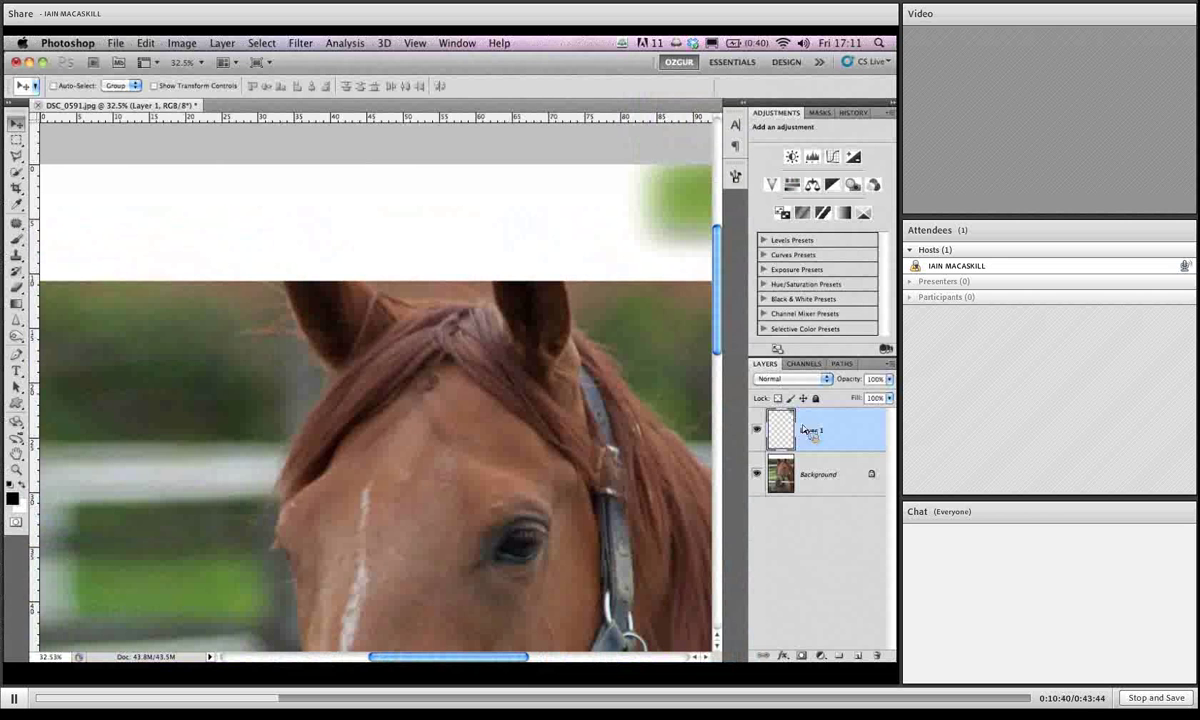
Duplicate the green patch layer with Cmd+J to start covering the white strip.
{"action": "key", "text": "ctrl+j"}
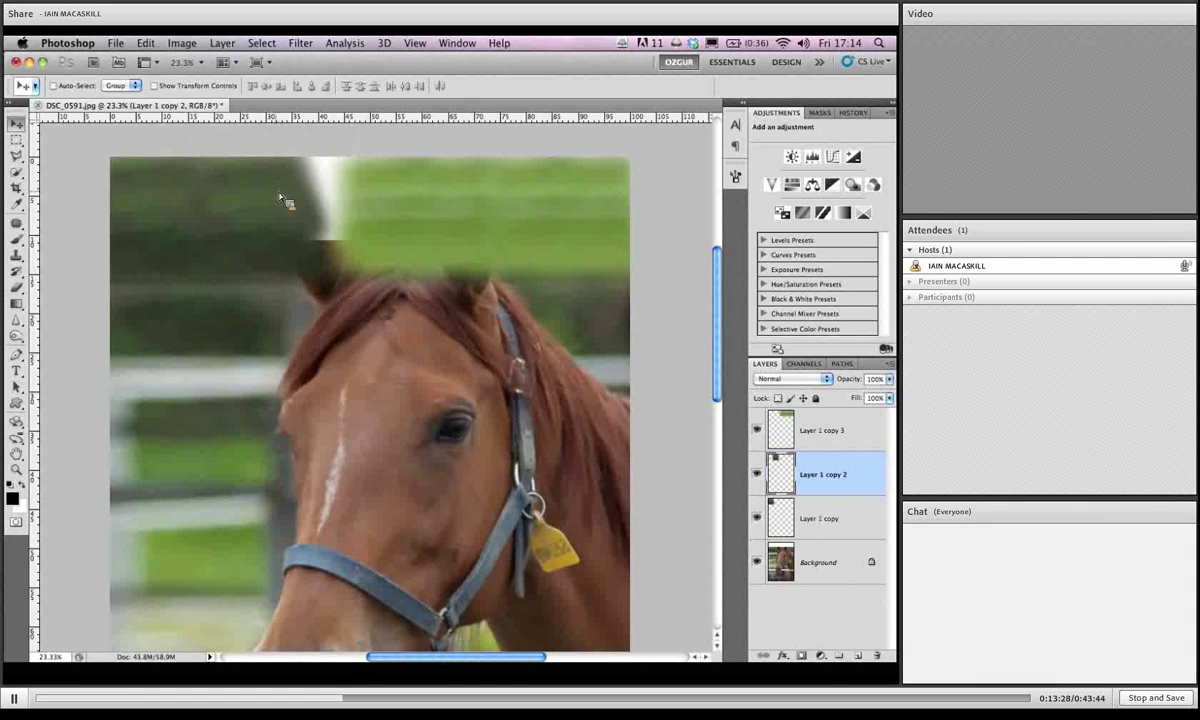
Slide the new patch right to fill the gap and merge the lower patch layers into one.
{"action": "left_click_drag", "start_coordinate": [324, 207], "coordinate": [354, 204]}
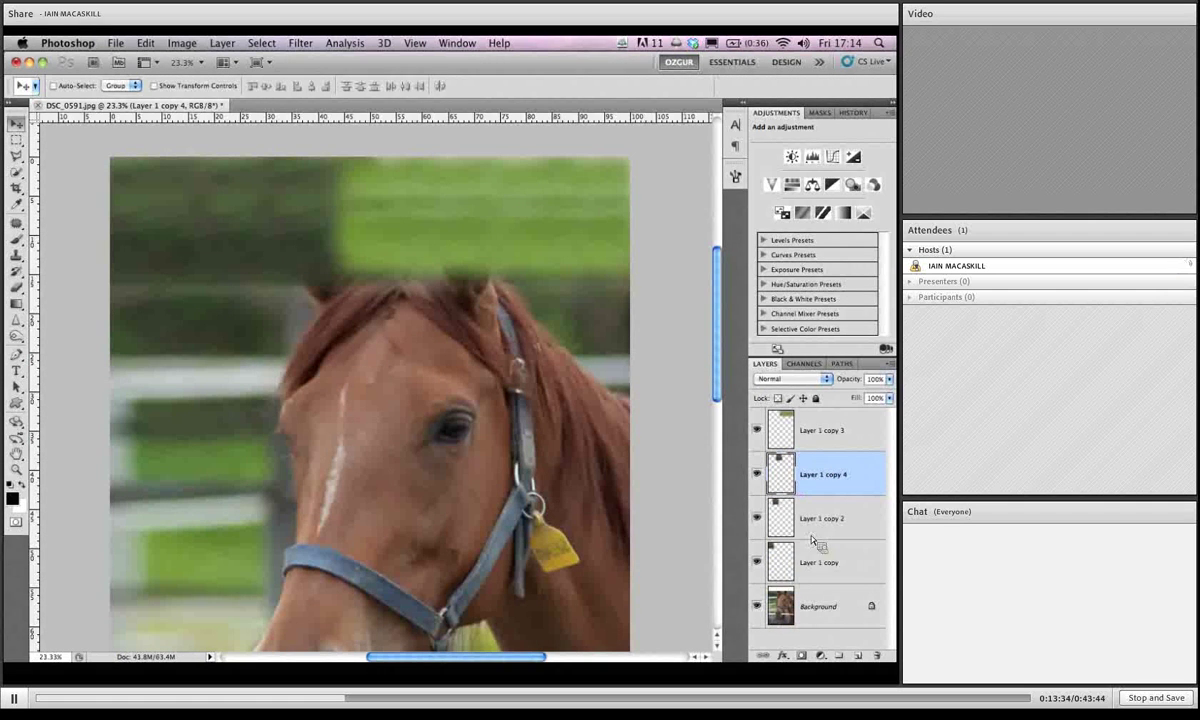
{"action": "left_click", "coordinate": [830, 565], "text": "shift"}
{"action": "key", "text": "ctrl+e"}
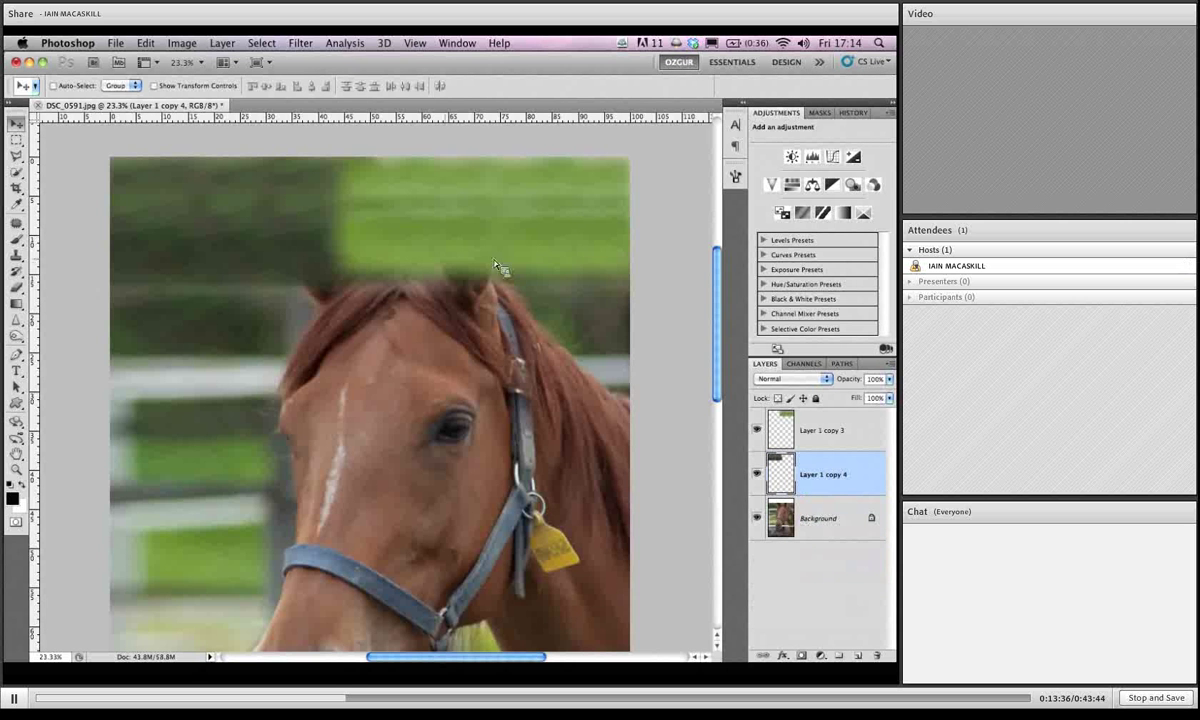
Select Layer 1 copy 3 and set up a very large 20%-opacity eraser brush.
{"action": "left_click", "coordinate": [810, 435]}
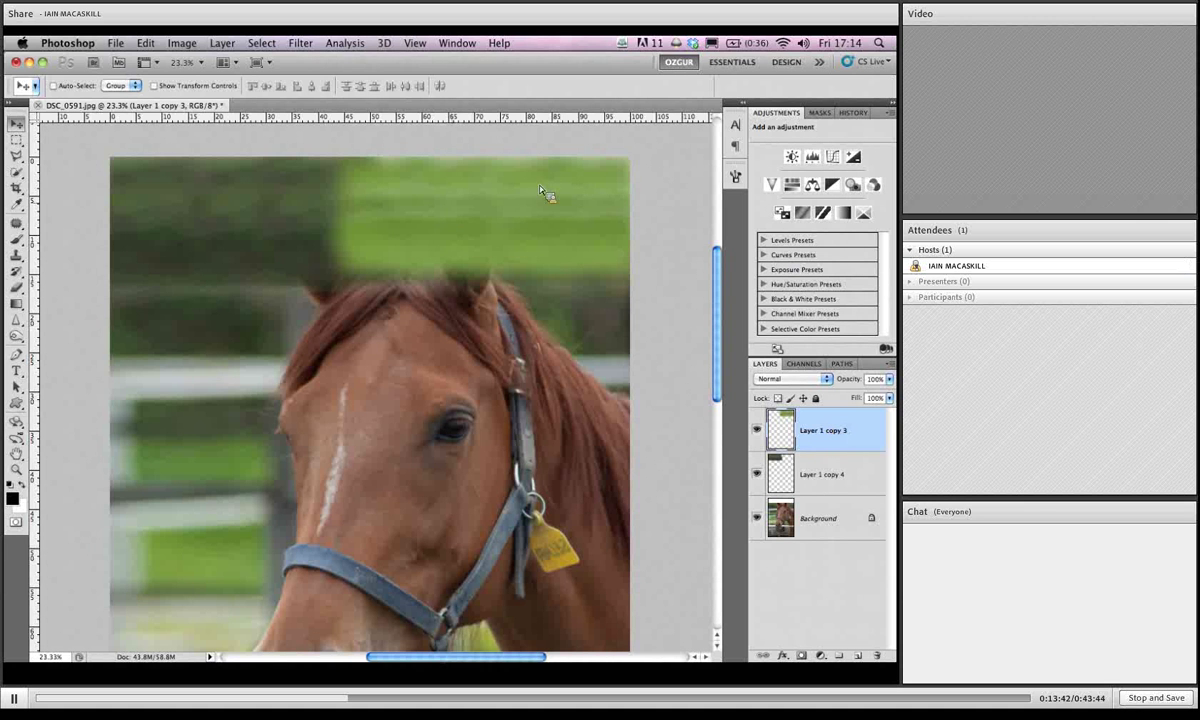
{"action": "key", "text": "e"}
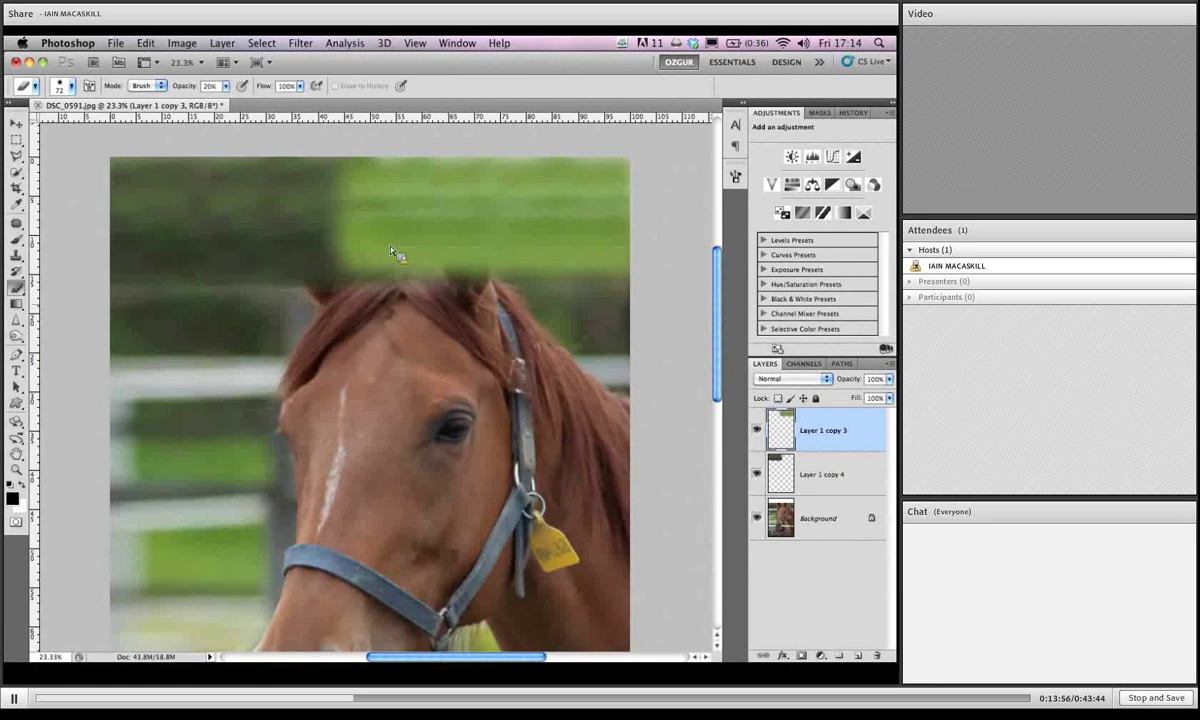
{"action": "right_click", "coordinate": [284, 279]}
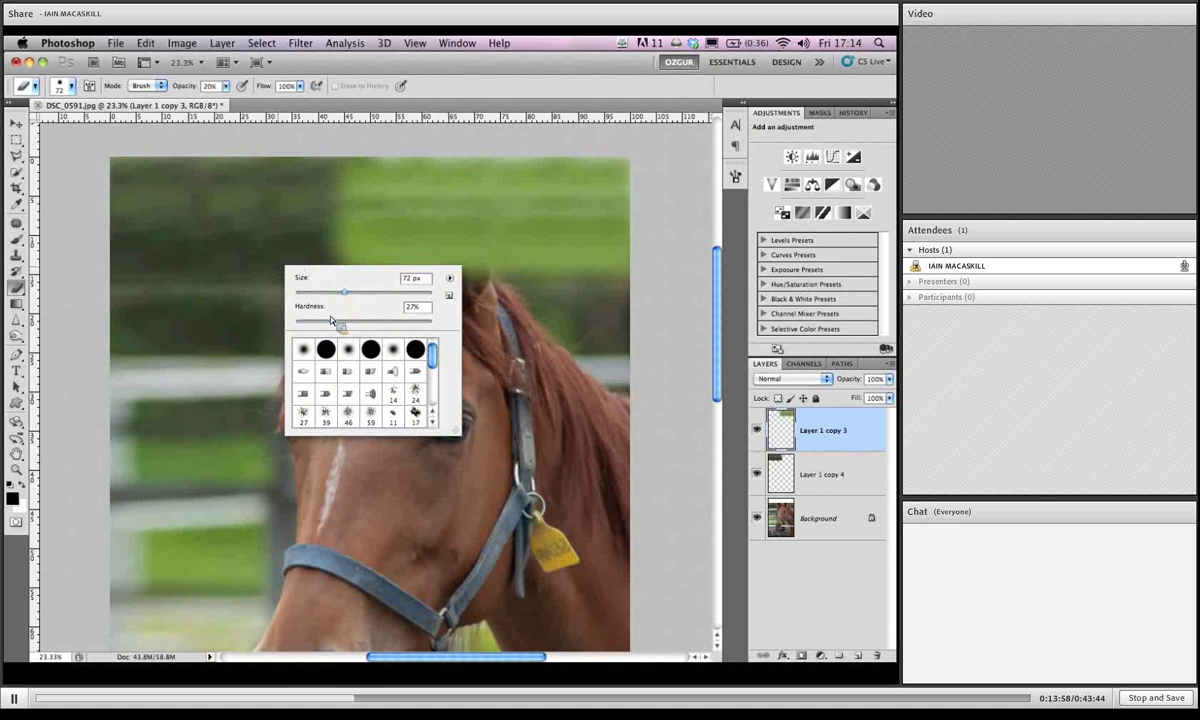
{"action": "left_click", "coordinate": [246, 214]}
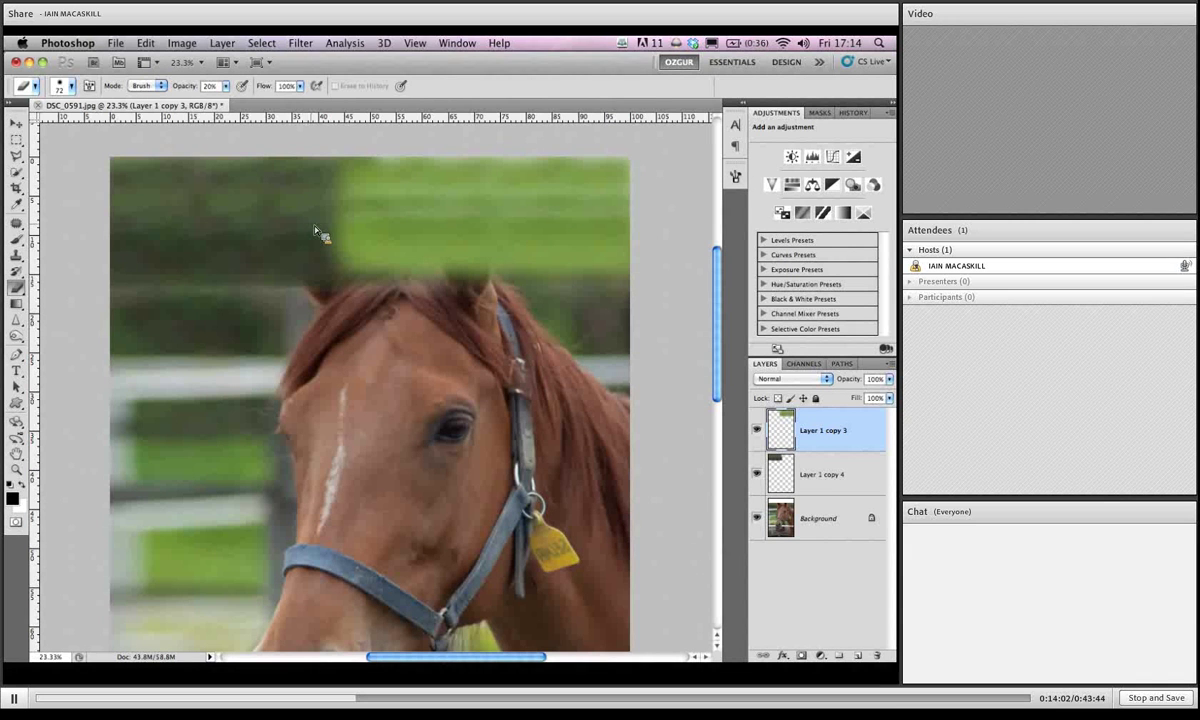
{"action": "key", "text": "bracketleft"}
{"action": "key", "text": "bracketright"}
{"action": "key", "text": "bracketright"}
{"action": "key", "text": "bracketright"}
{"action": "key", "text": "bracketright"}
{"action": "key", "text": "bracketright"}
{"action": "key", "text": "bracketright"}
{"action": "key", "text": "bracketright"}
{"action": "key", "text": "bracketright"}
{"action": "mouse_move", "coordinate": [270, 237]}
{"action": "left_mouse_down"}
{"action": "mouse_move", "coordinate": [406, 245]}
{"action": "mouse_move", "coordinate": [296, 245]}
{"action": "left_mouse_up"}
{"action": "mouse_move", "coordinate": [406, 245]}
{"action": "left_mouse_down"}
{"action": "mouse_move", "coordinate": [308, 252]}
{"action": "mouse_move", "coordinate": [274, 132]}
{"action": "mouse_move", "coordinate": [250, 381]}
{"action": "mouse_move", "coordinate": [262, 365]}
{"action": "left_mouse_up"}
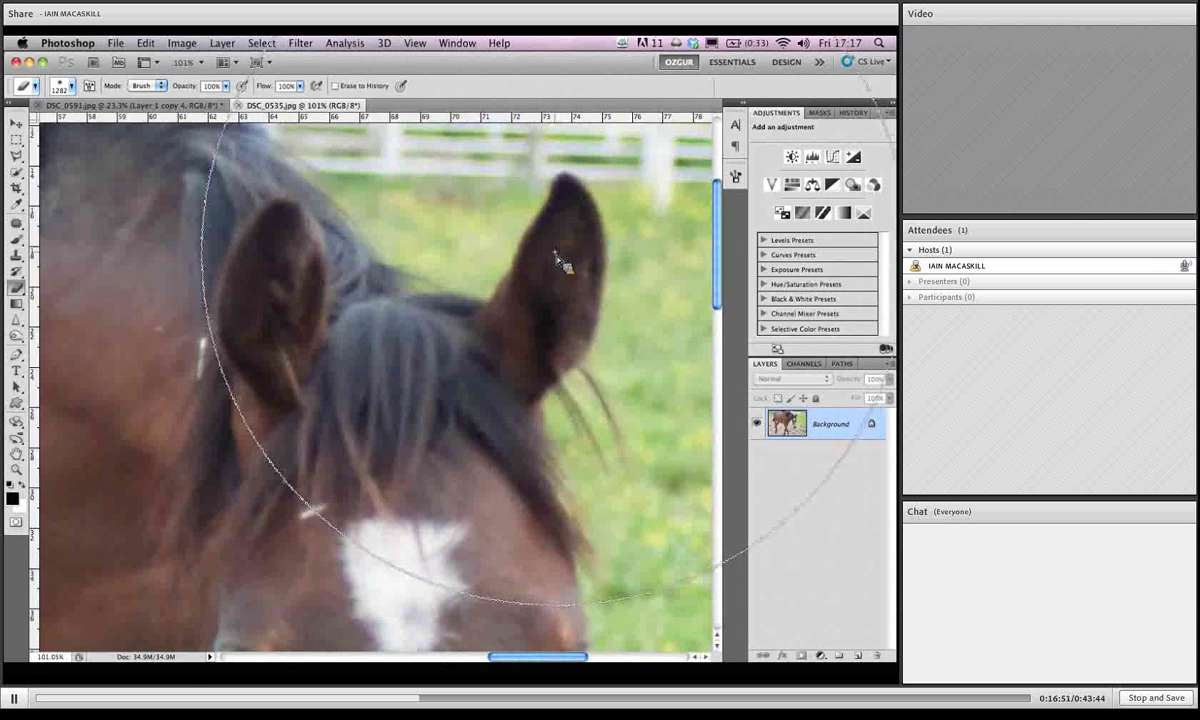
Select the horse's right ear with a slightly smaller Quick Selection brush.
{"action": "key", "text": "w"}
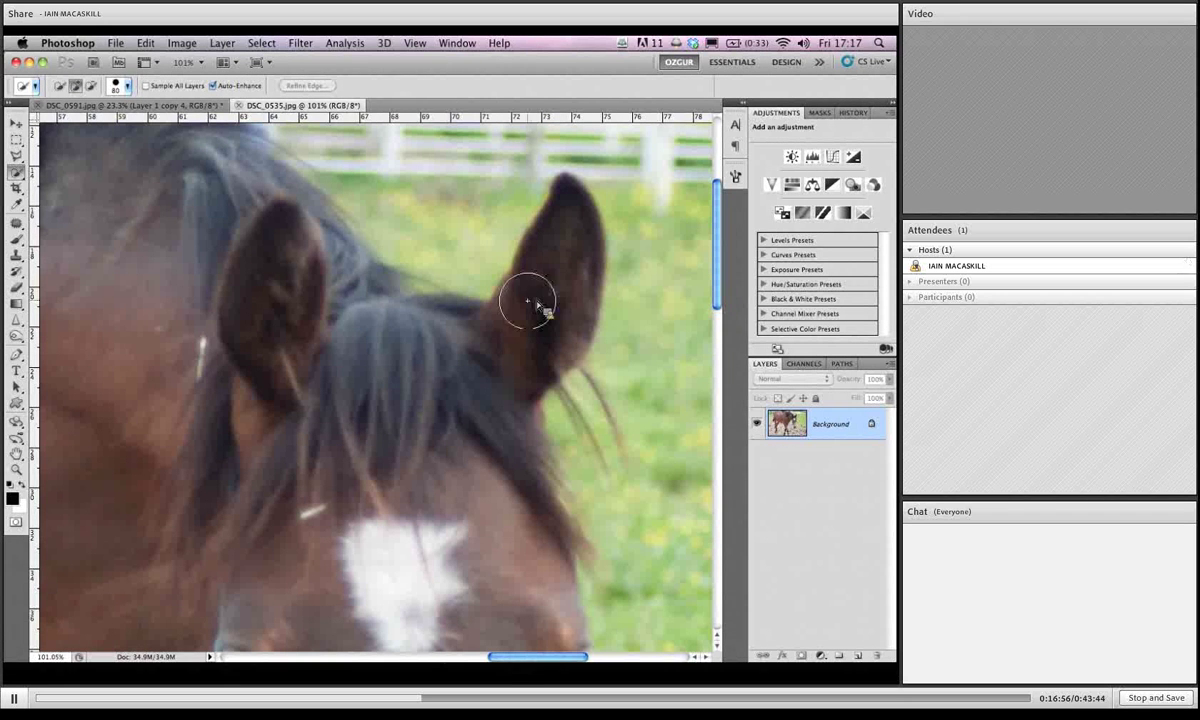
{"action": "key", "text": "bracketleft"}
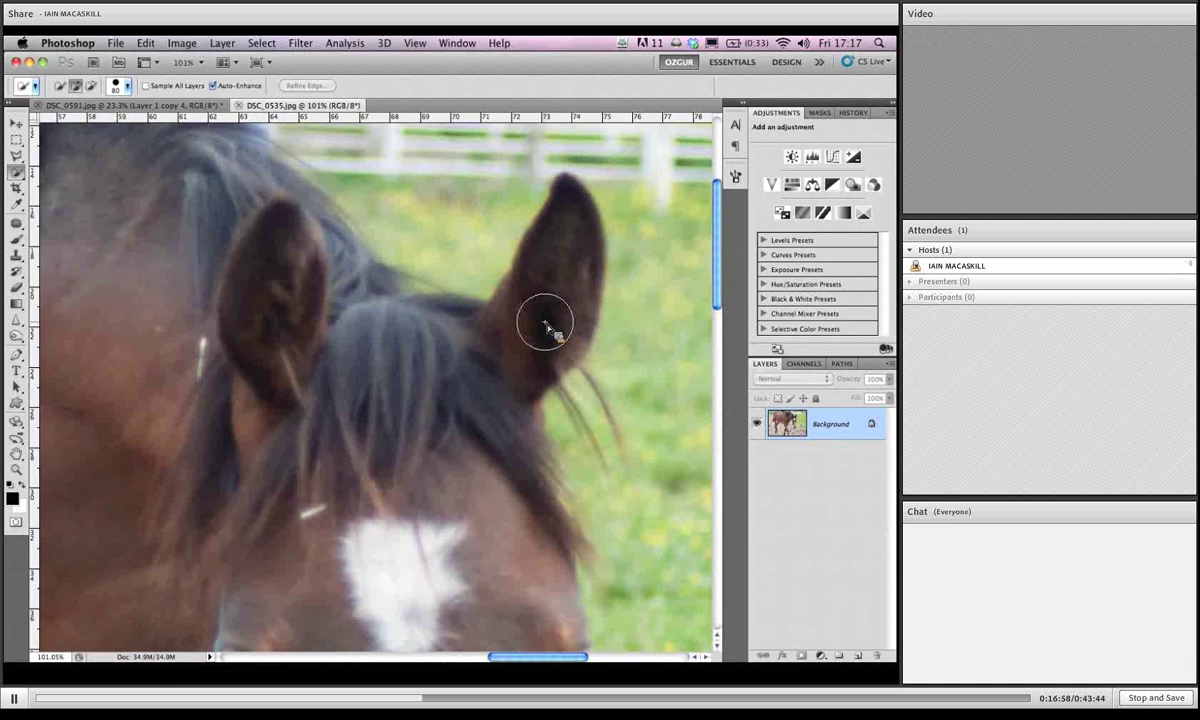
{"action": "left_click", "coordinate": [547, 324]}
{"action": "mouse_move", "coordinate": [530, 346]}
{"action": "left_mouse_down"}
{"action": "mouse_move", "coordinate": [549, 289]}
{"action": "mouse_move", "coordinate": [495, 326]}
{"action": "mouse_move", "coordinate": [532, 377]}
{"action": "mouse_move", "coordinate": [478, 295]}
{"action": "left_mouse_up"}
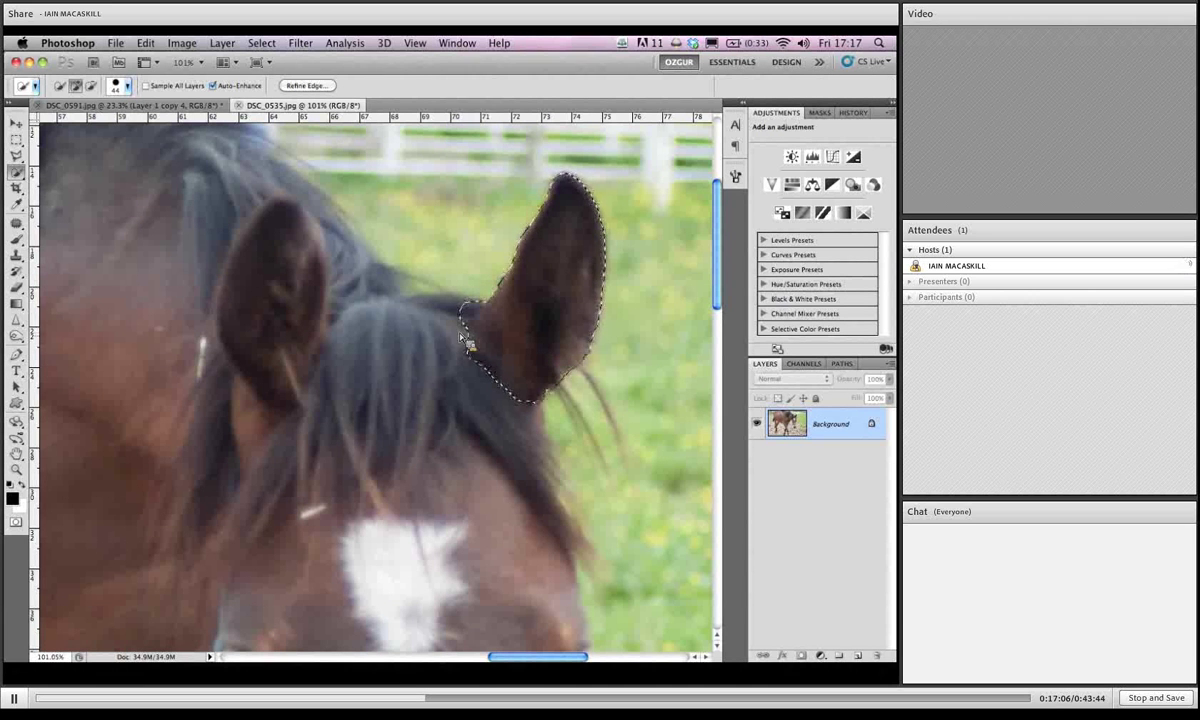
Lasso off the bump at the ear's base for a straight cut, then go to Refine Edge.
{"action": "key", "text": "l"}
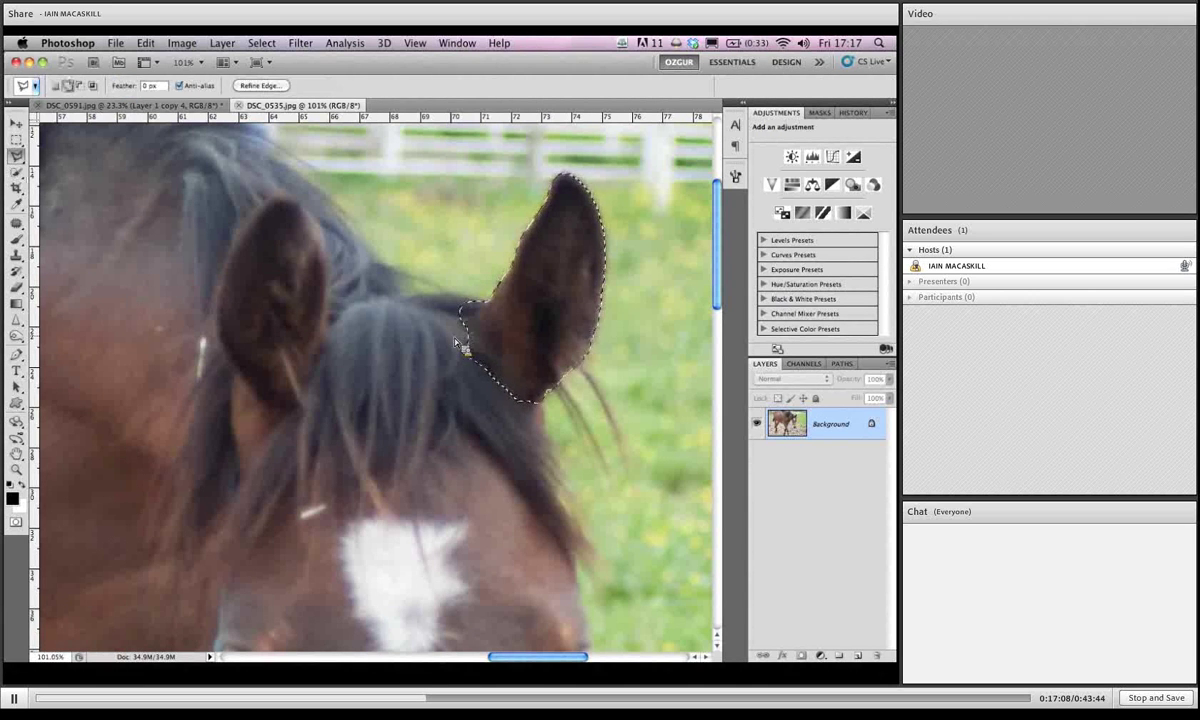
{"action": "key", "text": "shift+l"}
{"action": "key", "text": "shift+l"}
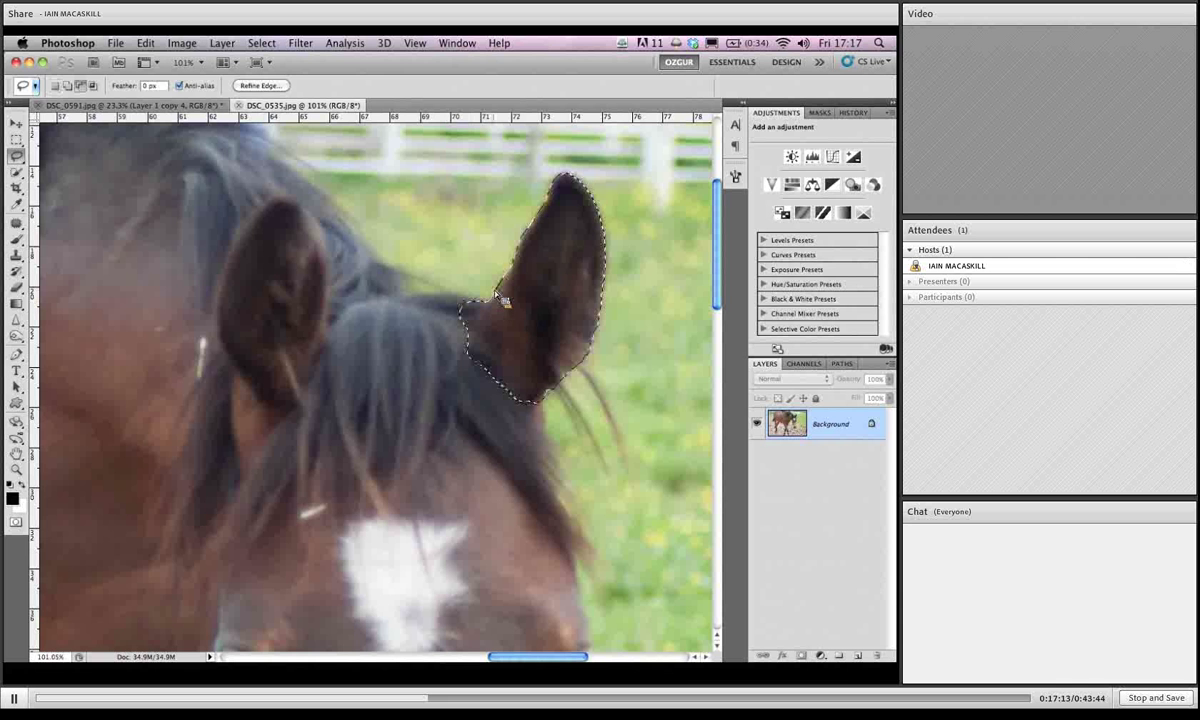
{"action": "mouse_move", "coordinate": [467, 350]}
{"action": "left_mouse_down"}
{"action": "mouse_move", "coordinate": [403, 297]}
{"action": "mouse_move", "coordinate": [485, 209]}
{"action": "mouse_move", "coordinate": [525, 236]}
{"action": "left_mouse_up"}
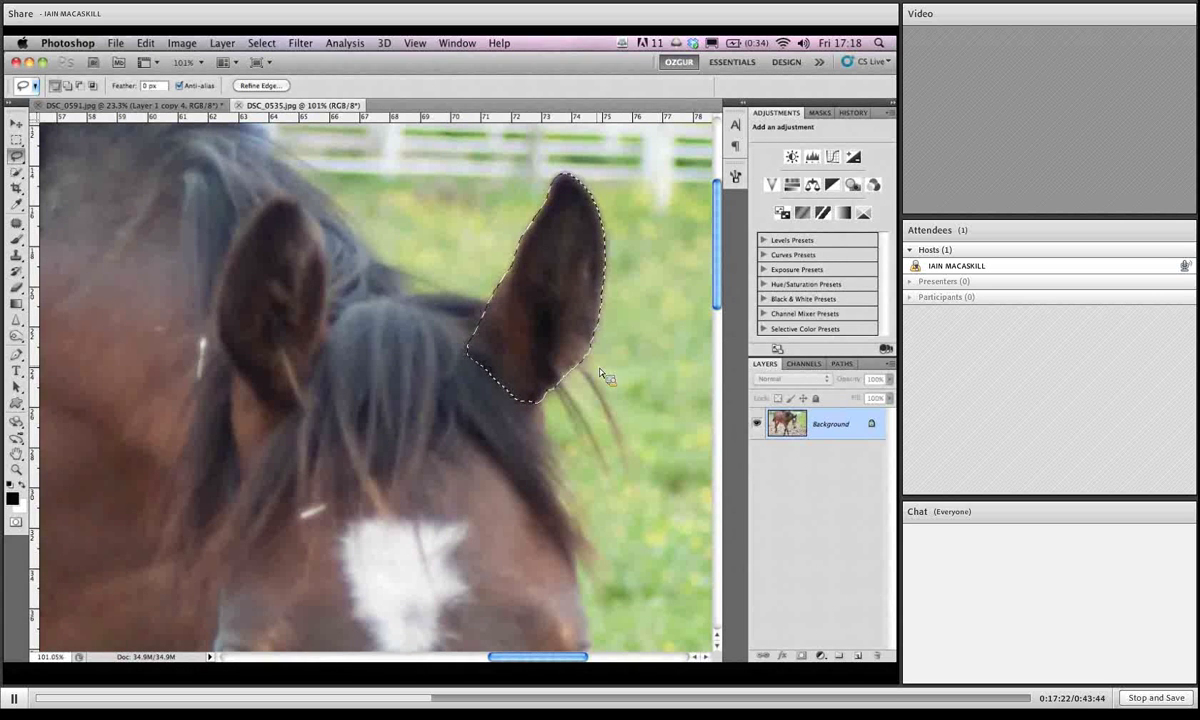
{"action": "left_click", "coordinate": [260, 85]}
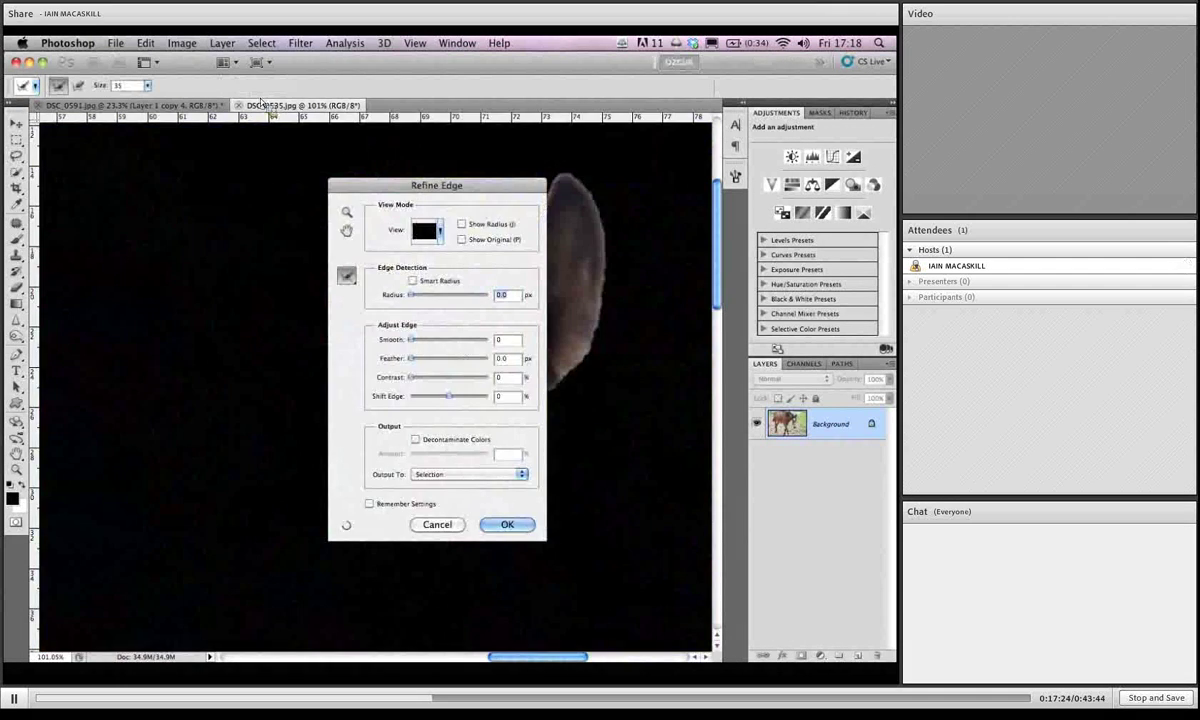
Refine the ear selection's edge with Smooth 15 and Feather 2.7 px.
{"action": "left_click_drag", "start_coordinate": [470, 182], "coordinate": [278, 161]}
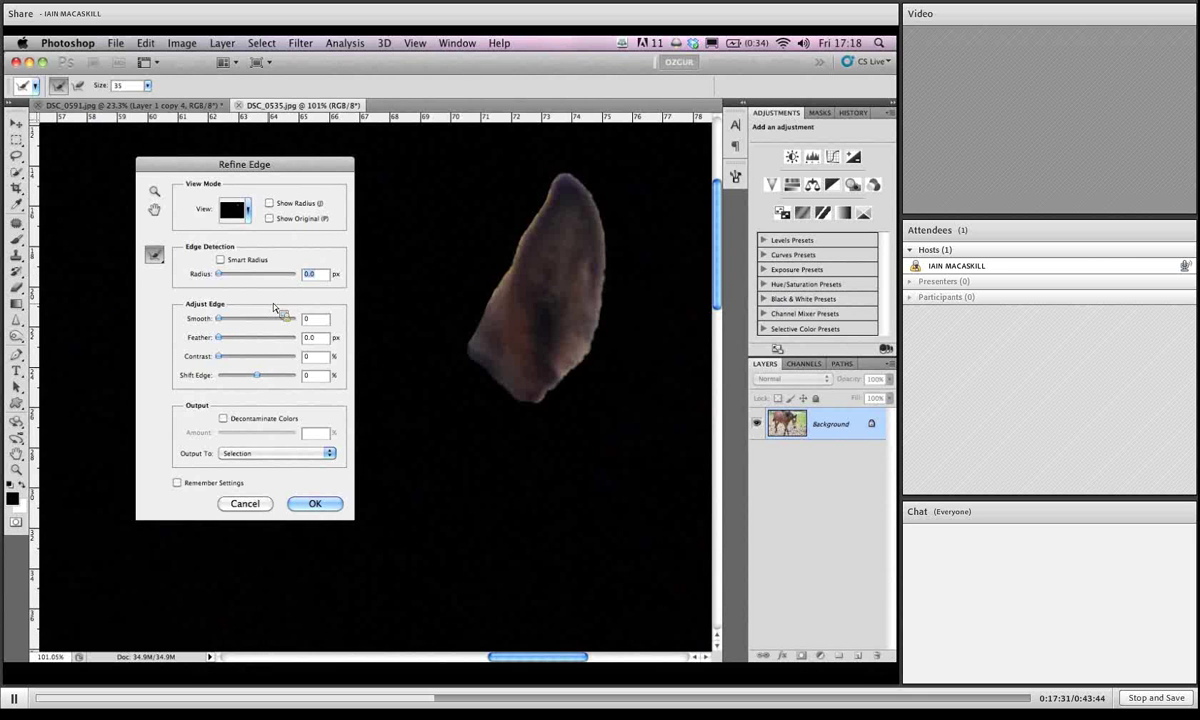
{"action": "mouse_move", "coordinate": [223, 343]}
{"action": "left_mouse_down"}
{"action": "mouse_move", "coordinate": [264, 343]}
{"action": "mouse_move", "coordinate": [233, 347]}
{"action": "left_mouse_up"}
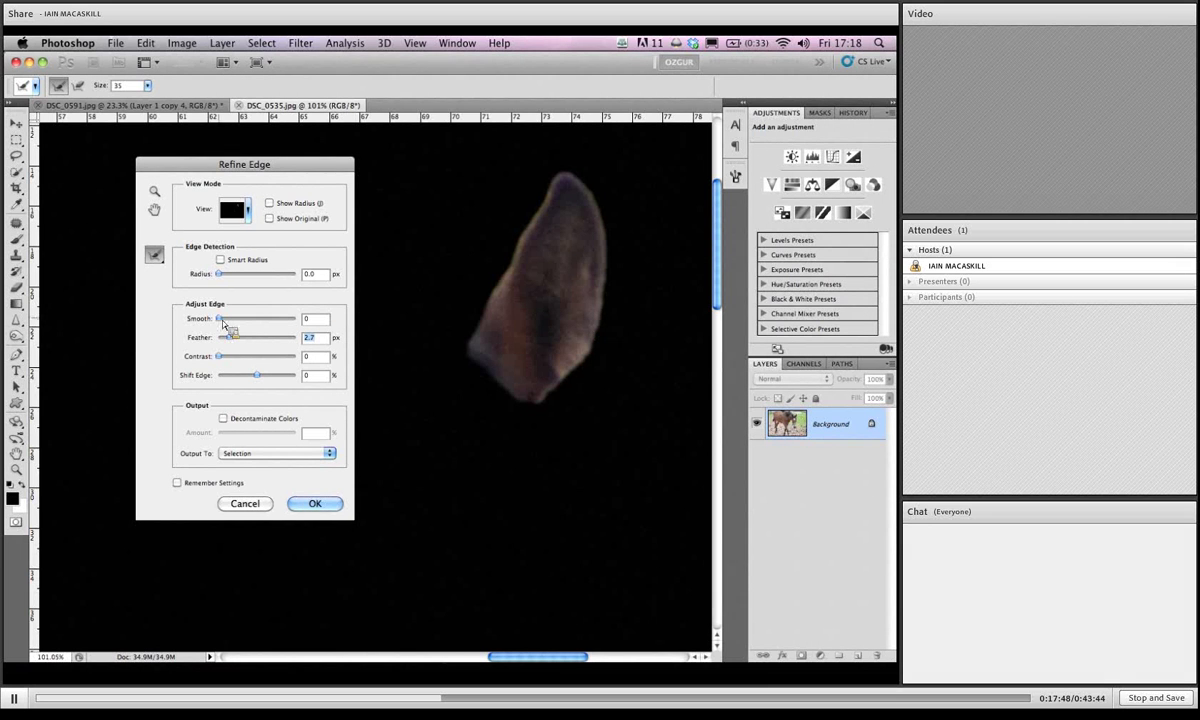
{"action": "left_click_drag", "start_coordinate": [219, 319], "coordinate": [230, 319]}
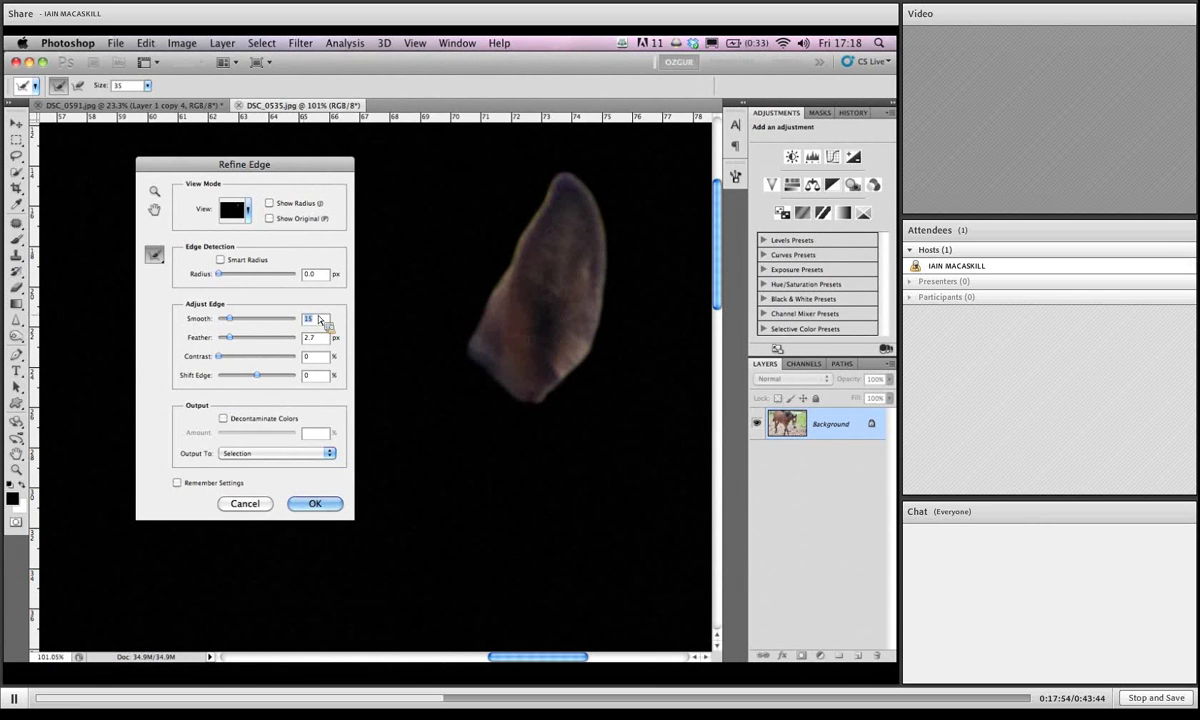
{"action": "left_click", "coordinate": [314, 504]}
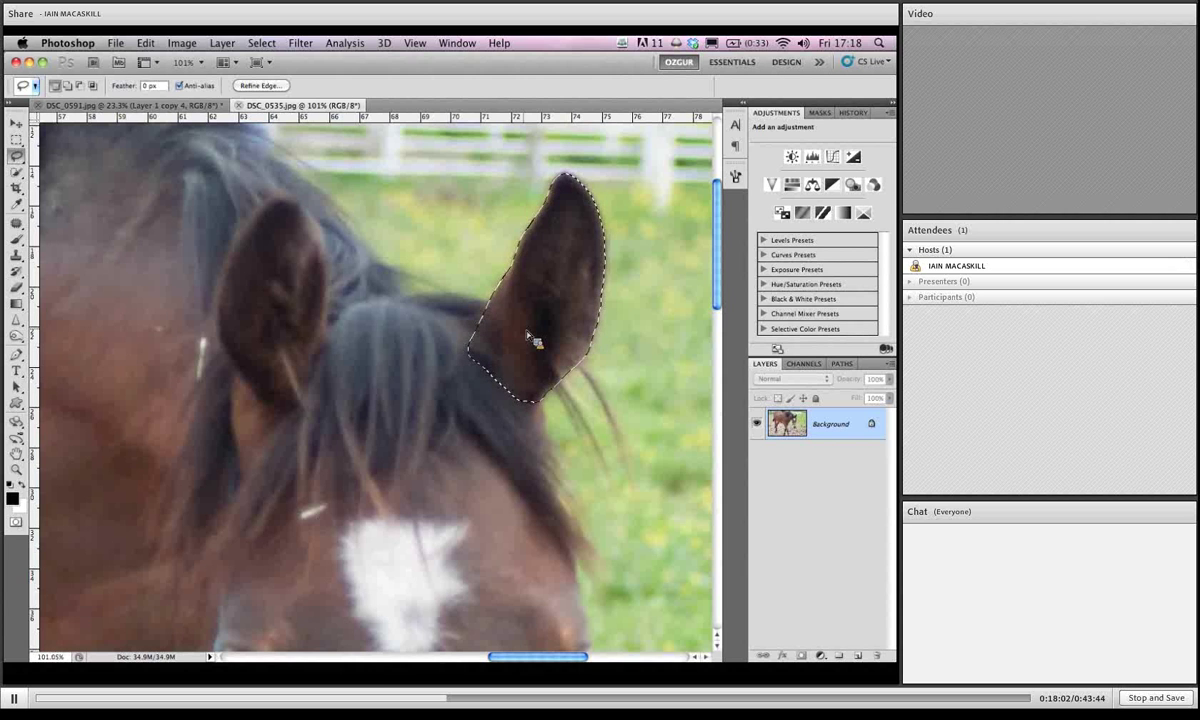
Drag the selected ear into DSC_0591.jpg as Layer 1 and hide Layer 1 copy 4.
{"action": "key", "text": "v"}
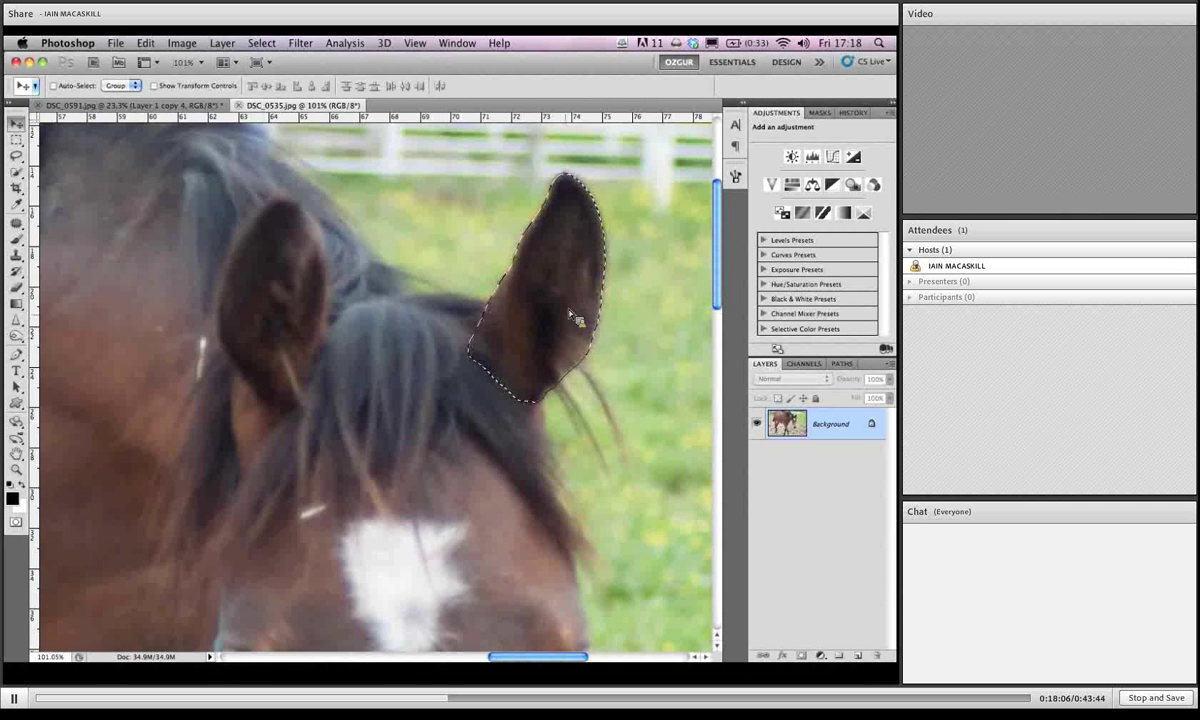
{"action": "left_click_drag", "start_coordinate": [534, 302], "coordinate": [137, 112]}
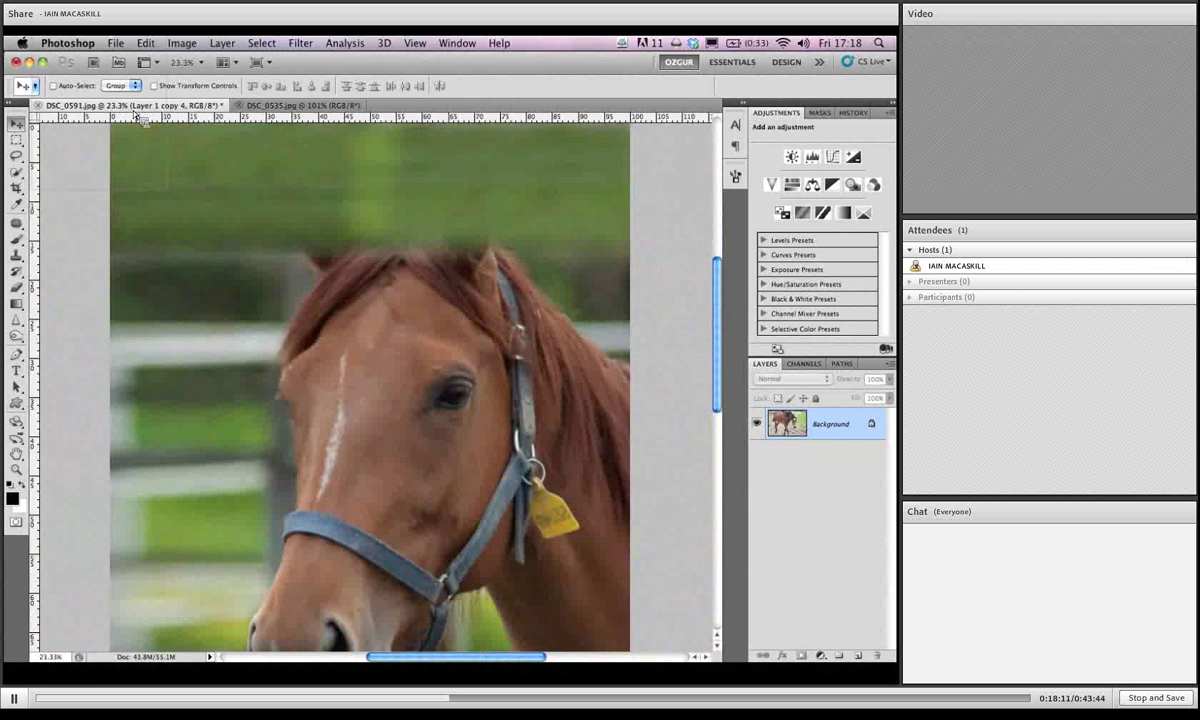
{"action": "left_click_drag", "start_coordinate": [474, 295], "coordinate": [473, 295]}
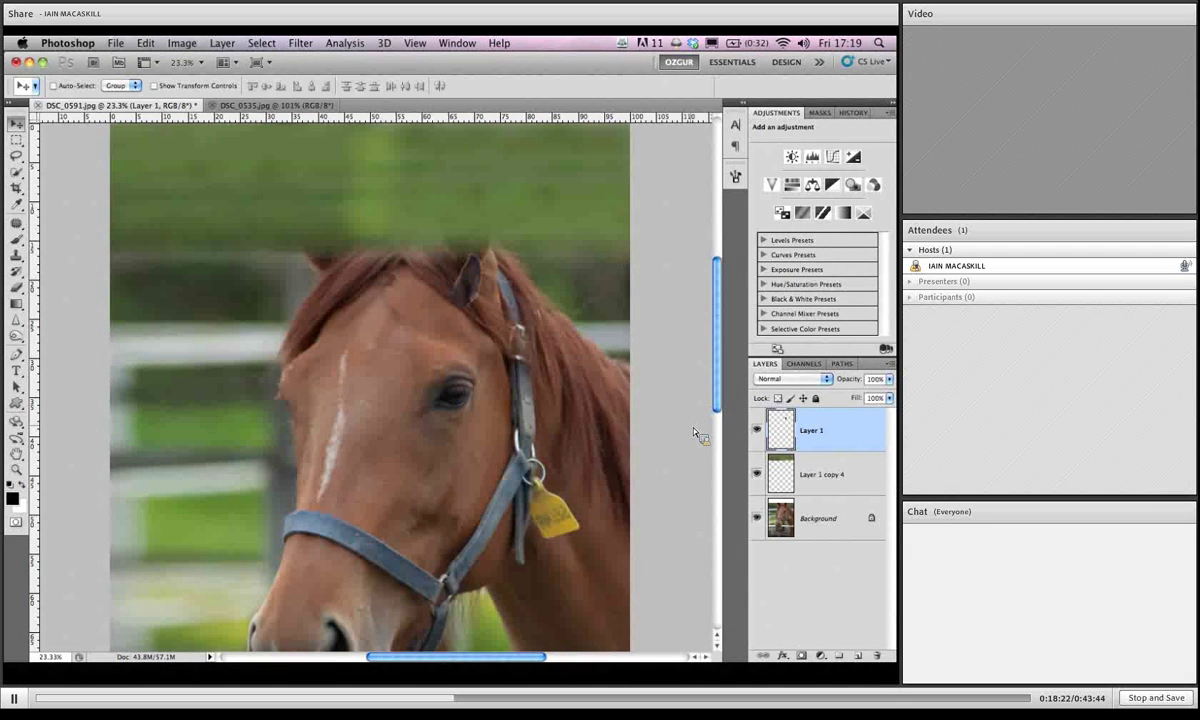
{"action": "left_click", "coordinate": [759, 476]}
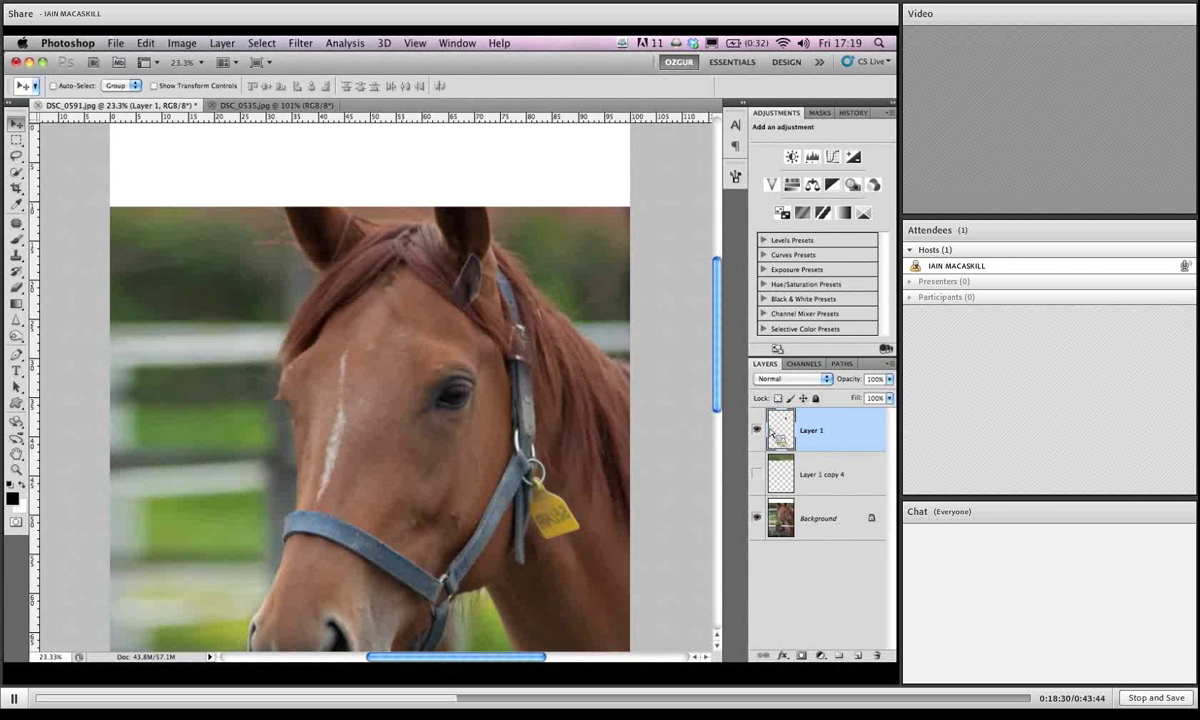
Free-transform the pasted ear, moving it onto the right ear and enlarging and tilting it.
{"action": "key", "text": "ctrl+t"}
{"action": "scroll", "coordinate": [490, 278], "scroll_direction": "up", "scroll_amount": 4}
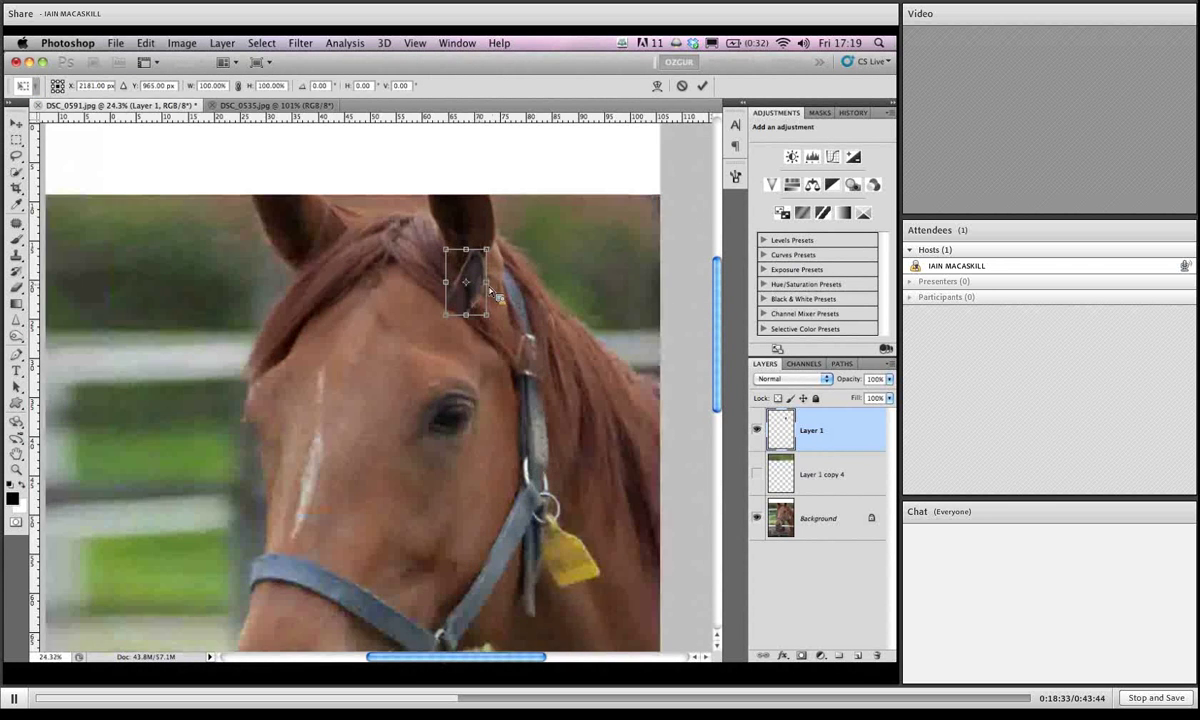
{"action": "scroll", "coordinate": [532, 288], "scroll_direction": "up", "scroll_amount": 5}
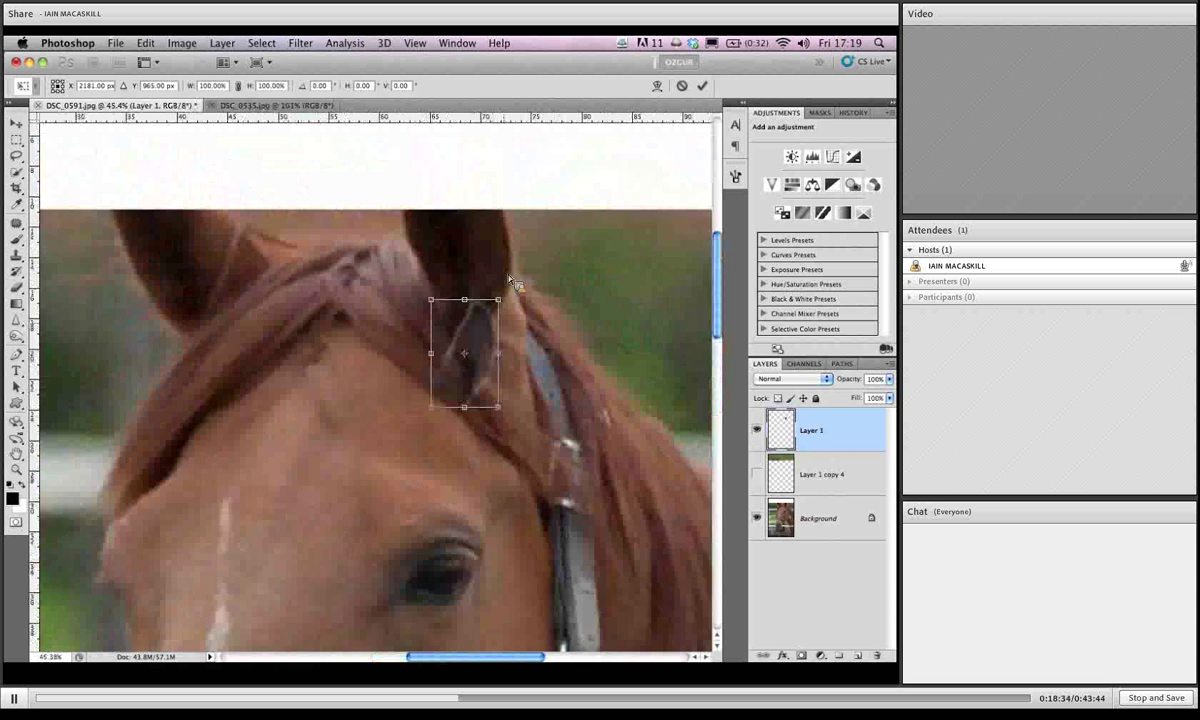
{"action": "left_click_drag", "start_coordinate": [481, 377], "coordinate": [459, 324]}
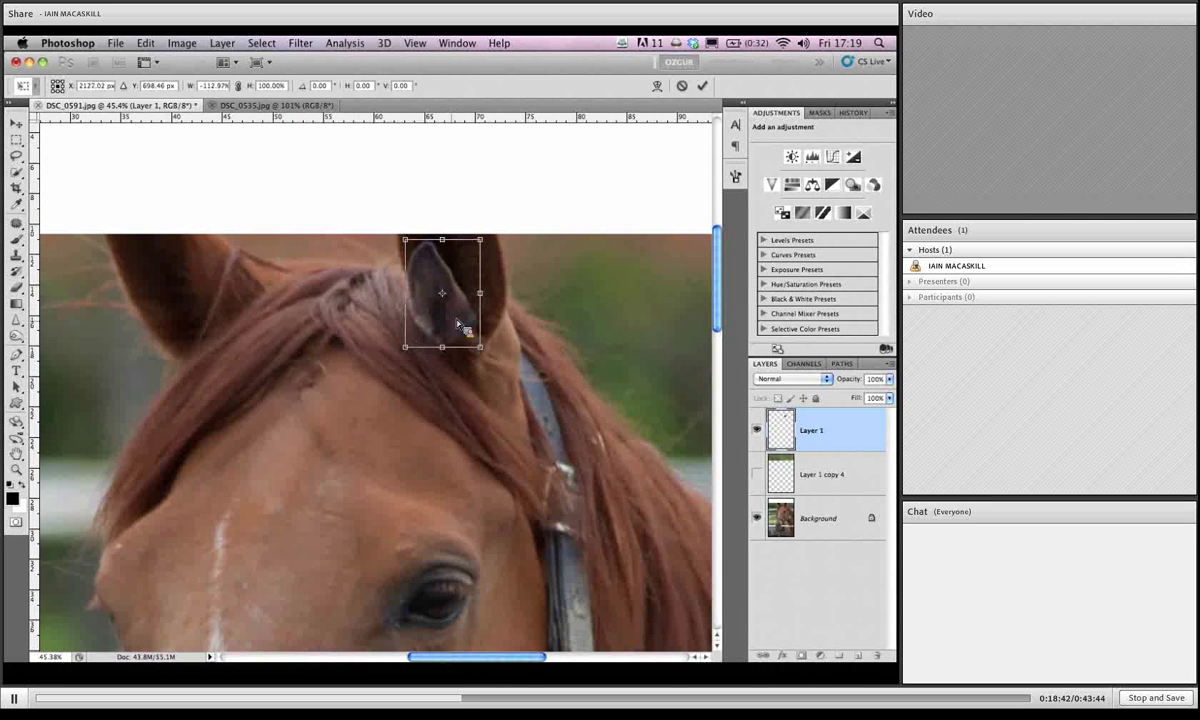
{"action": "mouse_move", "coordinate": [500, 285]}
{"action": "left_mouse_down"}
{"action": "mouse_move", "coordinate": [508, 300]}
{"action": "mouse_move", "coordinate": [504, 286]}
{"action": "left_mouse_up"}
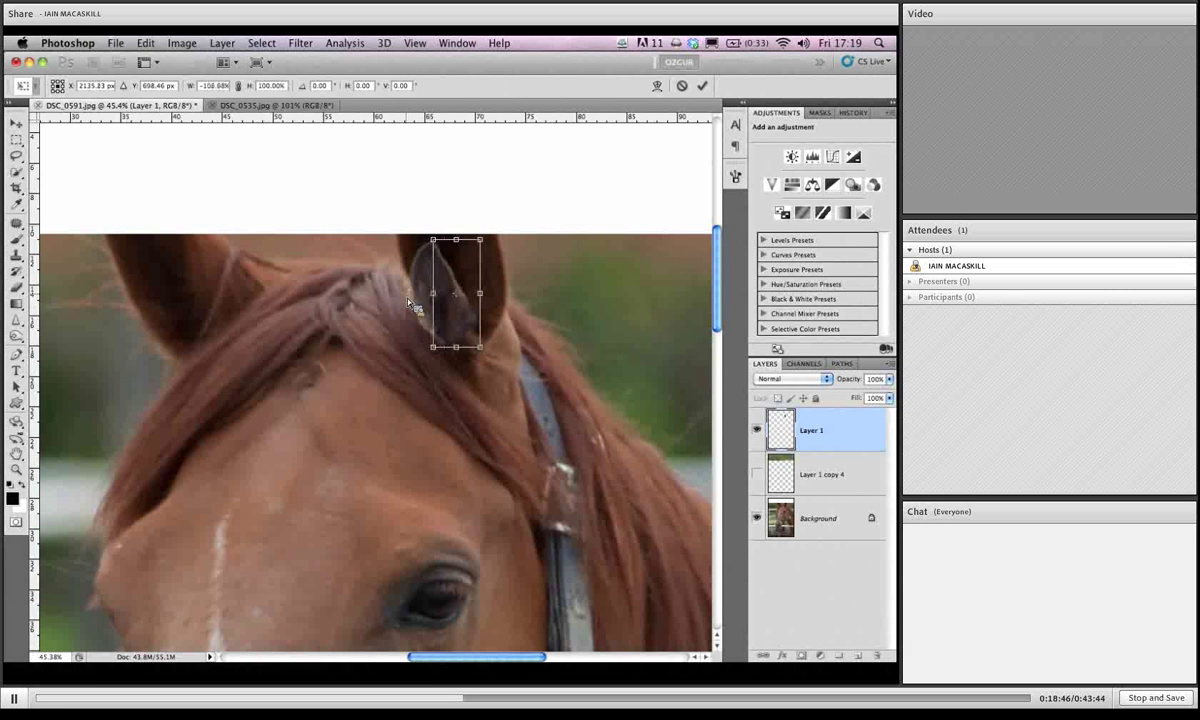
{"action": "left_click_drag", "start_coordinate": [410, 305], "coordinate": [518, 320]}
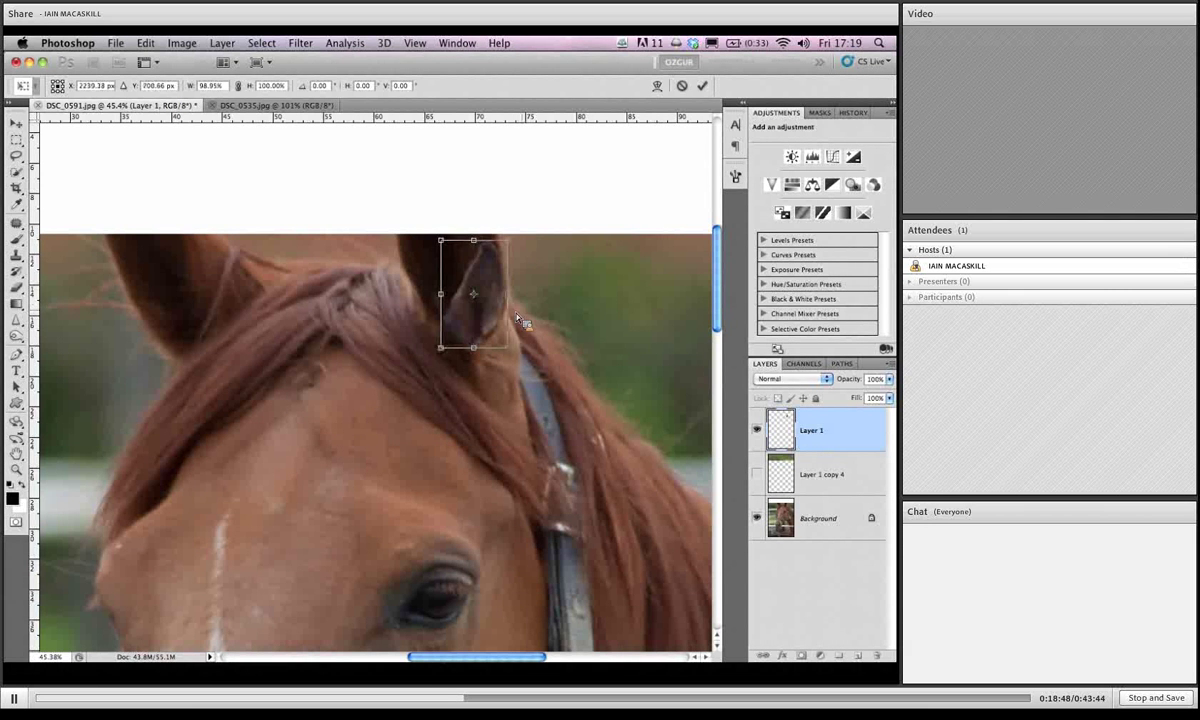
{"action": "left_click_drag", "start_coordinate": [507, 240], "coordinate": [558, 195]}
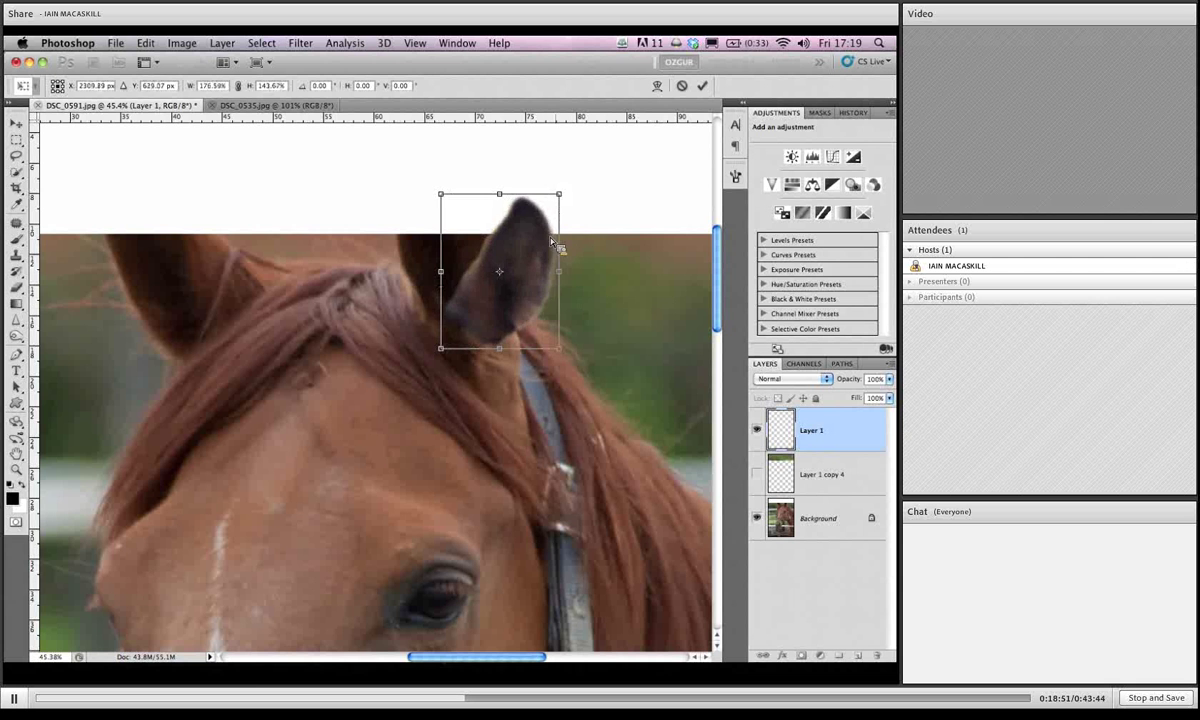
{"action": "left_click_drag", "start_coordinate": [553, 243], "coordinate": [460, 291]}
{"action": "left_click_drag", "start_coordinate": [522, 318], "coordinate": [572, 264]}
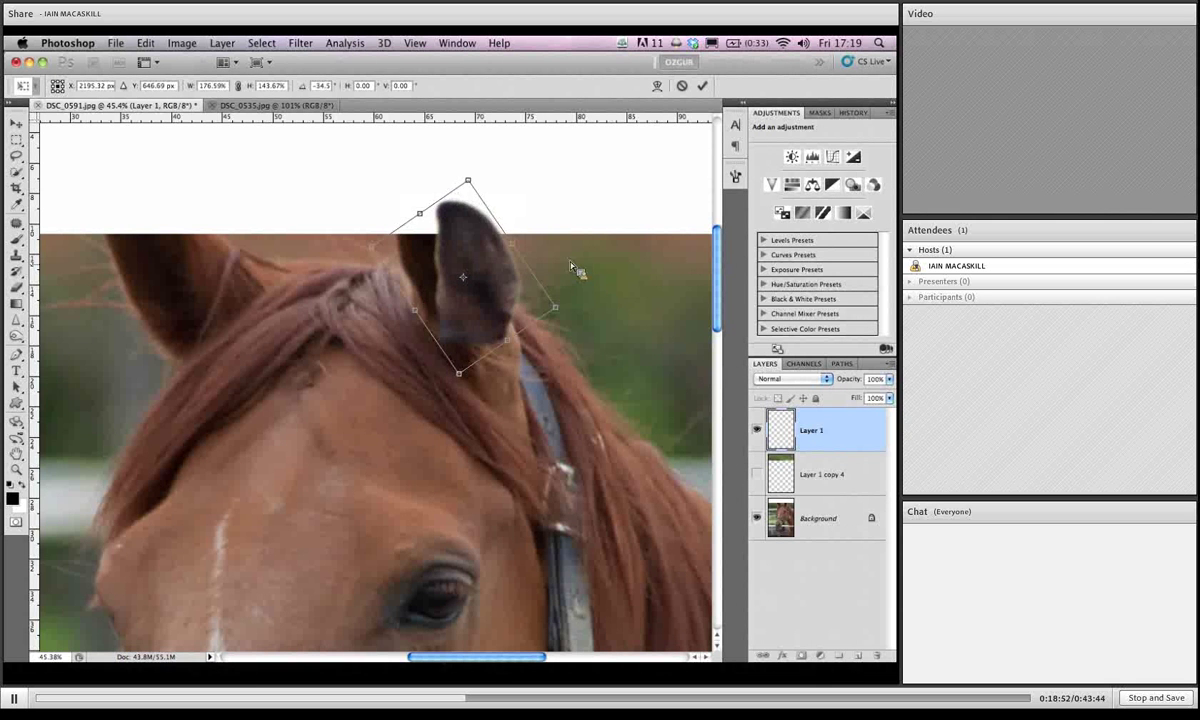
{"action": "left_click_drag", "start_coordinate": [481, 277], "coordinate": [558, 262]}
Fine-tune the ear's size and height above the head and commit the −50° transform.
{"action": "left_click_drag", "start_coordinate": [466, 366], "coordinate": [484, 378]}
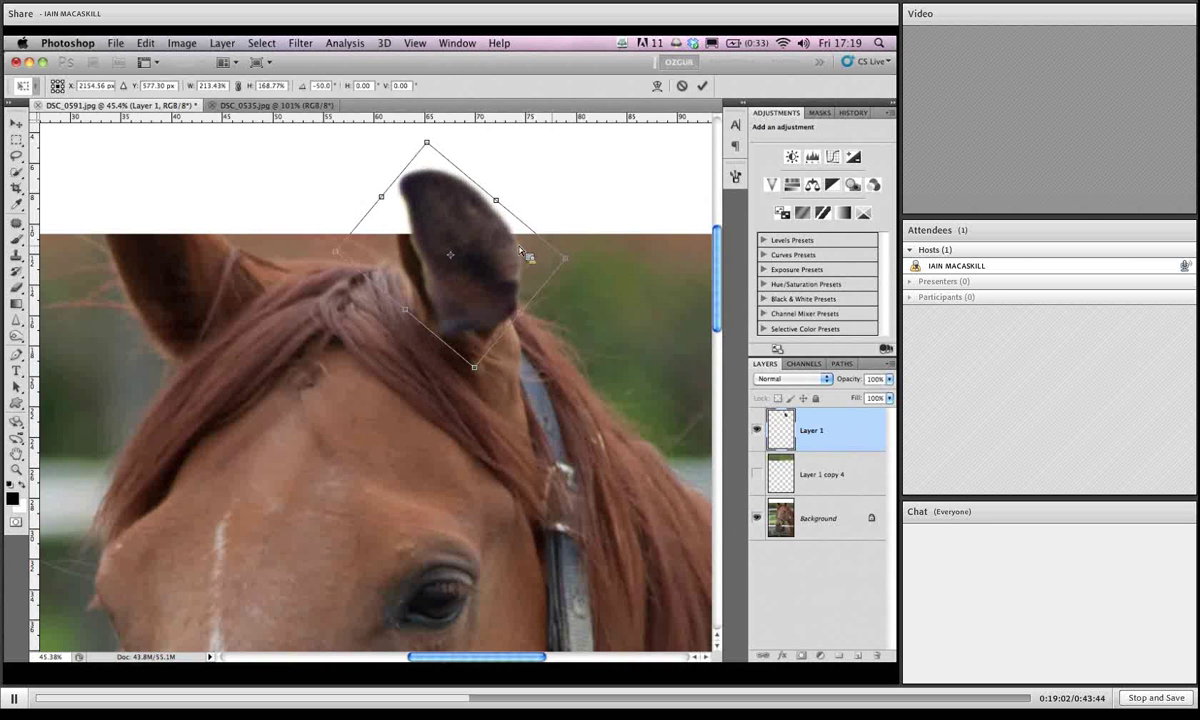
{"action": "left_click_drag", "start_coordinate": [566, 264], "coordinate": [551, 267]}
{"action": "left_click_drag", "start_coordinate": [467, 255], "coordinate": [462, 260]}
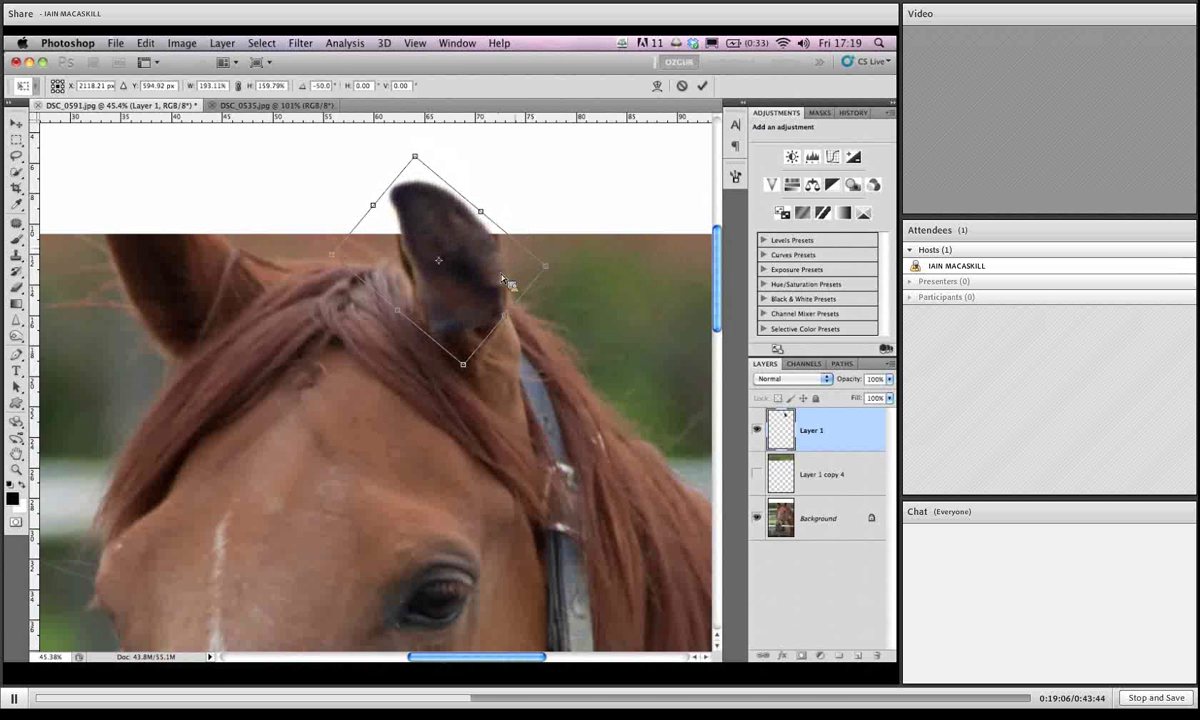
{"action": "left_click_drag", "start_coordinate": [417, 158], "coordinate": [414, 143]}
{"action": "left_click_drag", "start_coordinate": [488, 281], "coordinate": [481, 286]}
{"action": "left_click_drag", "start_coordinate": [545, 264], "coordinate": [547, 268]}
{"action": "left_click_drag", "start_coordinate": [468, 294], "coordinate": [459, 285]}
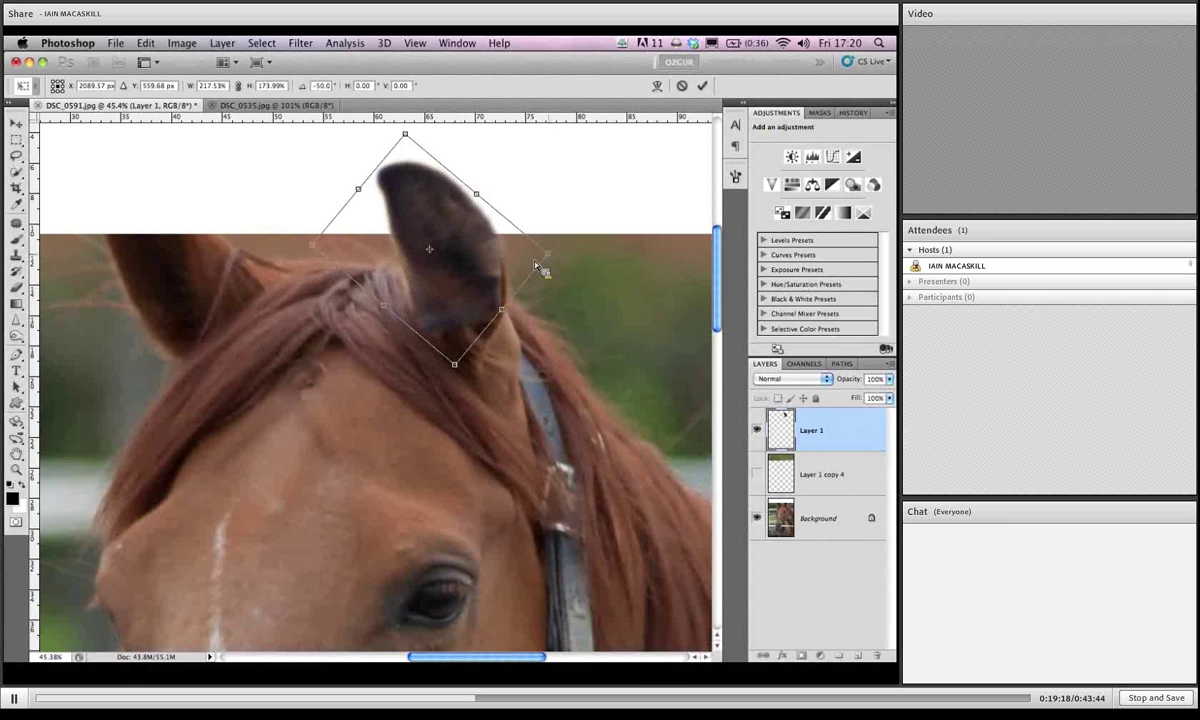
{"action": "mouse_move", "coordinate": [555, 262]}
{"action": "left_mouse_down"}
{"action": "mouse_move", "coordinate": [568, 268]}
{"action": "mouse_move", "coordinate": [562, 259]}
{"action": "left_mouse_up"}
{"action": "left_click_drag", "start_coordinate": [497, 278], "coordinate": [559, 254]}
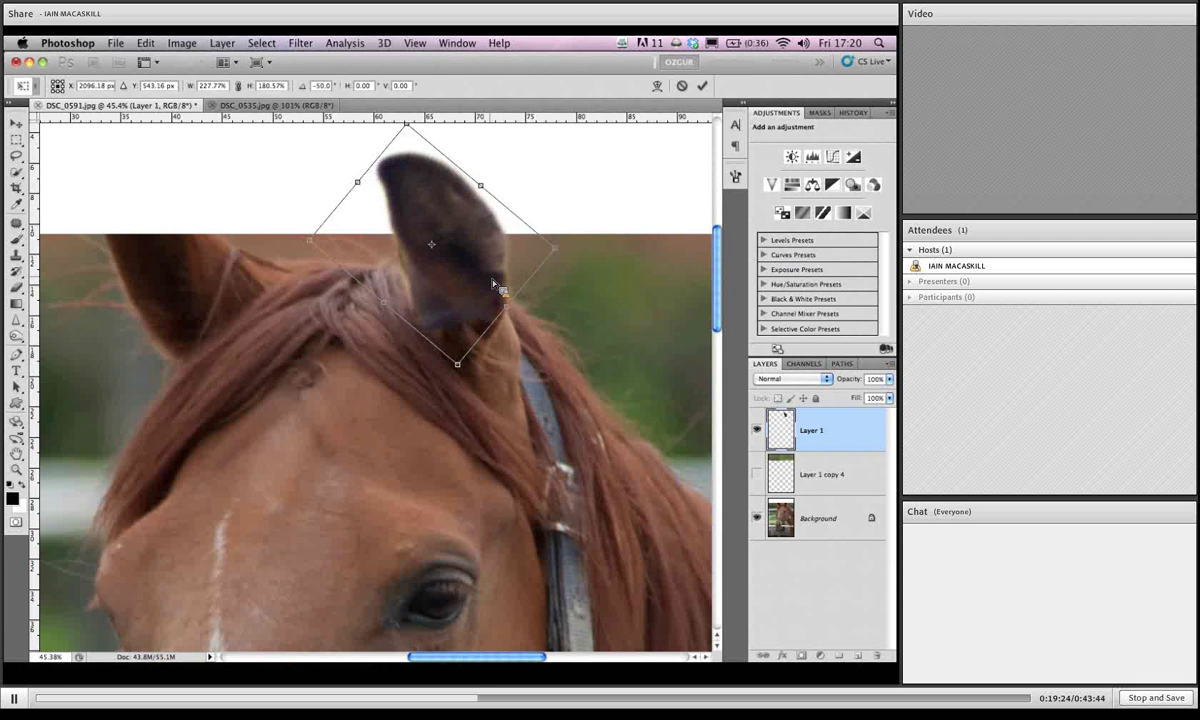
{"action": "left_click_drag", "start_coordinate": [494, 287], "coordinate": [492, 285]}
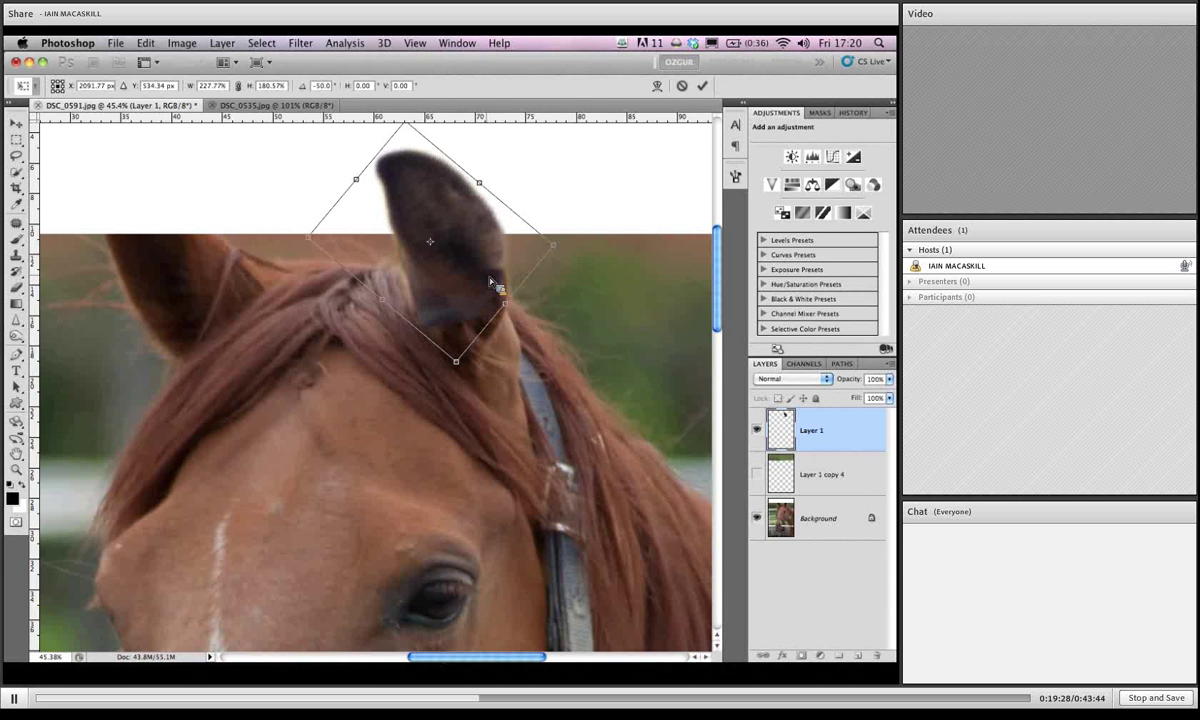
{"action": "key", "text": "Return"}
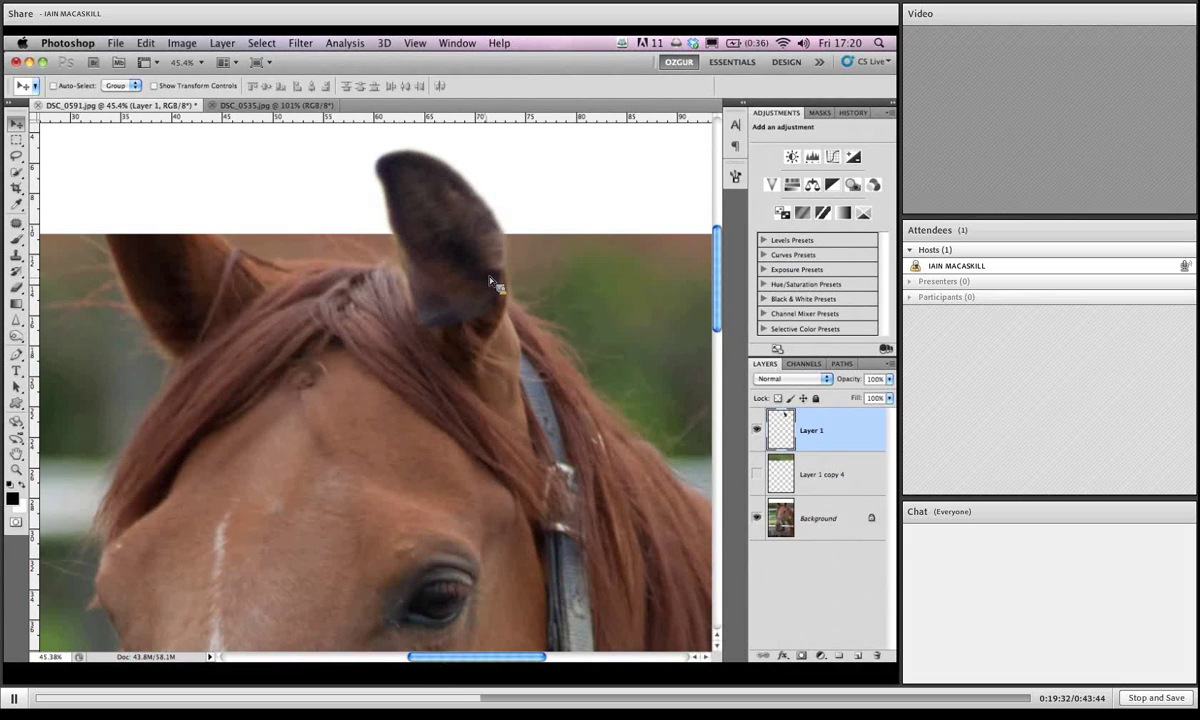
Option-drag a duplicate ear as Layer 1 copy over the horse's left ear.
{"action": "key", "text": "super+z"}
{"action": "key", "text": "super+z"}
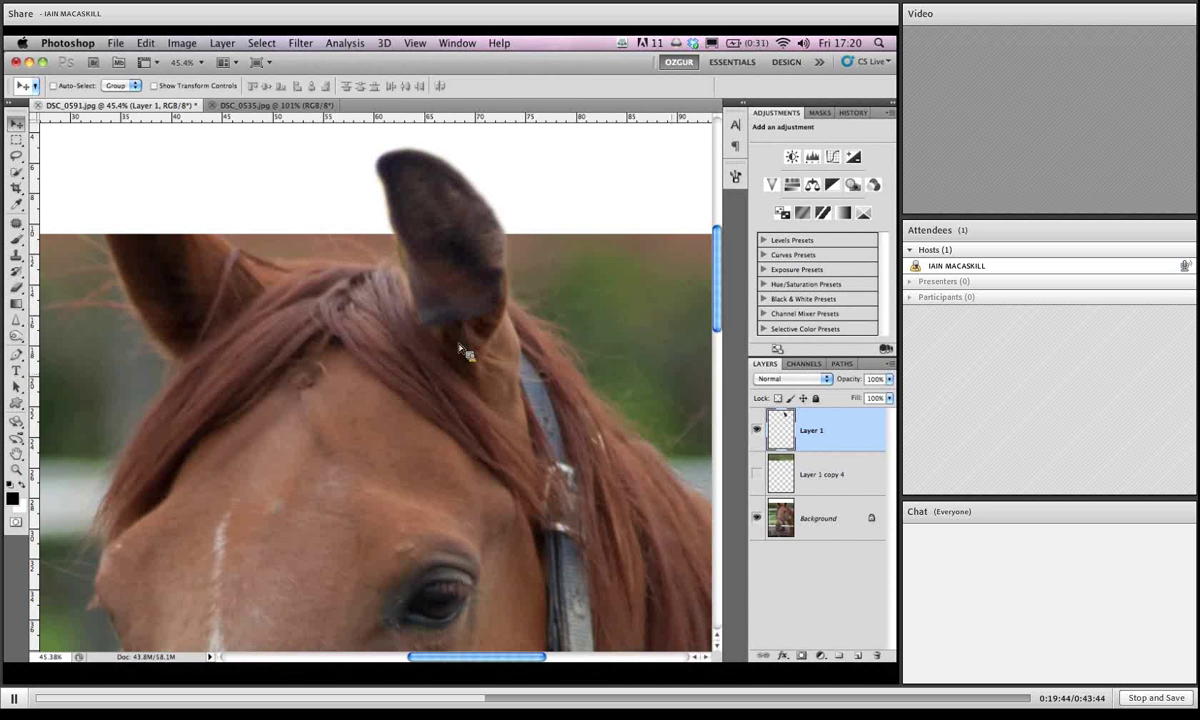
{"action": "left_click_drag", "start_coordinate": [771, 418], "coordinate": [712, 378]}
{"action": "scroll", "coordinate": [250, 275], "scroll_direction": "left", "scroll_amount": 3}
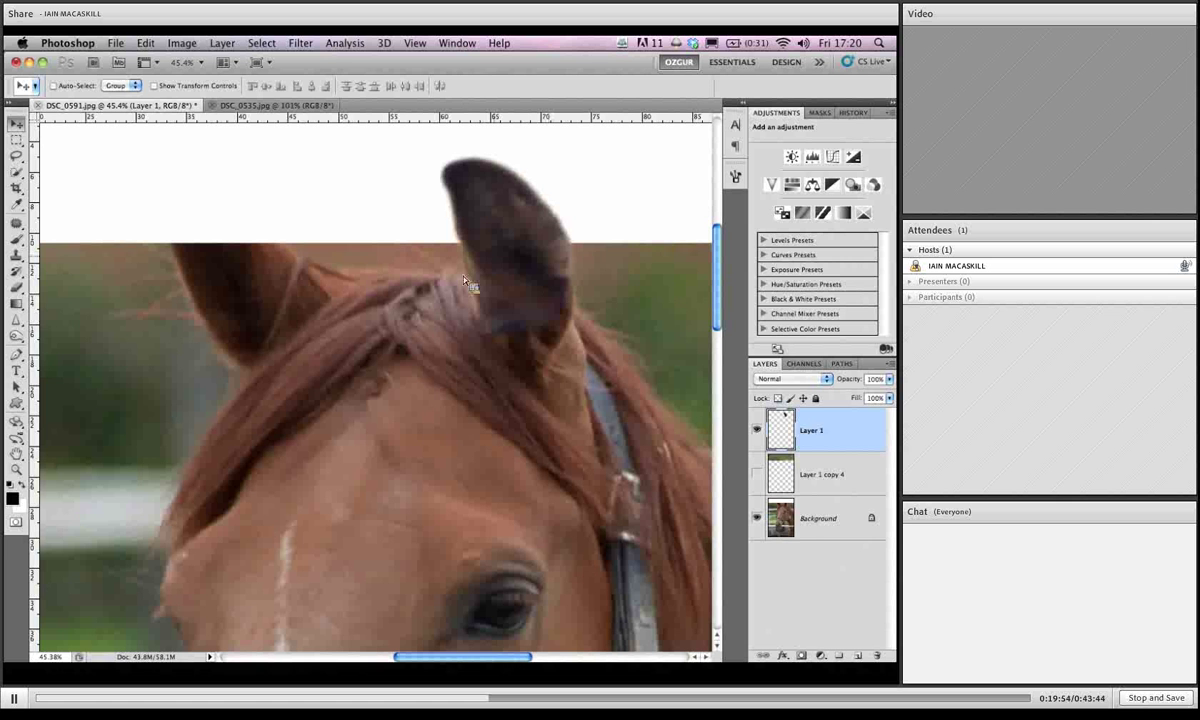
{"action": "left_click_drag", "start_coordinate": [501, 268], "coordinate": [243, 293]}
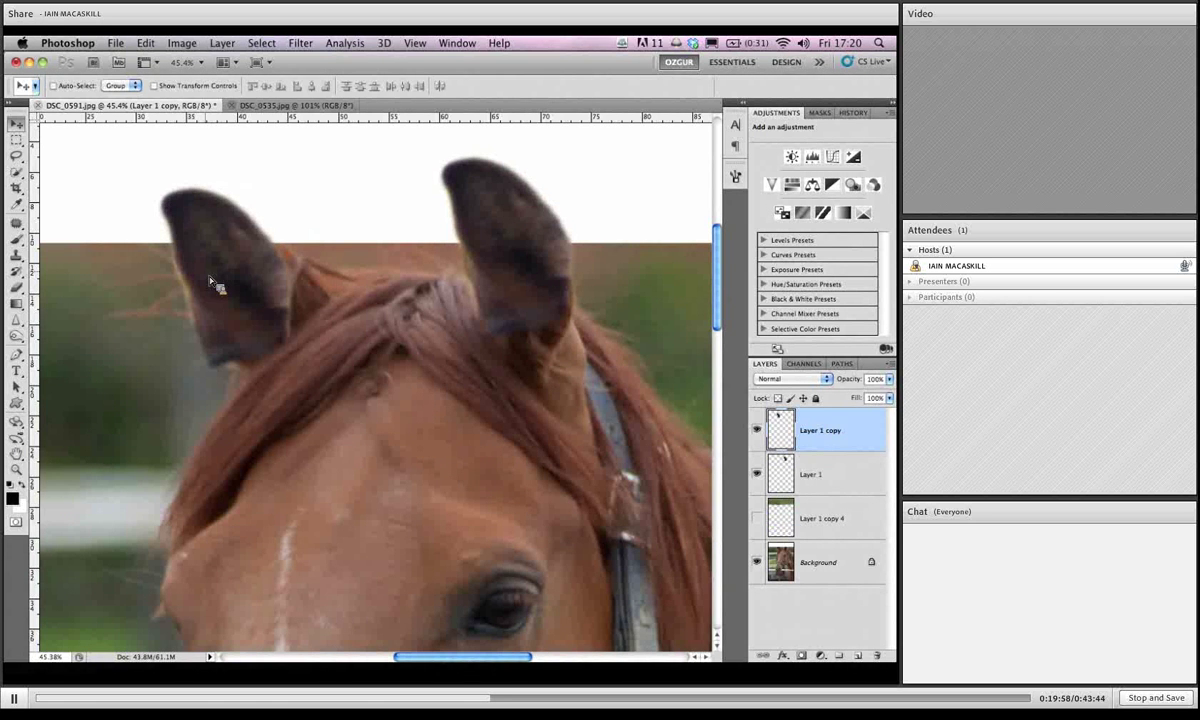
Flip the Layer 1 copy ear to mirror the other, resize it slightly, and angle it outward over the horse's left ear.
{"action": "key", "text": "super+t"}
{"action": "left_click_drag", "start_coordinate": [145, 287], "coordinate": [320, 292]}
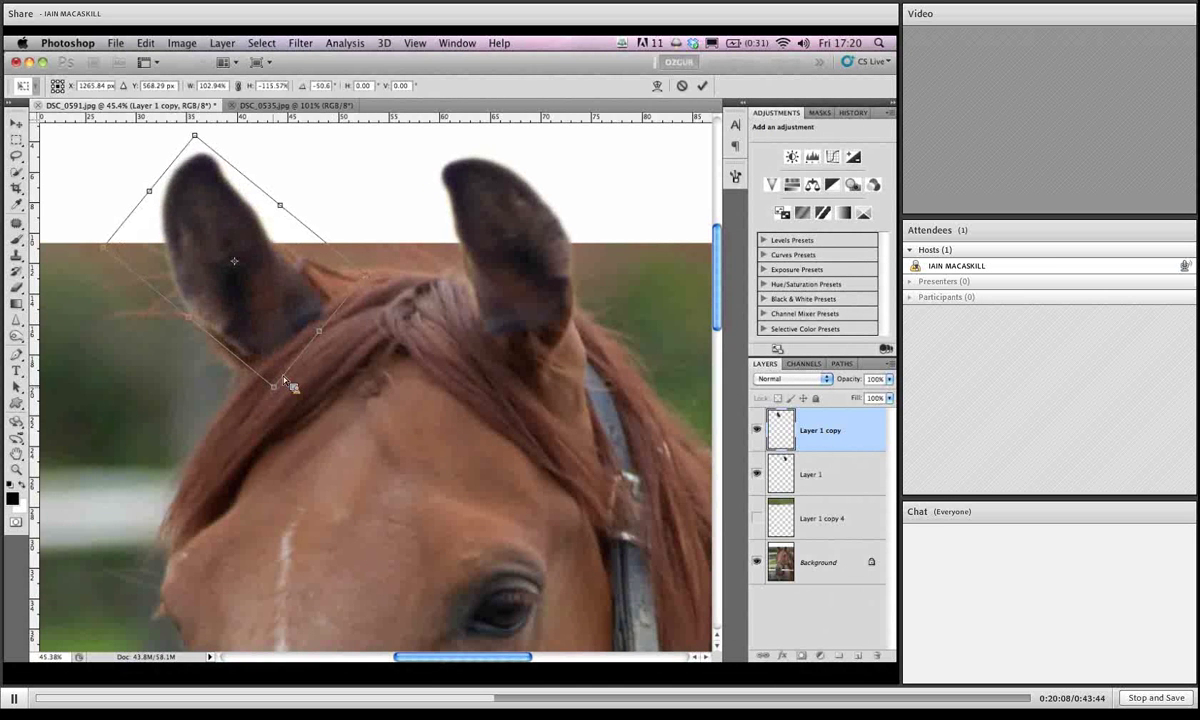
{"action": "left_click_drag", "start_coordinate": [277, 398], "coordinate": [279, 394]}
{"action": "mouse_move", "coordinate": [320, 318]}
{"action": "left_mouse_down"}
{"action": "mouse_move", "coordinate": [348, 279]}
{"action": "mouse_move", "coordinate": [322, 300]}
{"action": "left_mouse_up"}
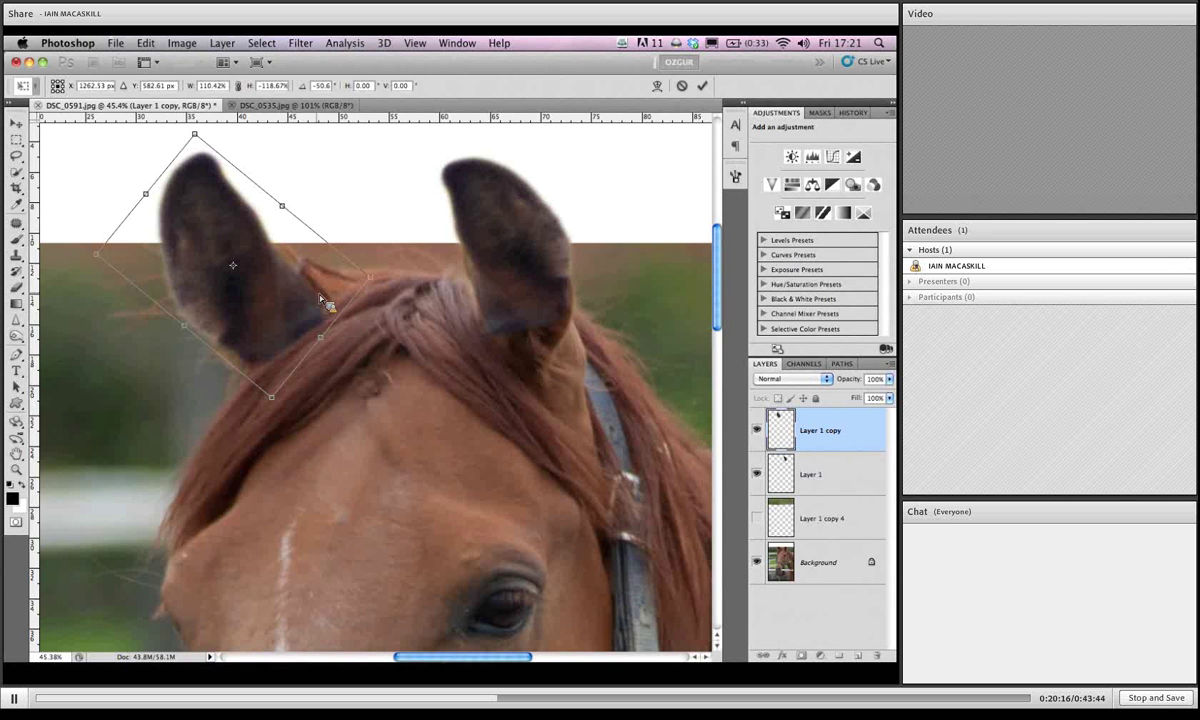
{"action": "left_click_drag", "start_coordinate": [320, 299], "coordinate": [312, 302]}
{"action": "key", "text": "Return"}
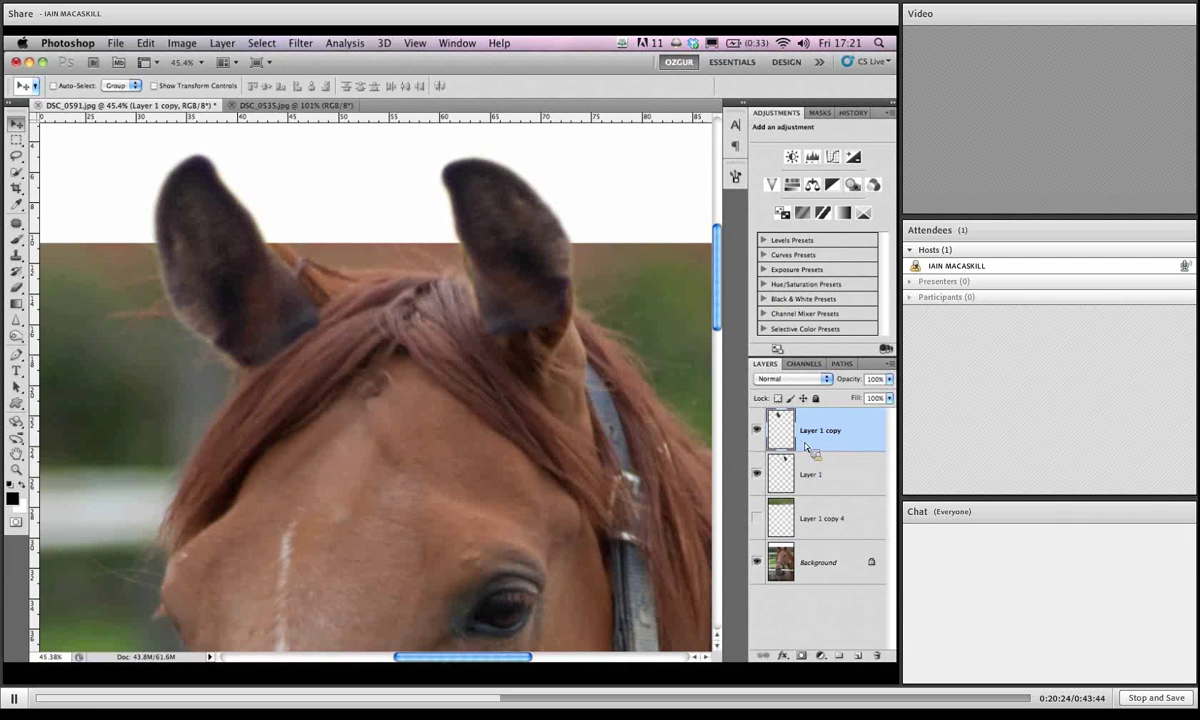
Add a layer mask to Layer 1, the original ear's layer.
{"action": "left_click", "coordinate": [793, 480]}
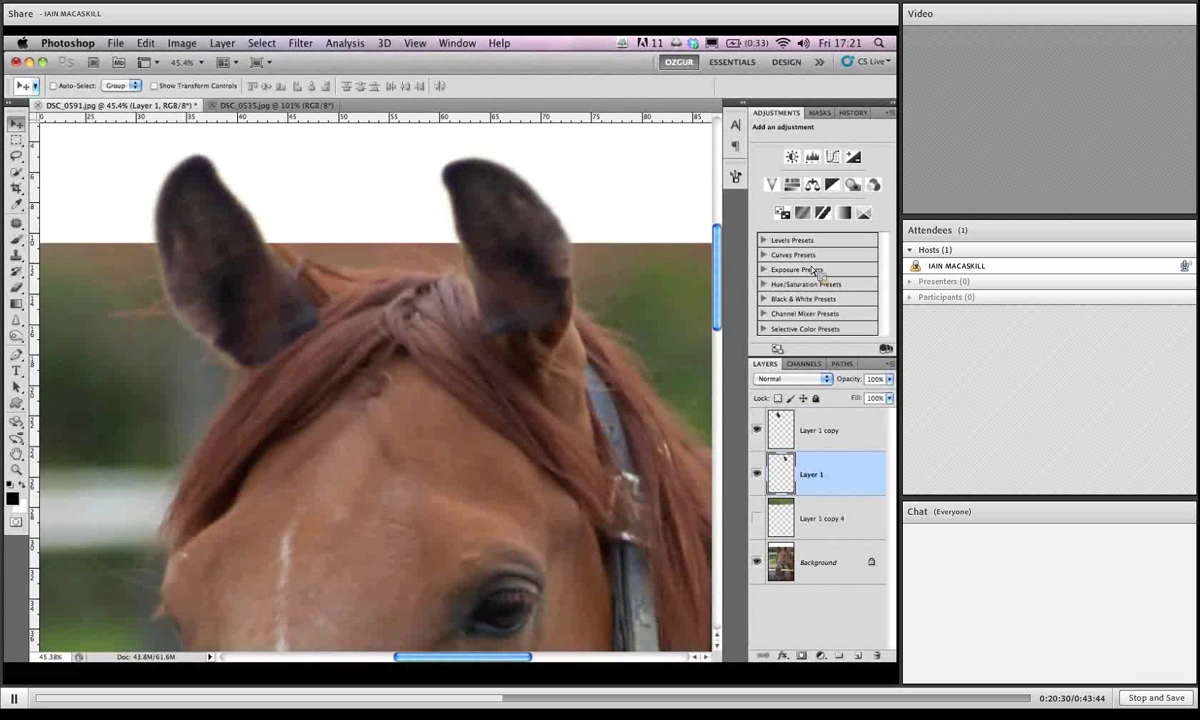
{"action": "left_click", "coordinate": [819, 113]}
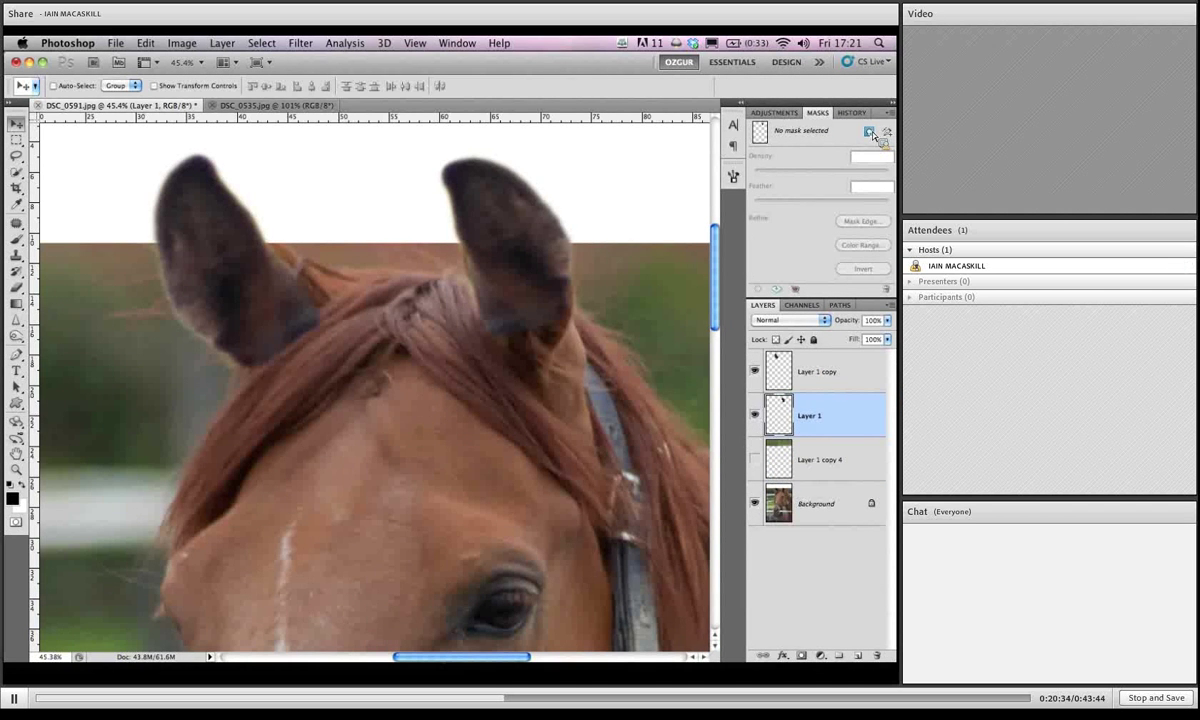
{"action": "left_click", "coordinate": [871, 133]}
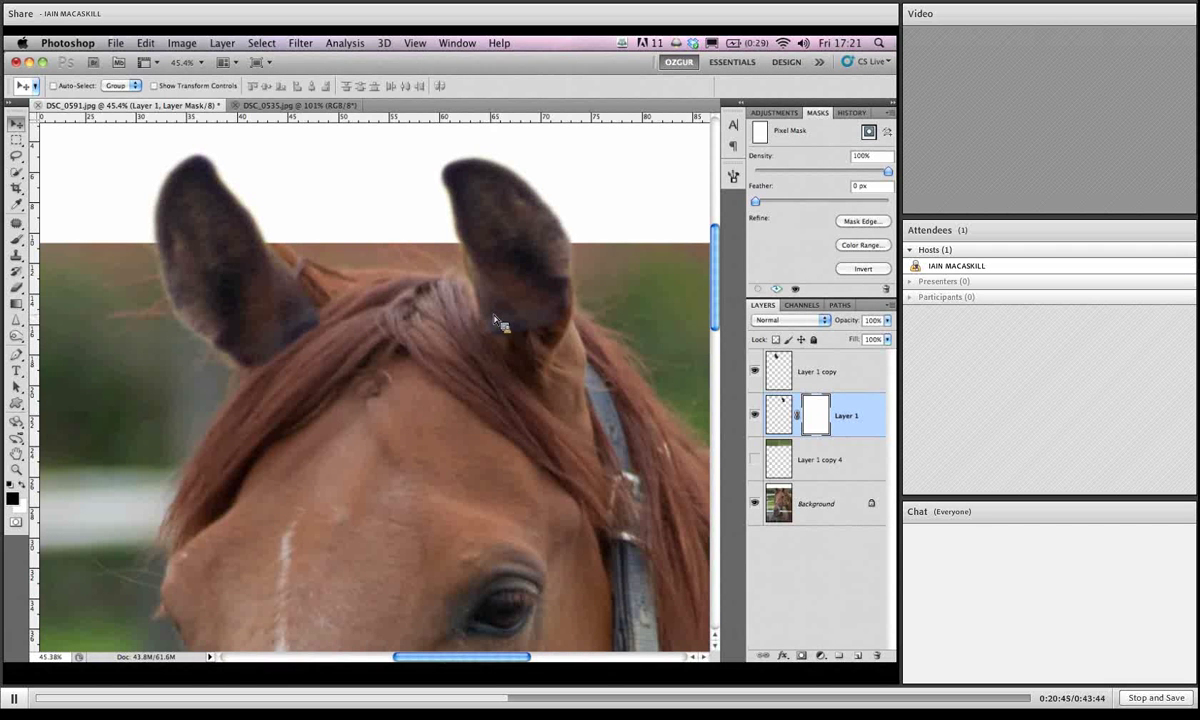
With a larger black brush at 100% opacity, paint Layer 1's mask to blend the right ear's base into the mane.
{"action": "key", "text": "b"}
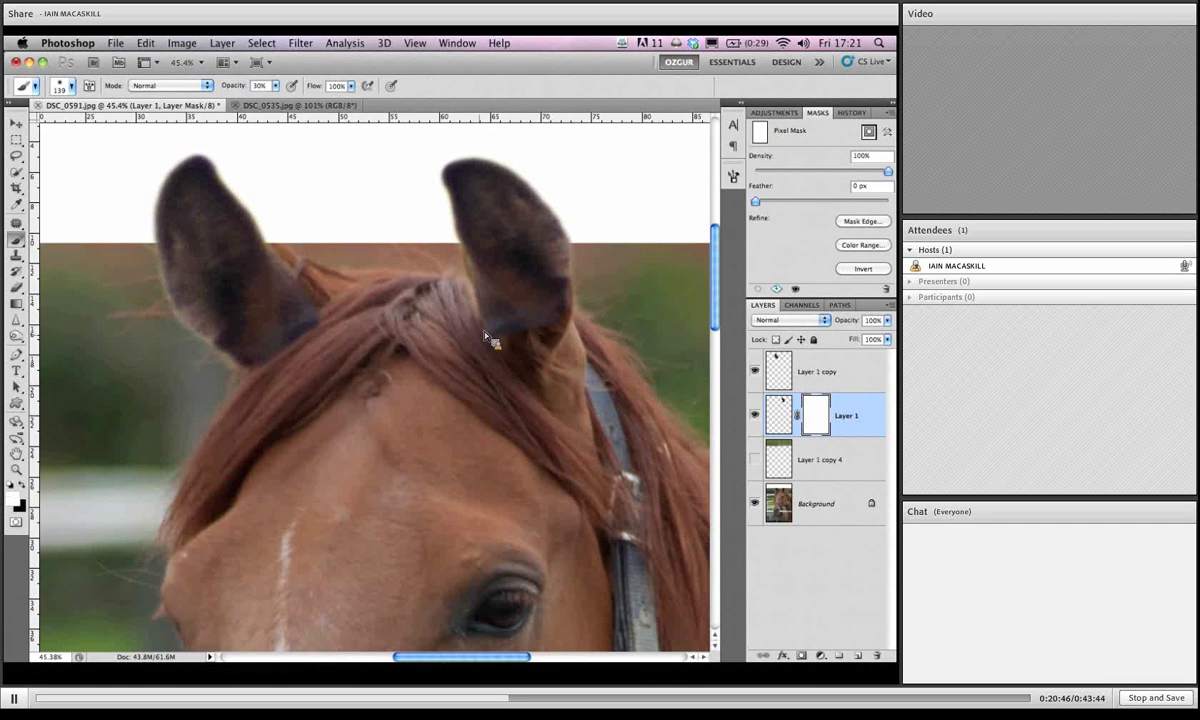
{"action": "left_click_drag", "start_coordinate": [440, 365], "coordinate": [449, 371]}
{"action": "key", "text": "x"}
{"action": "mouse_move", "coordinate": [475, 338]}
{"action": "left_mouse_down"}
{"action": "mouse_move", "coordinate": [494, 305]}
{"action": "mouse_move", "coordinate": [542, 288]}
{"action": "mouse_move", "coordinate": [495, 268]}
{"action": "mouse_move", "coordinate": [499, 345]}
{"action": "mouse_move", "coordinate": [507, 331]}
{"action": "mouse_move", "coordinate": [476, 190]}
{"action": "mouse_move", "coordinate": [455, 242]}
{"action": "mouse_move", "coordinate": [522, 152]}
{"action": "left_mouse_up"}
{"action": "key", "text": "ctrl+z"}
{"action": "left_click_drag", "start_coordinate": [274, 90], "coordinate": [310, 98]}
{"action": "left_click_drag", "start_coordinate": [489, 349], "coordinate": [471, 330]}
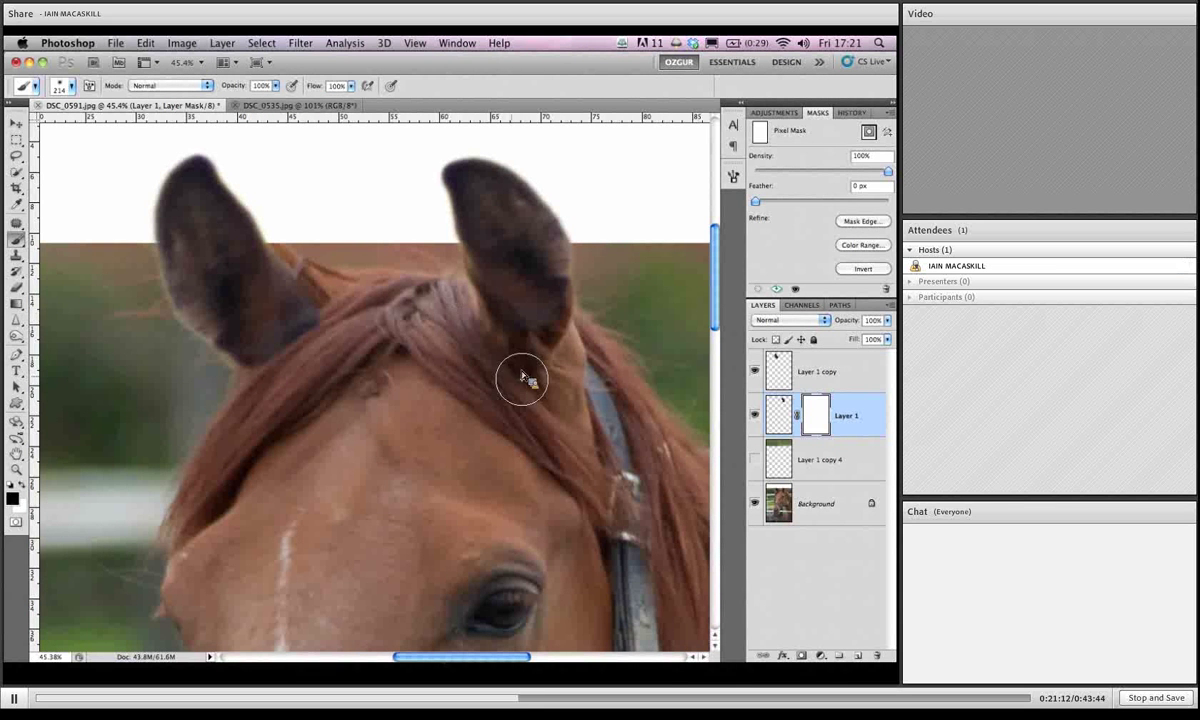
{"action": "mouse_move", "coordinate": [522, 378]}
{"action": "left_mouse_down"}
{"action": "mouse_move", "coordinate": [565, 315]}
{"action": "mouse_move", "coordinate": [595, 312]}
{"action": "mouse_move", "coordinate": [616, 241]}
{"action": "mouse_move", "coordinate": [600, 305]}
{"action": "mouse_move", "coordinate": [549, 356]}
{"action": "mouse_move", "coordinate": [509, 343]}
{"action": "mouse_move", "coordinate": [544, 348]}
{"action": "mouse_move", "coordinate": [559, 367]}
{"action": "mouse_move", "coordinate": [540, 346]}
{"action": "mouse_move", "coordinate": [568, 338]}
{"action": "mouse_move", "coordinate": [612, 280]}
{"action": "mouse_move", "coordinate": [628, 195]}
{"action": "mouse_move", "coordinate": [635, 222]}
{"action": "mouse_move", "coordinate": [514, 348]}
{"action": "mouse_move", "coordinate": [525, 370]}
{"action": "mouse_move", "coordinate": [657, 467]}
{"action": "mouse_move", "coordinate": [566, 268]}
{"action": "mouse_move", "coordinate": [560, 283]}
{"action": "mouse_move", "coordinate": [522, 276]}
{"action": "mouse_move", "coordinate": [528, 257]}
{"action": "mouse_move", "coordinate": [562, 290]}
{"action": "left_mouse_up"}
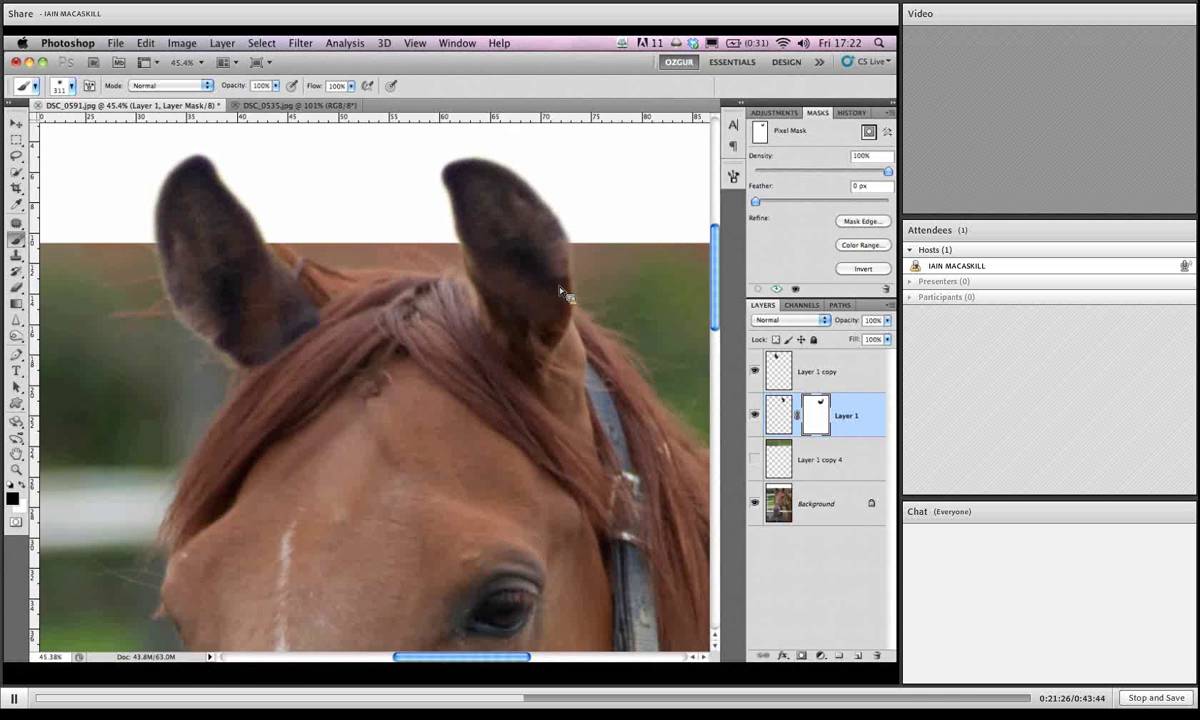
Add a layer mask to Layer 1 copy and brush black over the left ear's base into the forelock.
{"action": "left_click", "coordinate": [788, 377]}
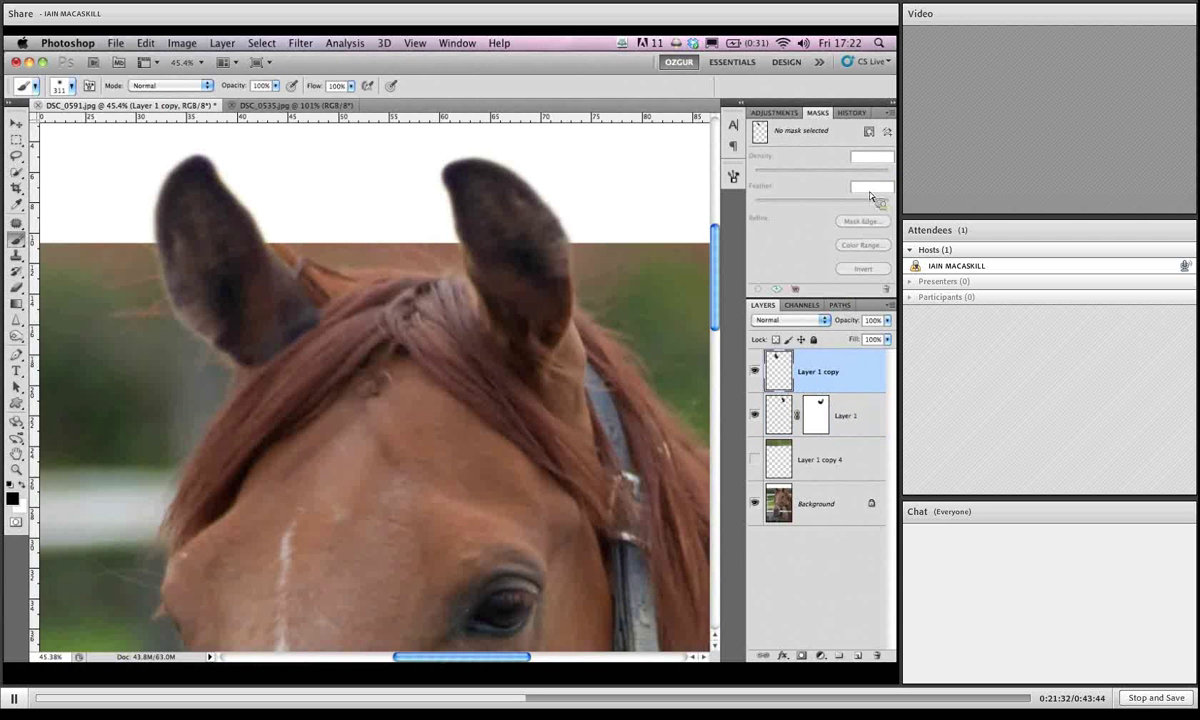
{"action": "left_click", "coordinate": [806, 657]}
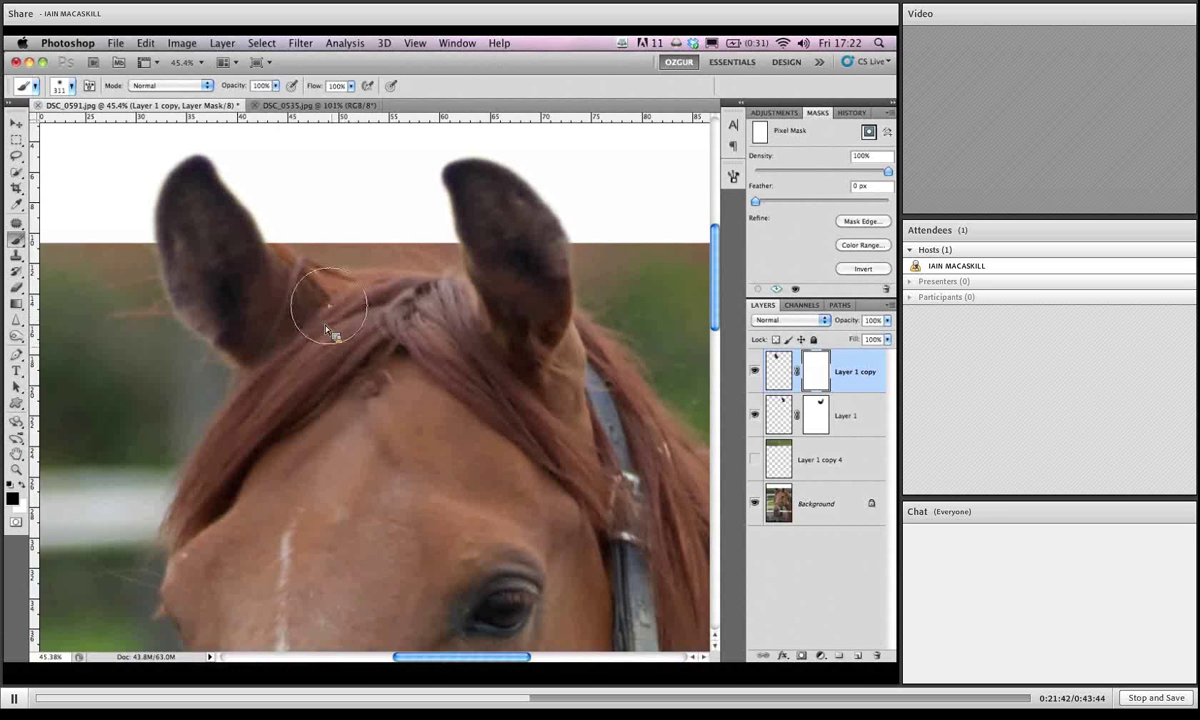
{"action": "mouse_move", "coordinate": [336, 332]}
{"action": "left_mouse_down"}
{"action": "mouse_move", "coordinate": [338, 381]}
{"action": "mouse_move", "coordinate": [338, 350]}
{"action": "left_mouse_up"}
Show the green background layer Layer 1 copy 4 and stretch it further down over the head.
{"action": "left_click", "coordinate": [756, 461]}
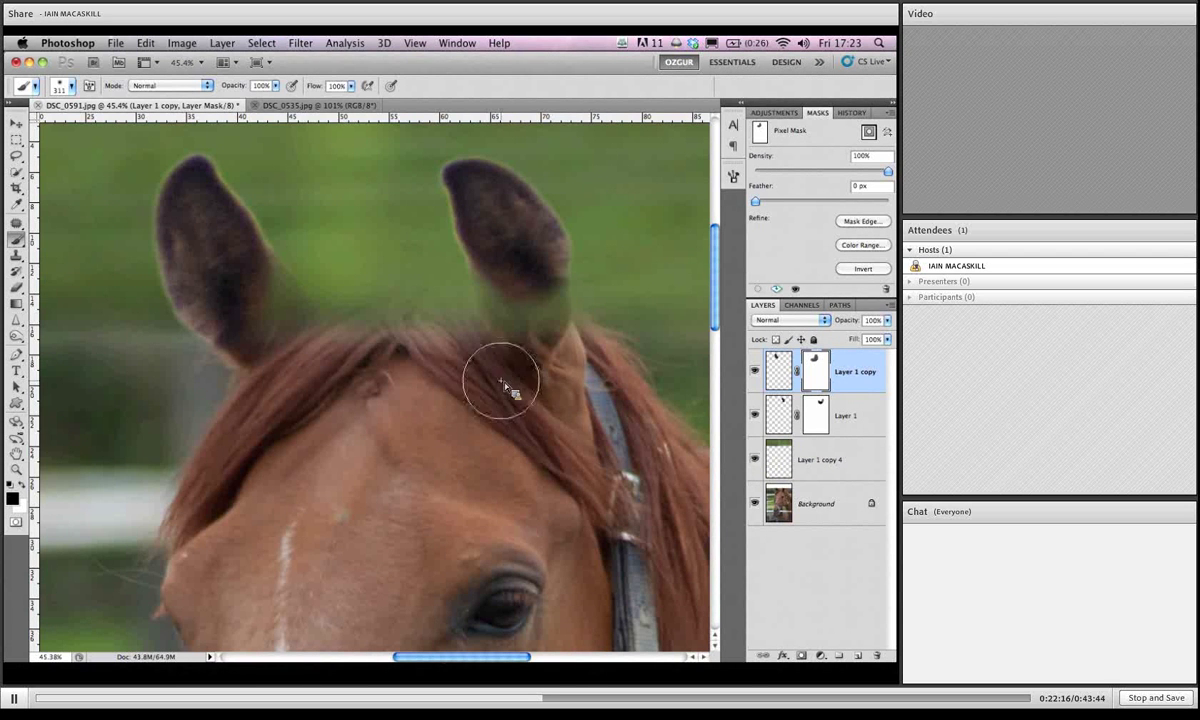
{"action": "scroll", "coordinate": [503, 397], "scroll_direction": "down", "scroll_amount": 4}
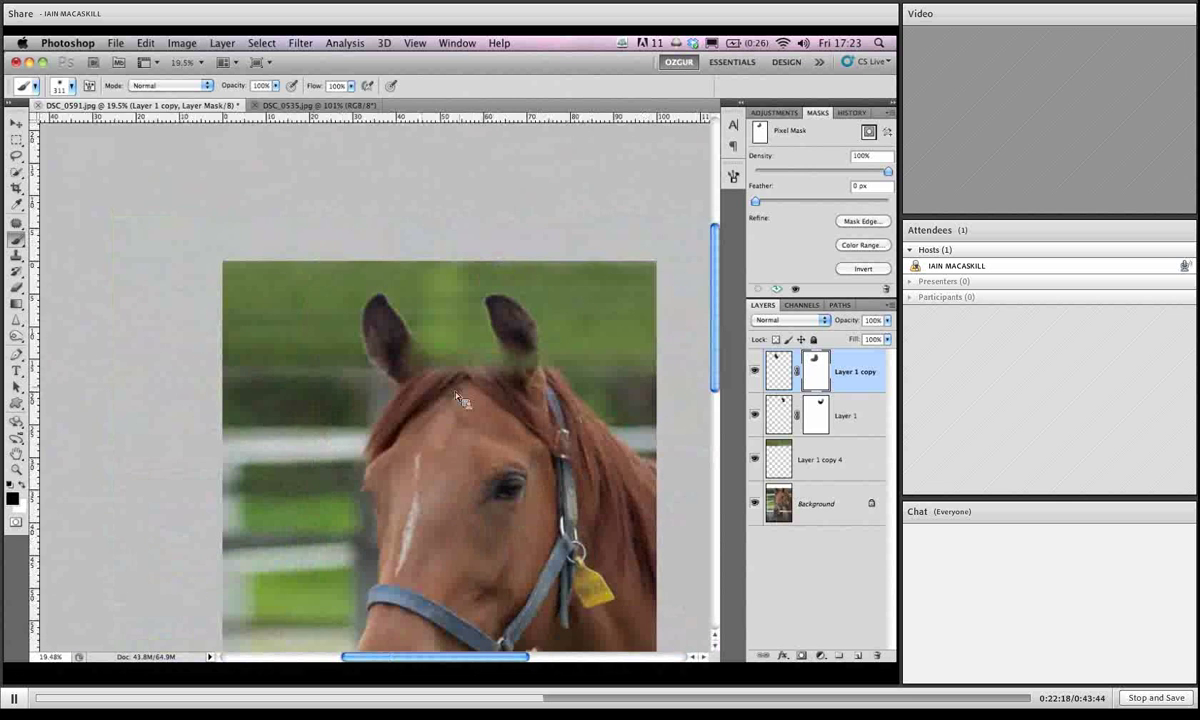
{"action": "left_click", "coordinate": [785, 462]}
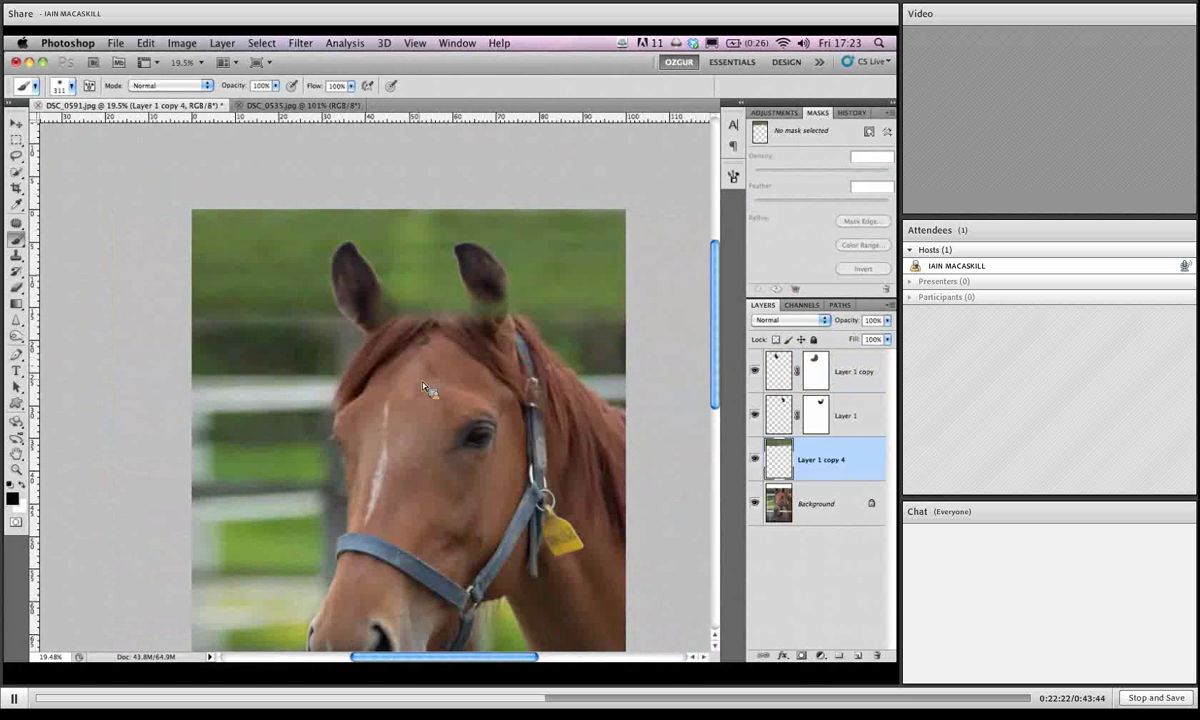
{"action": "key", "text": "ctrl+t"}
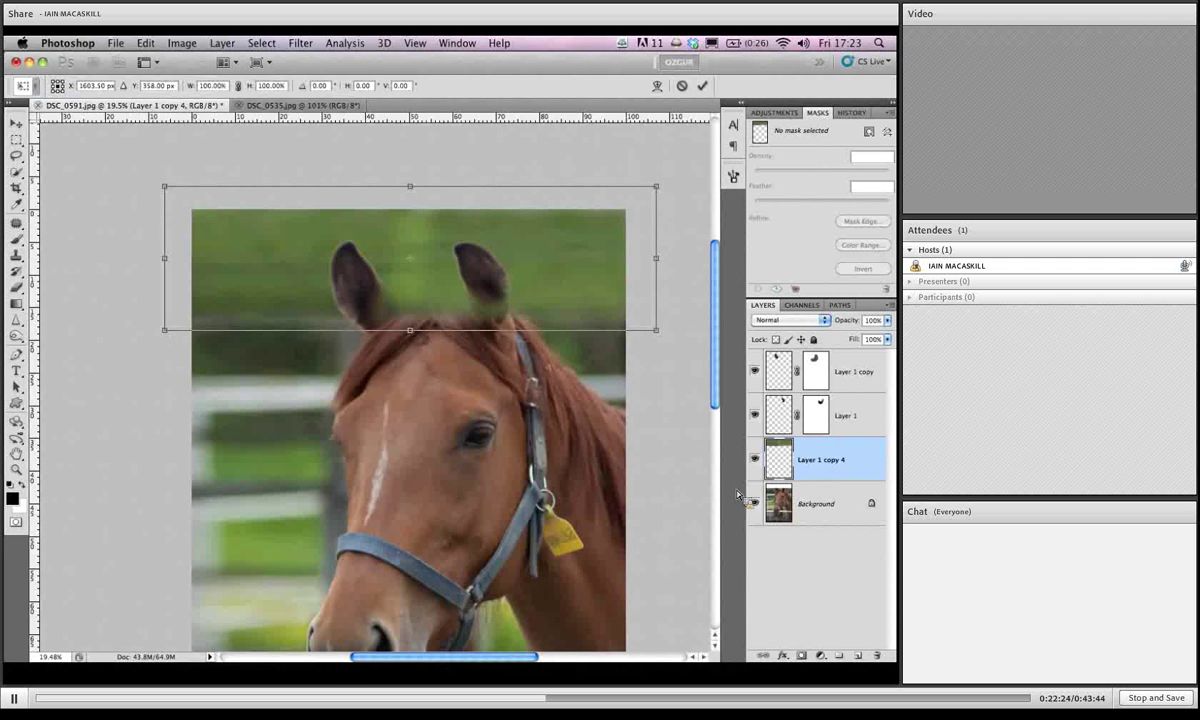
{"action": "left_click_drag", "start_coordinate": [410, 330], "coordinate": [412, 355]}
{"action": "key", "text": "Return"}
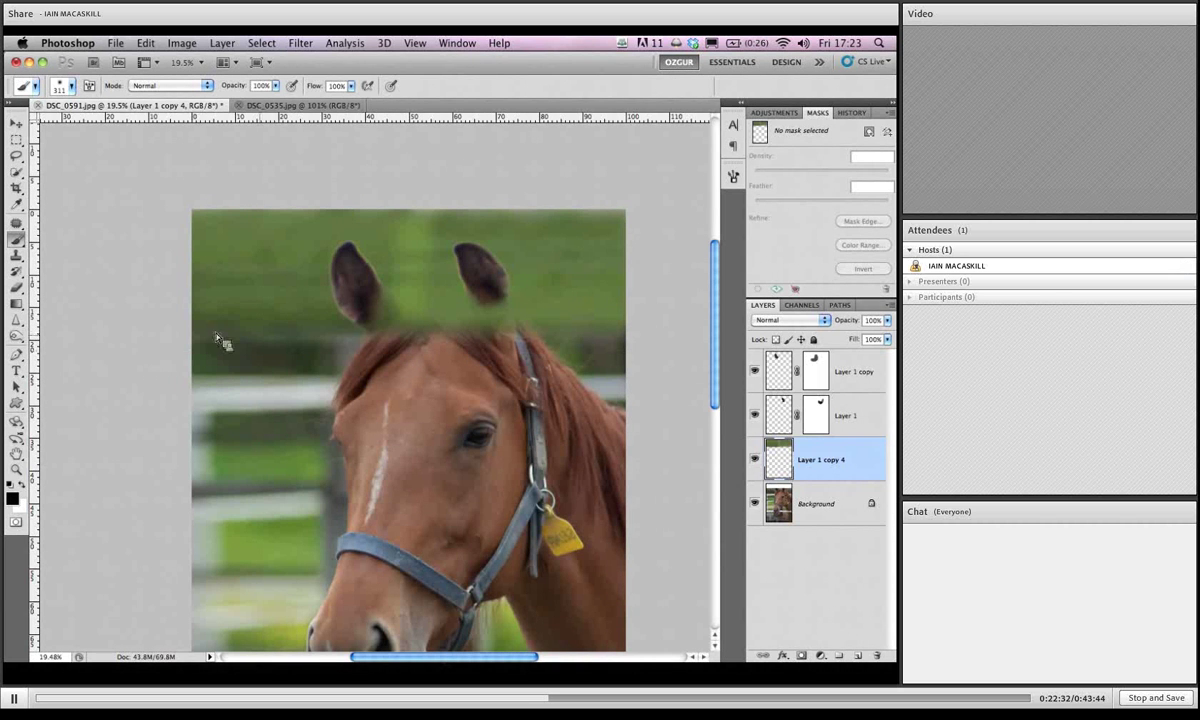
Toggle Layer 1 copy 4's visibility to compare, then give it a layer mask.
{"action": "left_click", "coordinate": [754, 459]}
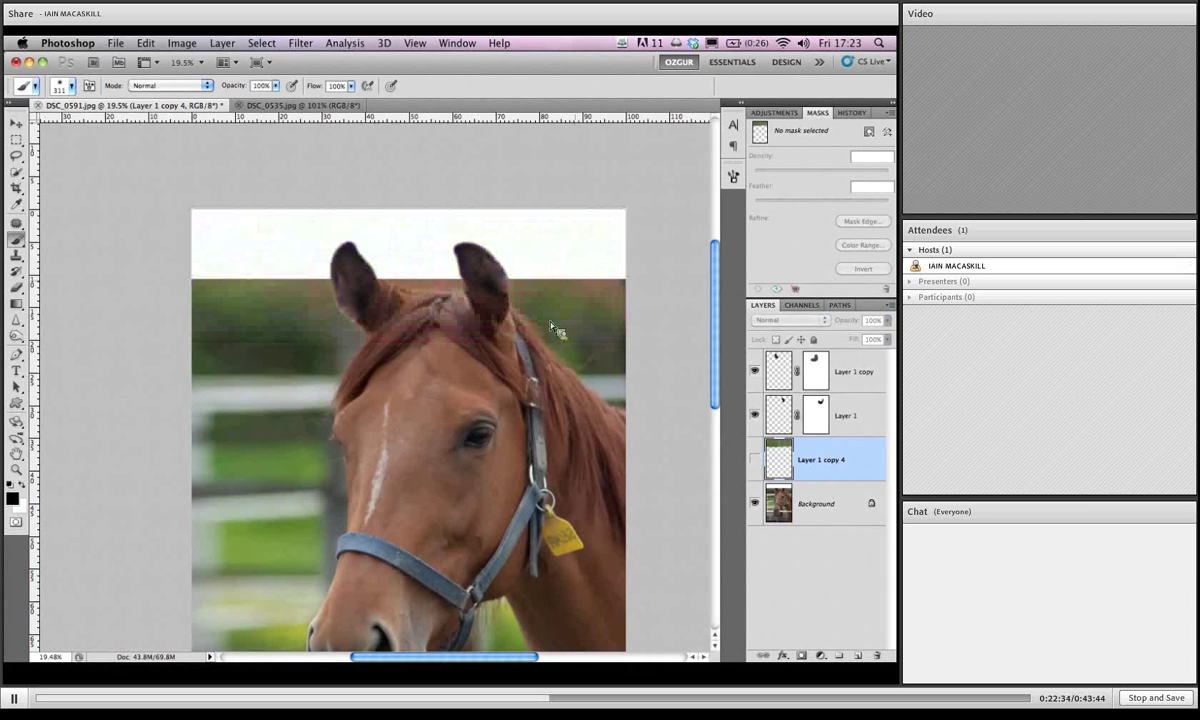
{"action": "left_click", "coordinate": [754, 459]}
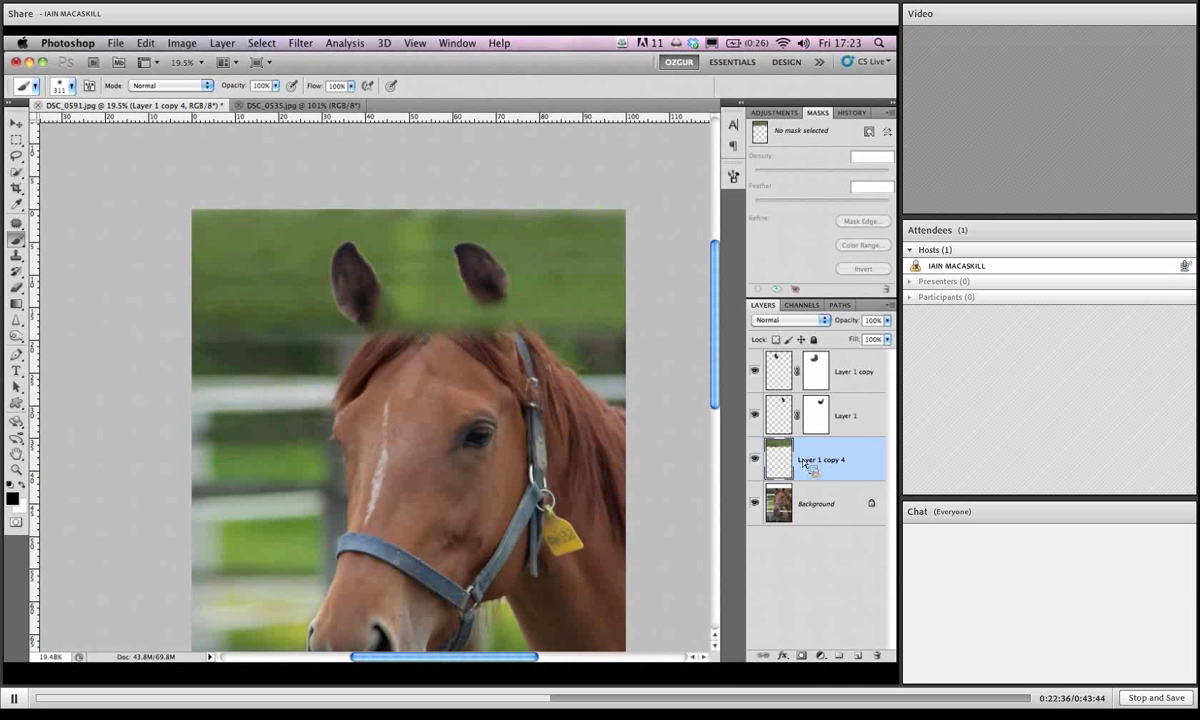
{"action": "left_click_drag", "start_coordinate": [805, 462], "coordinate": [802, 656]}
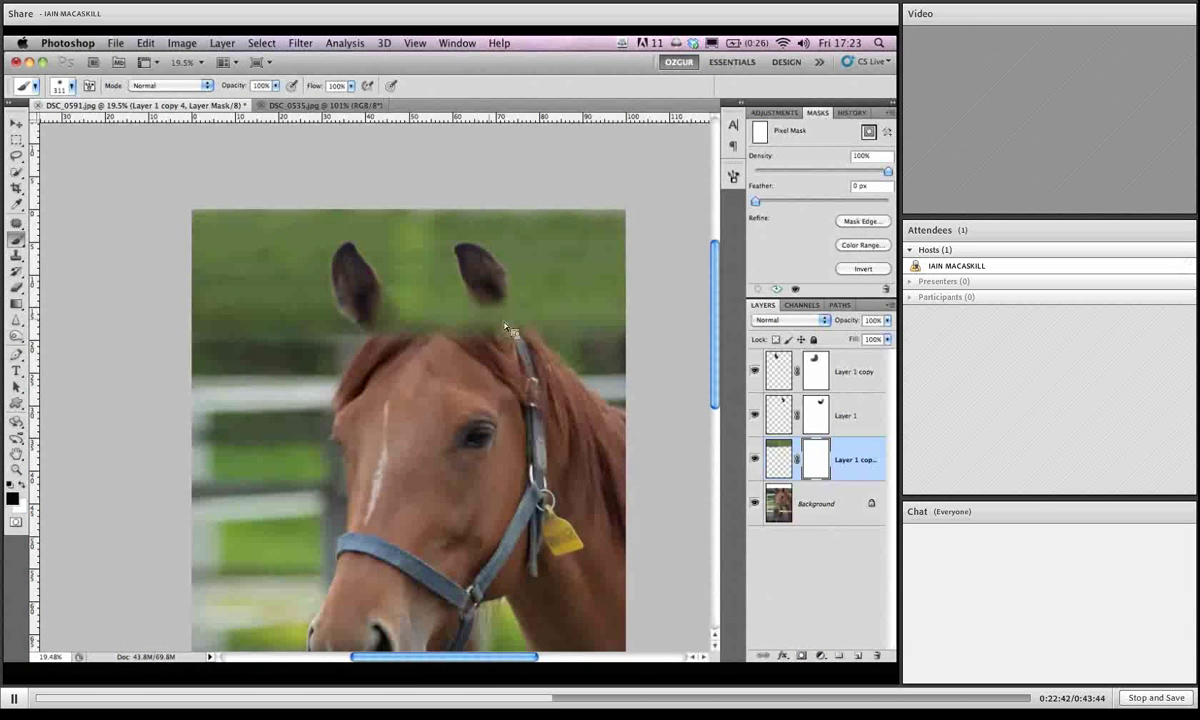
Paint black on the green layer's mask along both ear bases and the forelock between them.
{"action": "scroll", "coordinate": [497, 320], "scroll_direction": "up", "scroll_amount": 3}
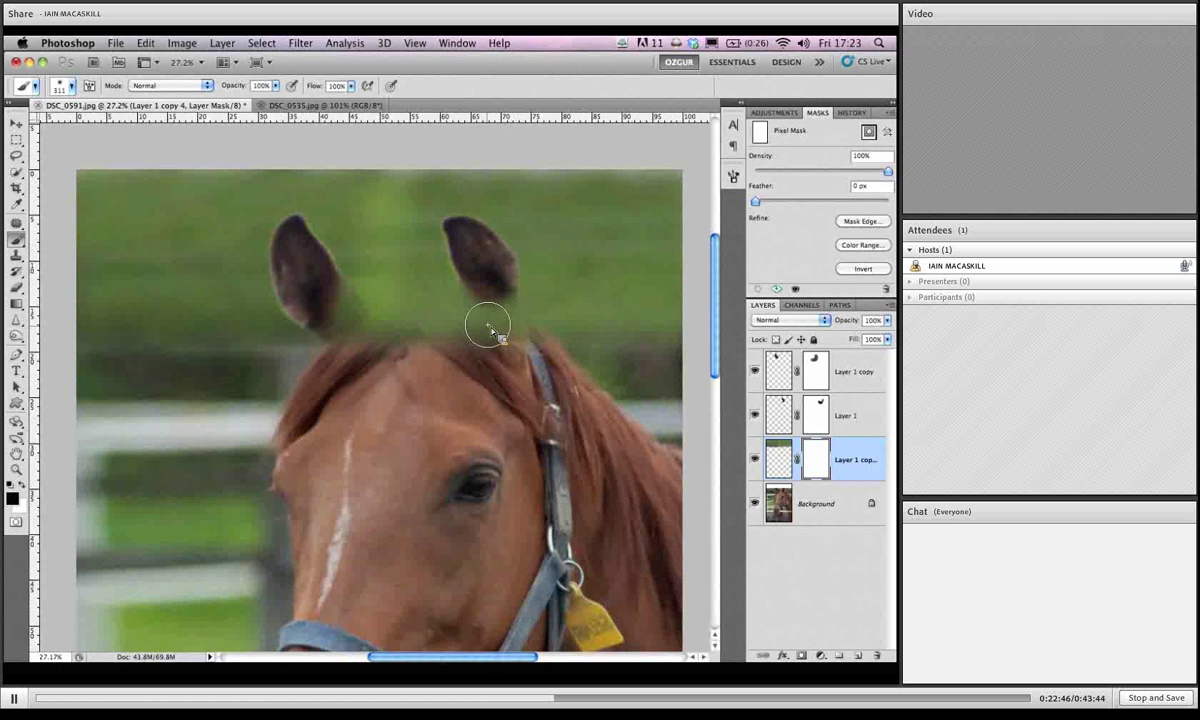
{"action": "left_click", "coordinate": [494, 337]}
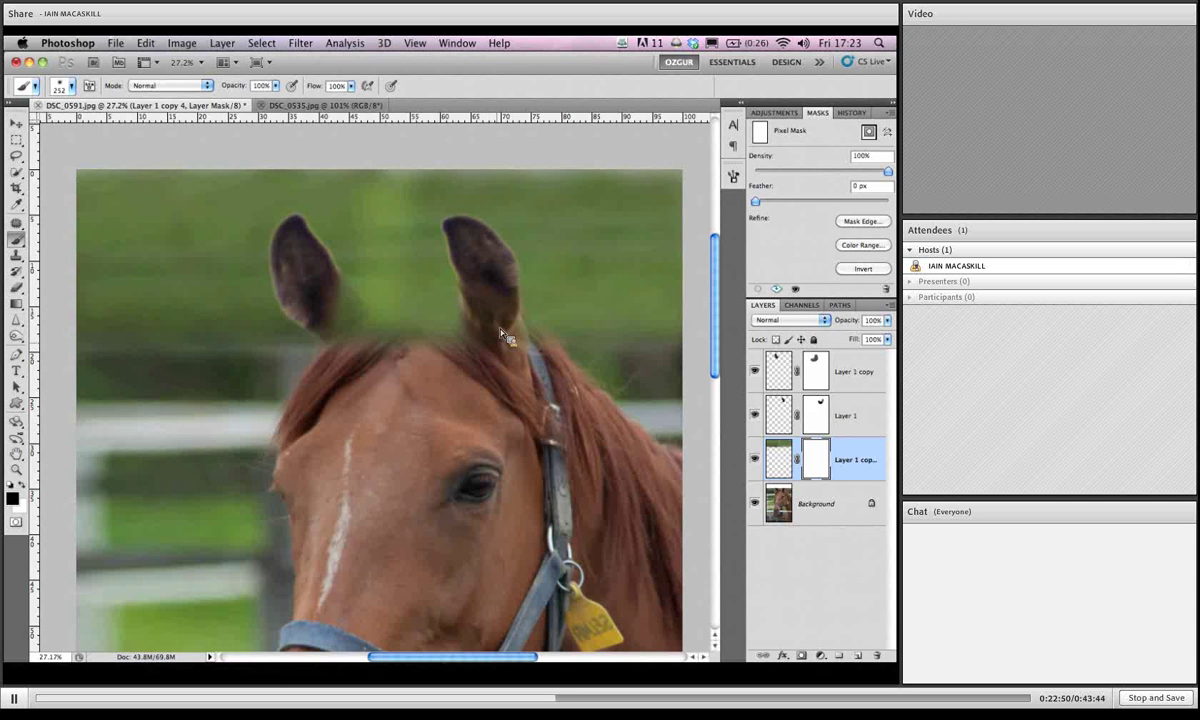
{"action": "left_click_drag", "start_coordinate": [492, 332], "coordinate": [543, 362]}
{"action": "mouse_move", "coordinate": [485, 325]}
{"action": "left_mouse_down"}
{"action": "mouse_move", "coordinate": [415, 320]}
{"action": "mouse_move", "coordinate": [468, 346]}
{"action": "mouse_move", "coordinate": [395, 300]}
{"action": "left_mouse_up"}
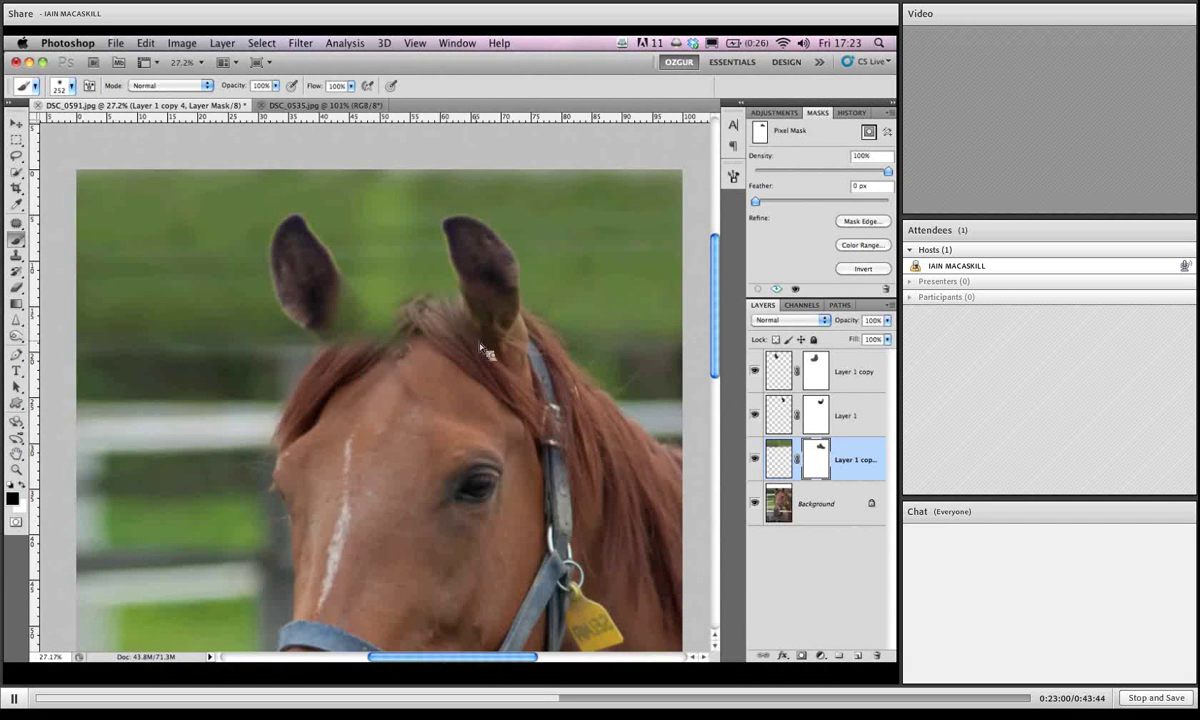
{"action": "mouse_move", "coordinate": [425, 331]}
{"action": "left_mouse_down"}
{"action": "mouse_move", "coordinate": [359, 352]}
{"action": "mouse_move", "coordinate": [334, 316]}
{"action": "left_mouse_up"}
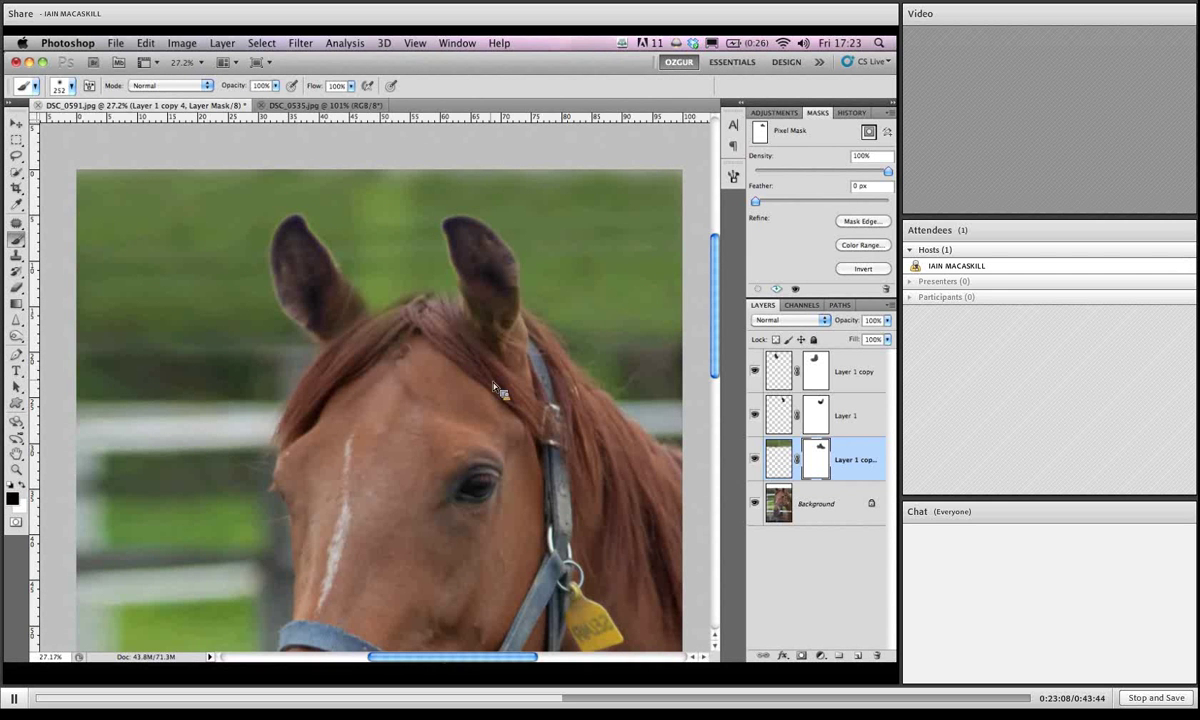
{"action": "mouse_move", "coordinate": [472, 372]}
{"action": "left_mouse_down"}
{"action": "mouse_move", "coordinate": [511, 373]}
{"action": "mouse_move", "coordinate": [498, 347]}
{"action": "mouse_move", "coordinate": [447, 347]}
{"action": "mouse_move", "coordinate": [400, 318]}
{"action": "left_mouse_up"}
Drop the green layer to 62% opacity, touch up the mask over the forelock, then restore 100%.
{"action": "left_click", "coordinate": [887, 321]}
{"action": "left_click_drag", "start_coordinate": [886, 337], "coordinate": [866, 342]}
{"action": "left_click", "coordinate": [420, 315]}
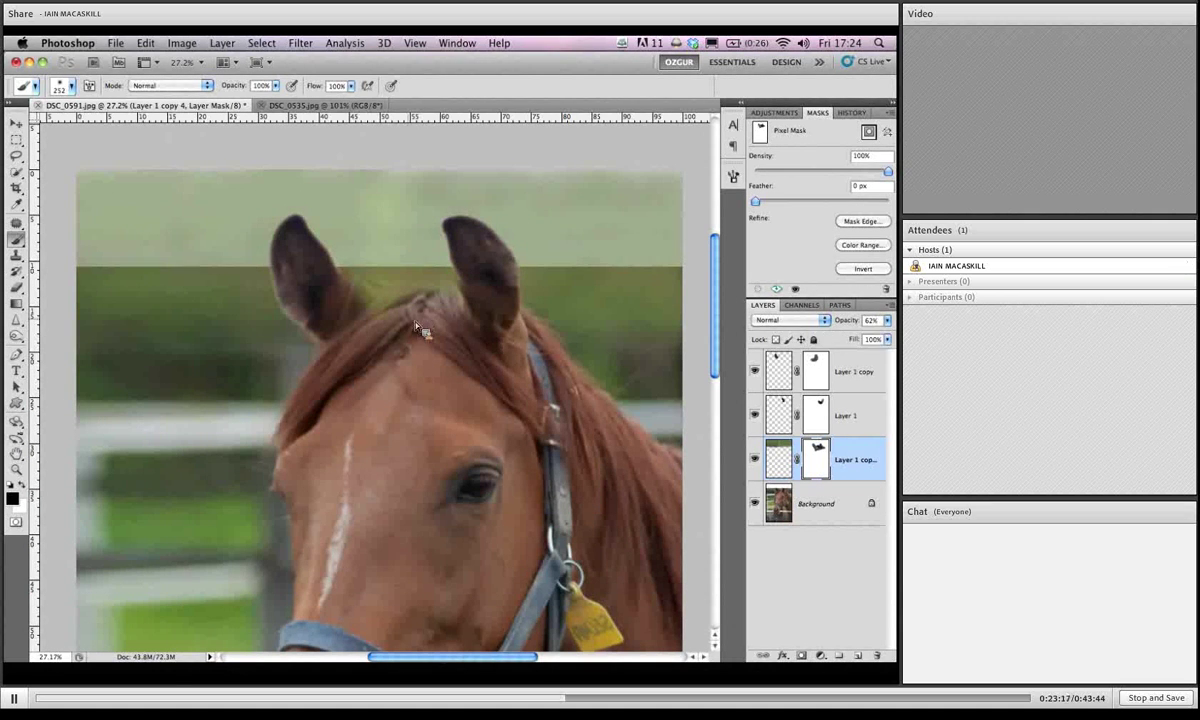
{"action": "left_click_drag", "start_coordinate": [417, 326], "coordinate": [400, 328]}
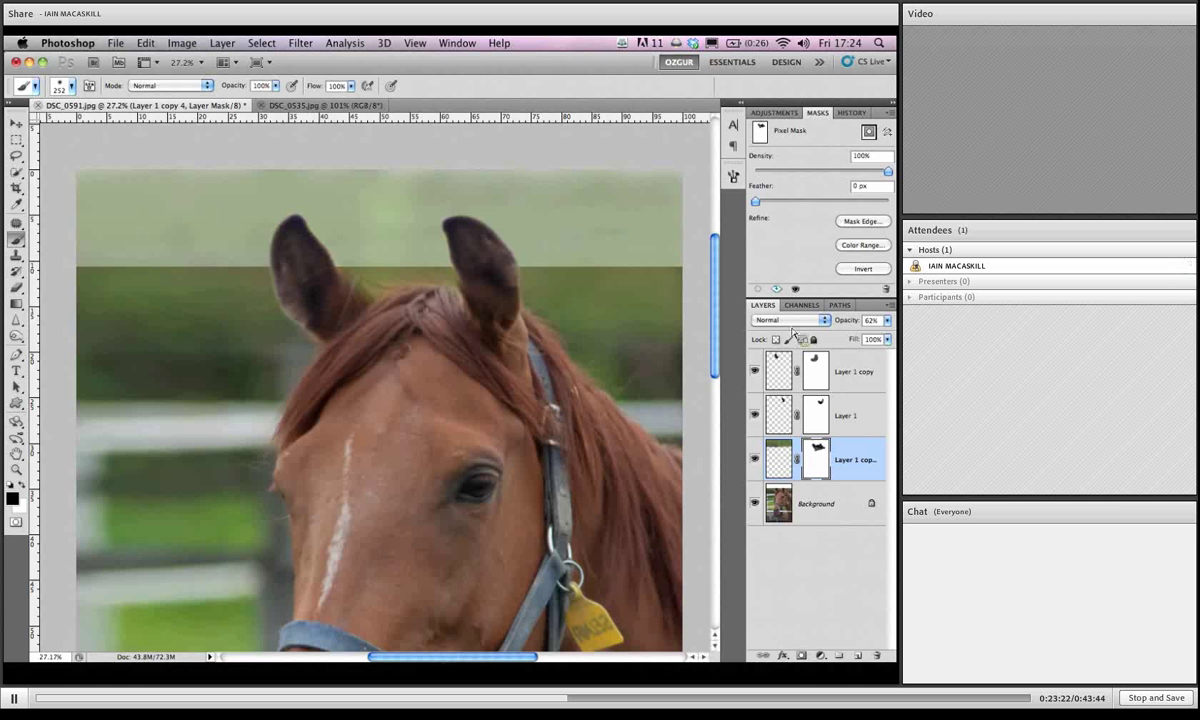
{"action": "left_click", "coordinate": [886, 320]}
{"action": "left_click_drag", "start_coordinate": [860, 335], "coordinate": [888, 335]}
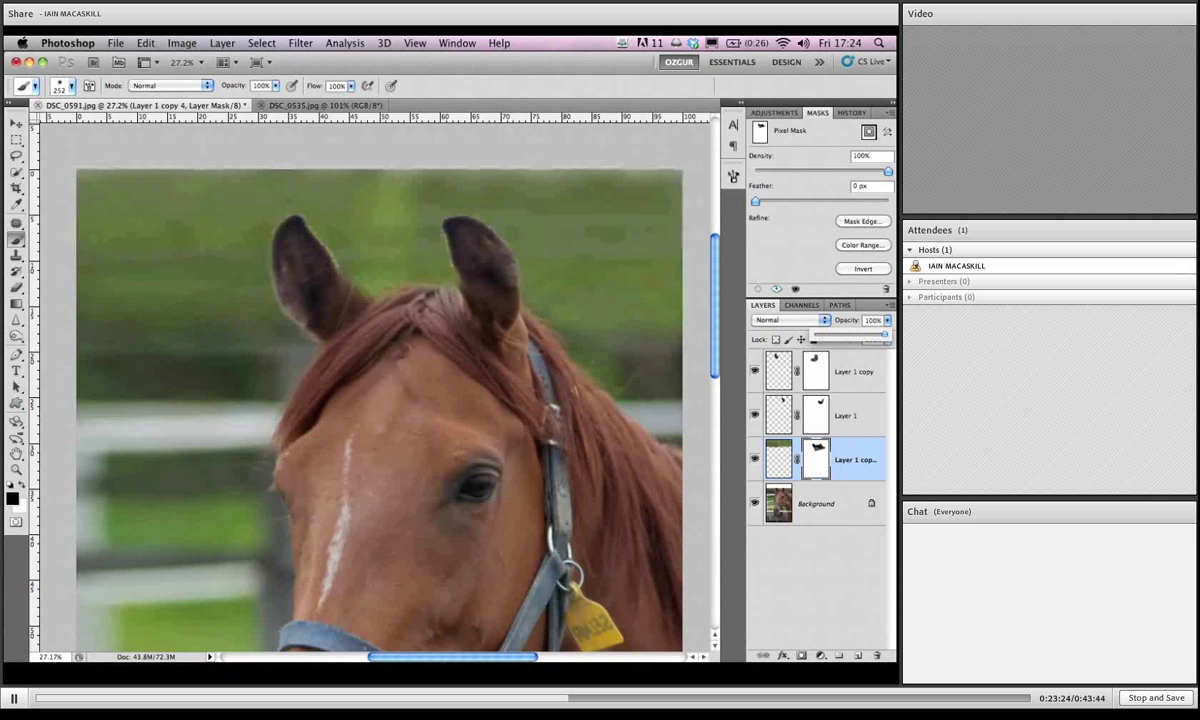
{"action": "scroll", "coordinate": [455, 340], "scroll_direction": "down", "scroll_amount": 5}
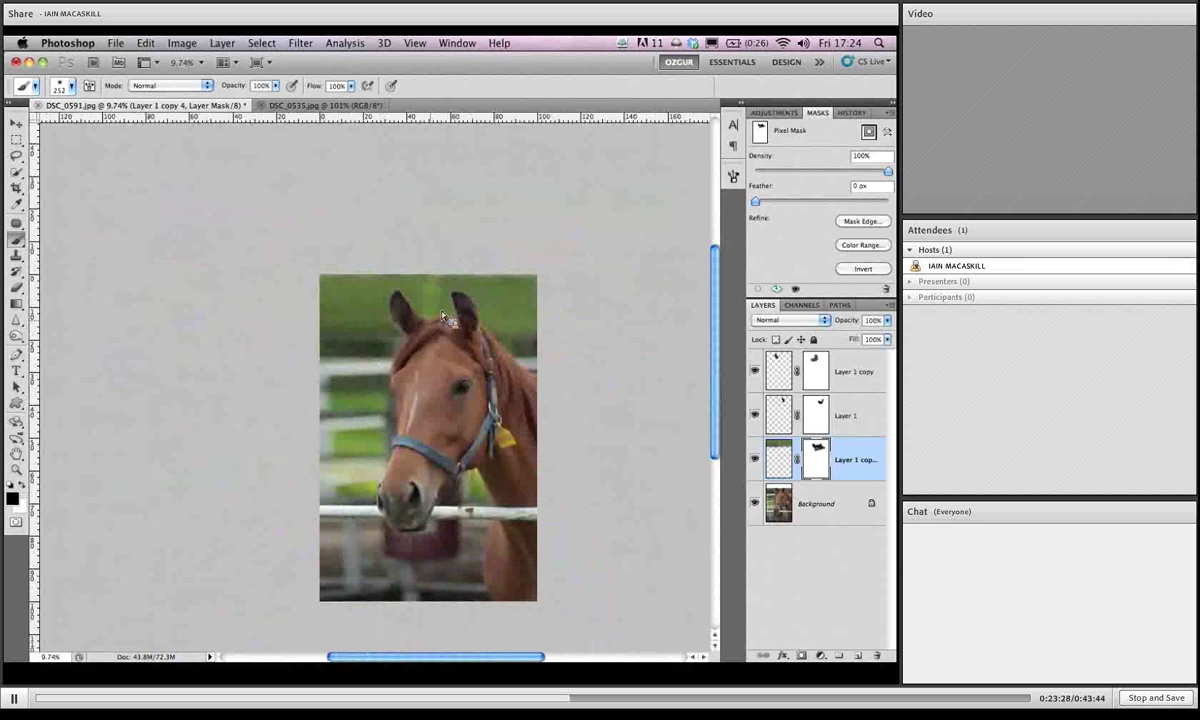
Zoom in on the left ear and switch to the Lasso tool.
{"action": "scroll", "coordinate": [428, 300], "scroll_direction": "up", "scroll_amount": 5}
{"action": "scroll", "coordinate": [480, 321], "scroll_direction": "up", "scroll_amount": 5}
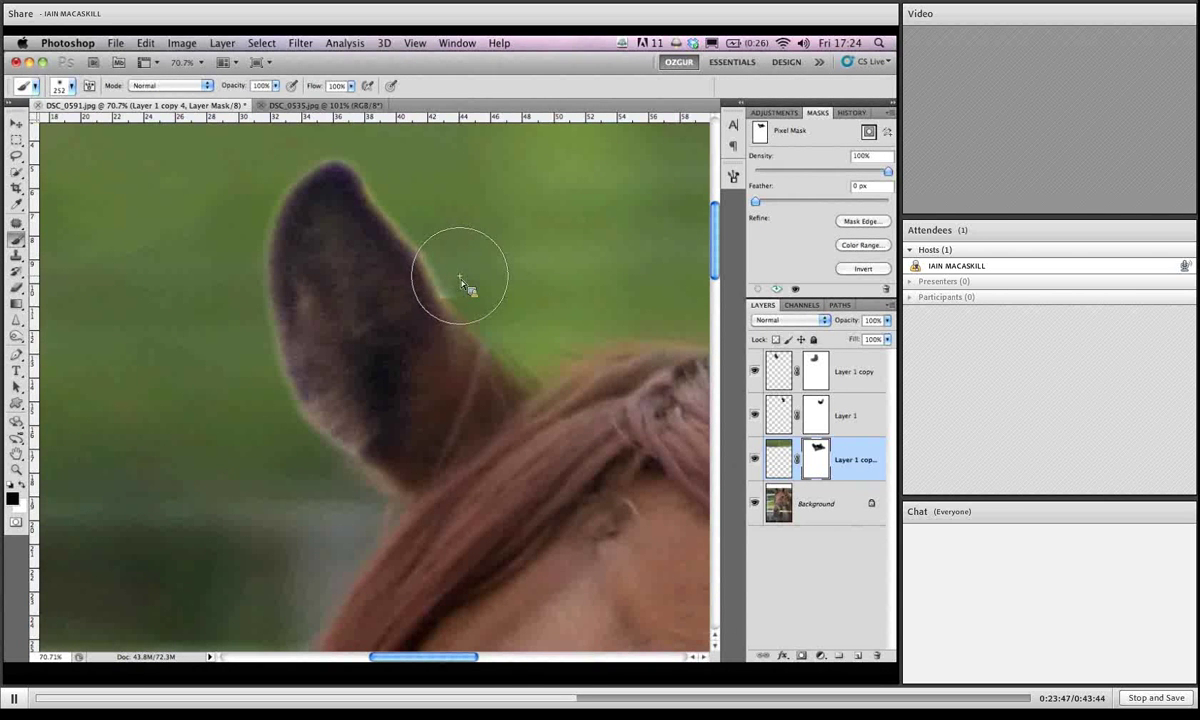
{"action": "key", "text": "l"}
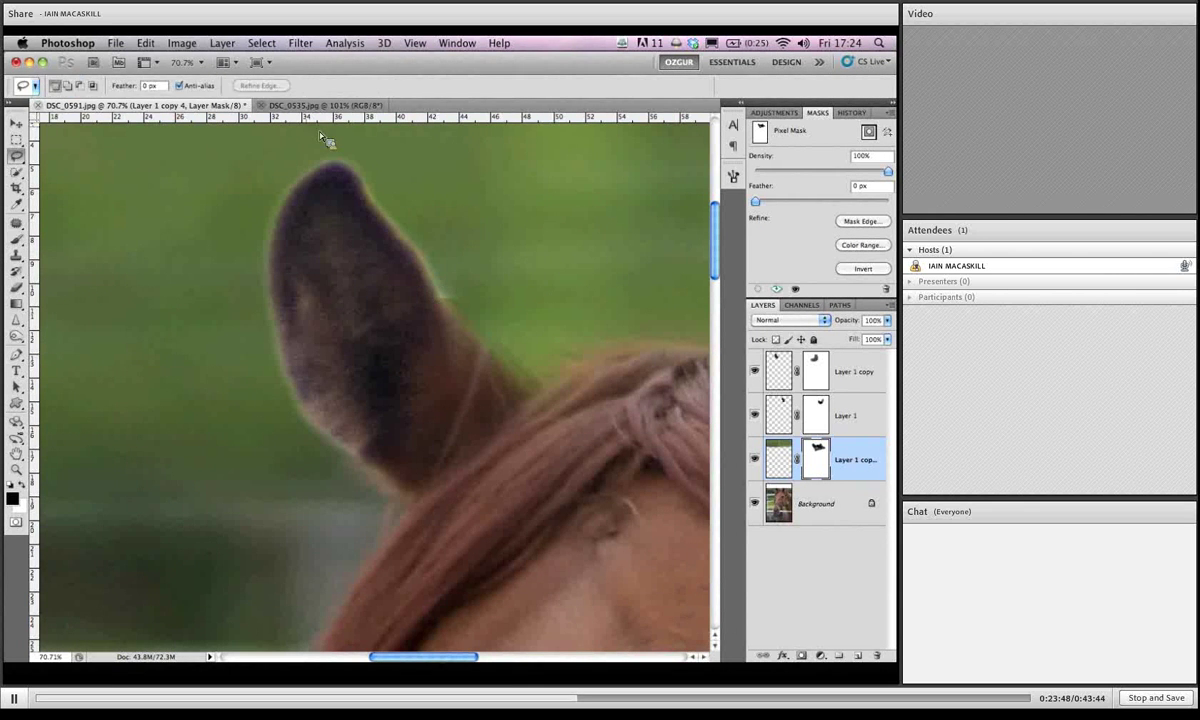
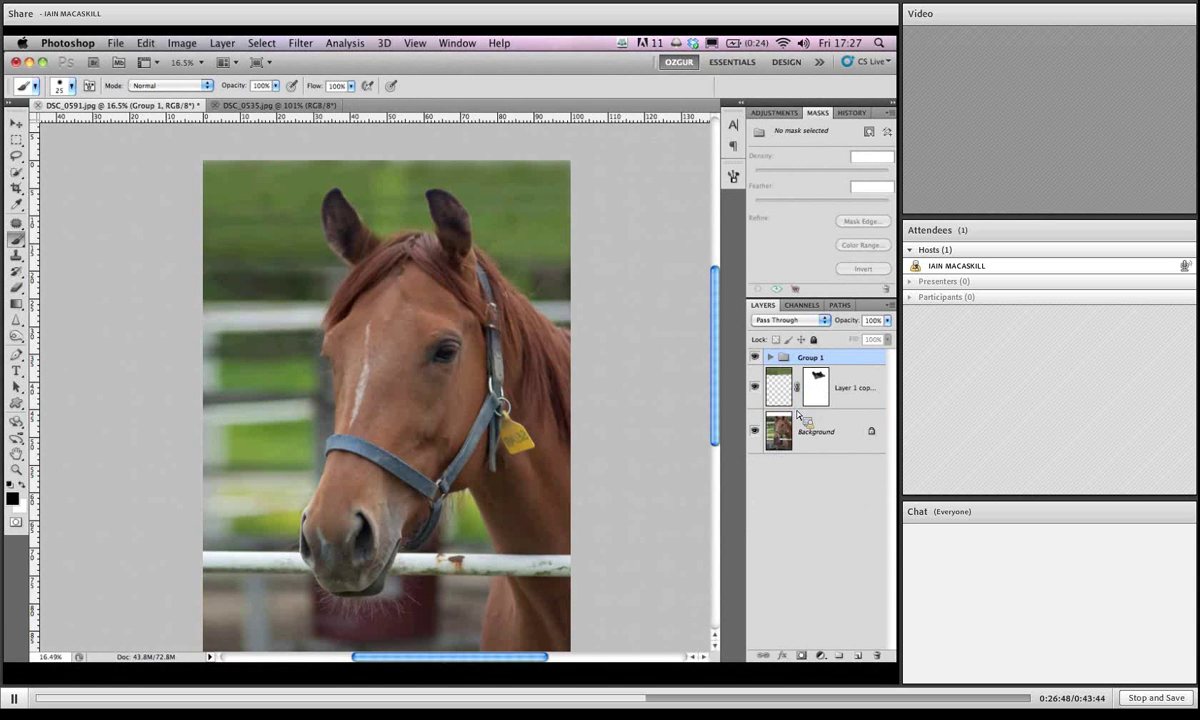
Rename the layer group to 'Ears'.
{"action": "mouse_move", "coordinate": [817, 373]}
{"action": "left_mouse_down"}
{"action": "mouse_move", "coordinate": [770, 343]}
{"action": "mouse_move", "coordinate": [835, 370]}
{"action": "left_mouse_up"}
{"action": "type", "text": "Ears"}
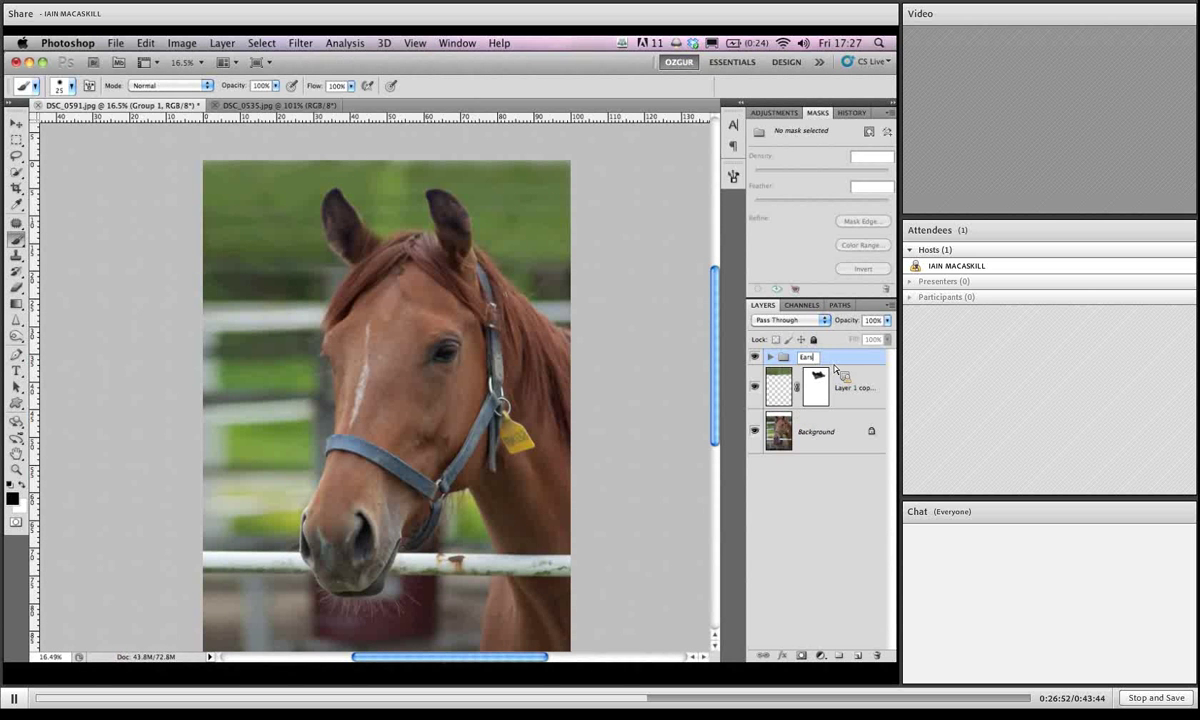
{"action": "key", "text": "Return"}
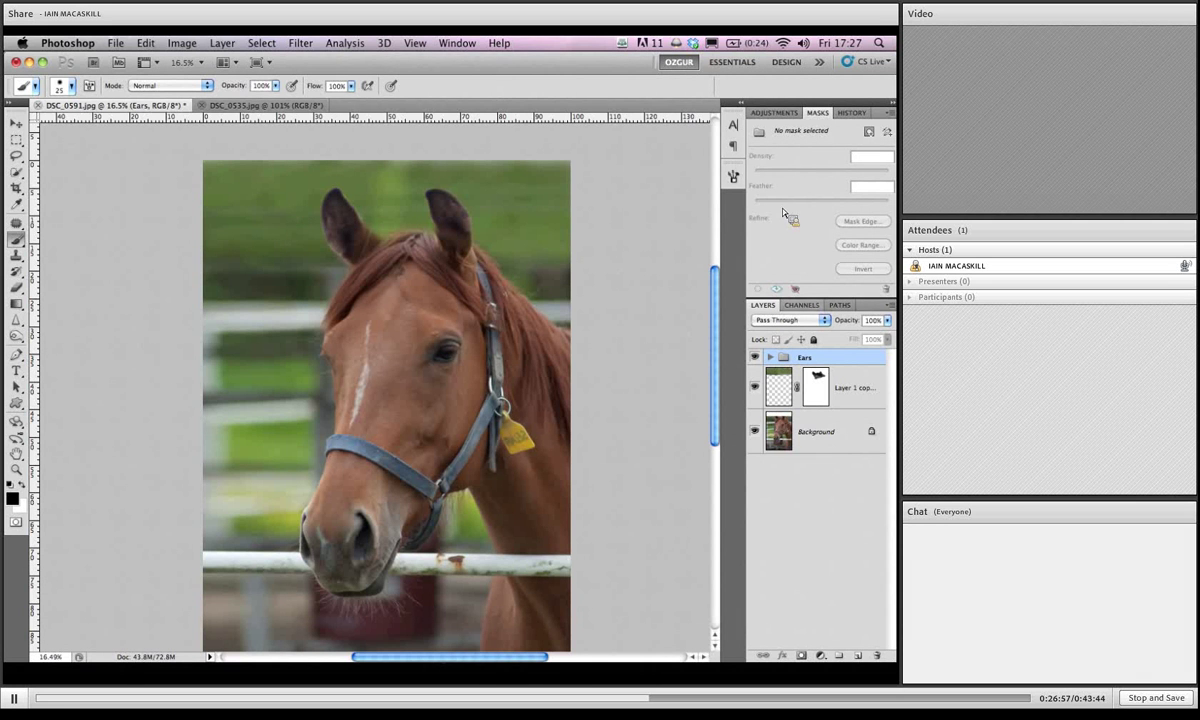
Expand the Ears group, select its upper ear layer and bring up the Adjustments panel.
{"action": "left_click", "coordinate": [769, 357]}
{"action": "left_click", "coordinate": [805, 375]}
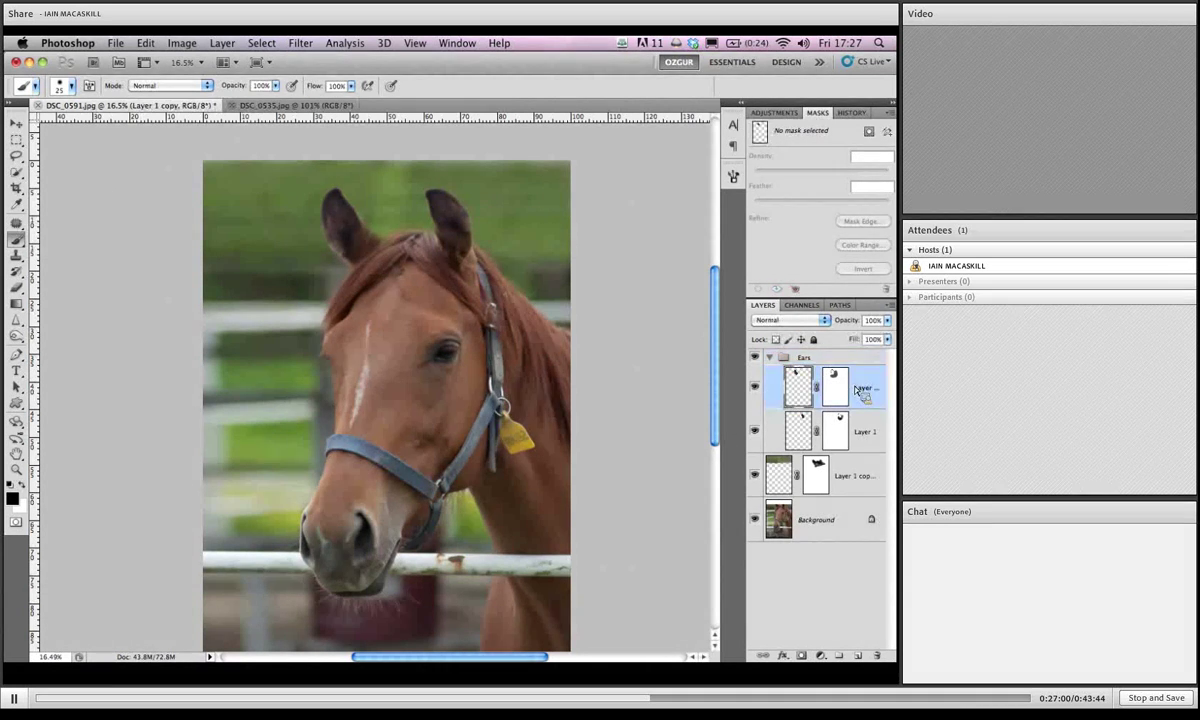
{"action": "left_click", "coordinate": [788, 113]}
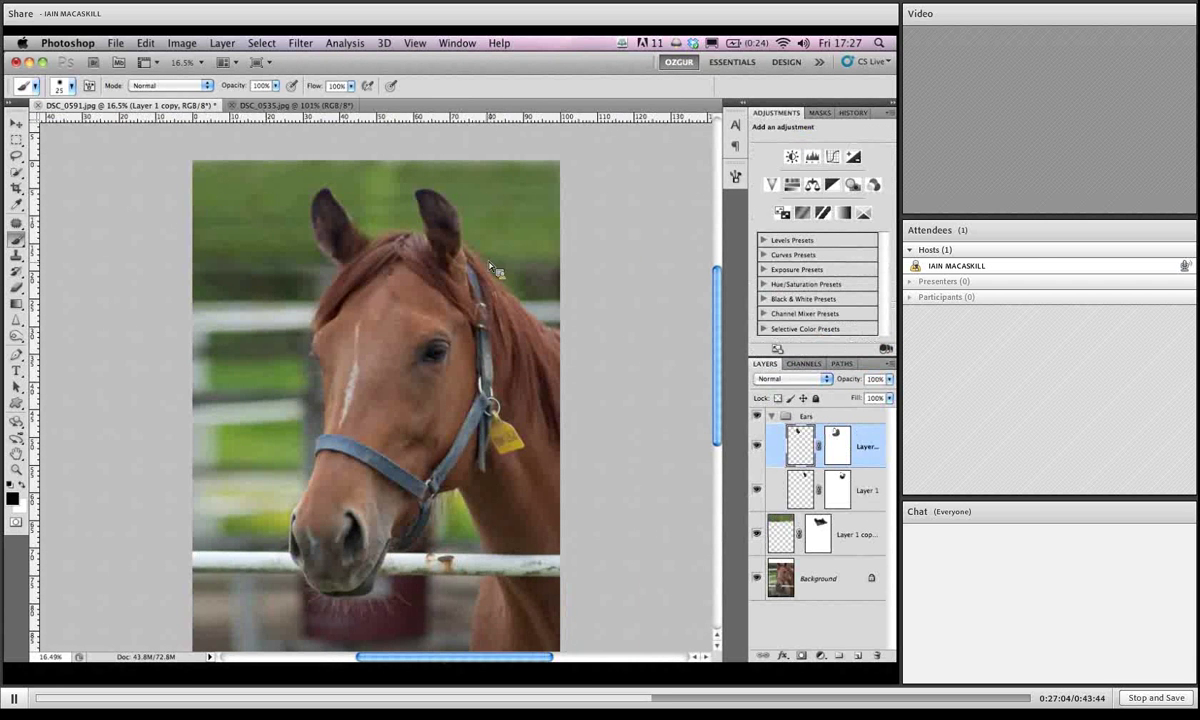
{"action": "scroll", "coordinate": [493, 270], "scroll_direction": "up", "scroll_amount": 5}
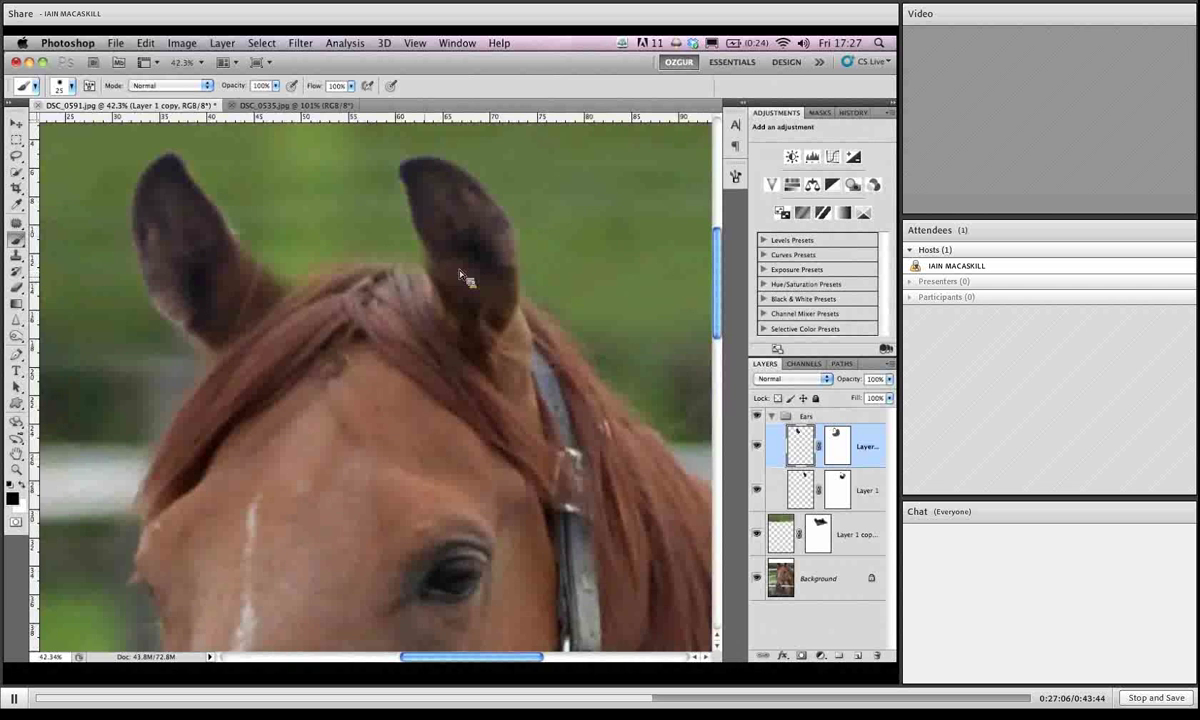
{"action": "scroll", "coordinate": [462, 277], "scroll_direction": "up", "scroll_amount": 1}
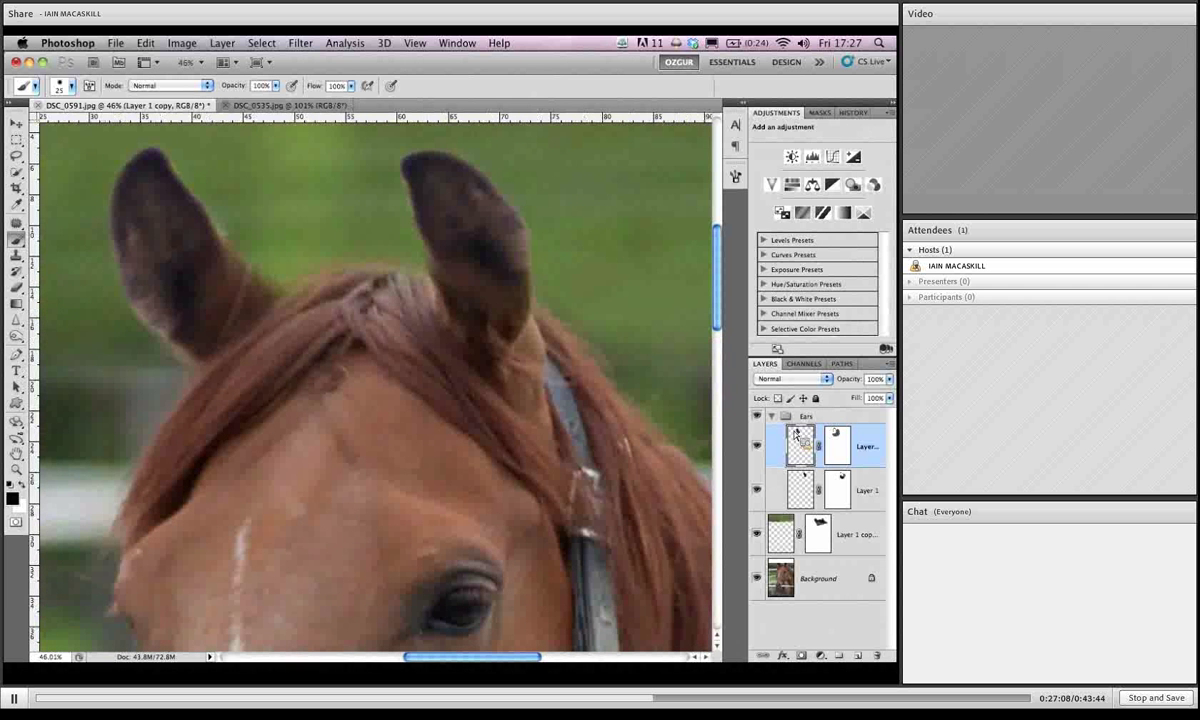
{"action": "left_click", "coordinate": [757, 534]}
{"action": "left_click", "coordinate": [757, 534]}
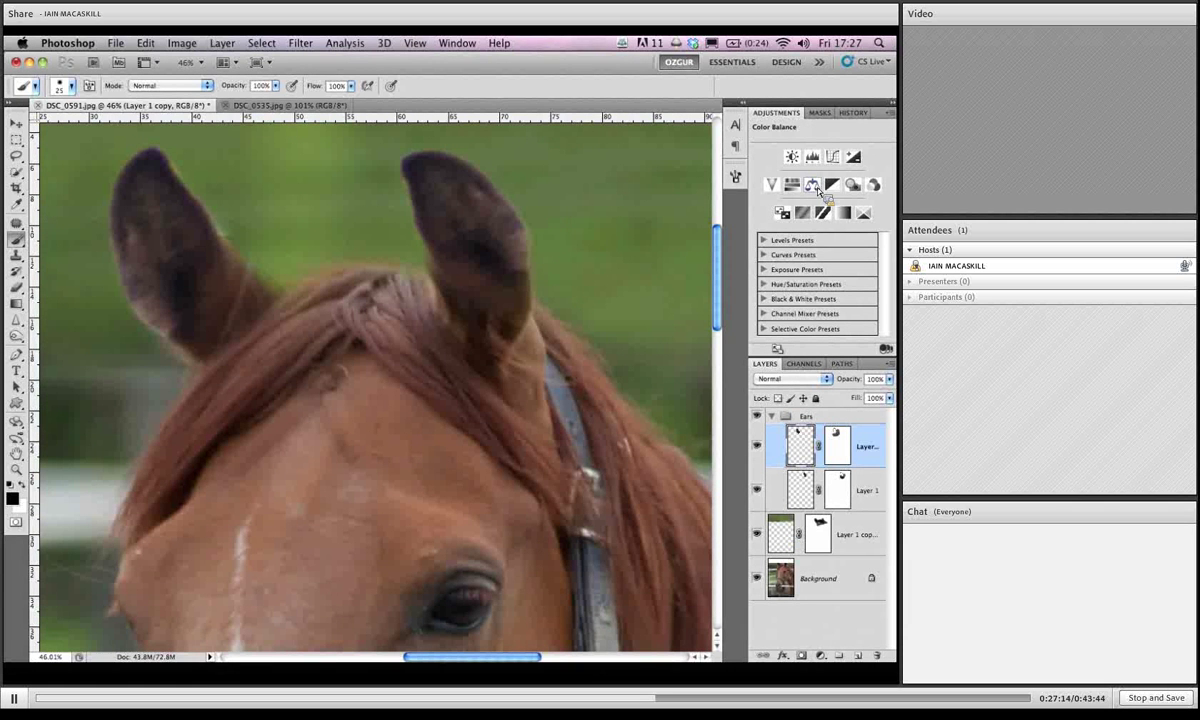
Add a Color Balance adjustment layer with the midtones pushed to Red +72.
{"action": "left_click", "coordinate": [813, 186]}
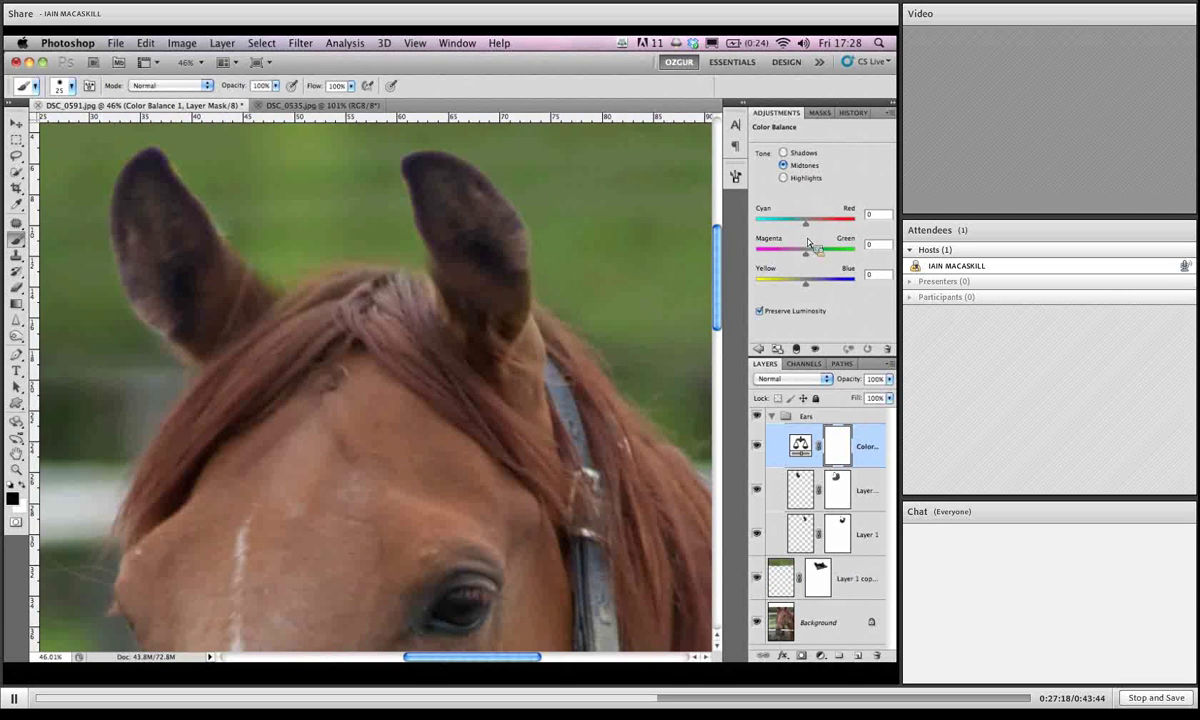
{"action": "left_click_drag", "start_coordinate": [805, 222], "coordinate": [843, 224]}
{"action": "scroll", "coordinate": [300, 425], "scroll_direction": "down", "scroll_amount": 3}
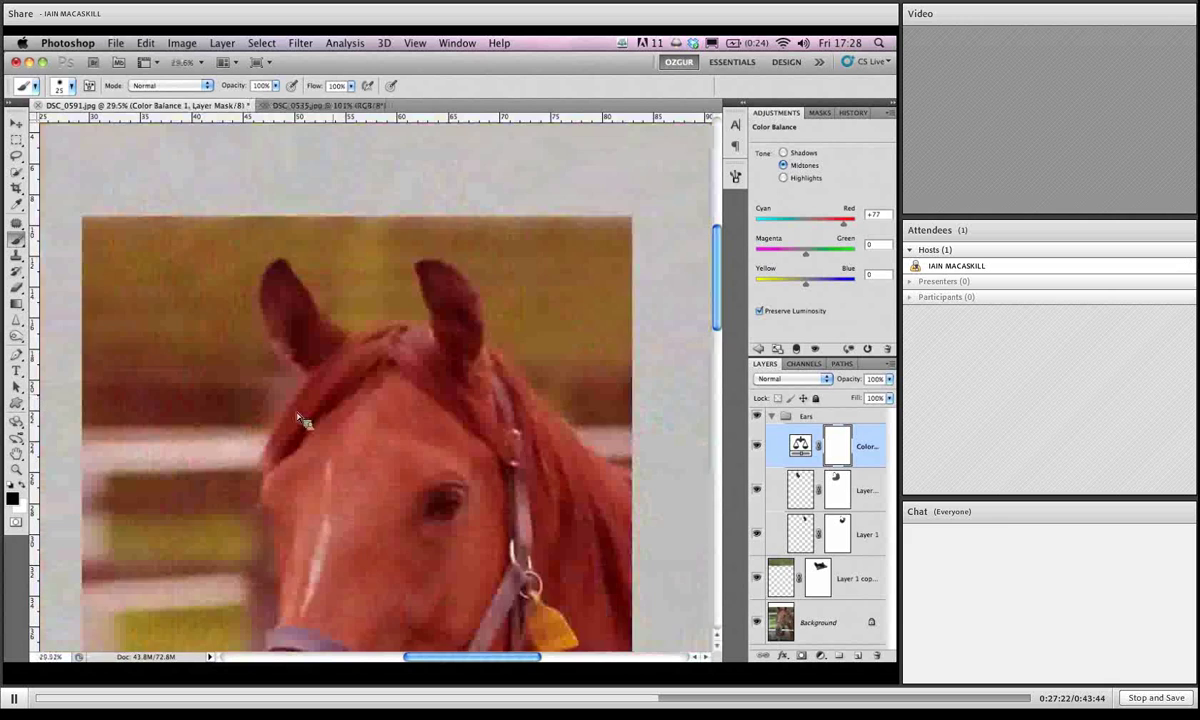
{"action": "scroll", "coordinate": [296, 428], "scroll_direction": "down", "scroll_amount": 2}
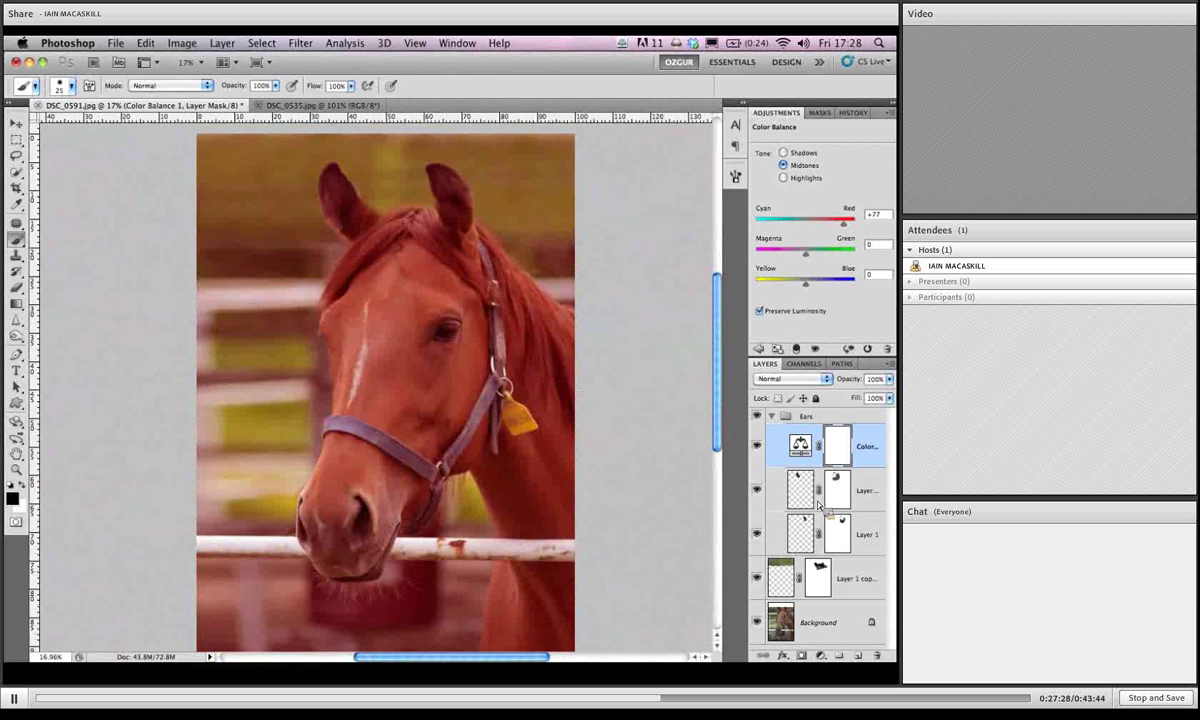
{"action": "key", "text": "ctrl+z"}
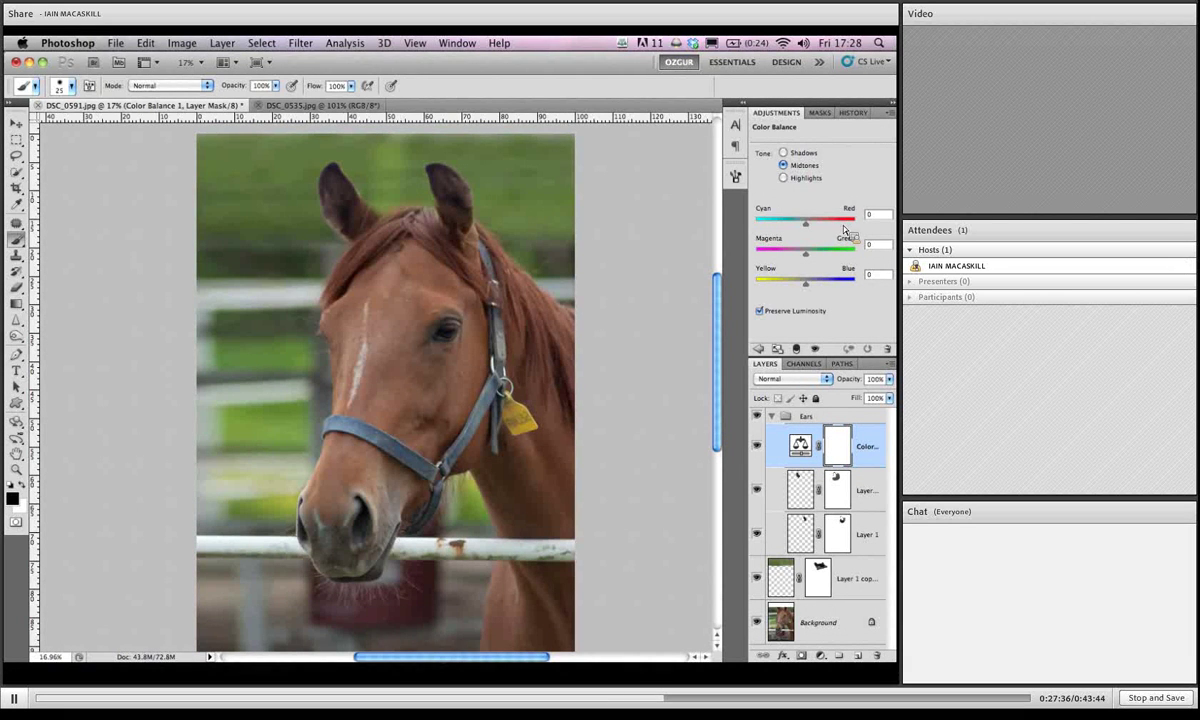
{"action": "left_click_drag", "start_coordinate": [805, 222], "coordinate": [841, 224]}
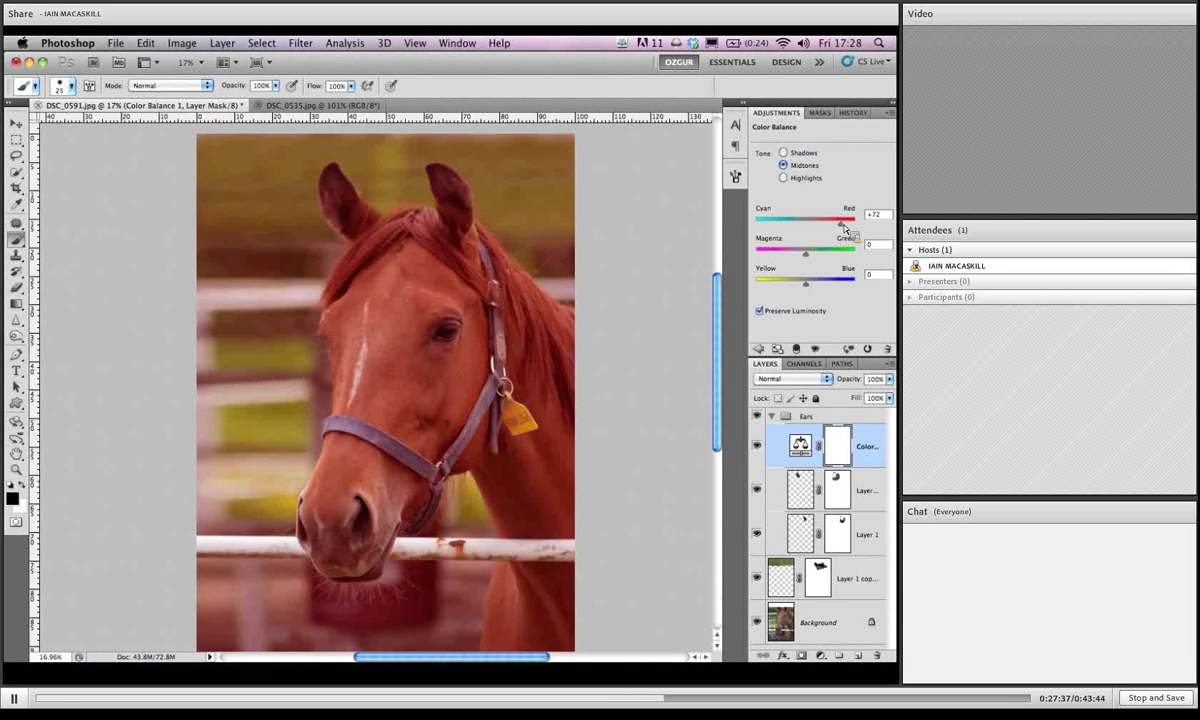
{"action": "left_click", "coordinate": [806, 418]}
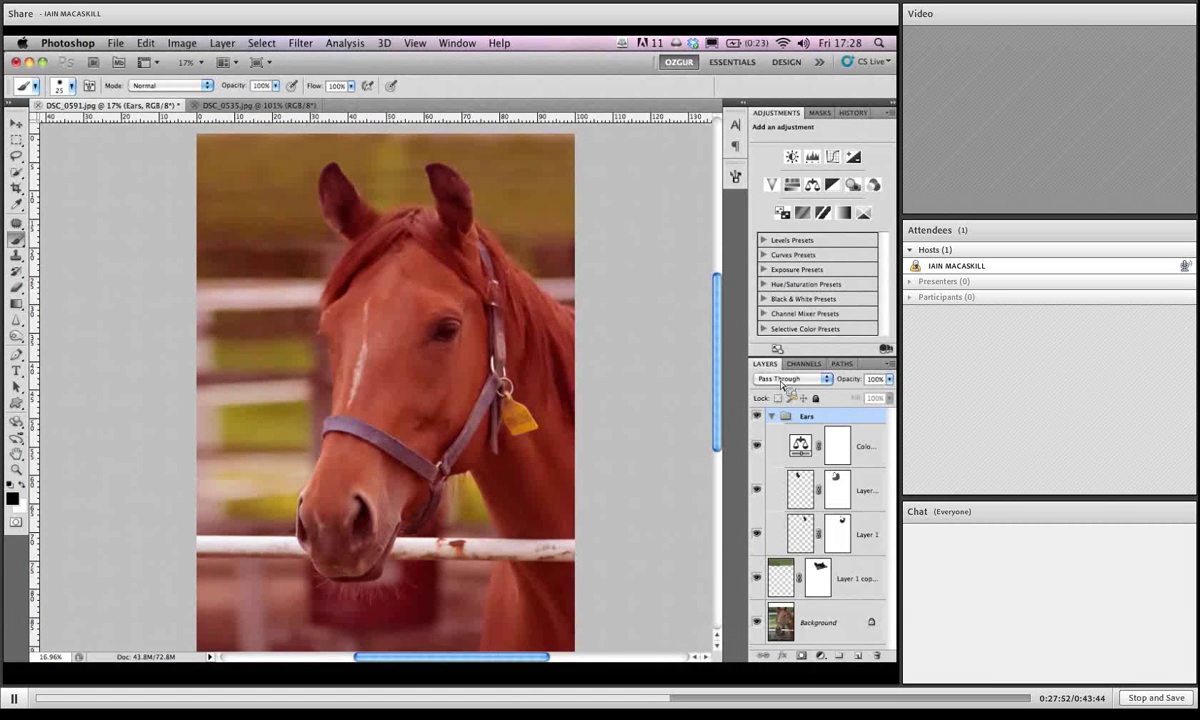
Set the Ears group blend mode to Normal and zoom in on the ears with the mask overlay.
{"action": "left_click", "coordinate": [791, 381]}
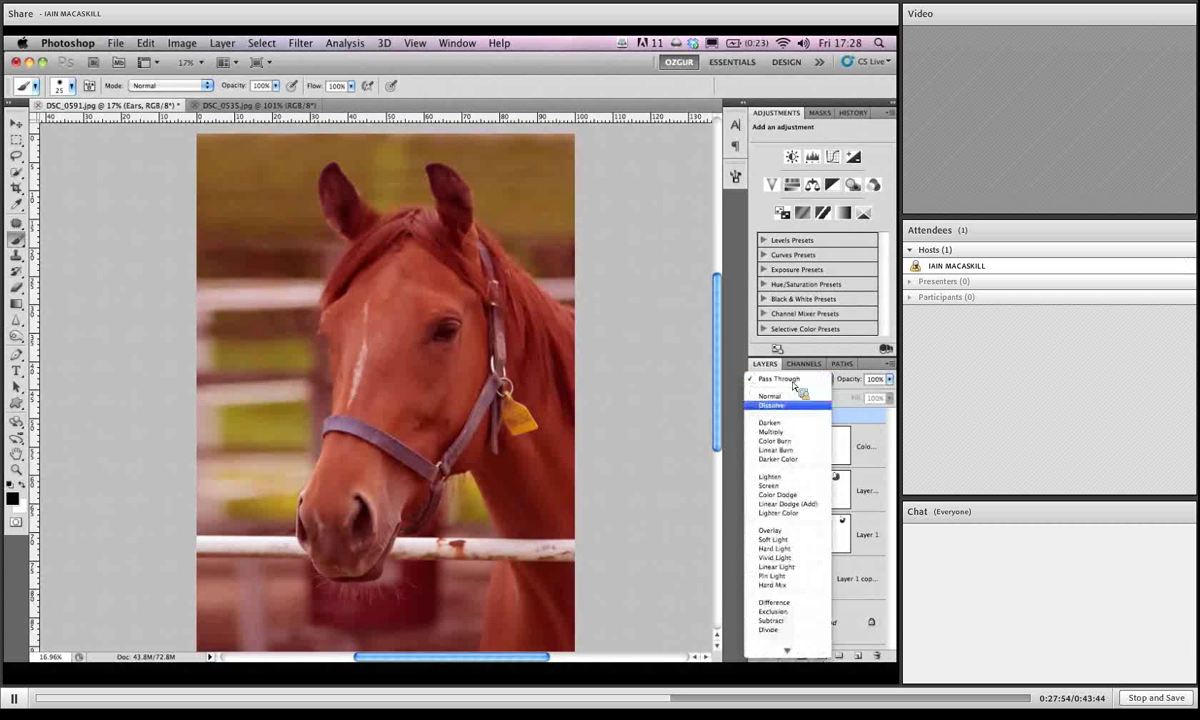
{"action": "left_click", "coordinate": [790, 399]}
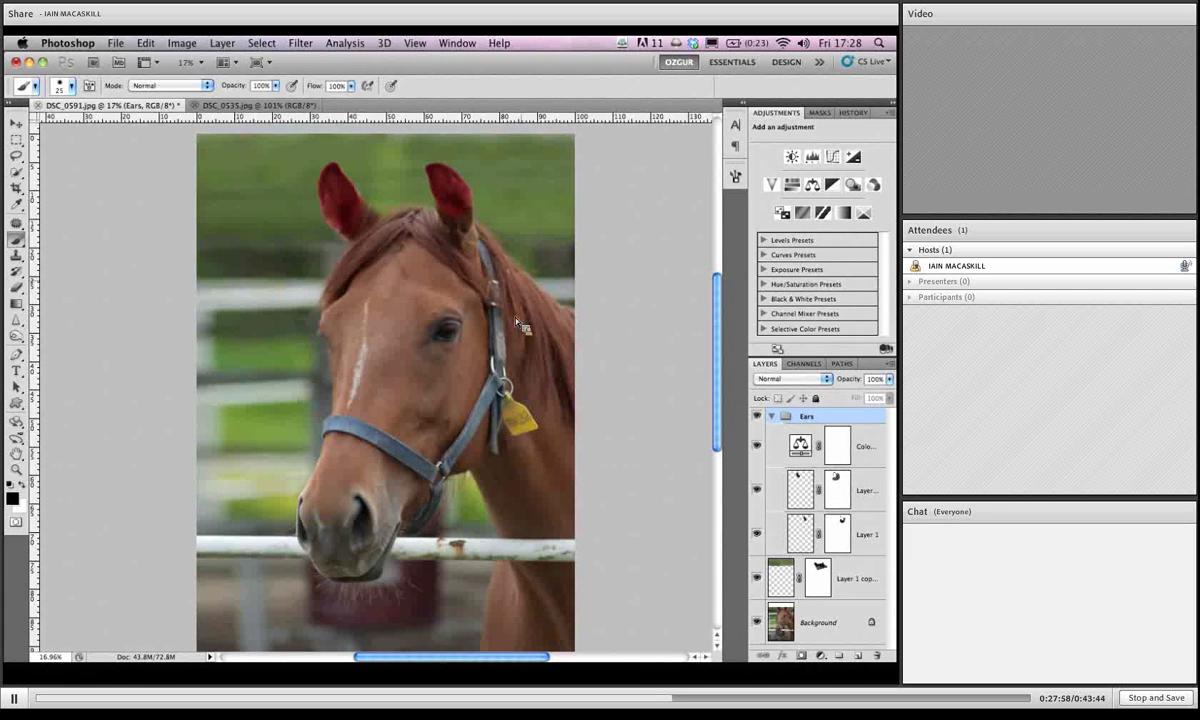
{"action": "left_click_drag", "start_coordinate": [438, 186], "coordinate": [549, 201]}
{"action": "key", "text": "backslash"}
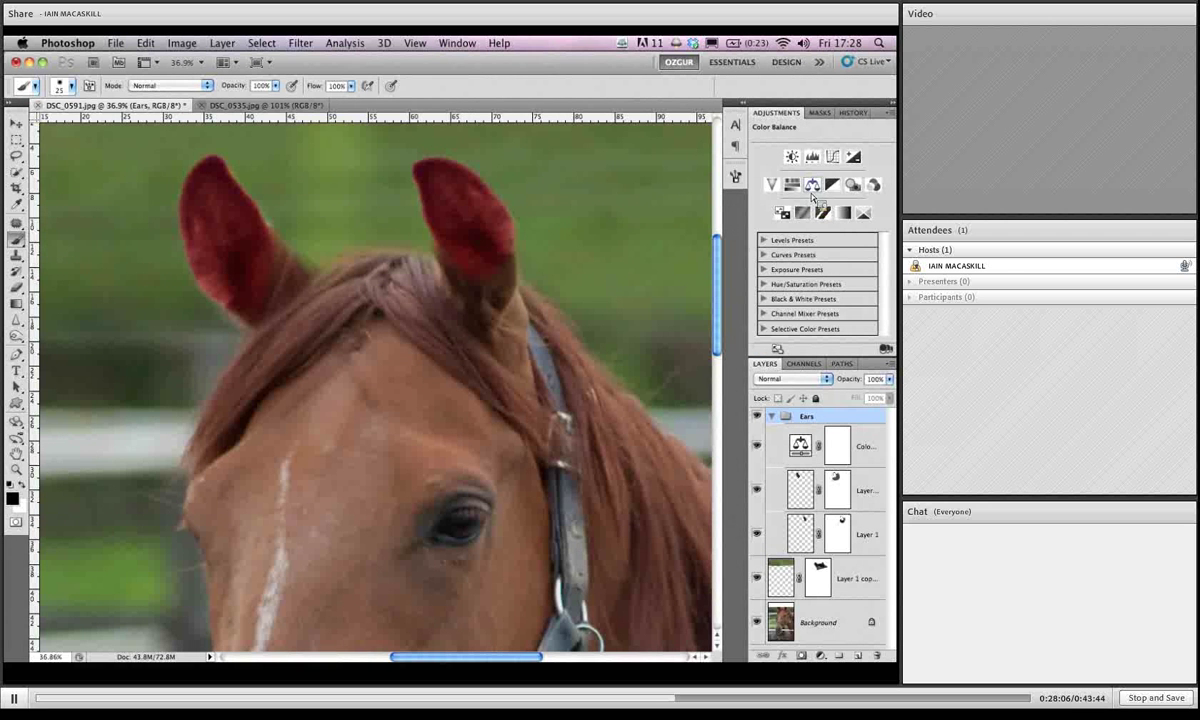
Reduce the Color Balance midtones to a subtle red and slight yellow shift.
{"action": "left_click", "coordinate": [805, 432]}
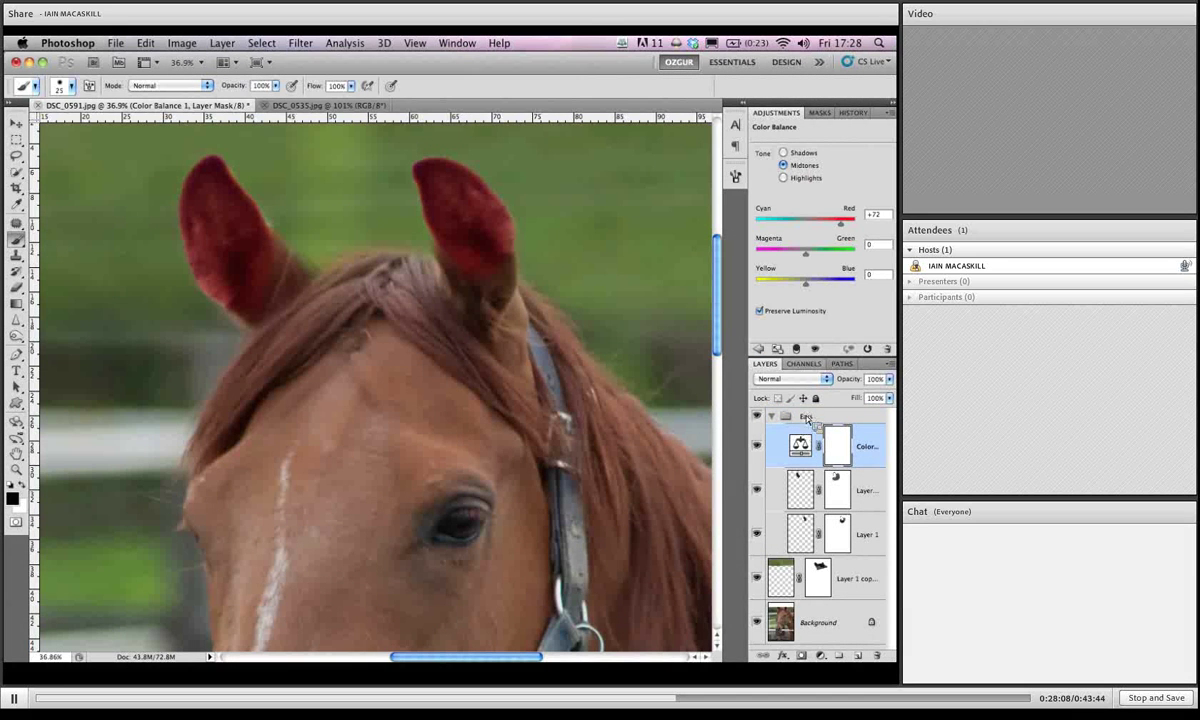
{"action": "left_click_drag", "start_coordinate": [840, 222], "coordinate": [803, 220]}
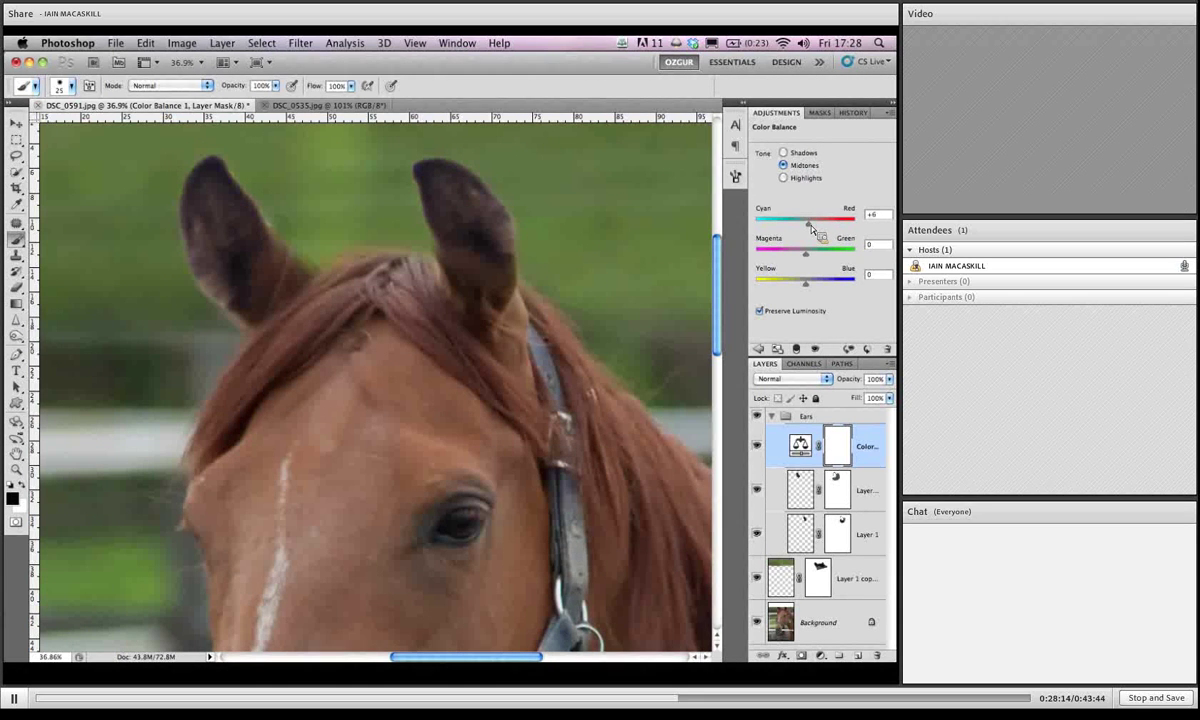
{"action": "left_click_drag", "start_coordinate": [811, 229], "coordinate": [810, 236]}
{"action": "left_click_drag", "start_coordinate": [805, 286], "coordinate": [801, 293]}
{"action": "left_click_drag", "start_coordinate": [808, 223], "coordinate": [809, 228]}
{"action": "left_click_drag", "start_coordinate": [800, 287], "coordinate": [802, 286]}
Set the Color Balance shadows to Cyan–Red +2 and Yellow–Blue −1, then compare with the layer hidden.
{"action": "left_click", "coordinate": [783, 152]}
{"action": "left_click_drag", "start_coordinate": [810, 227], "coordinate": [808, 227]}
{"action": "left_click_drag", "start_coordinate": [806, 285], "coordinate": [805, 285]}
{"action": "scroll", "coordinate": [543, 233], "scroll_direction": "down", "scroll_amount": 5}
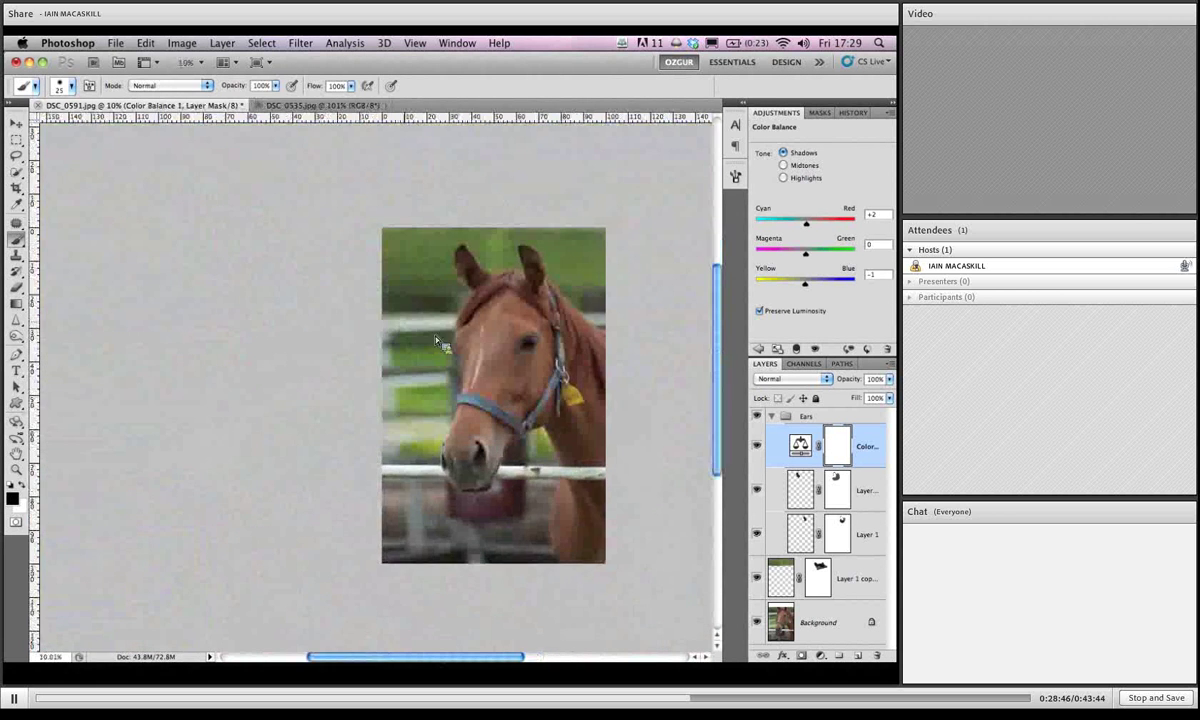
{"action": "left_click", "coordinate": [758, 446]}
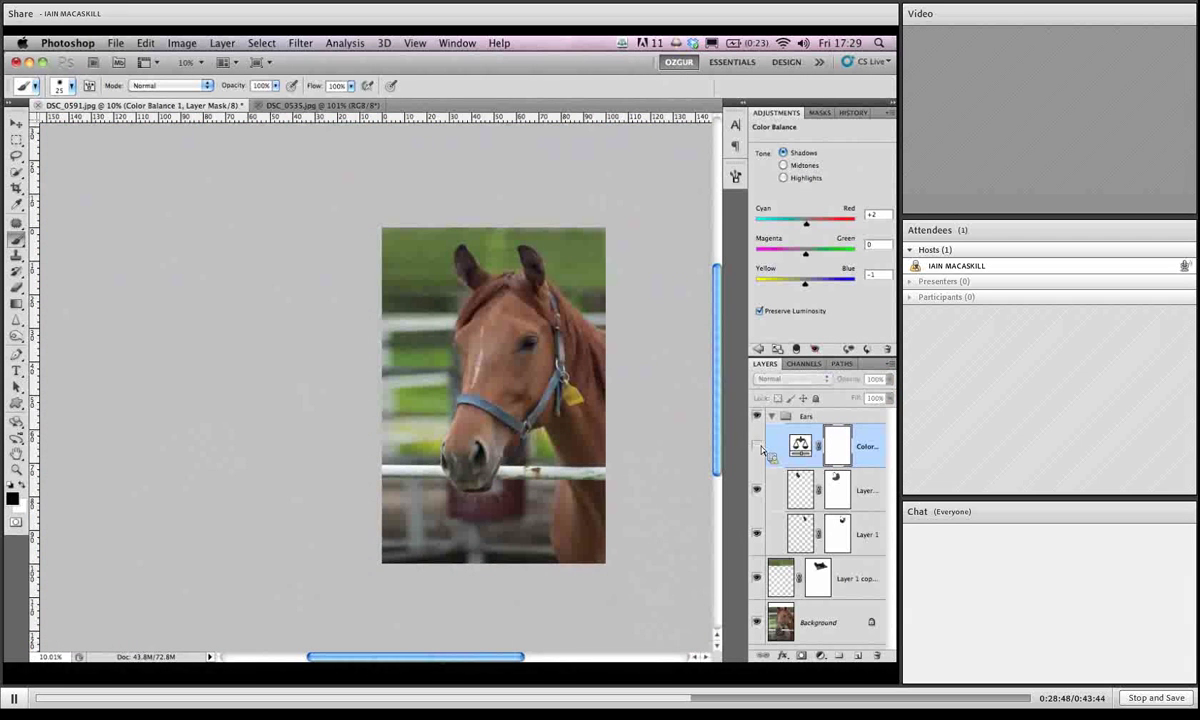
{"action": "scroll", "coordinate": [500, 260], "scroll_direction": "up", "scroll_amount": 4}
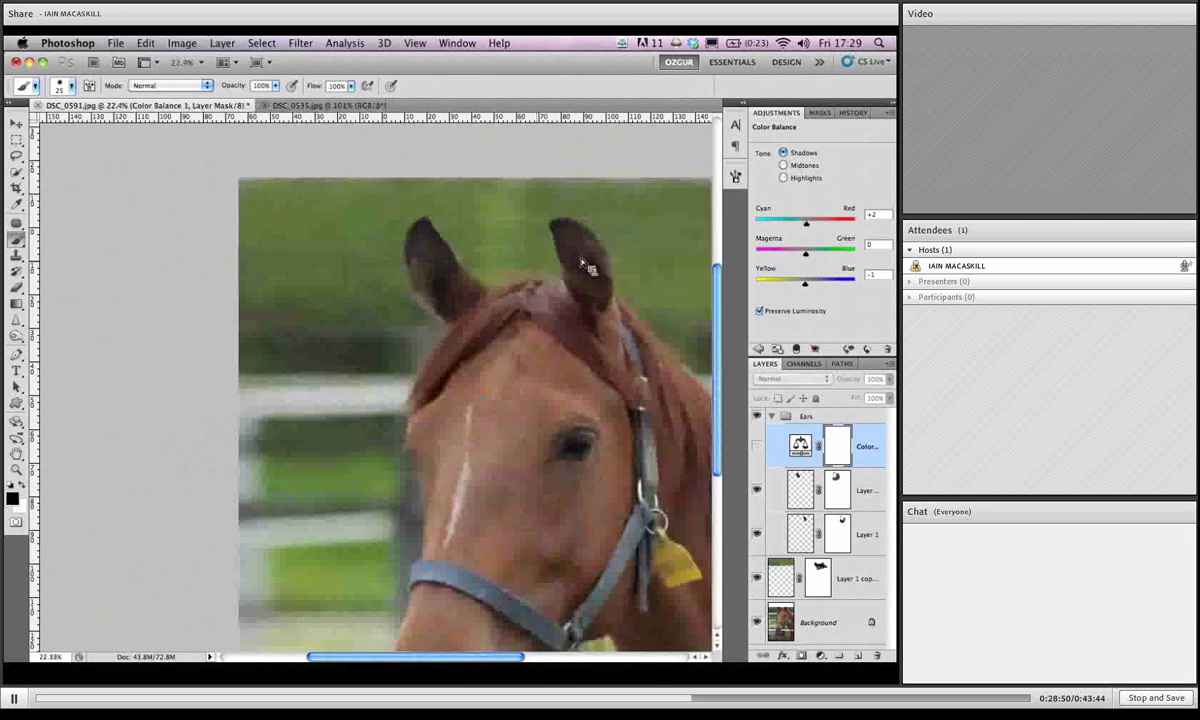
{"action": "scroll", "coordinate": [588, 267], "scroll_direction": "up", "scroll_amount": 3}
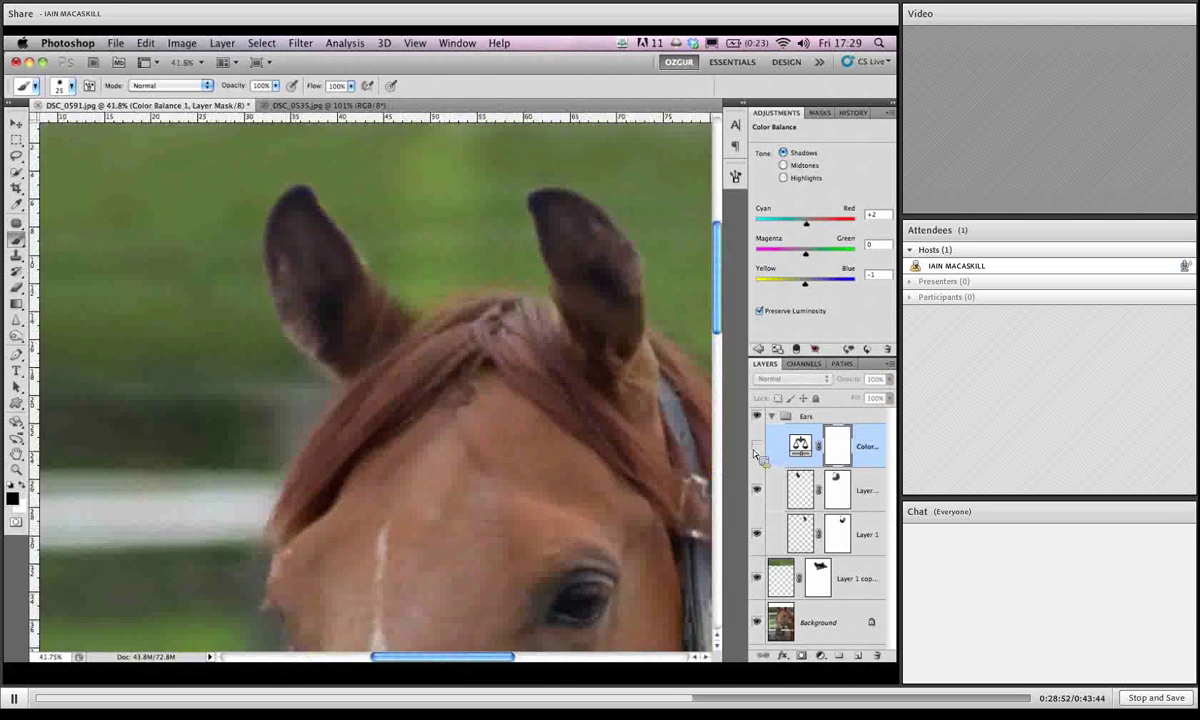
{"action": "left_click", "coordinate": [757, 446]}
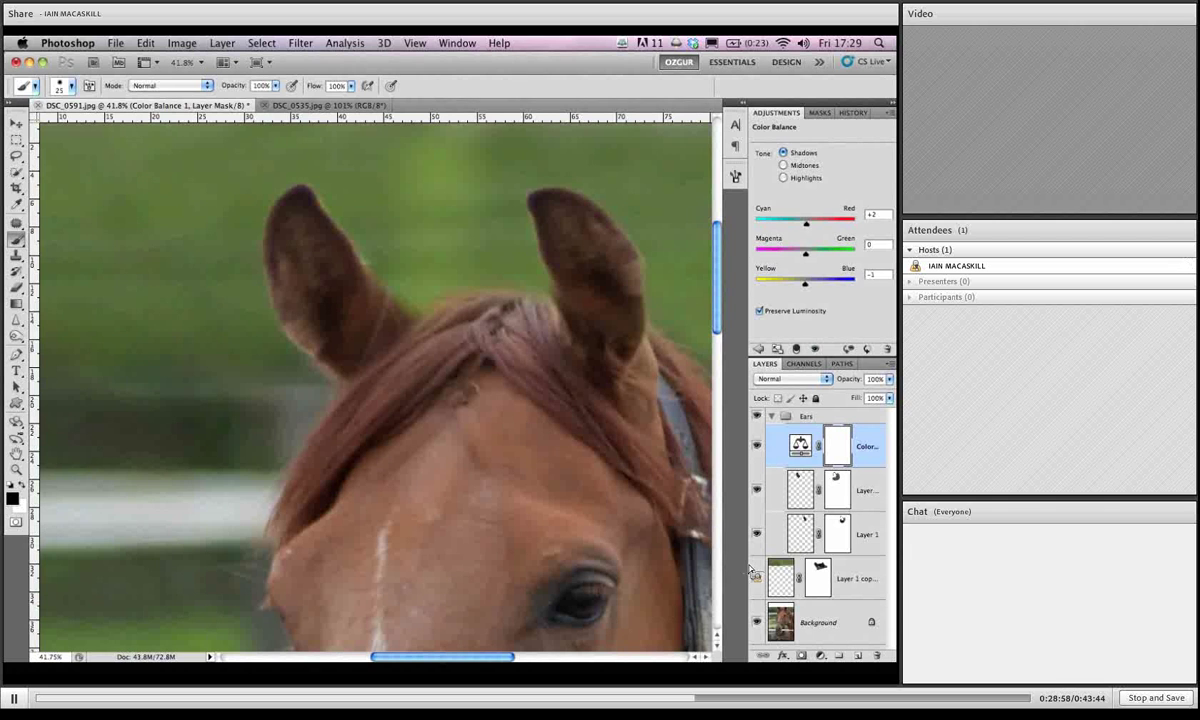
{"action": "left_click", "coordinate": [785, 578]}
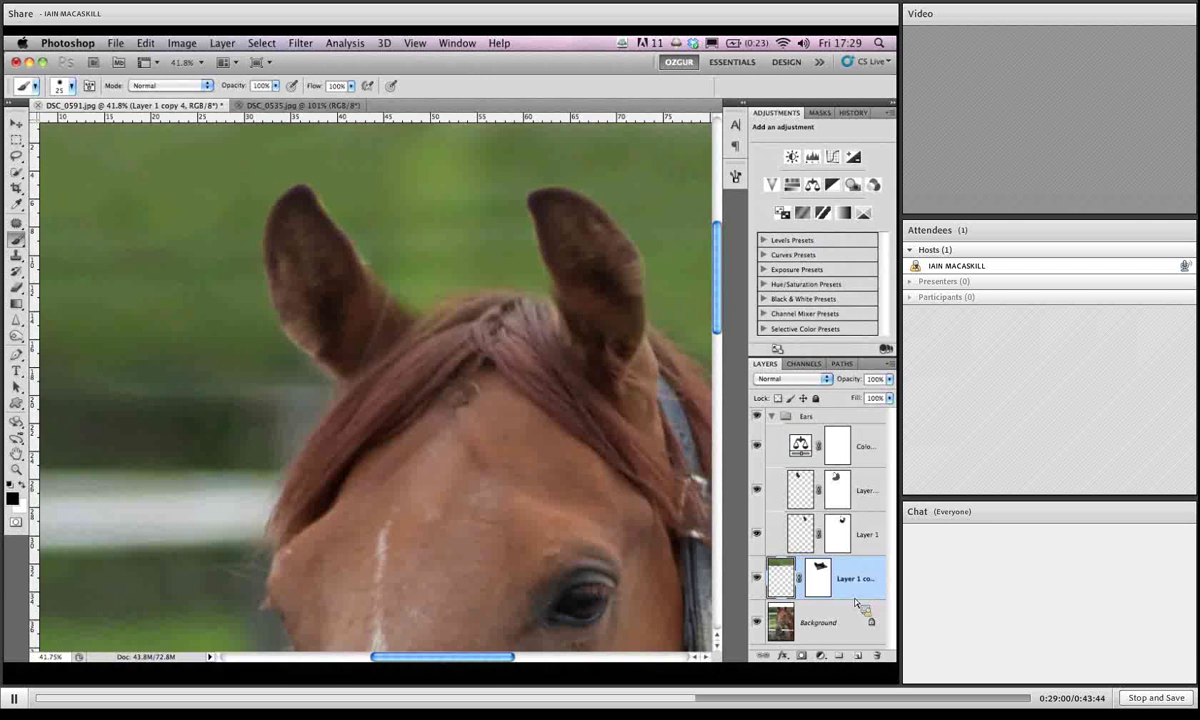
Paint over the top of the horse copy layer's mask with an enlarged brush after swapping colours.
{"action": "left_click", "coordinate": [818, 578]}
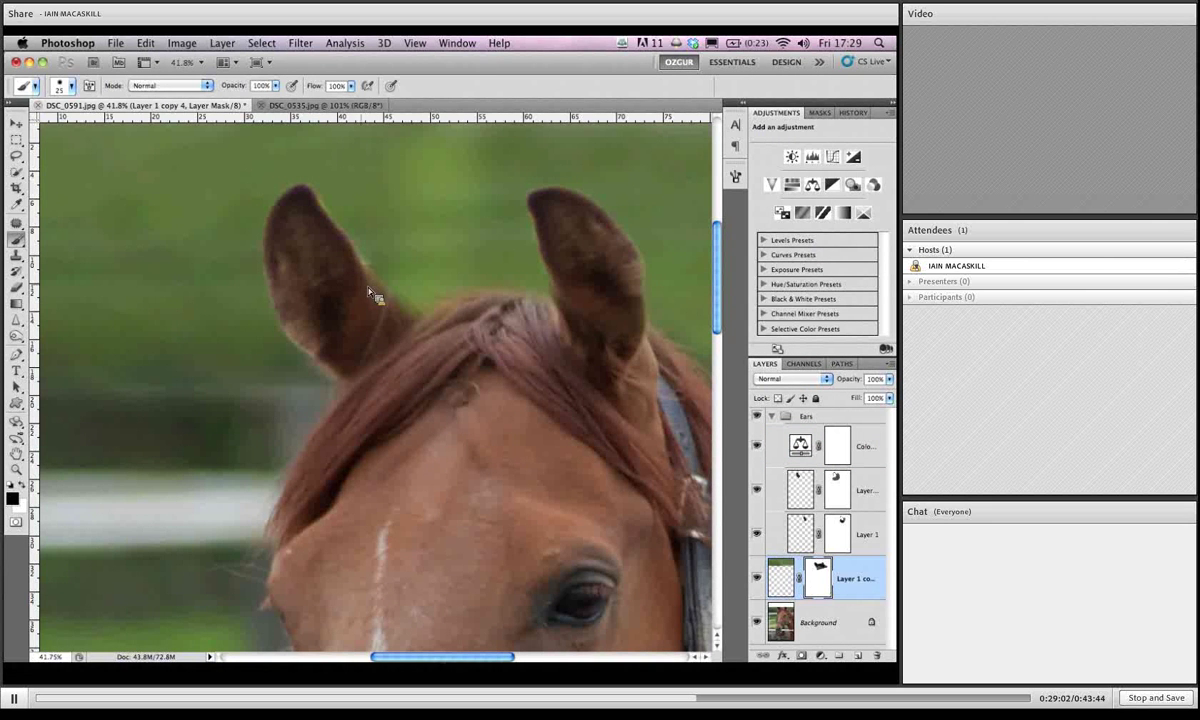
{"action": "key", "text": "x"}
{"action": "key", "text": "bracketright"}
{"action": "scroll", "coordinate": [453, 296], "scroll_direction": "down", "scroll_amount": 5}
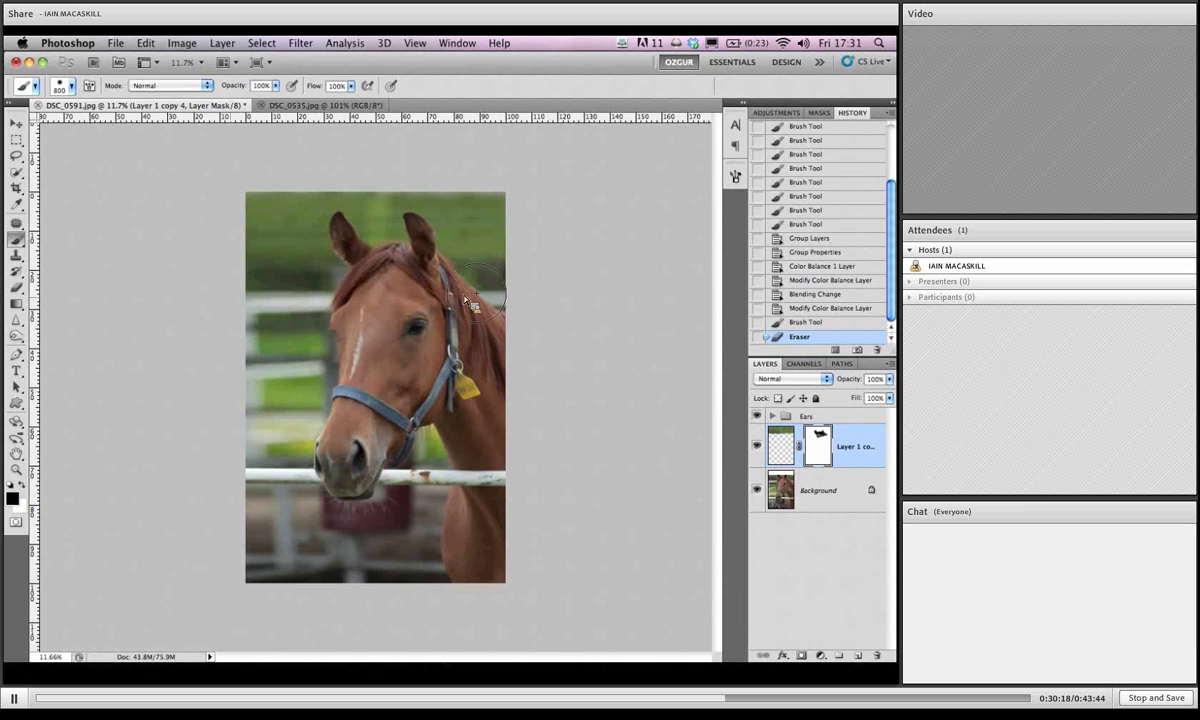
{"action": "mouse_move", "coordinate": [558, 252]}
{"action": "left_mouse_down"}
{"action": "mouse_move", "coordinate": [480, 300]}
{"action": "mouse_move", "coordinate": [536, 311]}
{"action": "left_mouse_up"}
{"action": "key", "text": "bracketright"}
{"action": "key", "text": "bracketright"}
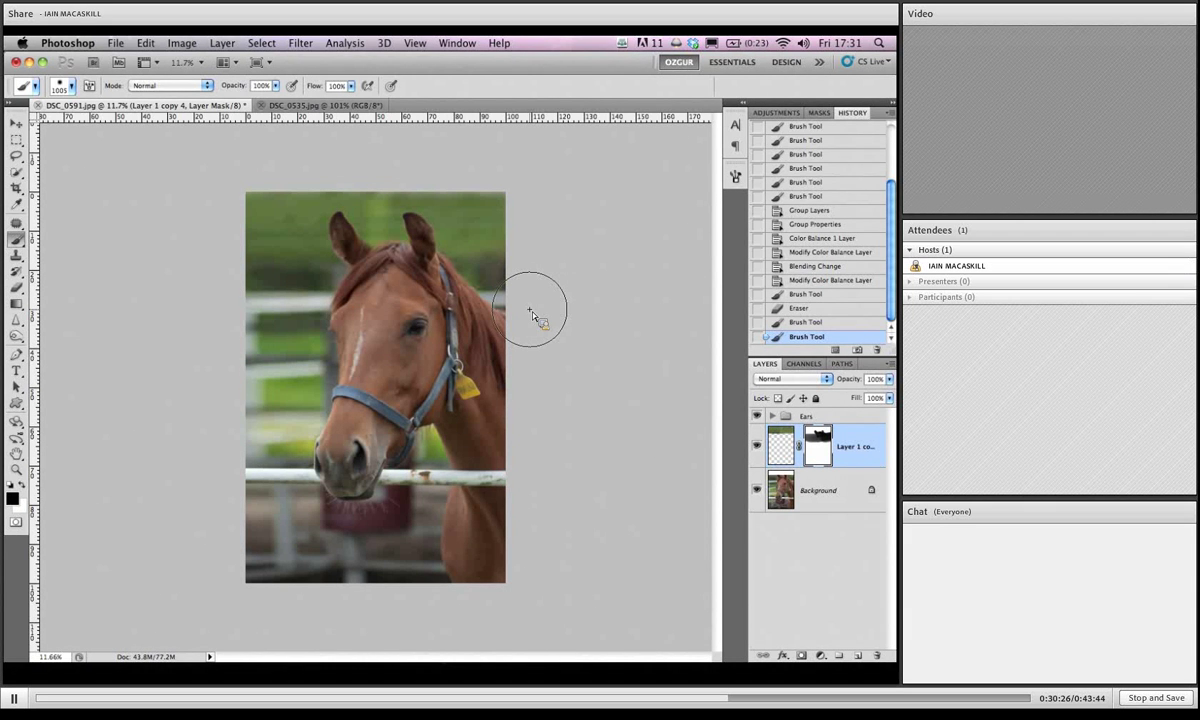
Resize the image via Image Size to 600 pixels wide by 903 high, then zoom in.
{"action": "left_click", "coordinate": [181, 43]}
{"action": "left_click", "coordinate": [205, 161]}
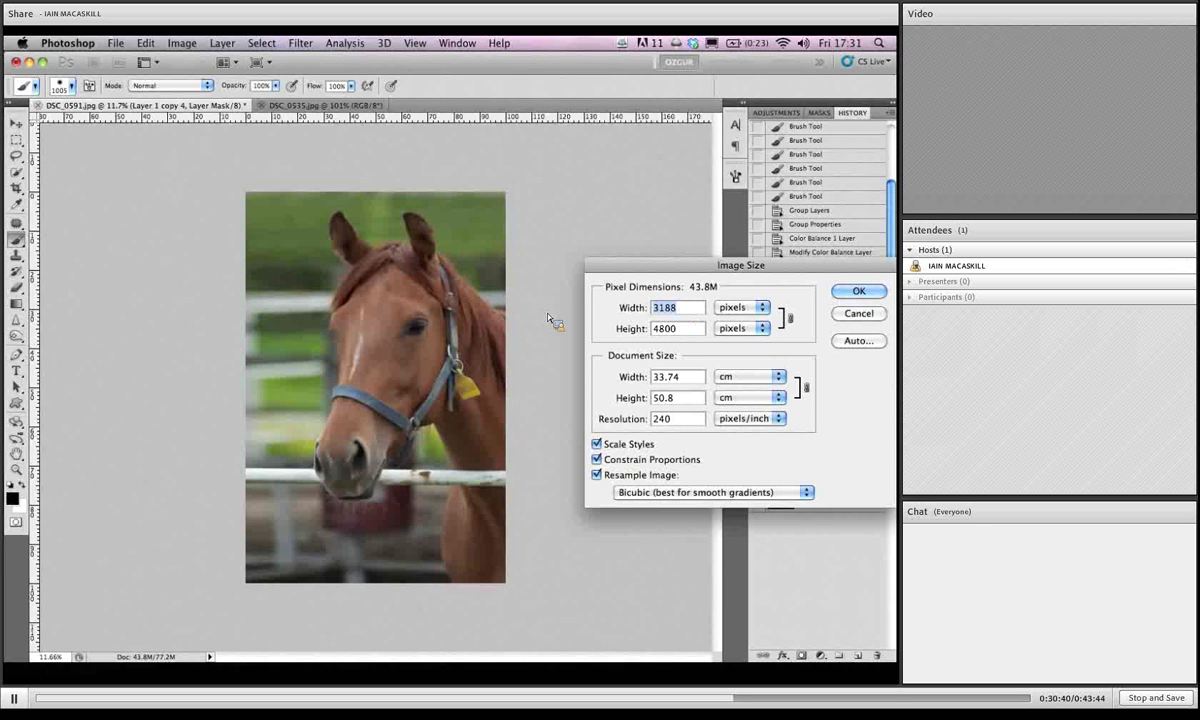
{"action": "type", "text": "800"}
{"action": "key", "text": "Return"}
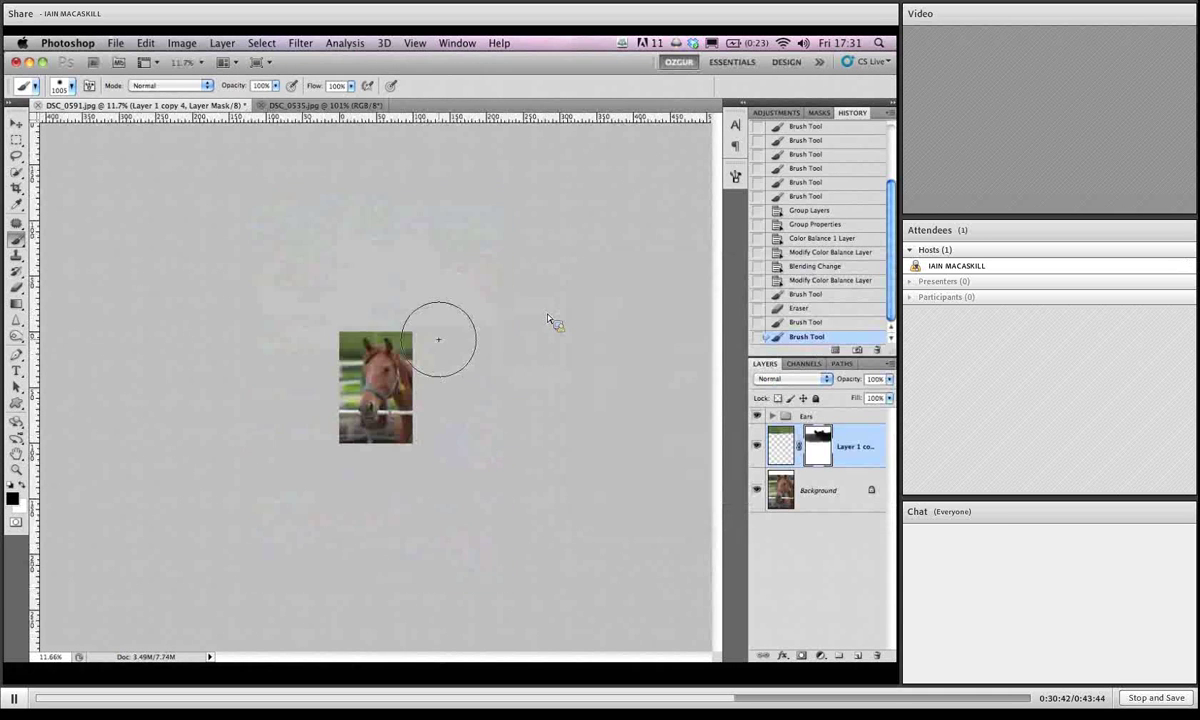
{"action": "left_click_drag", "start_coordinate": [428, 383], "coordinate": [506, 370]}
{"action": "left_click", "coordinate": [181, 43]}
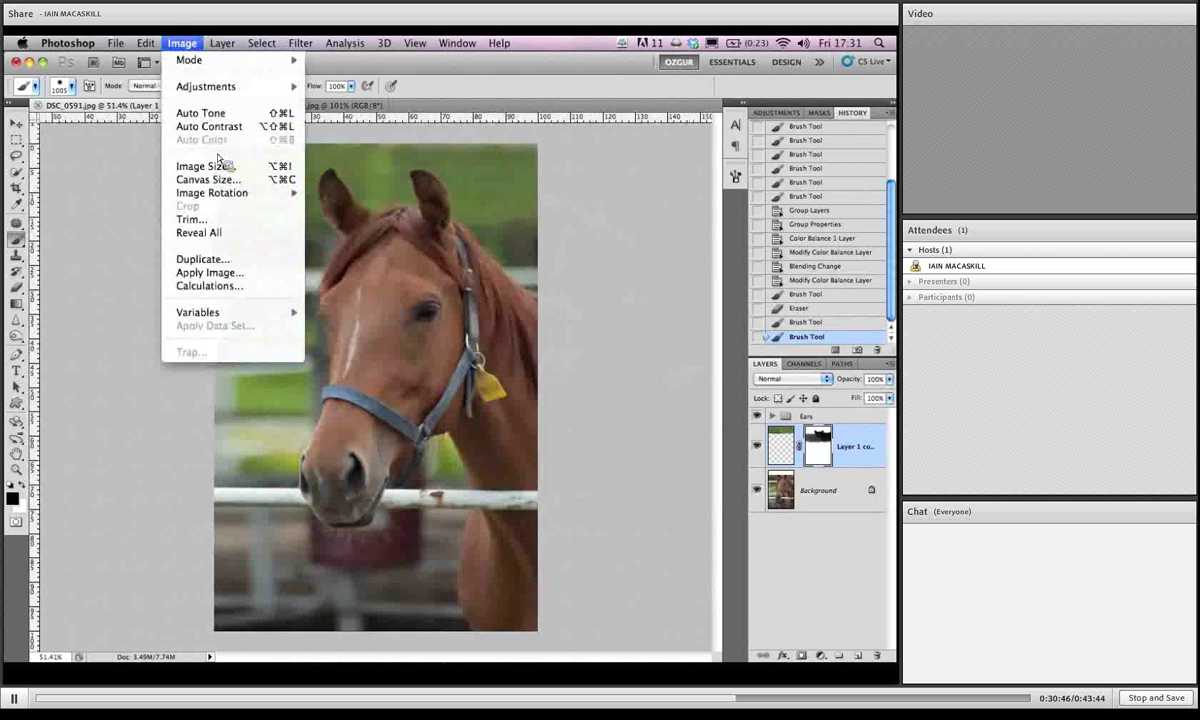
{"action": "left_click", "coordinate": [205, 166]}
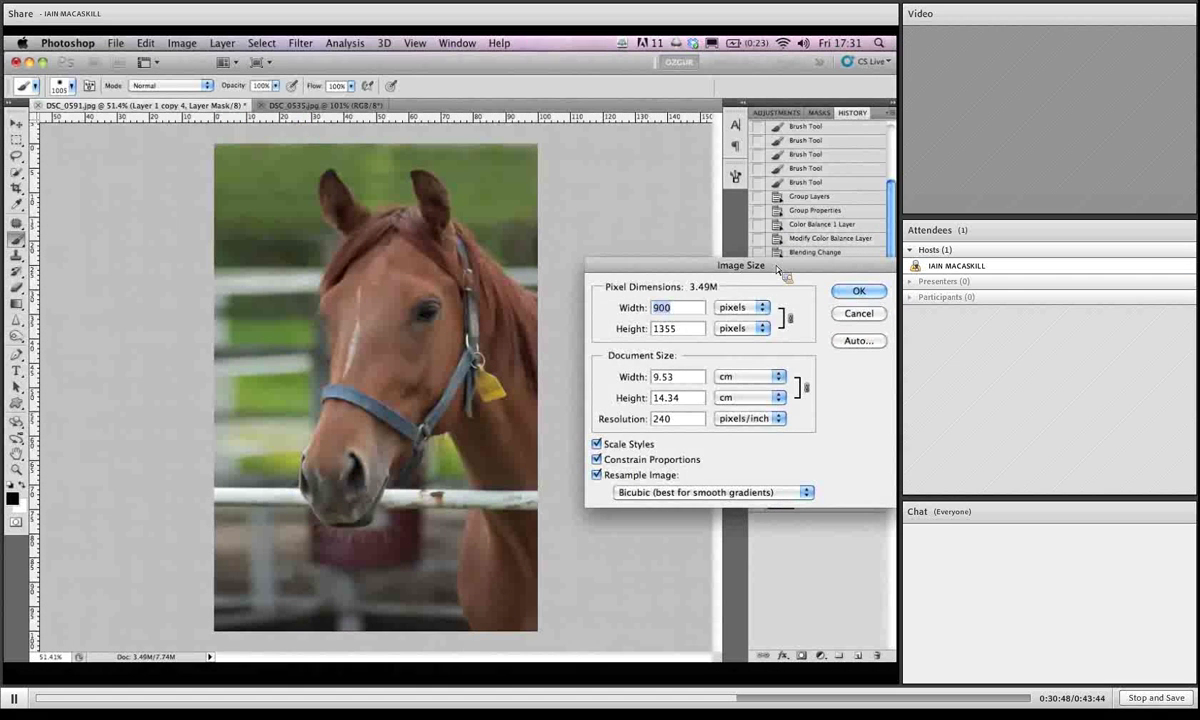
{"action": "type", "text": "600"}
{"action": "key", "text": "Return"}
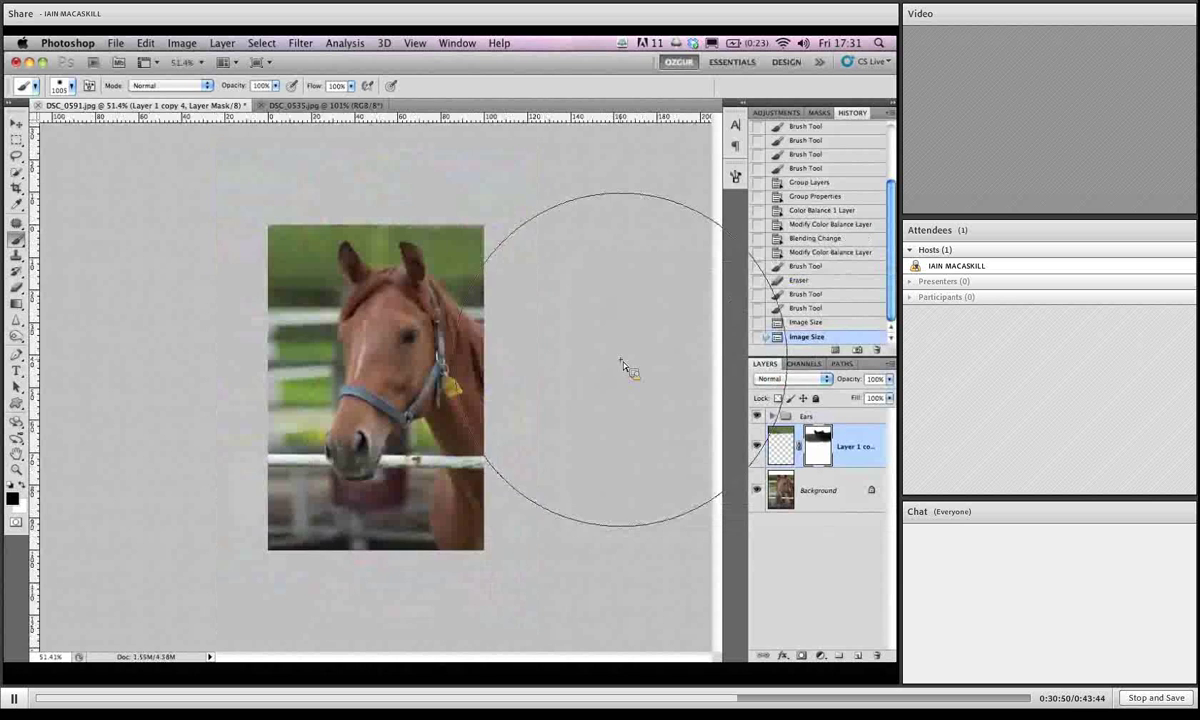
{"action": "key", "text": "super+plus"}
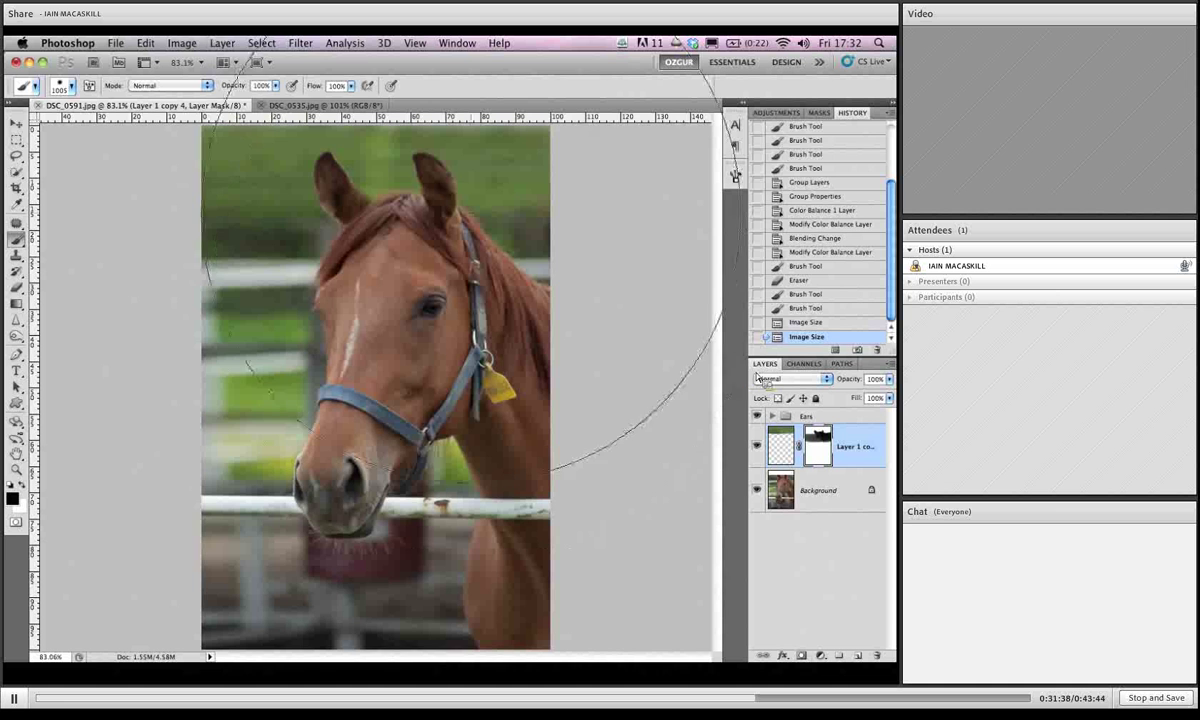
Flatten the image to a single Background and add a new empty Layer 1 above it.
{"action": "left_click", "coordinate": [222, 43]}
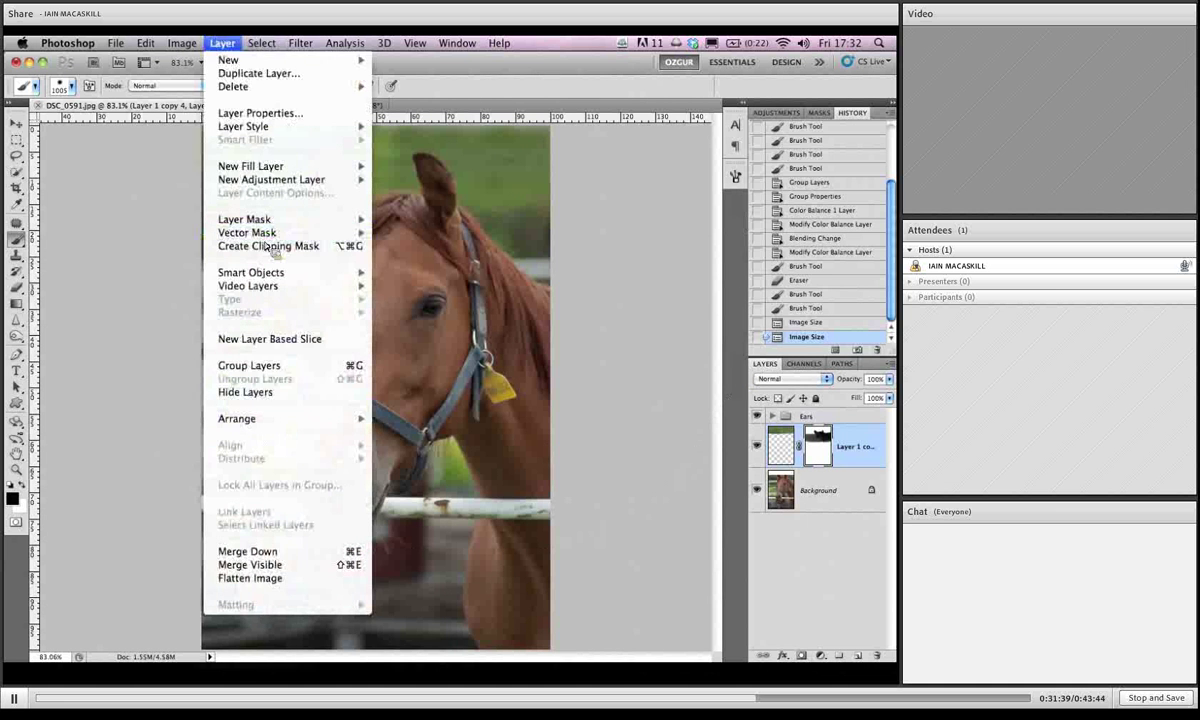
{"action": "left_click", "coordinate": [295, 578]}
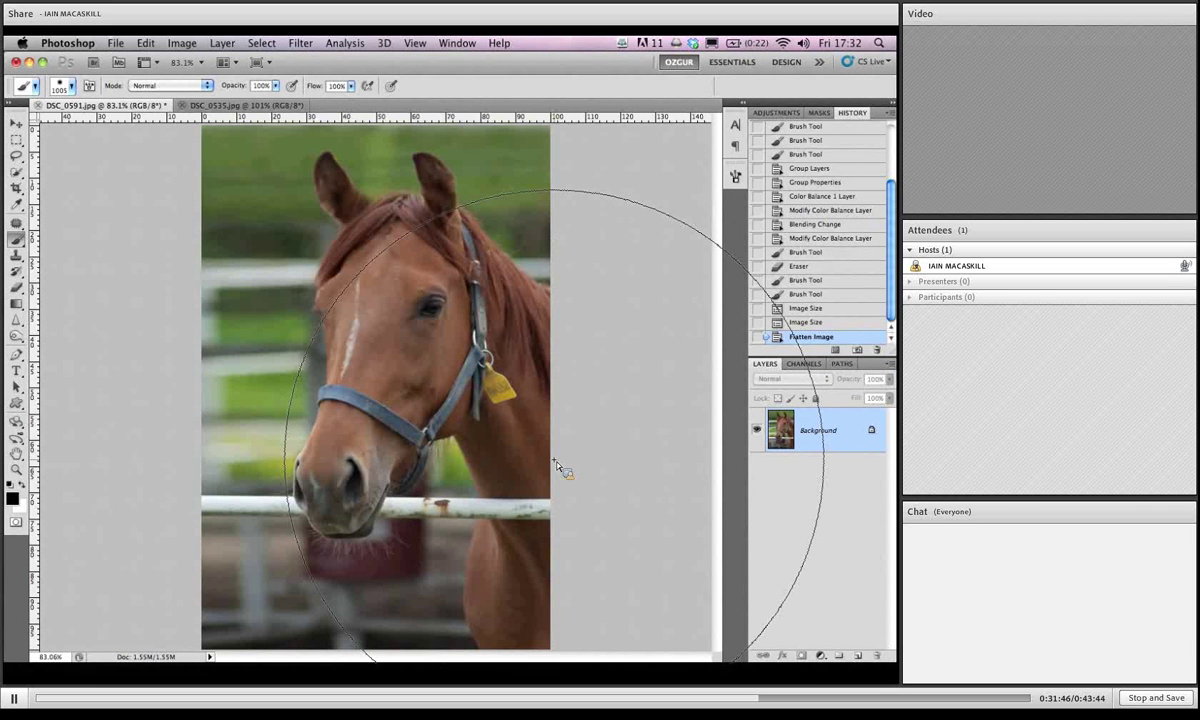
{"action": "left_click", "coordinate": [860, 656]}
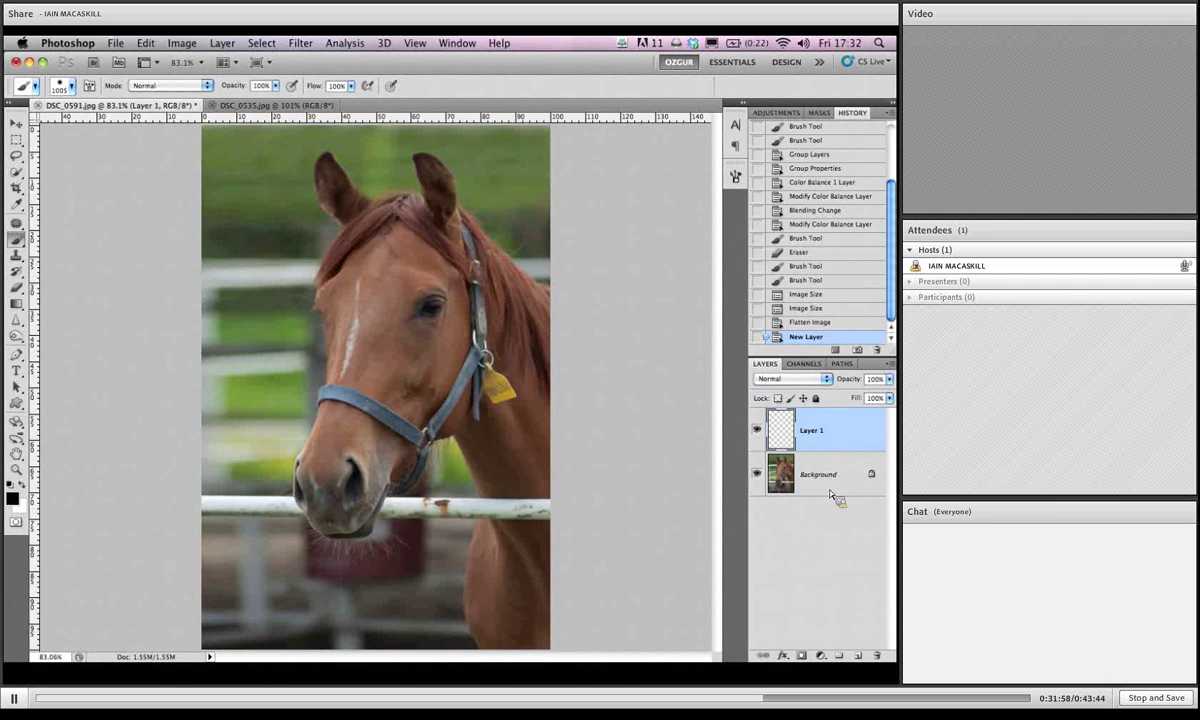
Convert Background to Layer 0 above Layer 1, rename Layer 1 'Displacement Map' and fill it black.
{"action": "double_click", "coordinate": [798, 487], "text": "alt"}
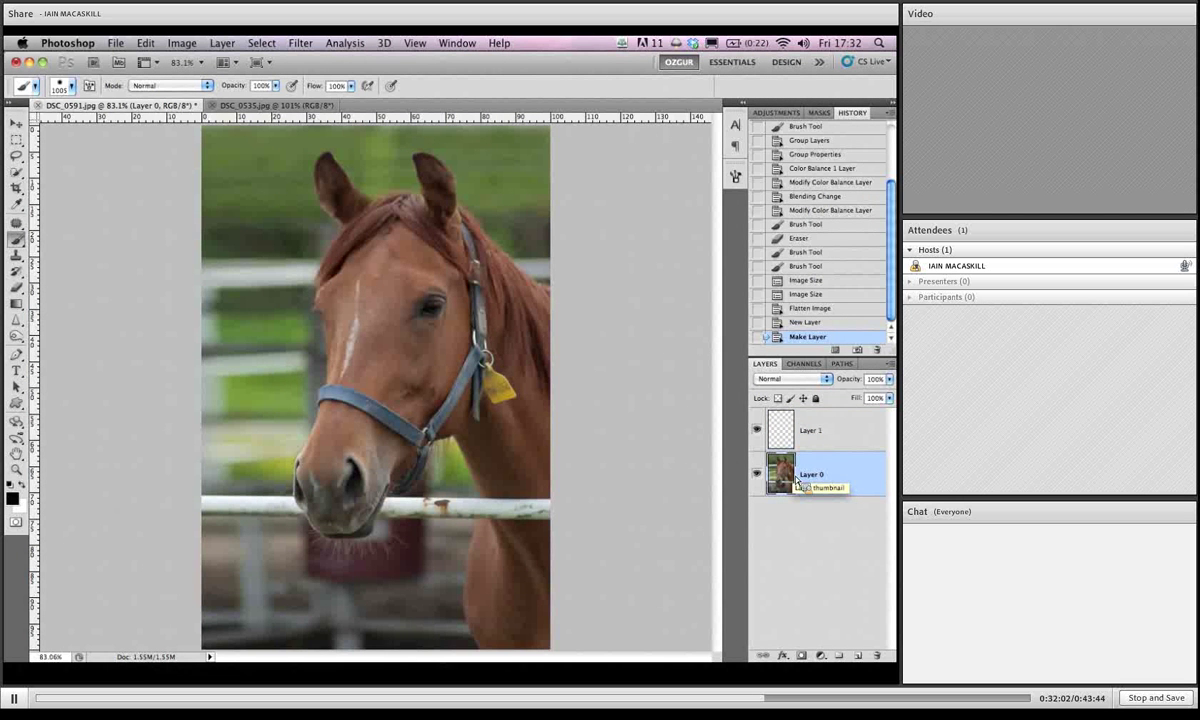
{"action": "left_click_drag", "start_coordinate": [797, 484], "coordinate": [810, 431]}
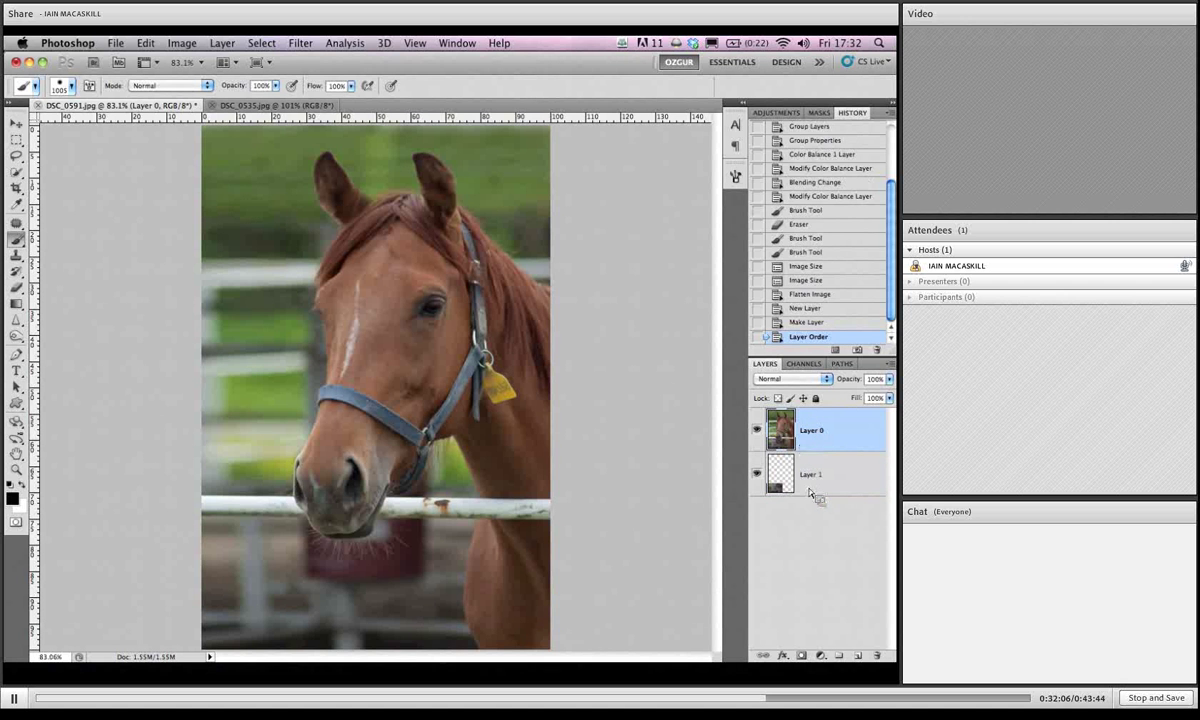
{"action": "left_click", "coordinate": [799, 479]}
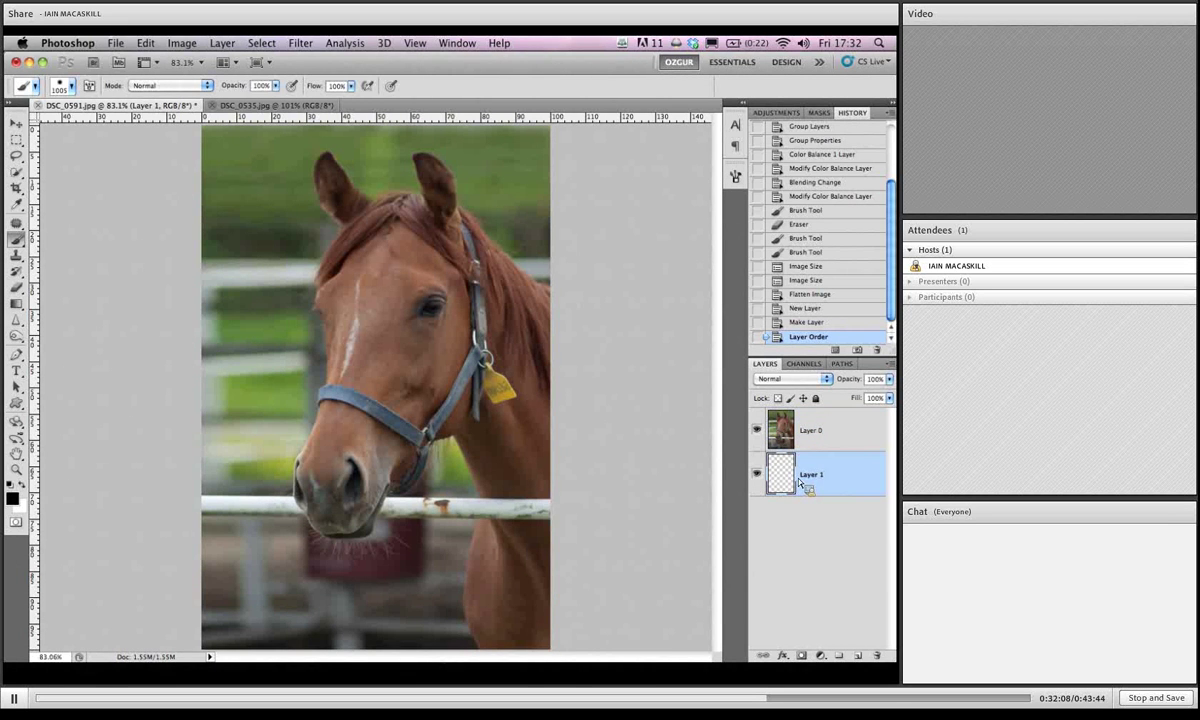
{"action": "double_click", "coordinate": [812, 475]}
{"action": "type", "text": "Displacement Map"}
{"action": "key", "text": "Return"}
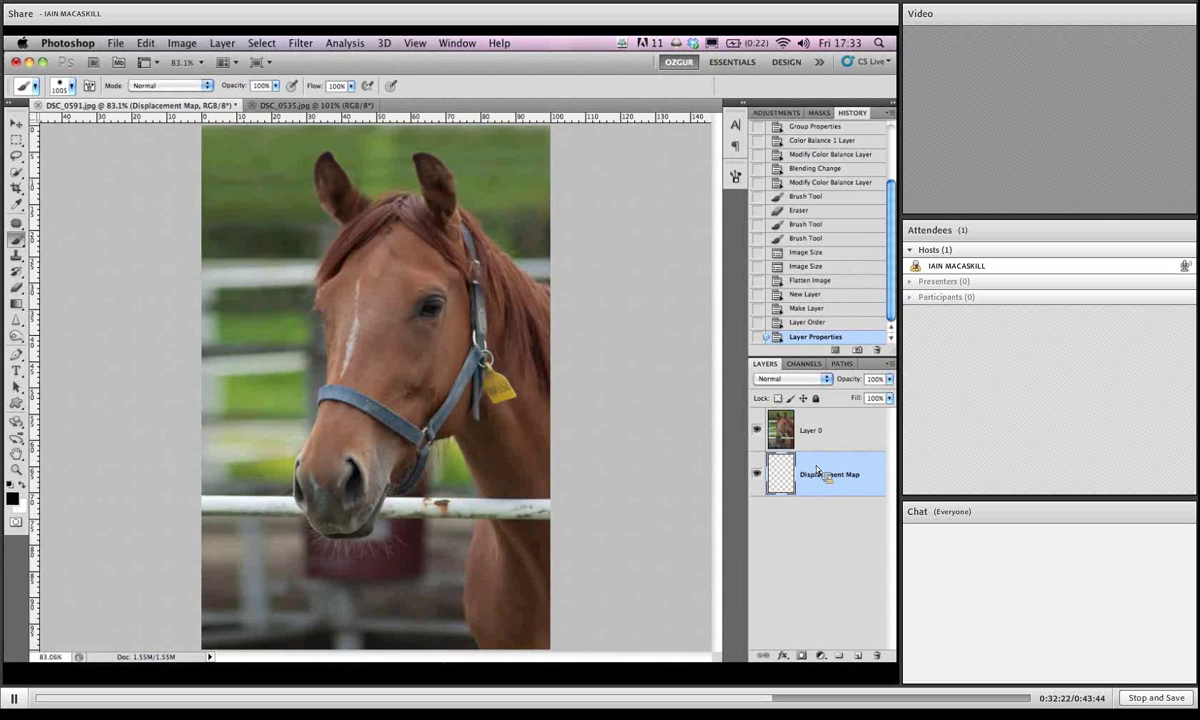
{"action": "key", "text": "alt+BackSpace"}
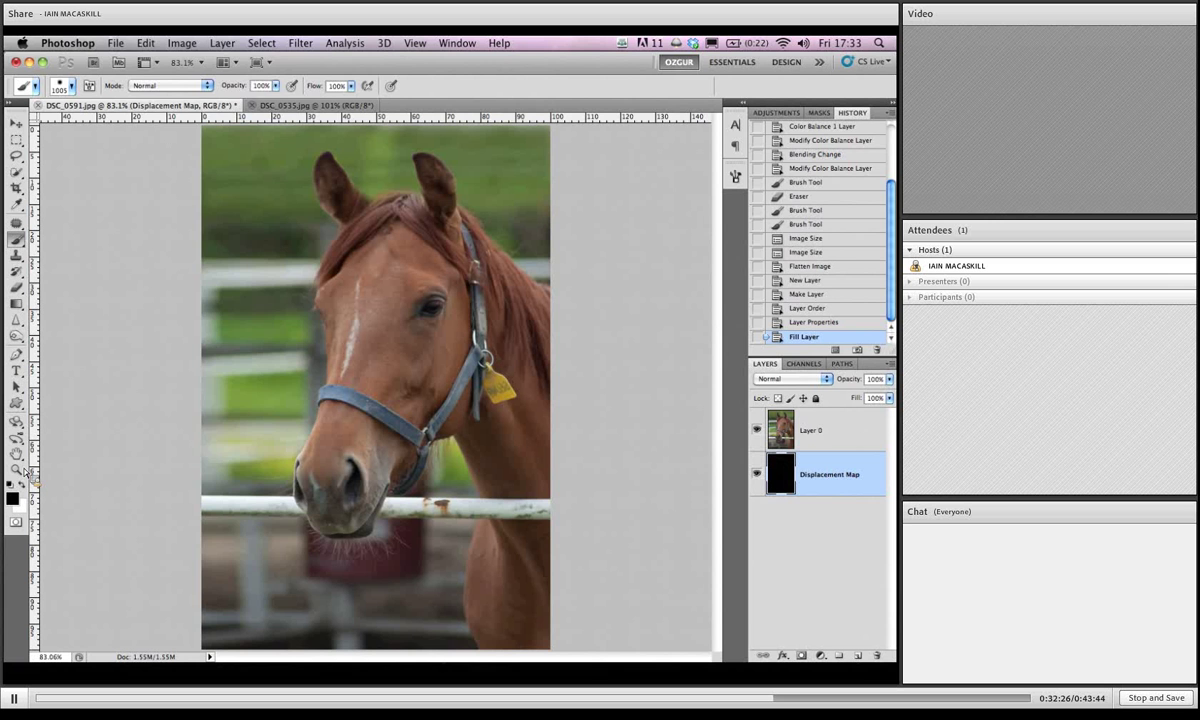
Lower the horse photo layer Layer 0 to 22% opacity.
{"action": "left_click", "coordinate": [145, 43]}
{"action": "left_click", "coordinate": [772, 490]}
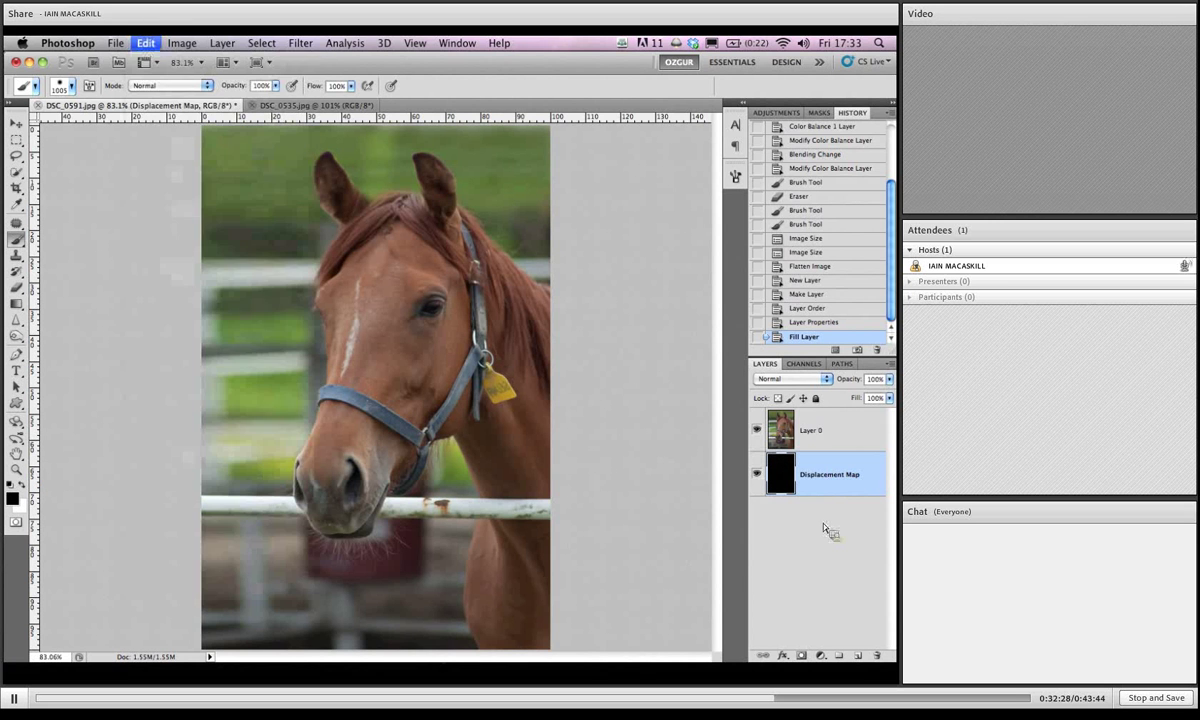
{"action": "left_click", "coordinate": [790, 435]}
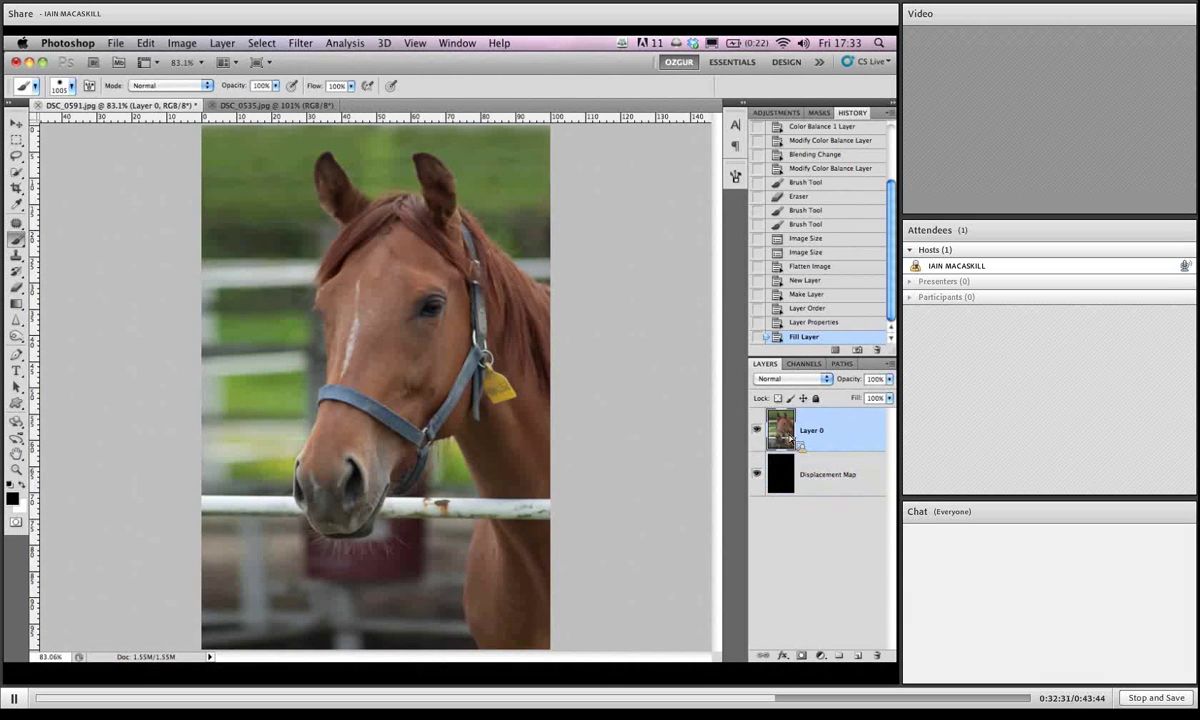
{"action": "left_click", "coordinate": [889, 380]}
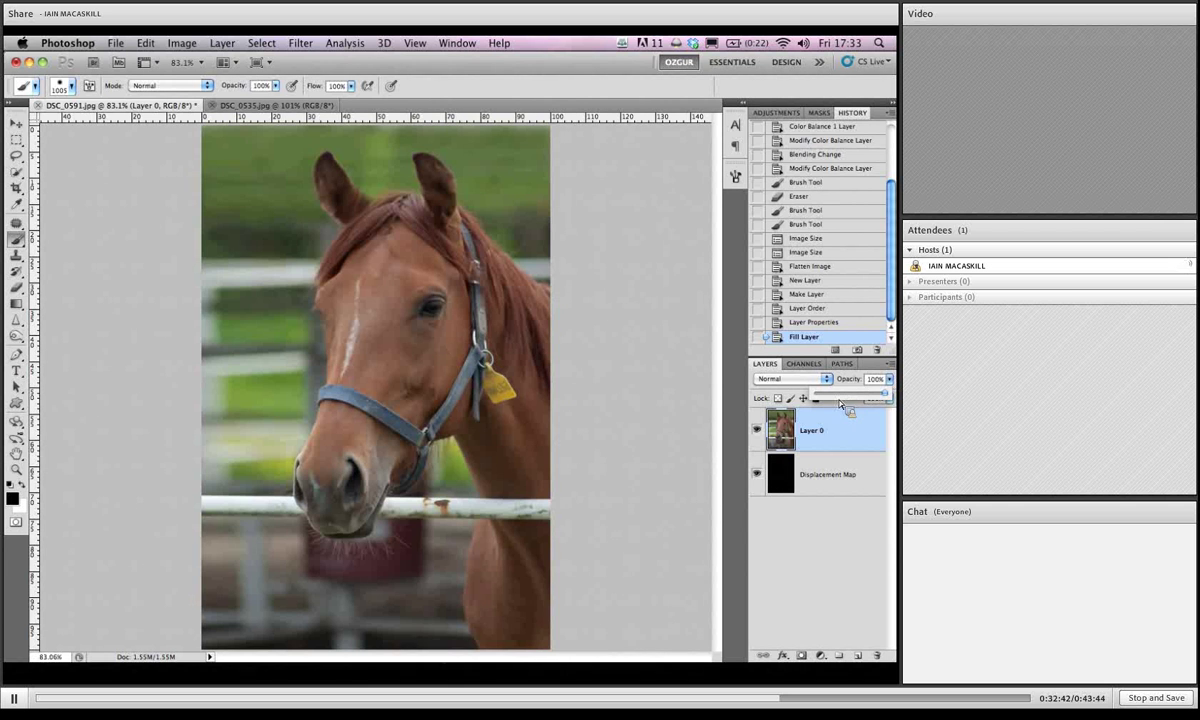
{"action": "left_click_drag", "start_coordinate": [846, 401], "coordinate": [840, 400]}
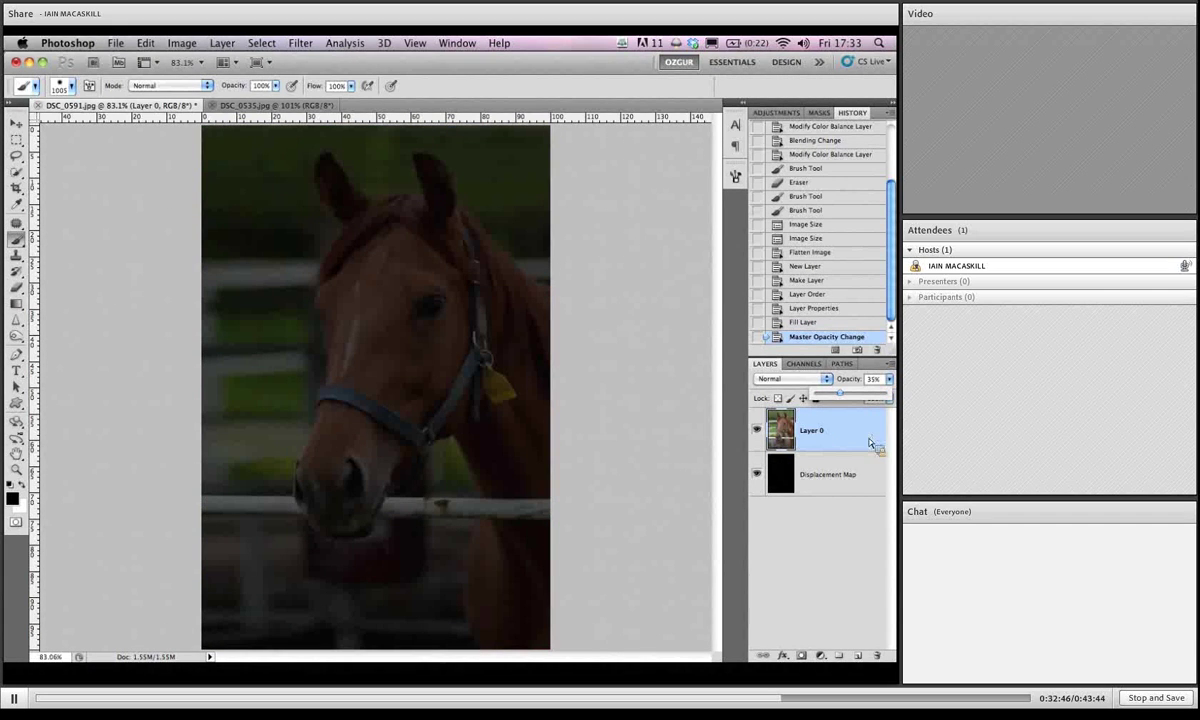
{"action": "left_click_drag", "start_coordinate": [847, 400], "coordinate": [840, 401]}
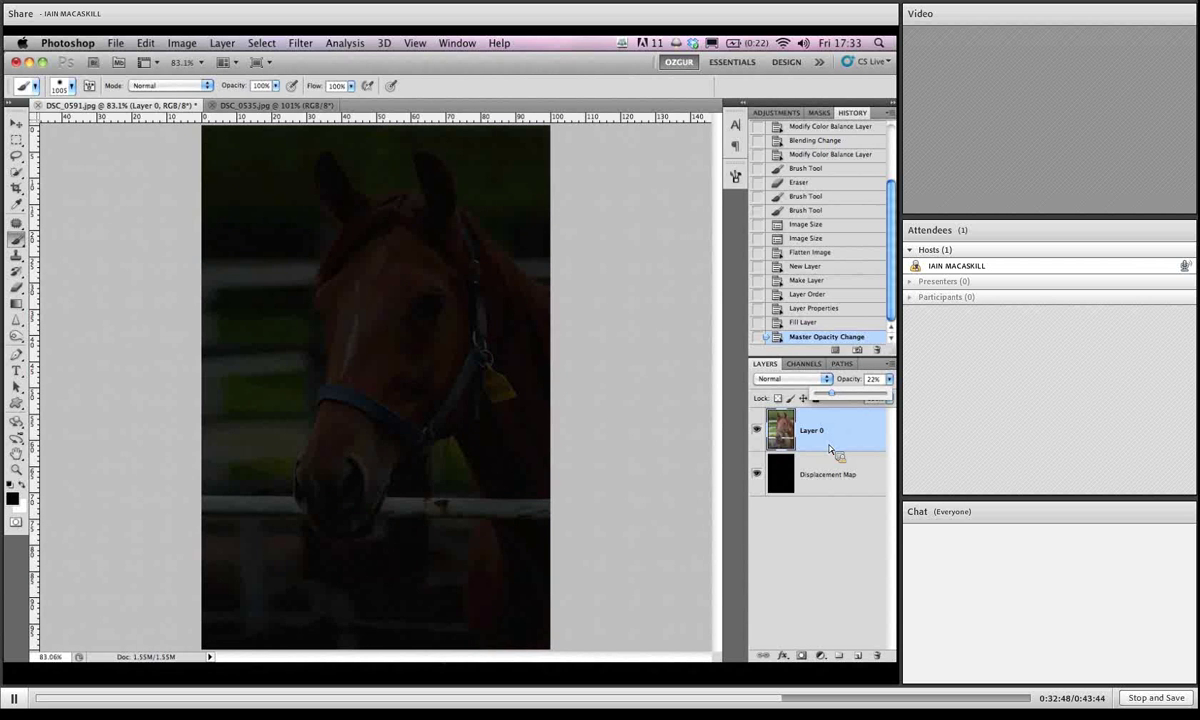
On the Displacement Map layer, set the brush to size 76 at 35% opacity and paint a first stroke.
{"action": "left_click", "coordinate": [823, 478]}
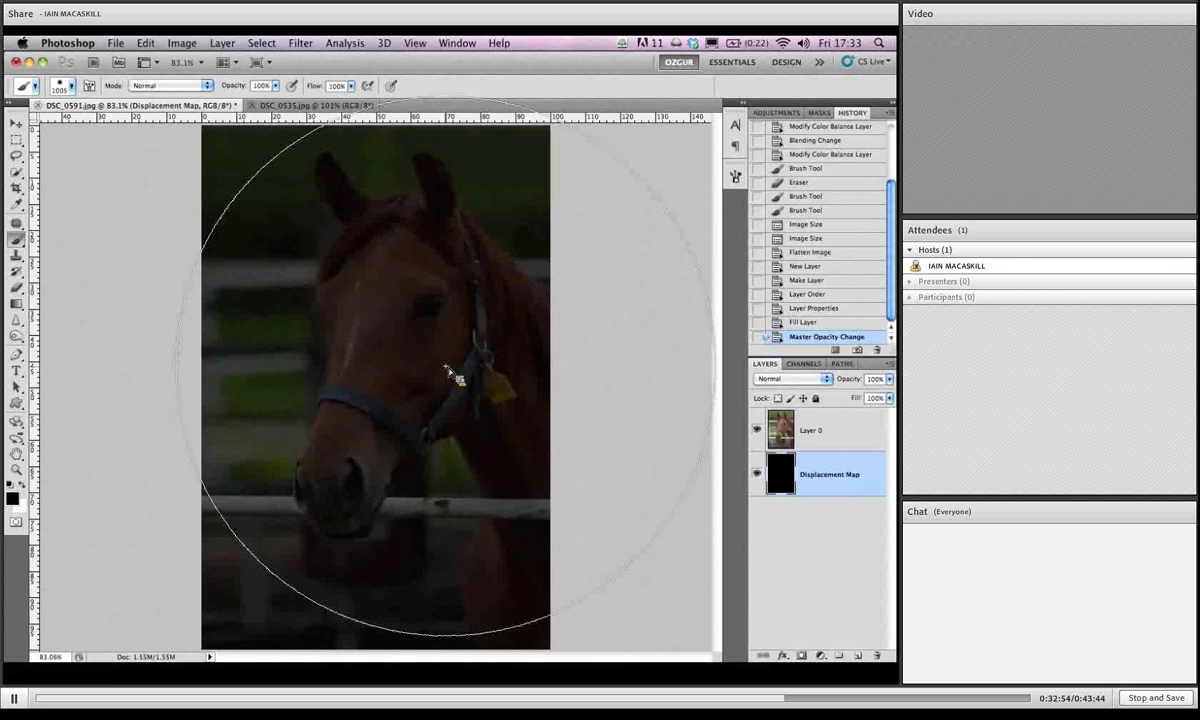
{"action": "left_click_drag", "start_coordinate": [450, 375], "coordinate": [236, 391]}
{"action": "left_click_drag", "start_coordinate": [340, 366], "coordinate": [338, 362]}
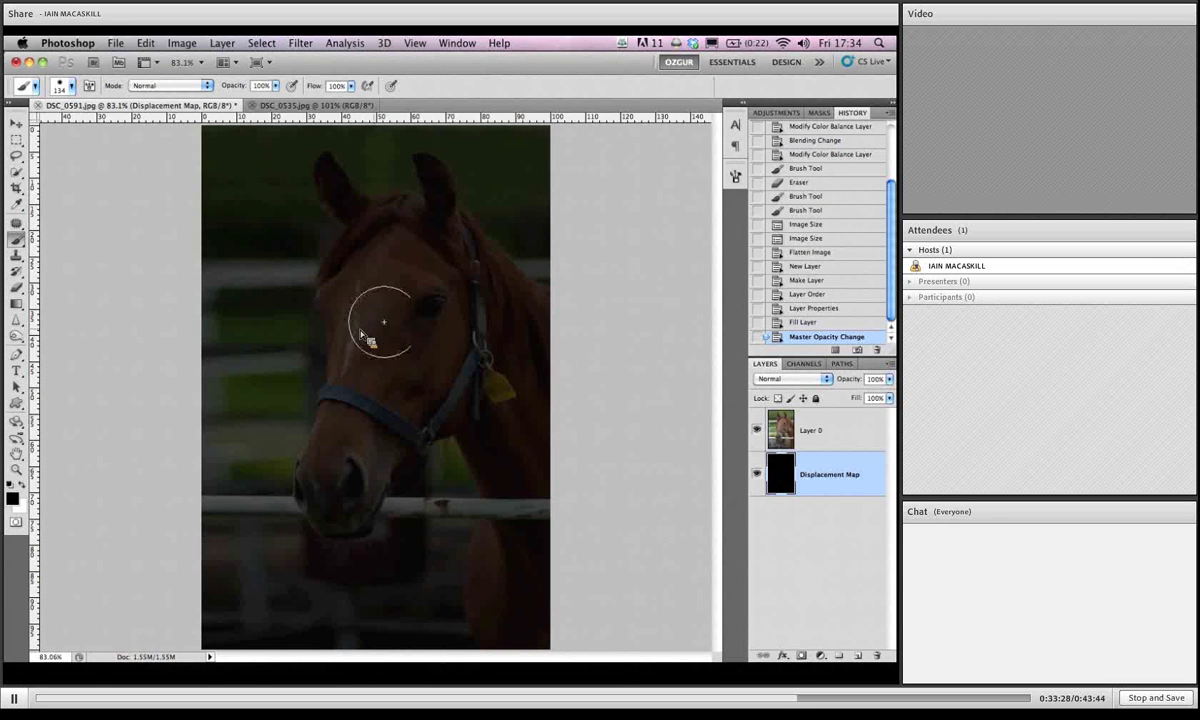
{"action": "left_click_drag", "start_coordinate": [392, 314], "coordinate": [397, 320]}
{"action": "left_click_drag", "start_coordinate": [380, 318], "coordinate": [372, 310]}
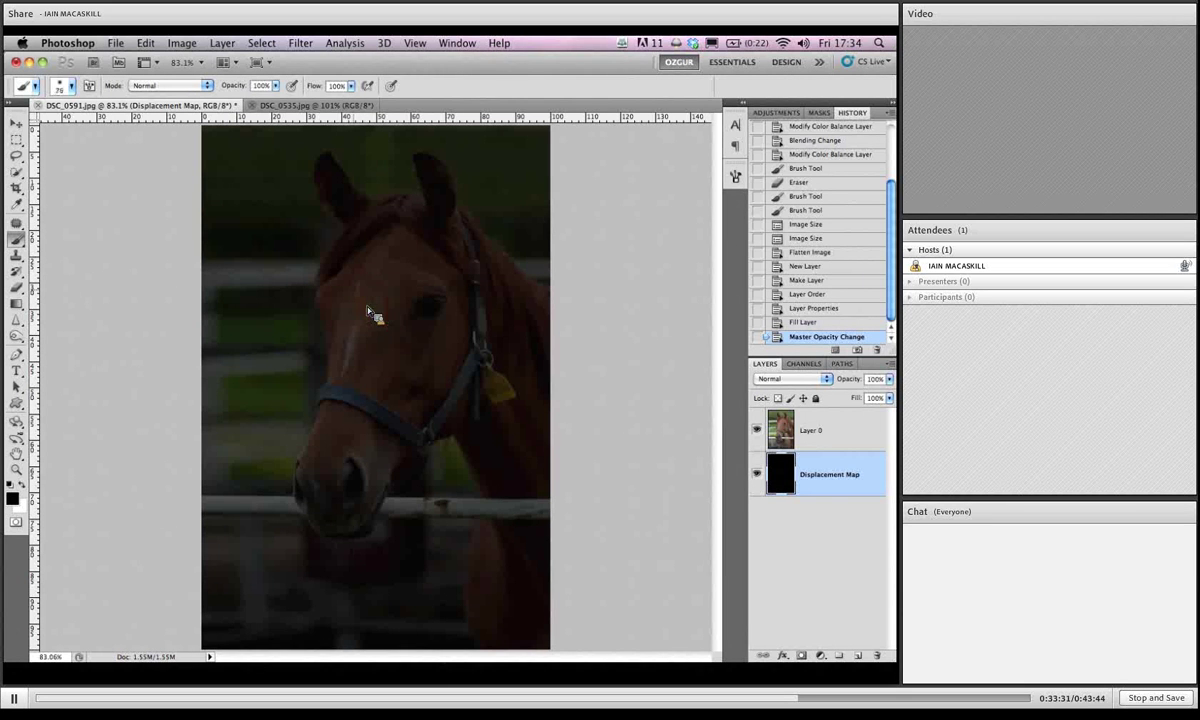
{"action": "left_click", "coordinate": [276, 85]}
{"action": "left_click_drag", "start_coordinate": [264, 101], "coordinate": [240, 105]}
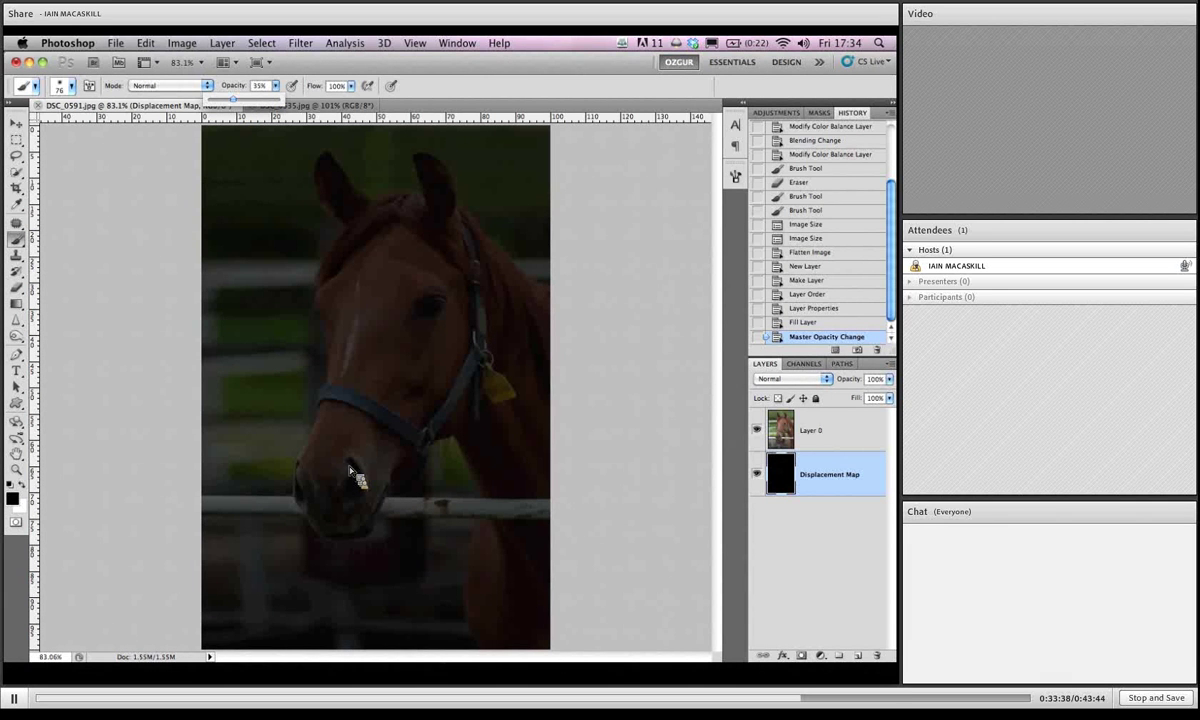
{"action": "mouse_move", "coordinate": [450, 538]}
{"action": "left_mouse_down"}
{"action": "mouse_move", "coordinate": [490, 543]}
{"action": "mouse_move", "coordinate": [493, 567]}
{"action": "left_mouse_up"}
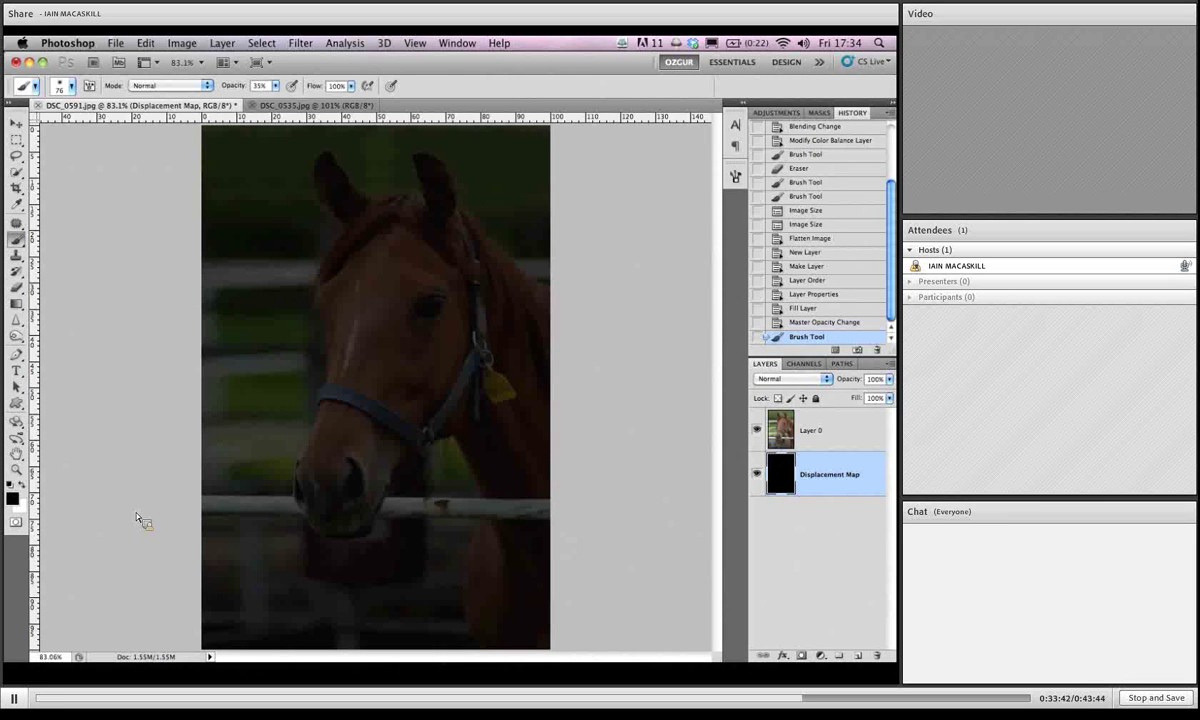
Paint white strokes over the neck, mane, face and noseband, enlarging the brush to 102.
{"action": "left_click", "coordinate": [24, 486]}
{"action": "mouse_move", "coordinate": [497, 546]}
{"action": "left_mouse_down"}
{"action": "mouse_move", "coordinate": [491, 648]}
{"action": "mouse_move", "coordinate": [505, 548]}
{"action": "mouse_move", "coordinate": [527, 649]}
{"action": "mouse_move", "coordinate": [545, 540]}
{"action": "mouse_move", "coordinate": [496, 544]}
{"action": "left_mouse_up"}
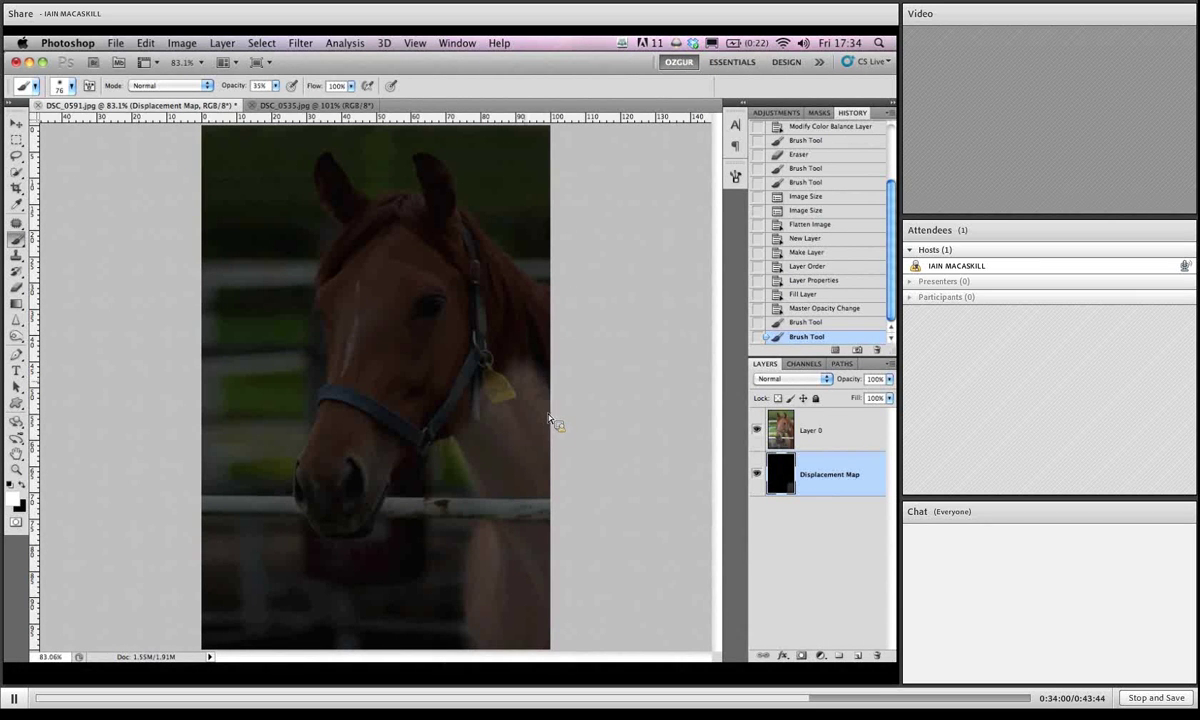
{"action": "mouse_move", "coordinate": [559, 366]}
{"action": "left_mouse_down"}
{"action": "mouse_move", "coordinate": [525, 314]}
{"action": "mouse_move", "coordinate": [548, 297]}
{"action": "mouse_move", "coordinate": [539, 303]}
{"action": "mouse_move", "coordinate": [482, 260]}
{"action": "mouse_move", "coordinate": [433, 174]}
{"action": "mouse_move", "coordinate": [505, 302]}
{"action": "left_mouse_up"}
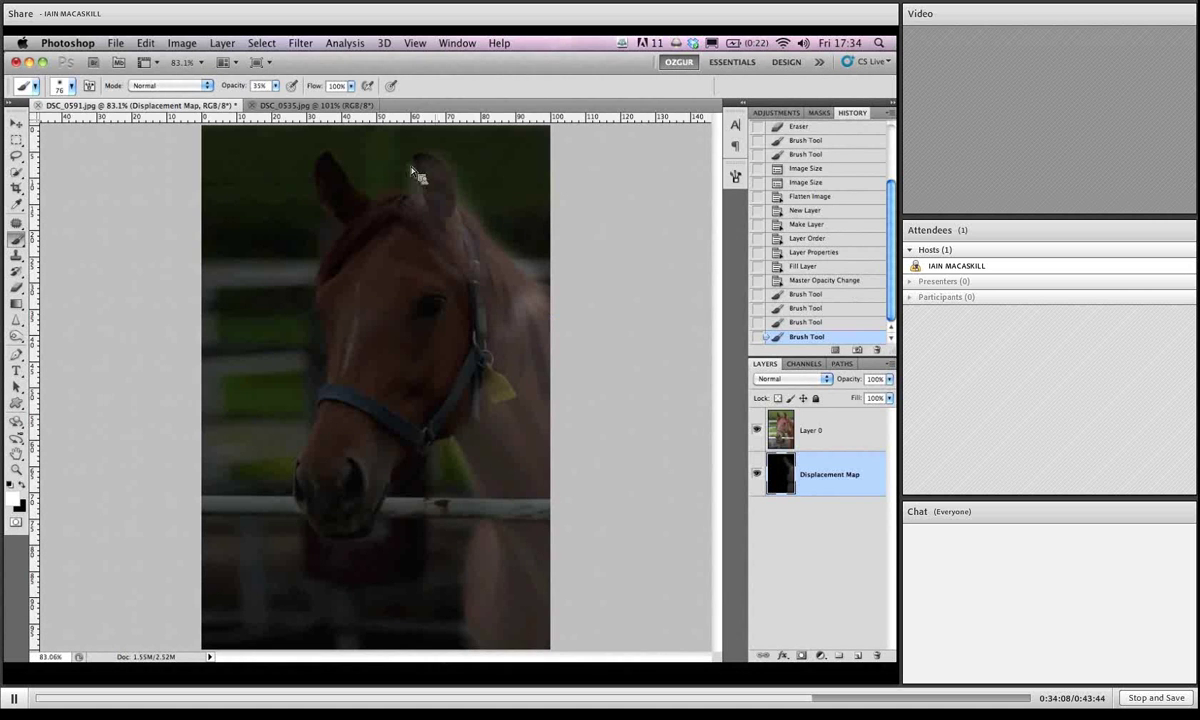
{"action": "mouse_move", "coordinate": [447, 240]}
{"action": "left_mouse_down"}
{"action": "mouse_move", "coordinate": [480, 289]}
{"action": "mouse_move", "coordinate": [418, 233]}
{"action": "mouse_move", "coordinate": [372, 229]}
{"action": "mouse_move", "coordinate": [324, 186]}
{"action": "mouse_move", "coordinate": [330, 178]}
{"action": "left_mouse_up"}
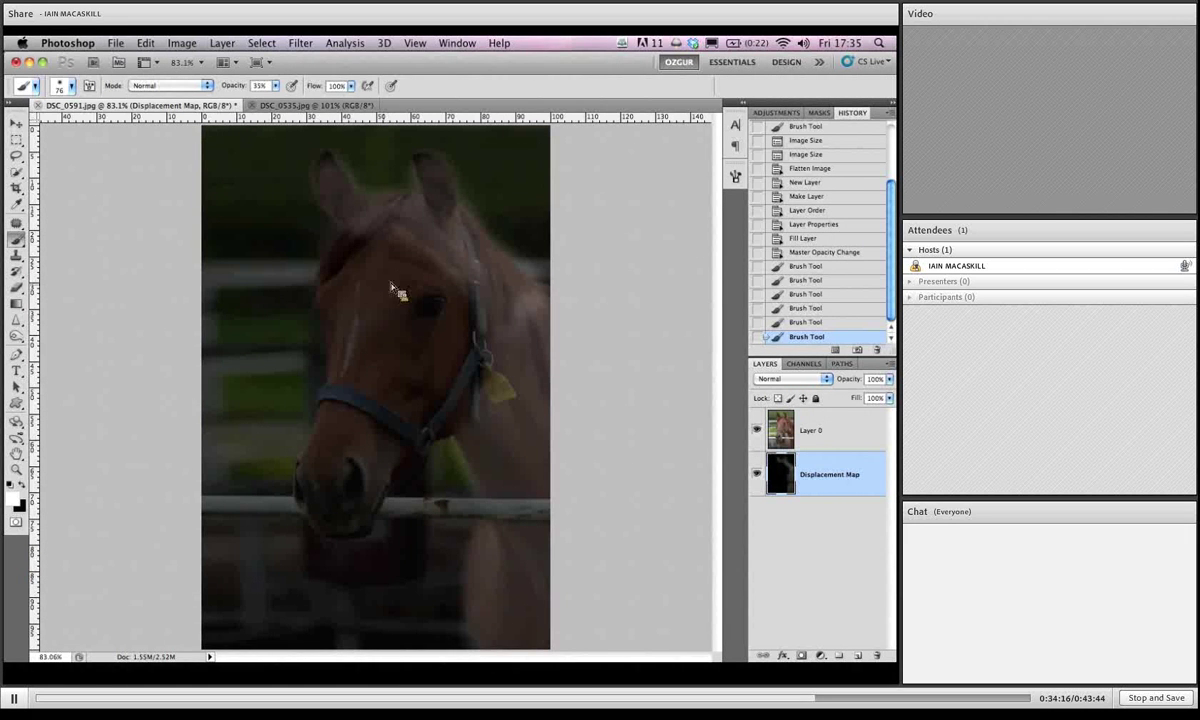
{"action": "key", "text": "bracketright"}
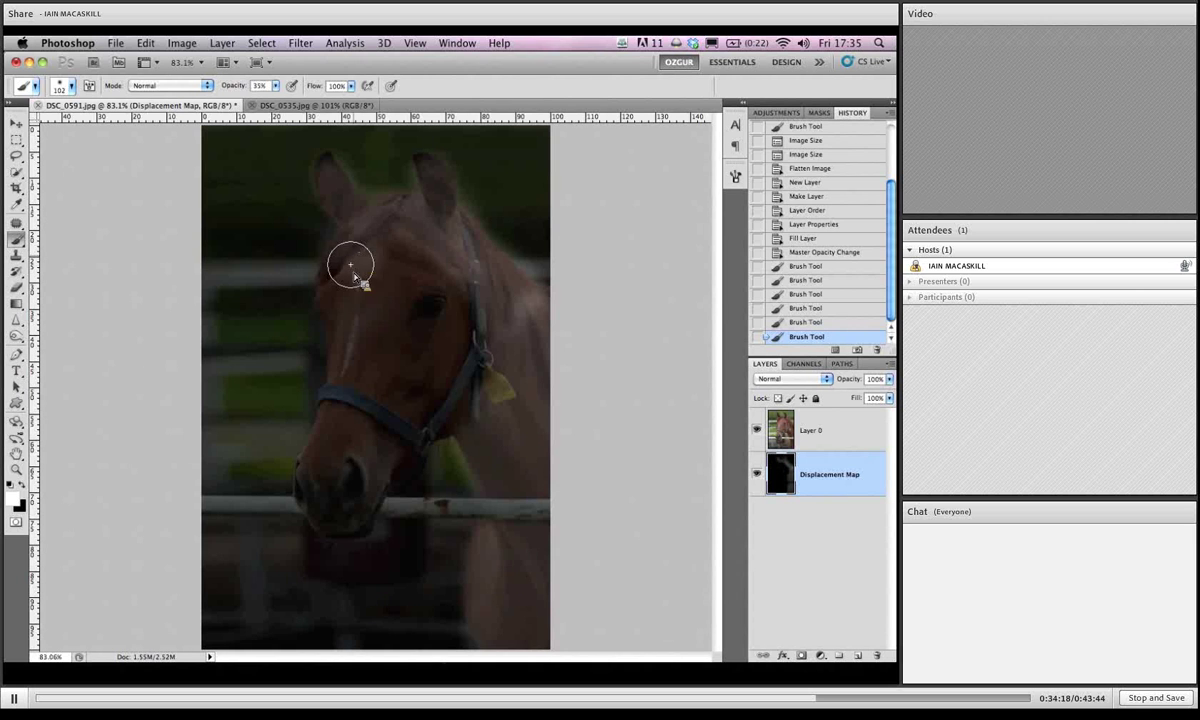
{"action": "mouse_move", "coordinate": [351, 265]}
{"action": "left_mouse_down"}
{"action": "mouse_move", "coordinate": [338, 407]}
{"action": "mouse_move", "coordinate": [313, 499]}
{"action": "mouse_move", "coordinate": [334, 511]}
{"action": "mouse_move", "coordinate": [357, 483]}
{"action": "mouse_move", "coordinate": [363, 425]}
{"action": "mouse_move", "coordinate": [383, 392]}
{"action": "mouse_move", "coordinate": [394, 252]}
{"action": "mouse_move", "coordinate": [415, 265]}
{"action": "mouse_move", "coordinate": [428, 302]}
{"action": "mouse_move", "coordinate": [410, 402]}
{"action": "mouse_move", "coordinate": [375, 477]}
{"action": "mouse_move", "coordinate": [458, 394]}
{"action": "mouse_move", "coordinate": [444, 270]}
{"action": "left_mouse_up"}
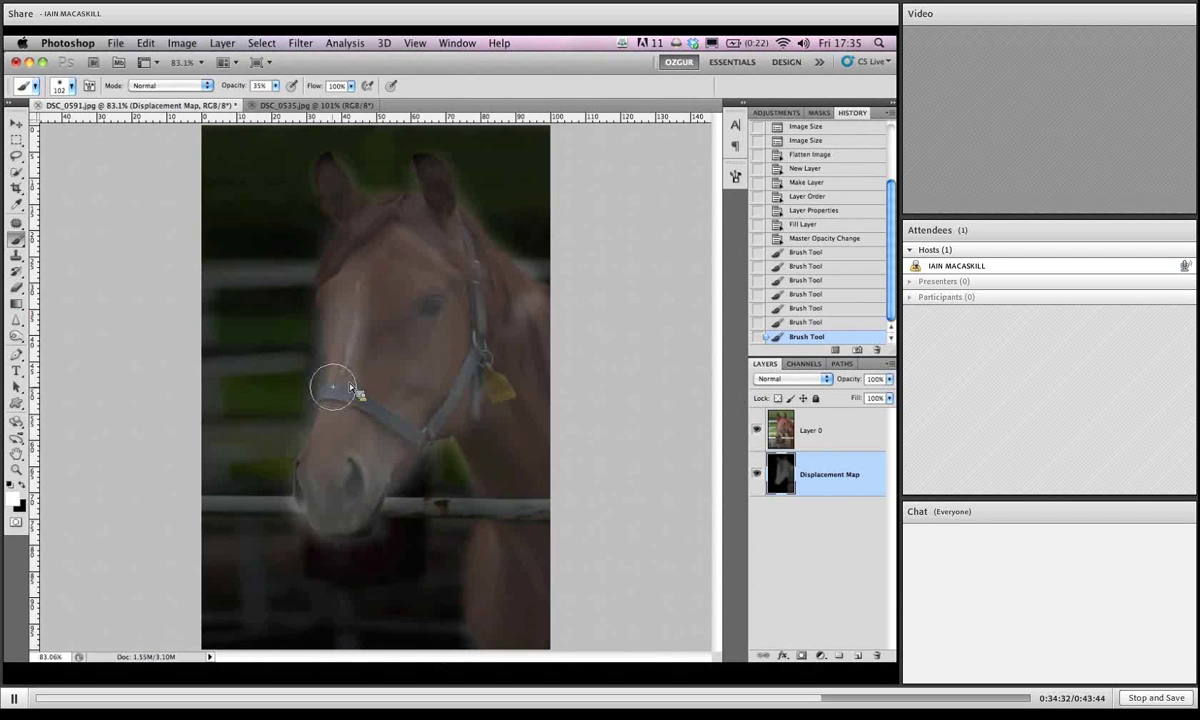
{"action": "mouse_move", "coordinate": [333, 388]}
{"action": "left_mouse_down"}
{"action": "mouse_move", "coordinate": [384, 405]}
{"action": "mouse_move", "coordinate": [416, 380]}
{"action": "mouse_move", "coordinate": [361, 389]}
{"action": "left_mouse_up"}
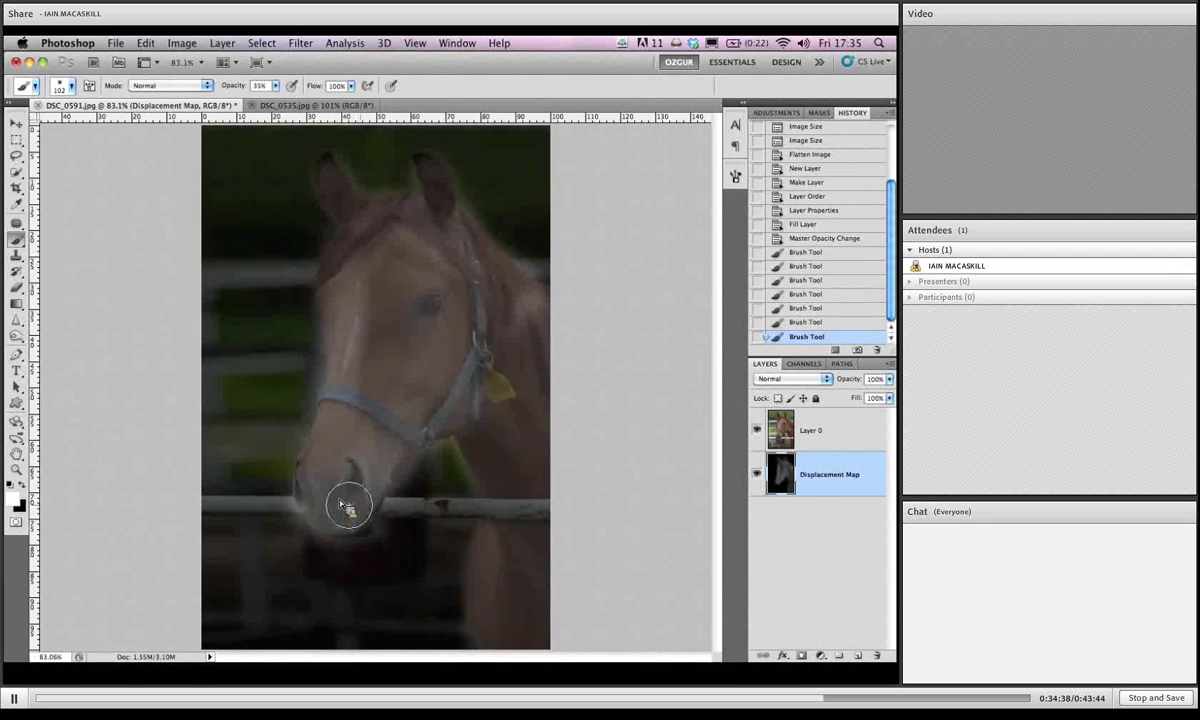
Brighten the muzzle, blaze, forehead and both ears on the map, toggling Layer 0 to check.
{"action": "left_click", "coordinate": [757, 431]}
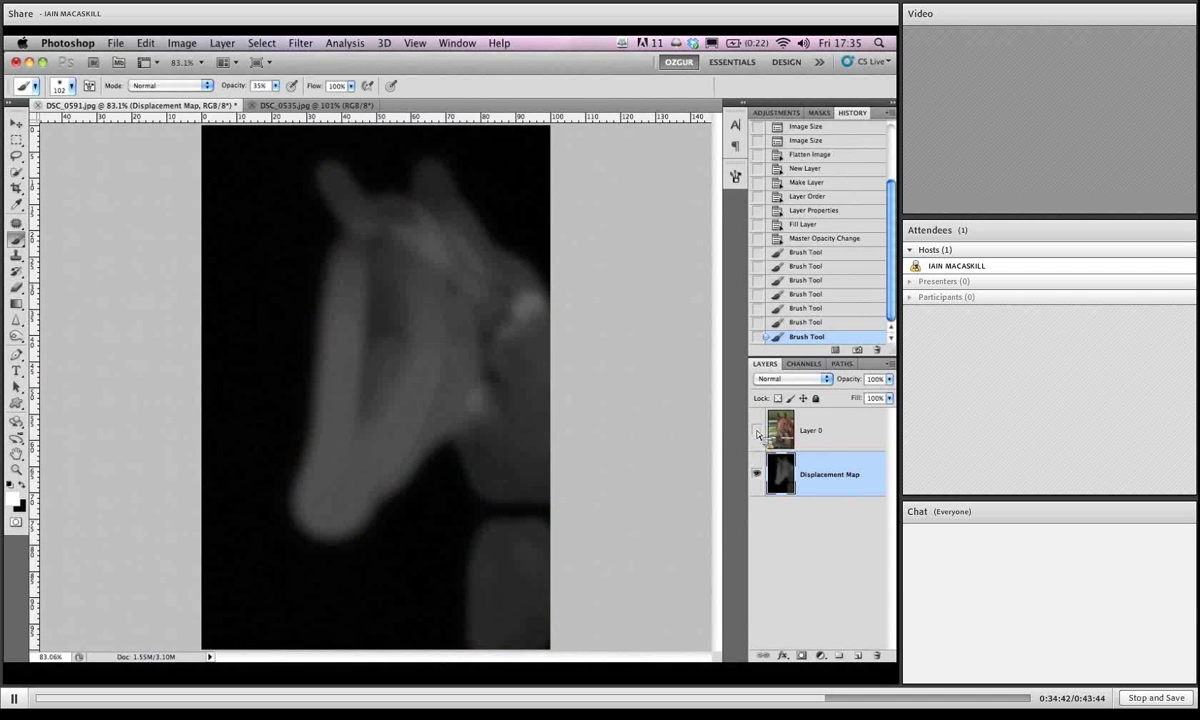
{"action": "left_click", "coordinate": [757, 431]}
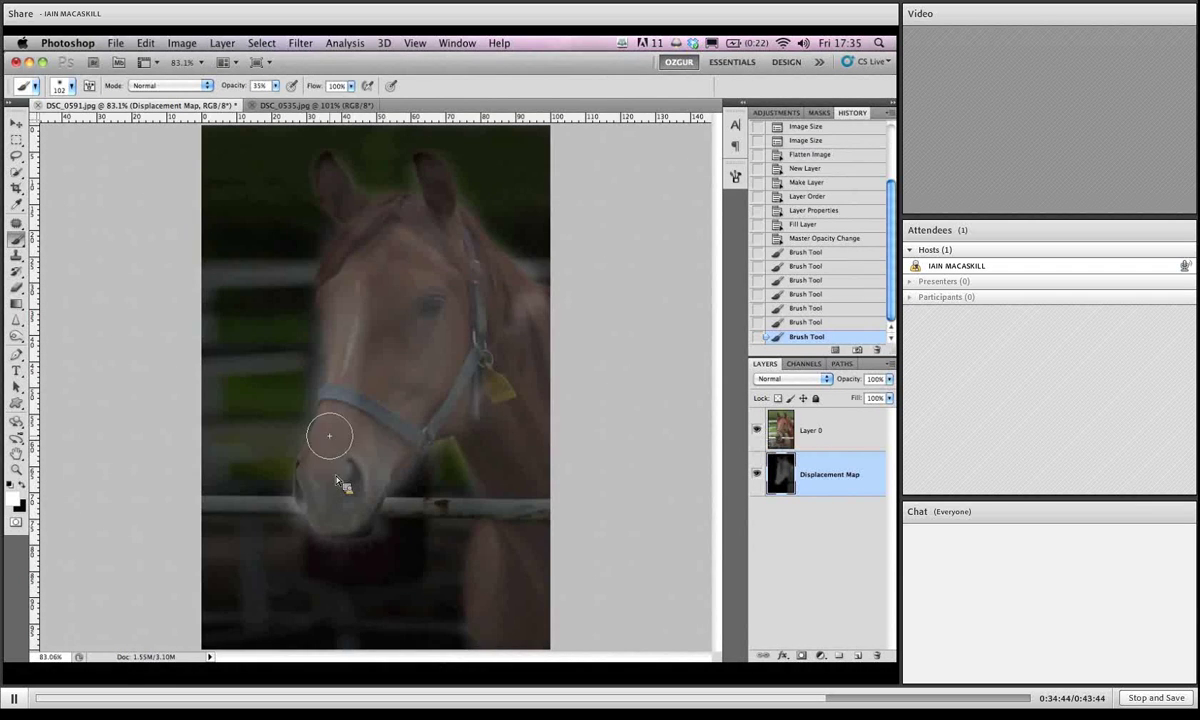
{"action": "mouse_move", "coordinate": [320, 463]}
{"action": "left_mouse_down"}
{"action": "mouse_move", "coordinate": [369, 463]}
{"action": "mouse_move", "coordinate": [337, 436]}
{"action": "mouse_move", "coordinate": [338, 301]}
{"action": "mouse_move", "coordinate": [378, 234]}
{"action": "left_mouse_up"}
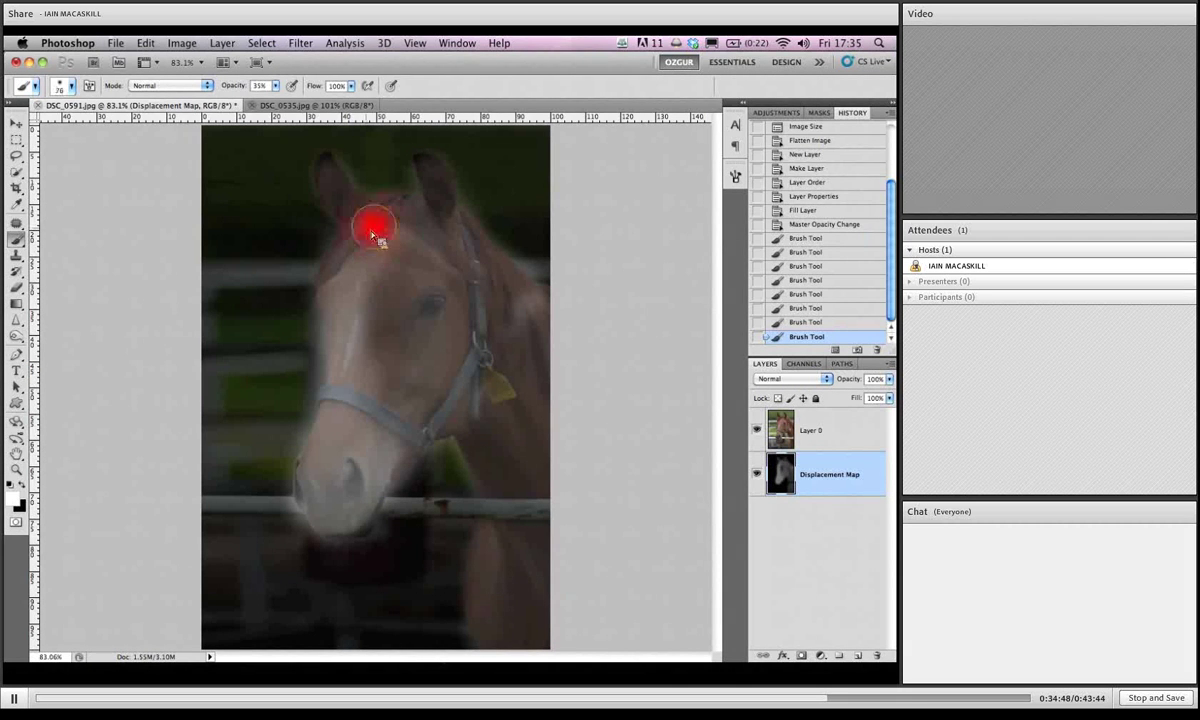
{"action": "mouse_move", "coordinate": [338, 195]}
{"action": "left_mouse_down"}
{"action": "mouse_move", "coordinate": [342, 180]}
{"action": "mouse_move", "coordinate": [323, 188]}
{"action": "left_mouse_up"}
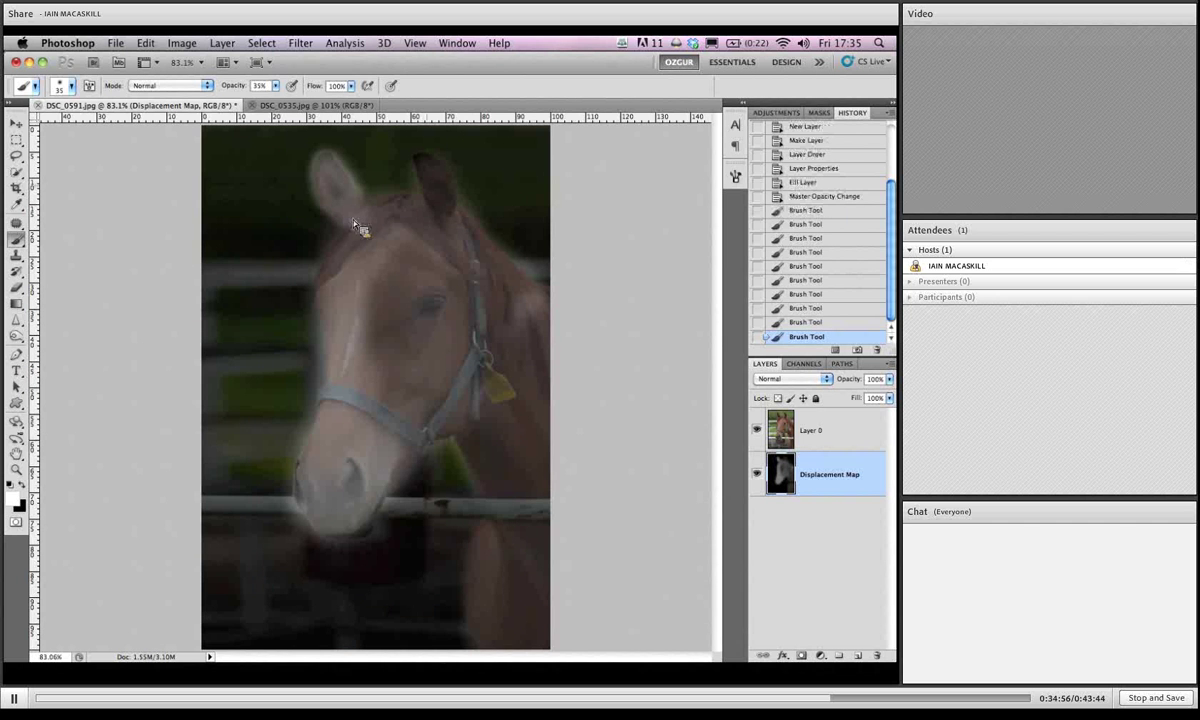
{"action": "mouse_move", "coordinate": [408, 186]}
{"action": "left_mouse_down"}
{"action": "mouse_move", "coordinate": [450, 184]}
{"action": "mouse_move", "coordinate": [454, 218]}
{"action": "mouse_move", "coordinate": [407, 213]}
{"action": "mouse_move", "coordinate": [379, 227]}
{"action": "mouse_move", "coordinate": [330, 275]}
{"action": "mouse_move", "coordinate": [337, 313]}
{"action": "left_mouse_up"}
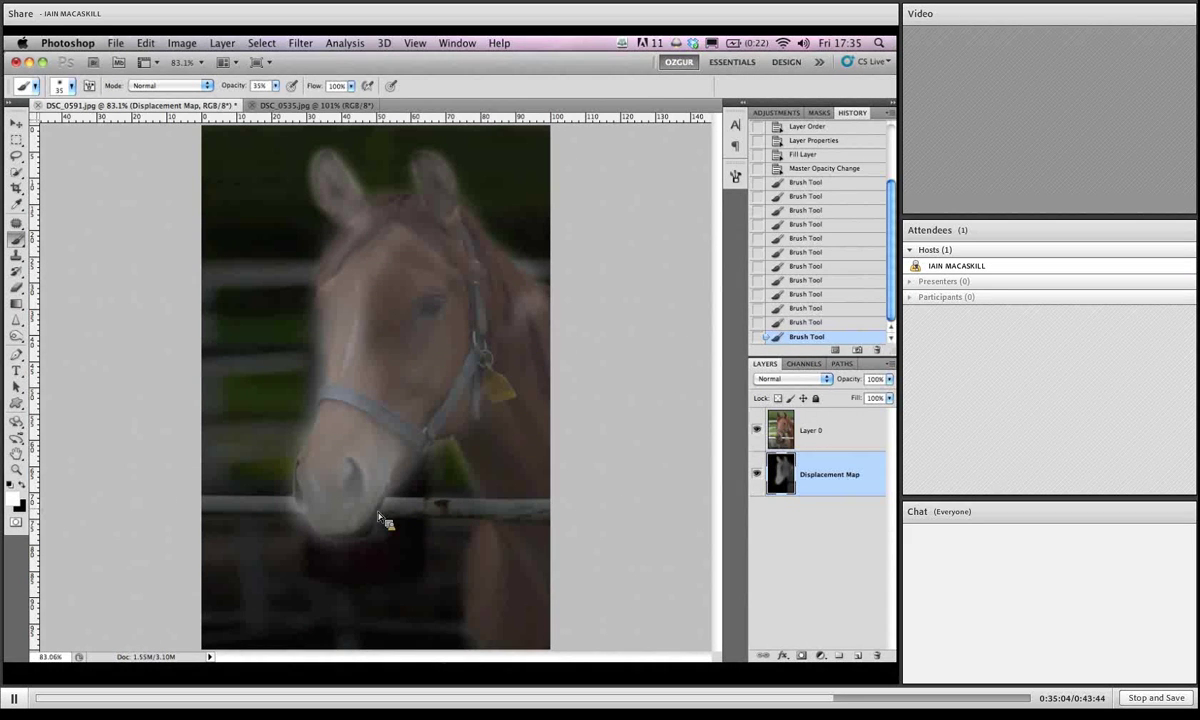
{"action": "left_click", "coordinate": [757, 430]}
{"action": "left_click", "coordinate": [757, 430]}
{"action": "left_click", "coordinate": [758, 430]}
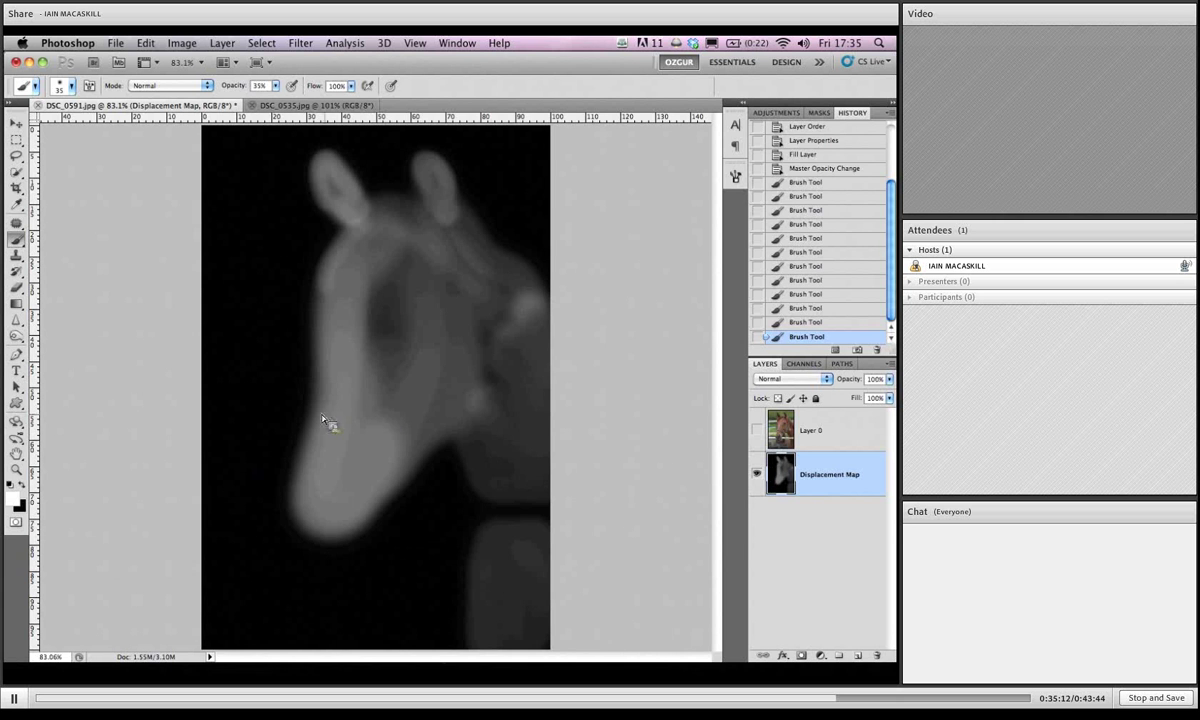
Rework the muzzle and nose, then brighten the left ear with a 57-pixel white brush.
{"action": "left_click", "coordinate": [415, 403]}
{"action": "mouse_move", "coordinate": [368, 450]}
{"action": "left_mouse_down"}
{"action": "mouse_move", "coordinate": [351, 477]}
{"action": "mouse_move", "coordinate": [300, 491]}
{"action": "mouse_move", "coordinate": [373, 481]}
{"action": "mouse_move", "coordinate": [330, 485]}
{"action": "mouse_move", "coordinate": [359, 497]}
{"action": "mouse_move", "coordinate": [351, 505]}
{"action": "left_mouse_up"}
{"action": "key", "text": "ctrl+z"}
{"action": "mouse_move", "coordinate": [343, 458]}
{"action": "left_mouse_down"}
{"action": "mouse_move", "coordinate": [350, 403]}
{"action": "mouse_move", "coordinate": [364, 420]}
{"action": "mouse_move", "coordinate": [375, 382]}
{"action": "mouse_move", "coordinate": [389, 292]}
{"action": "mouse_move", "coordinate": [390, 419]}
{"action": "mouse_move", "coordinate": [365, 492]}
{"action": "mouse_move", "coordinate": [425, 402]}
{"action": "mouse_move", "coordinate": [356, 522]}
{"action": "left_mouse_up"}
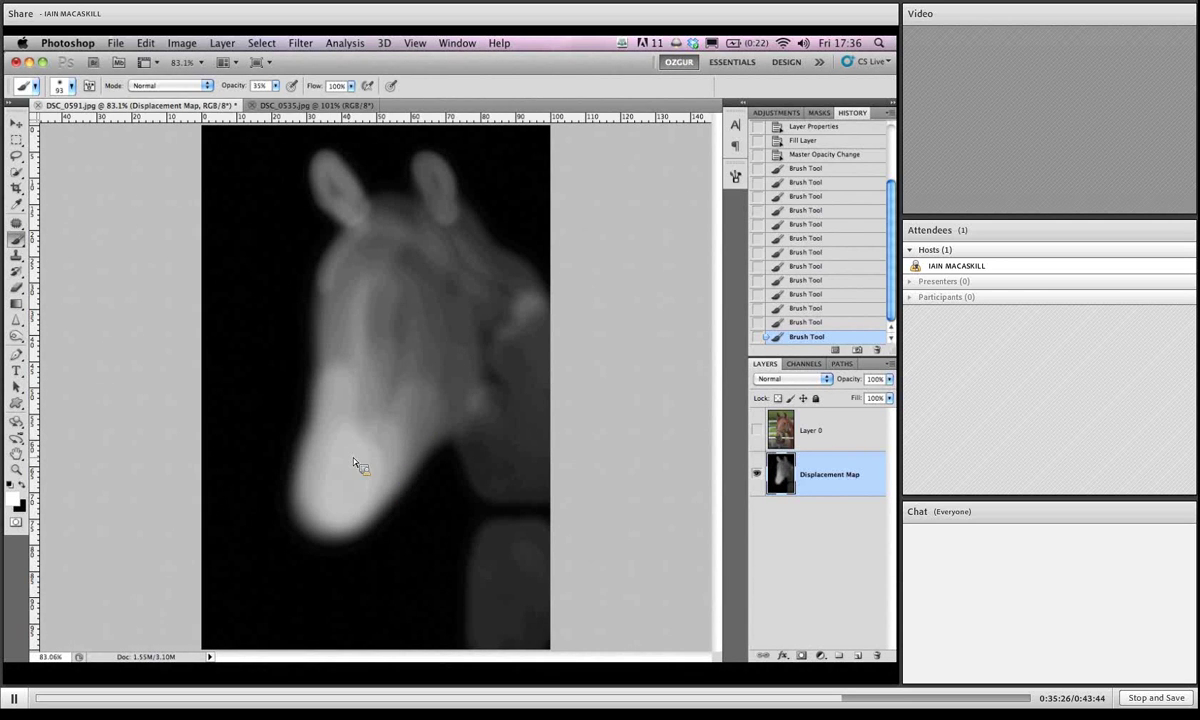
{"action": "left_click_drag", "start_coordinate": [356, 469], "coordinate": [349, 352]}
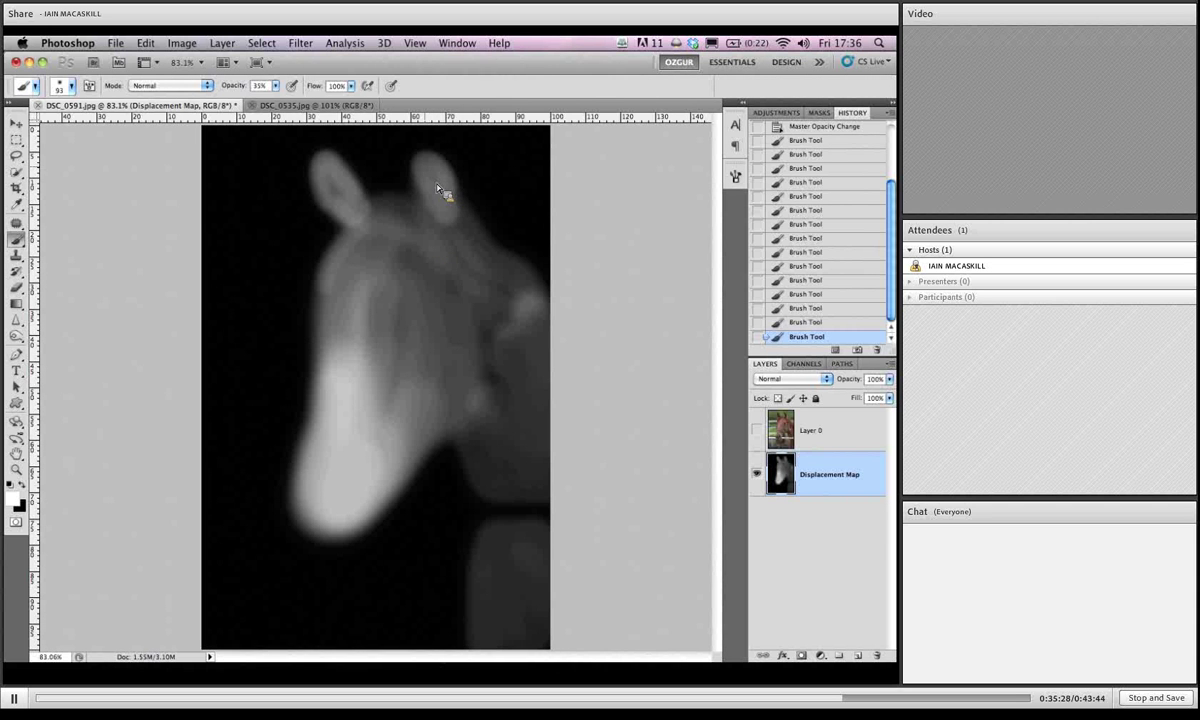
{"action": "left_click", "coordinate": [352, 197], "text": "alt"}
{"action": "left_click_drag", "start_coordinate": [375, 196], "coordinate": [326, 186]}
{"action": "key", "text": "x"}
{"action": "left_click", "coordinate": [344, 190]}
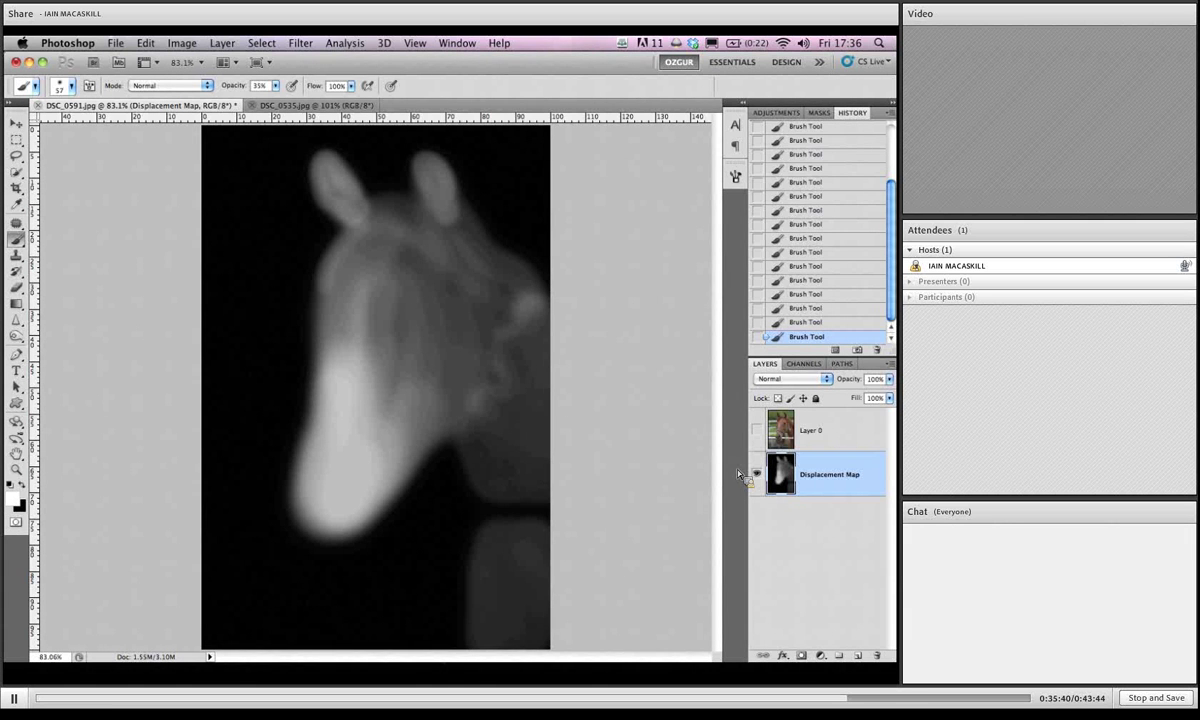
{"action": "left_click", "coordinate": [757, 430]}
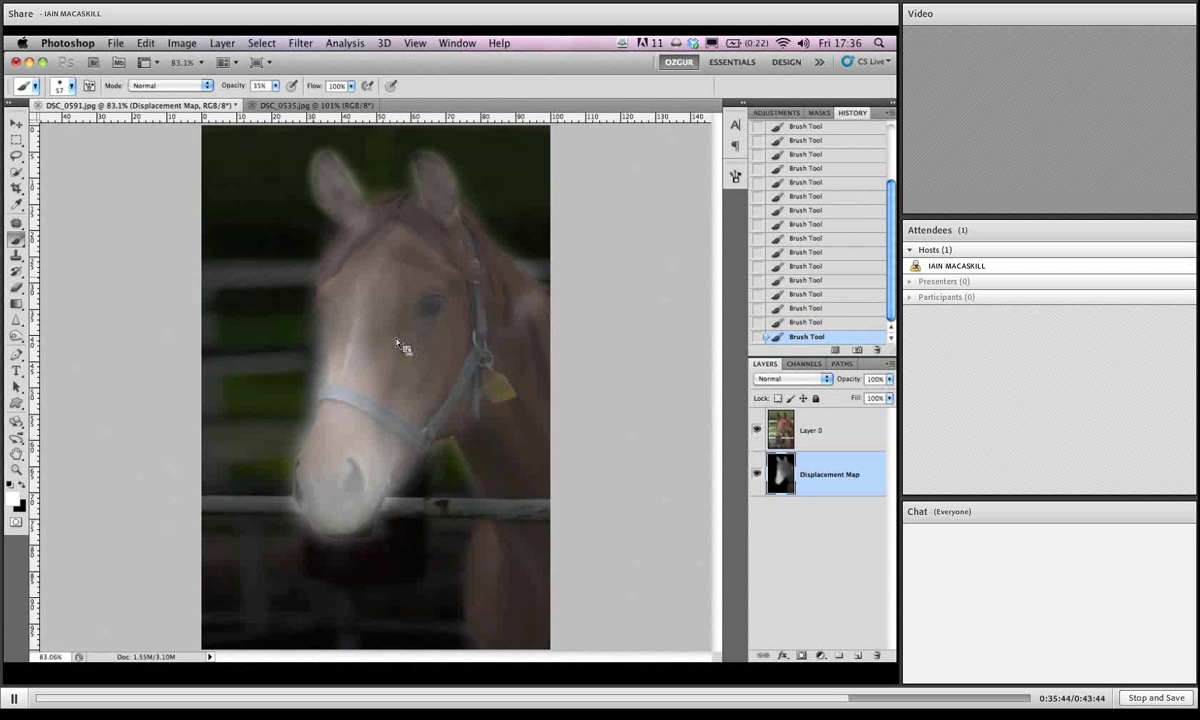
Cancel the Save As and show the horse photo layer at full colour.
{"action": "left_click", "coordinate": [160, 43]}
{"action": "left_click", "coordinate": [152, 263]}
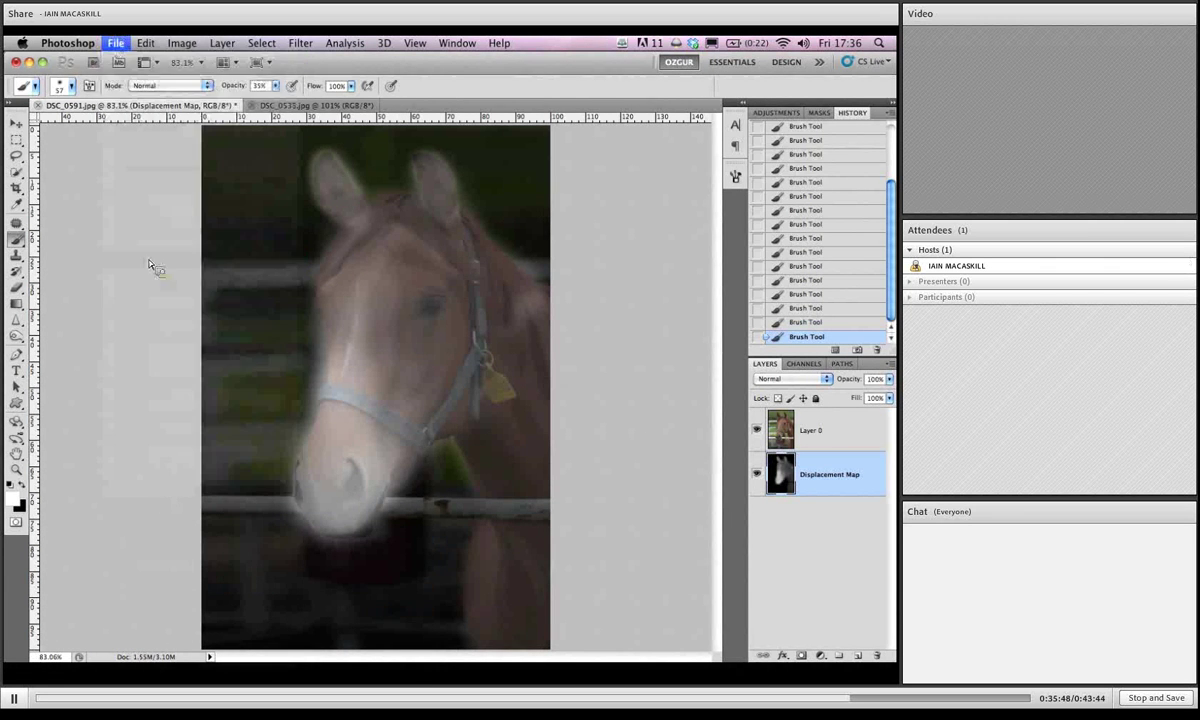
{"action": "key", "text": "Escape"}
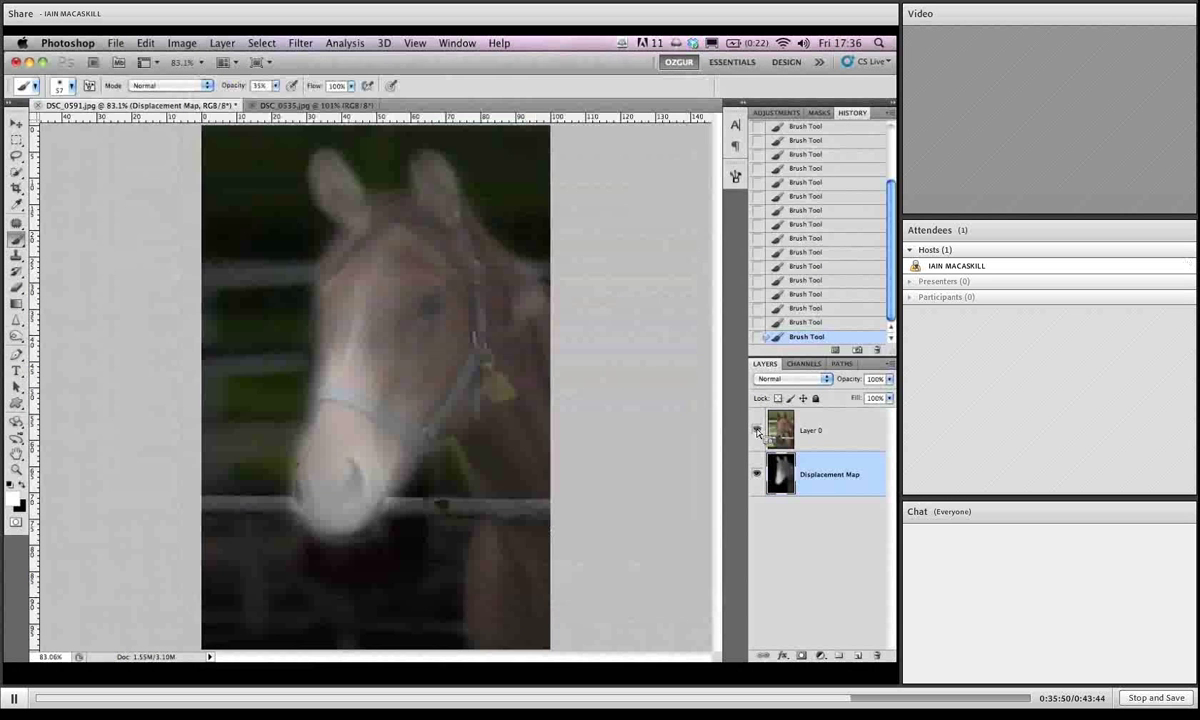
{"action": "left_click", "coordinate": [757, 430]}
Resize the brush to 88 pixels and set its opacity to 100%.
{"action": "left_click_drag", "start_coordinate": [321, 182], "coordinate": [365, 190]}
{"action": "scroll", "coordinate": [420, 200], "scroll_direction": "up", "scroll_amount": 3}
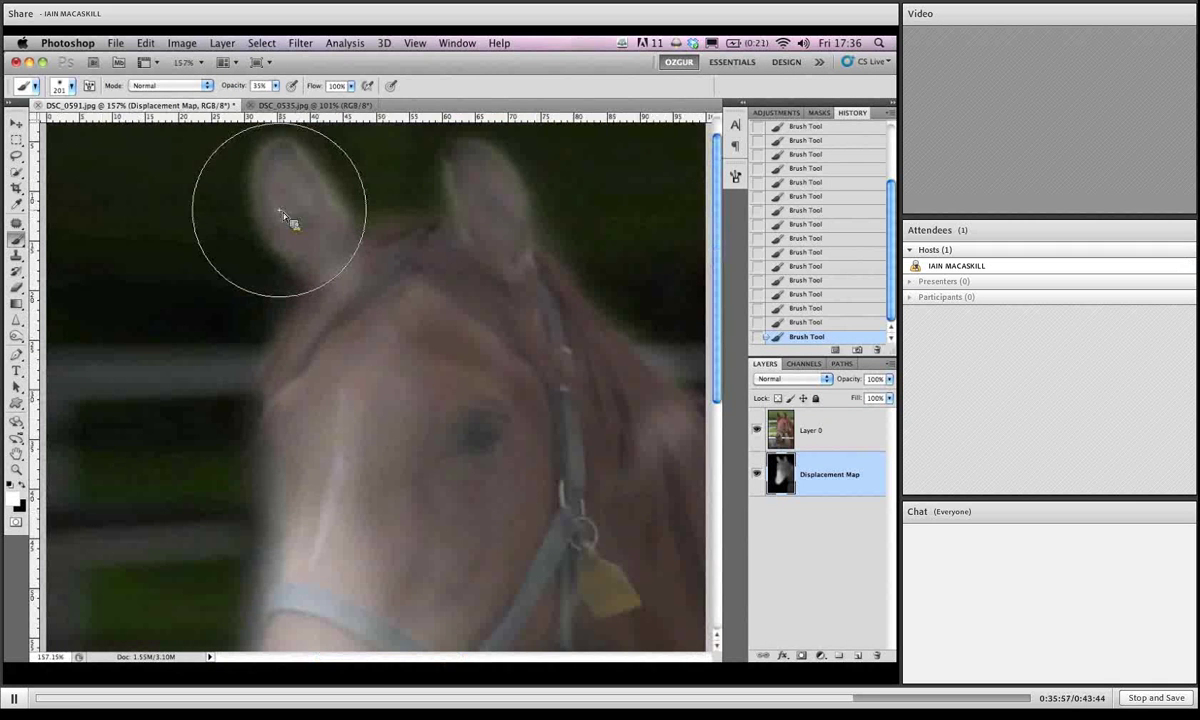
{"action": "left_click_drag", "start_coordinate": [295, 222], "coordinate": [222, 238]}
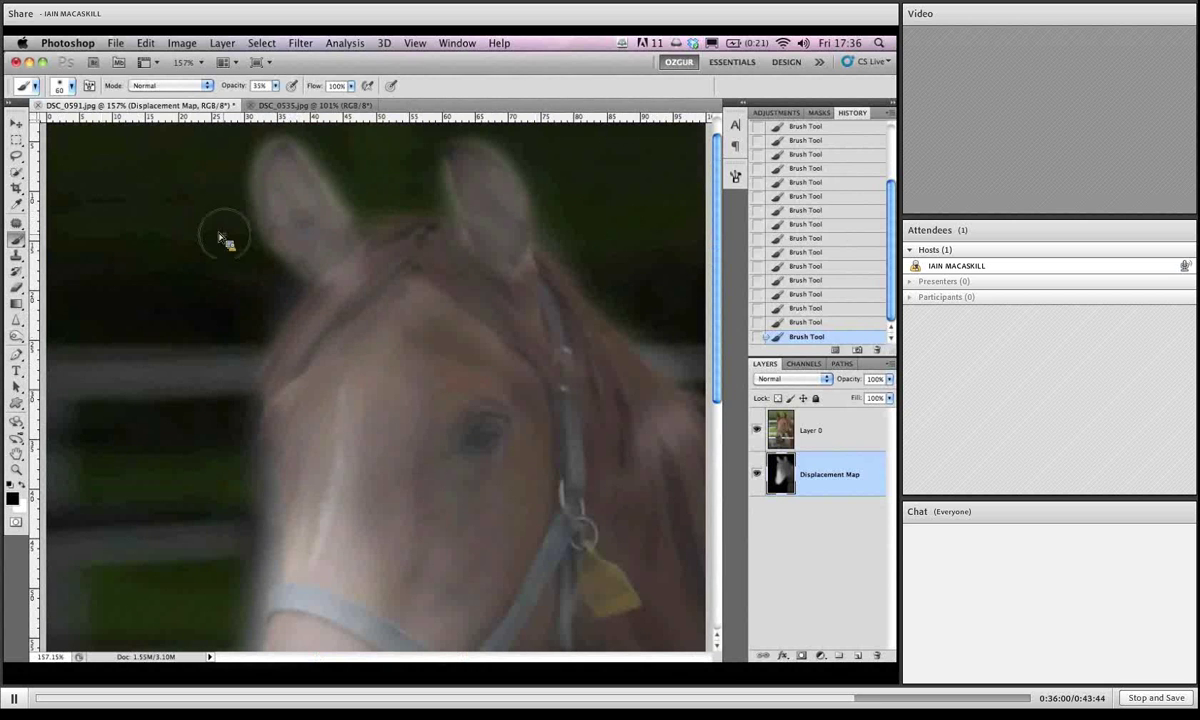
{"action": "key", "text": "0"}
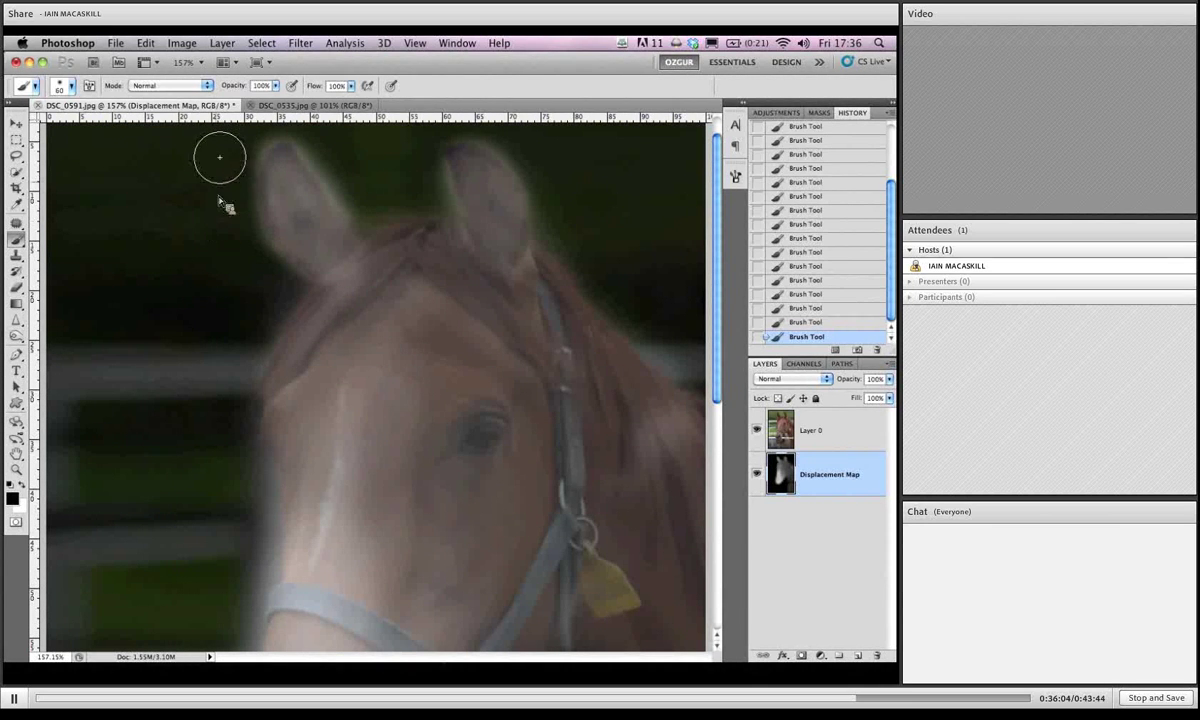
Zoom in on the horse's ears and shrink the brush to 1 pixel.
{"action": "scroll", "coordinate": [220, 160], "scroll_direction": "up", "scroll_amount": 2}
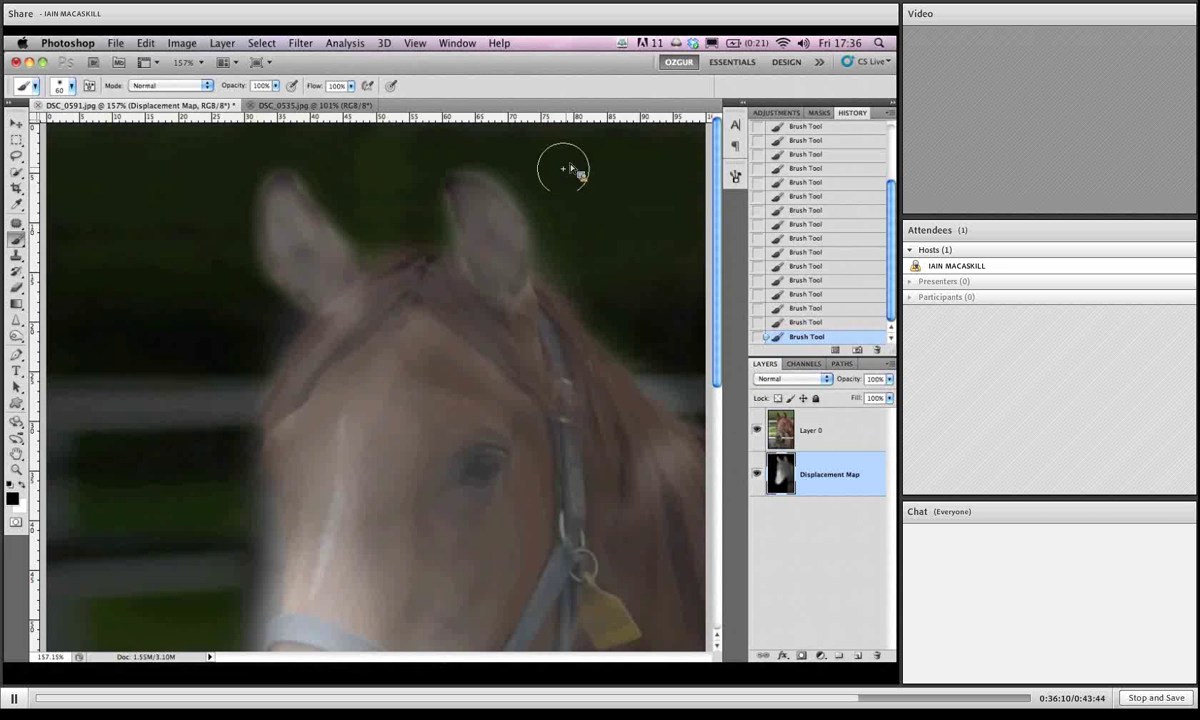
{"action": "scroll", "coordinate": [571, 258], "scroll_direction": "down", "scroll_amount": 2}
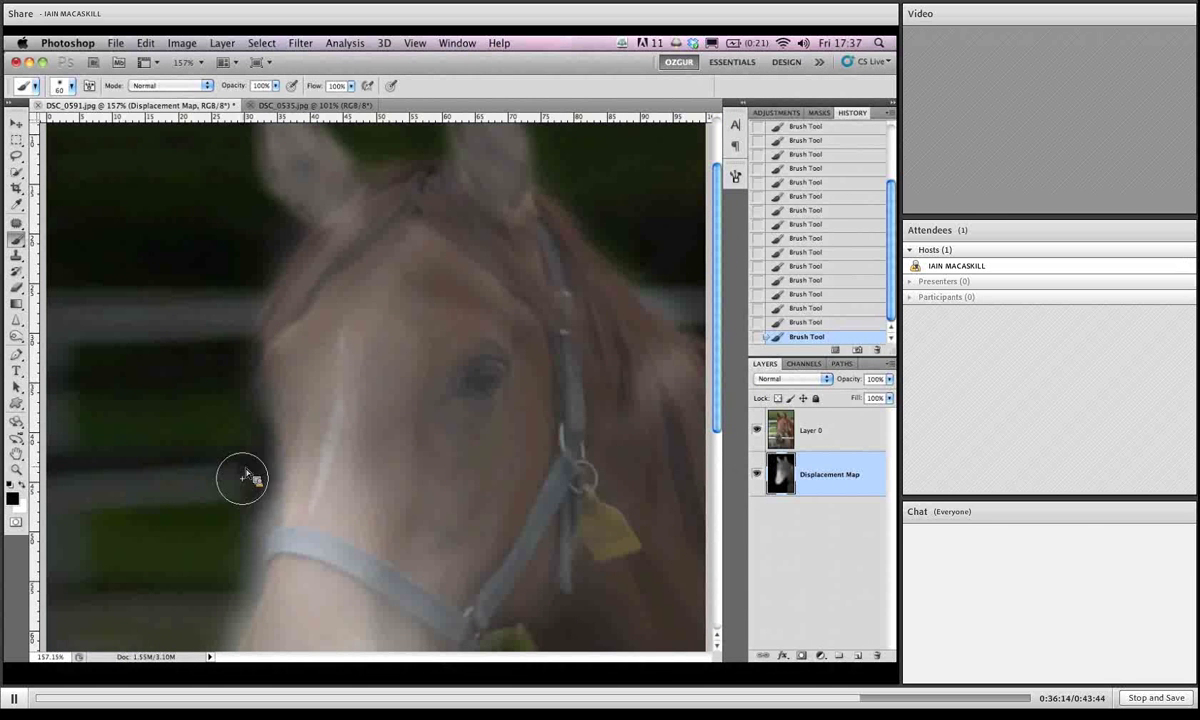
{"action": "scroll", "coordinate": [230, 511], "scroll_direction": "down", "scroll_amount": 2}
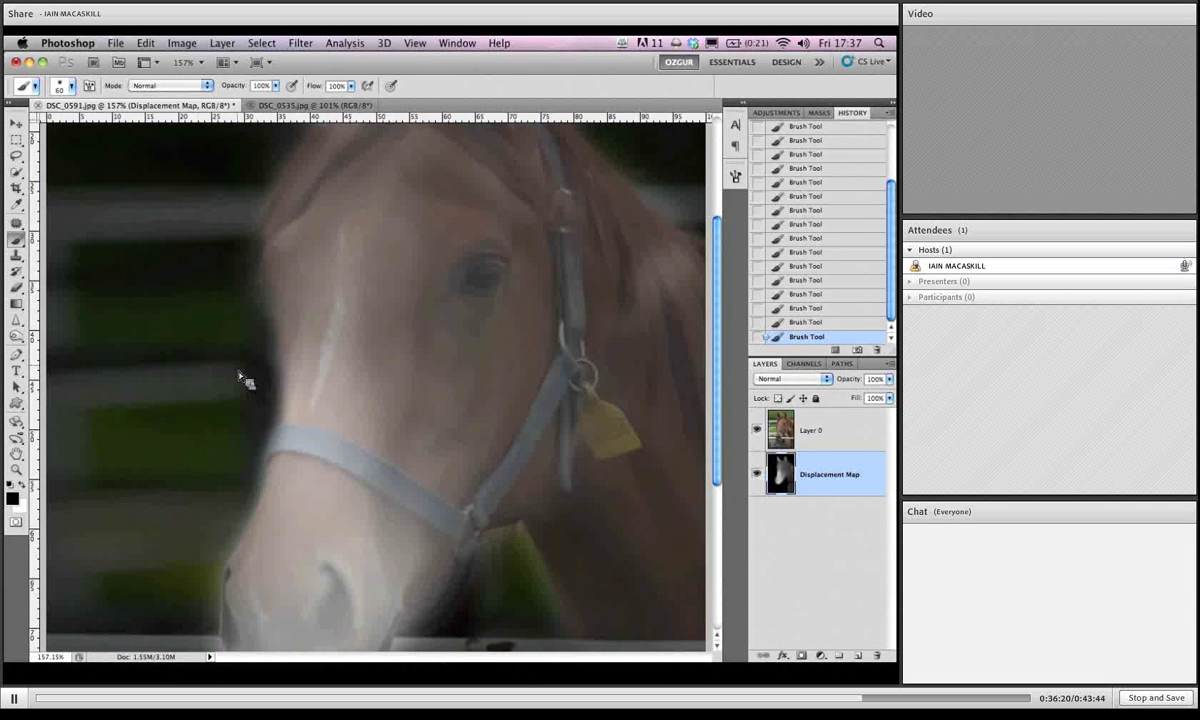
{"action": "scroll", "coordinate": [244, 350], "scroll_direction": "down", "scroll_amount": 1}
{"action": "scroll", "coordinate": [240, 273], "scroll_direction": "down", "scroll_amount": 5}
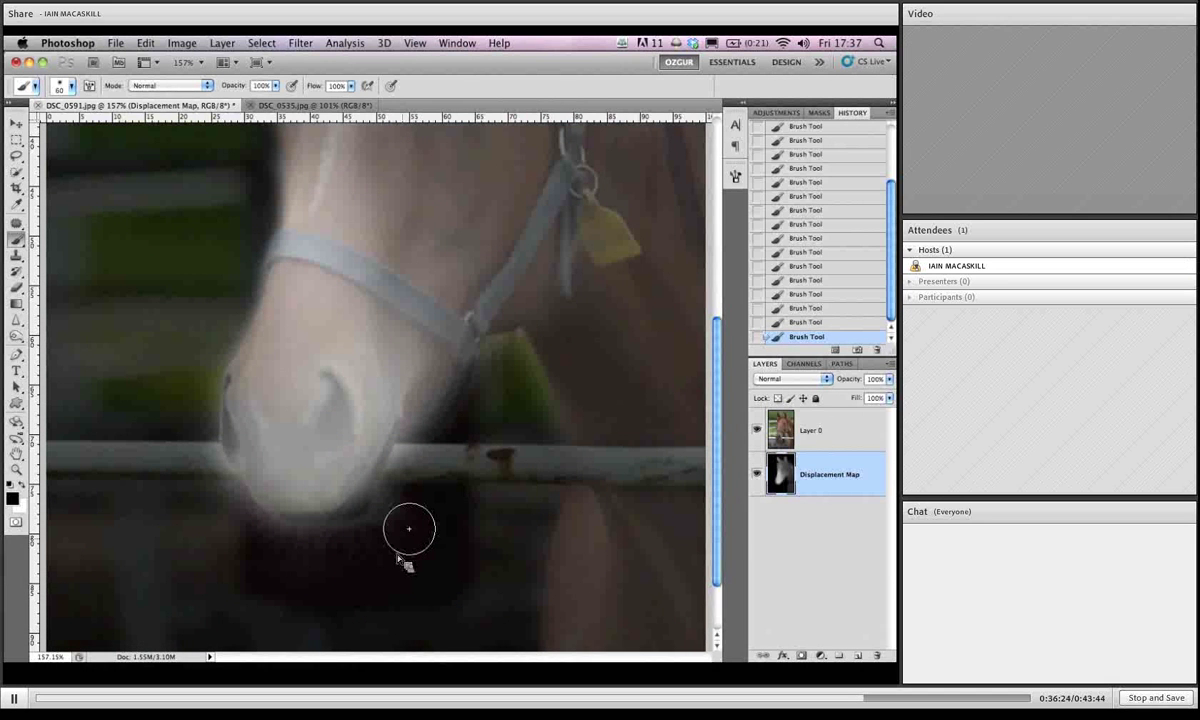
{"action": "key", "text": "bracketleft"}
{"action": "key", "text": "bracketleft"}
{"action": "key", "text": "bracketleft"}
{"action": "key", "text": "bracketleft"}
{"action": "key", "text": "bracketleft"}
{"action": "key", "text": "bracketleft"}
{"action": "key", "text": "bracketleft"}
{"action": "key", "text": "bracketleft"}
{"action": "key", "text": "bracketleft"}
{"action": "key", "text": "bracketleft"}
{"action": "key", "text": "bracketleft"}
{"action": "key", "text": "bracketleft"}
{"action": "key", "text": "bracketleft"}
{"action": "key", "text": "bracketleft"}
{"action": "scroll", "coordinate": [397, 525], "scroll_direction": "down", "scroll_amount": 5}
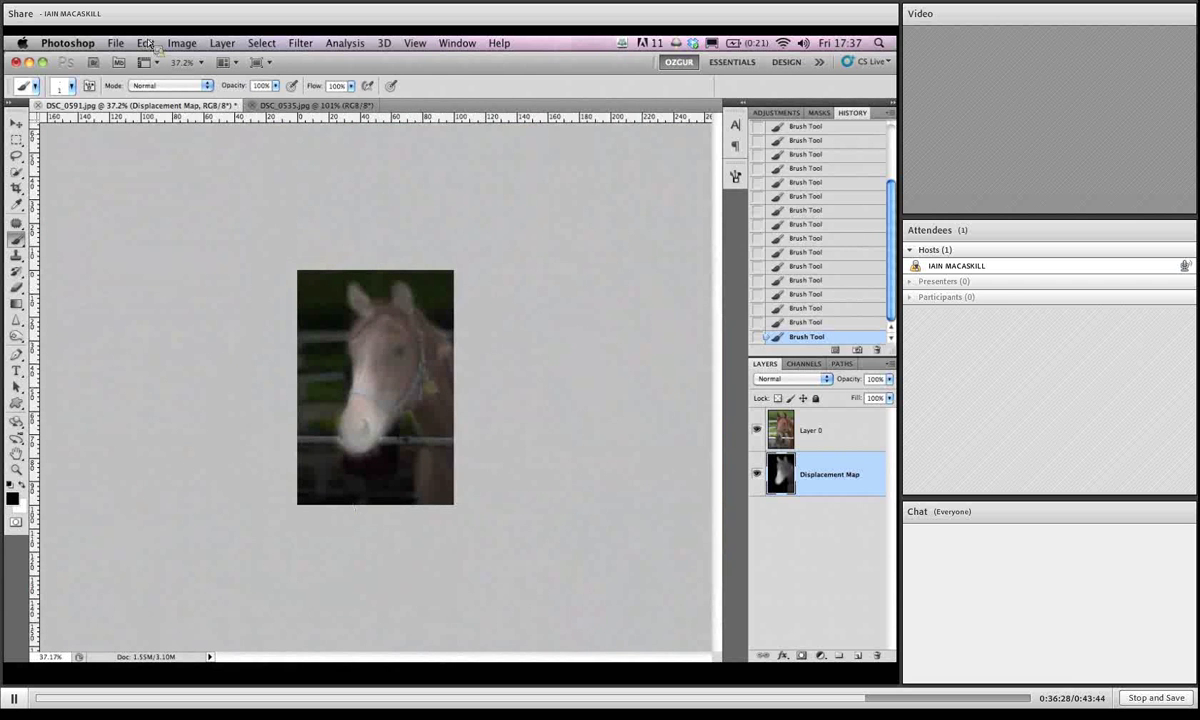
Save the layered file as 'happy ears displaced.psd' with Maximize Compatibility, then minimize Photoshop.
{"action": "key", "text": "super+shift+s"}
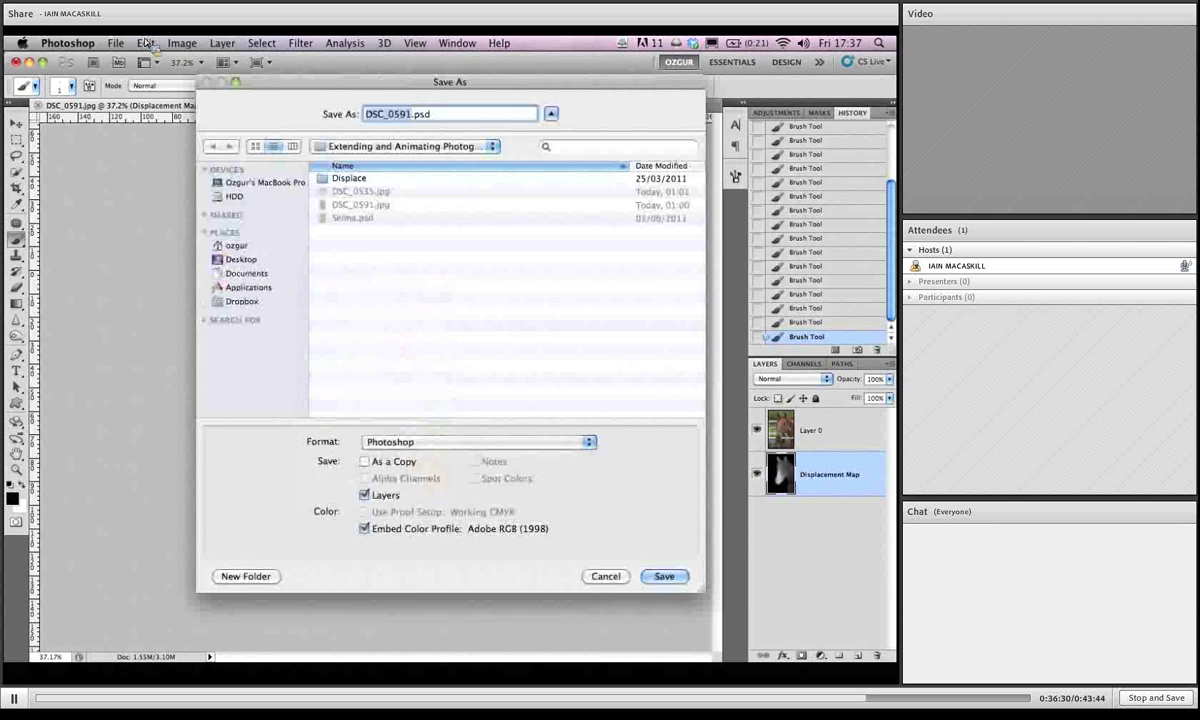
{"action": "type", "text": "happy ears "}
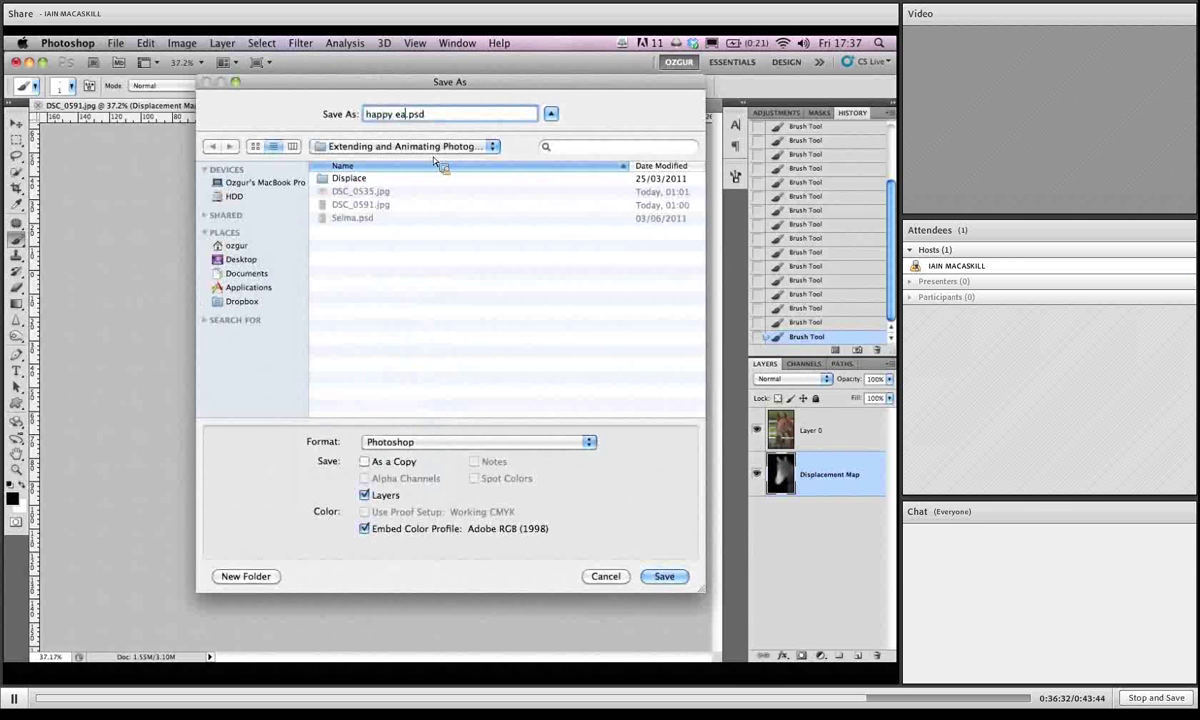
{"action": "type", "text": "displaced"}
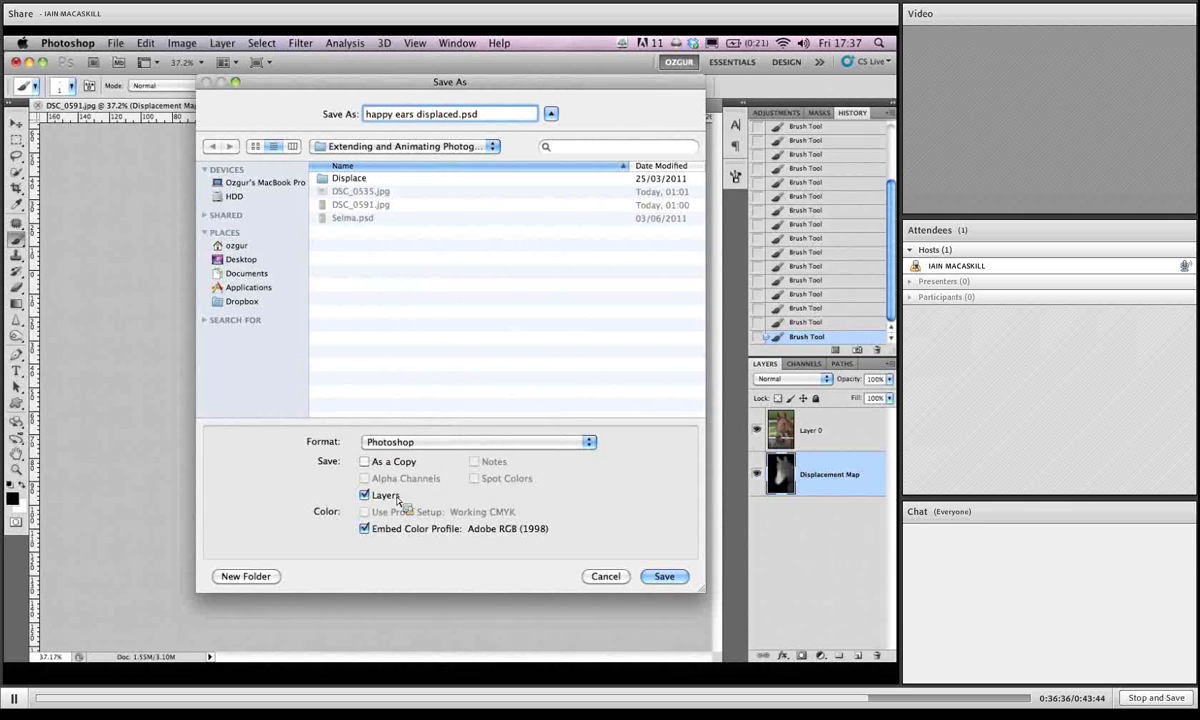
{"action": "left_click", "coordinate": [677, 579]}
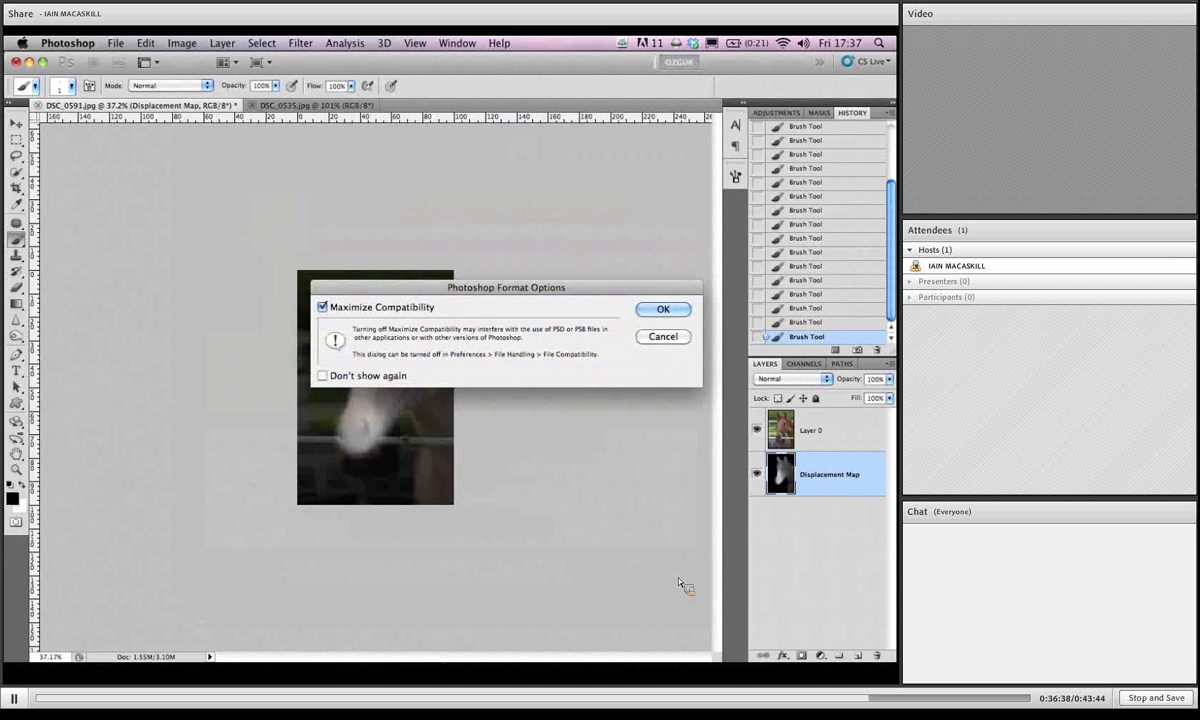
{"action": "key", "text": "Return"}
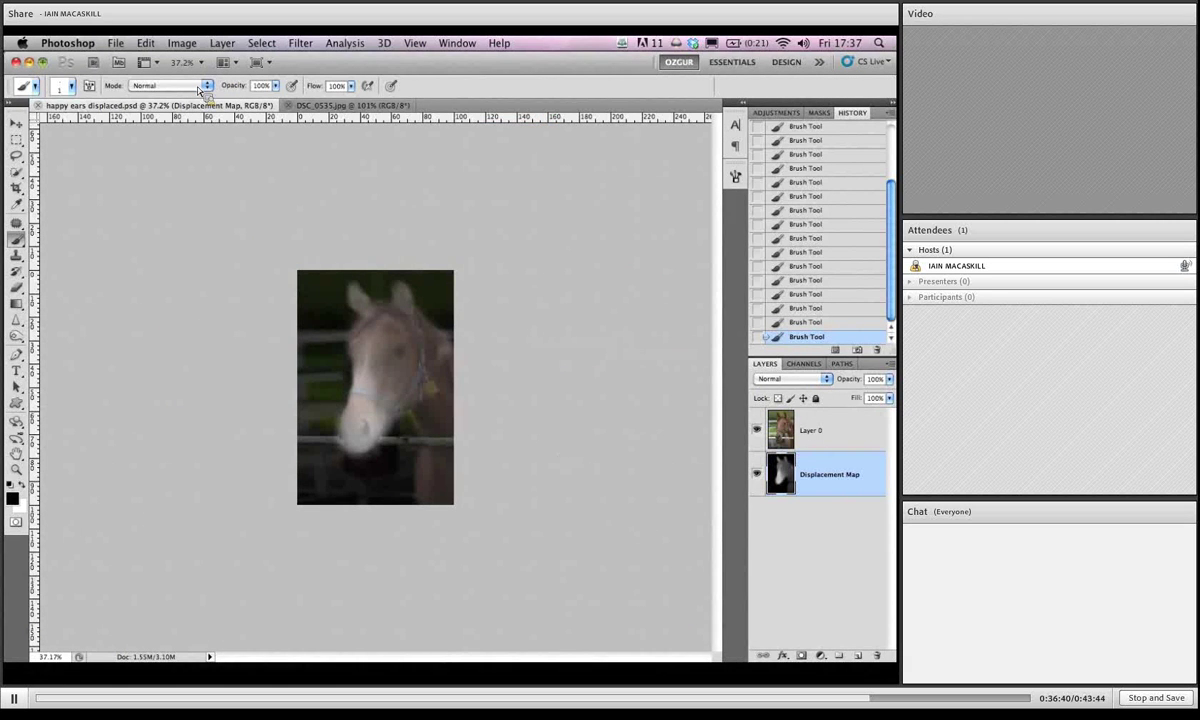
{"action": "left_click", "coordinate": [29, 62]}
{"action": "left_click", "coordinate": [40, 78]}
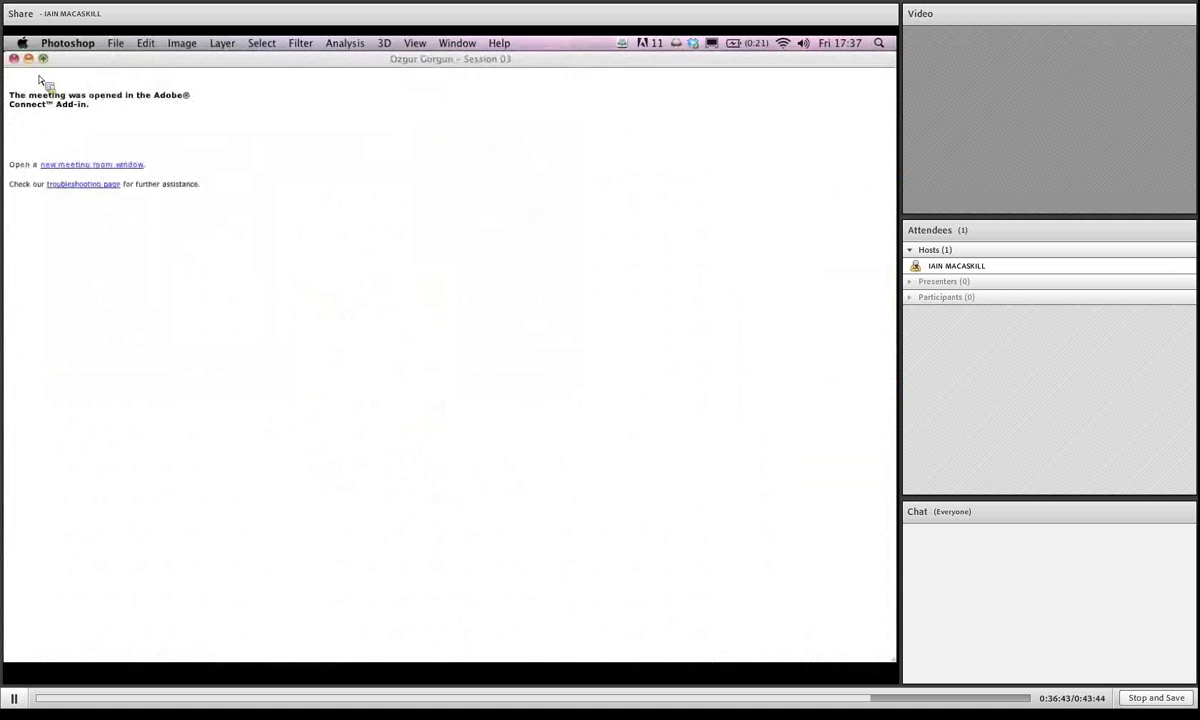
Minimize the conference browser and quit Photoshop from its dock menu.
{"action": "left_click", "coordinate": [28, 58]}
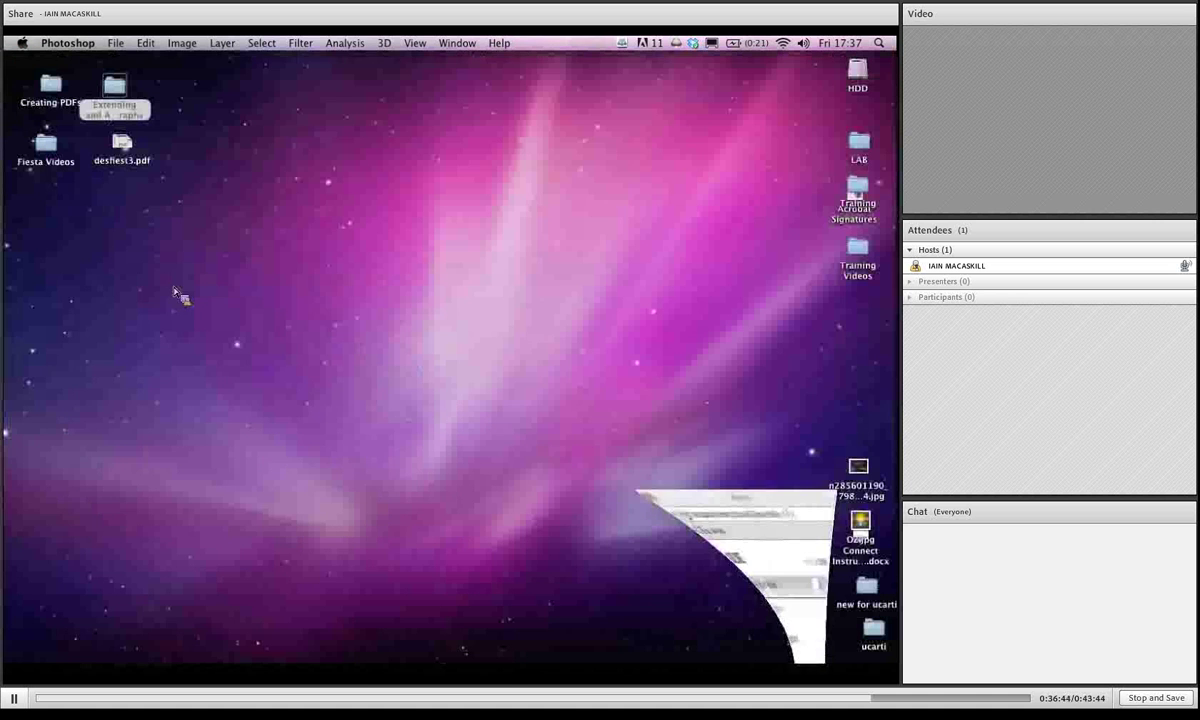
{"action": "mouse_move", "coordinate": [479, 674]}
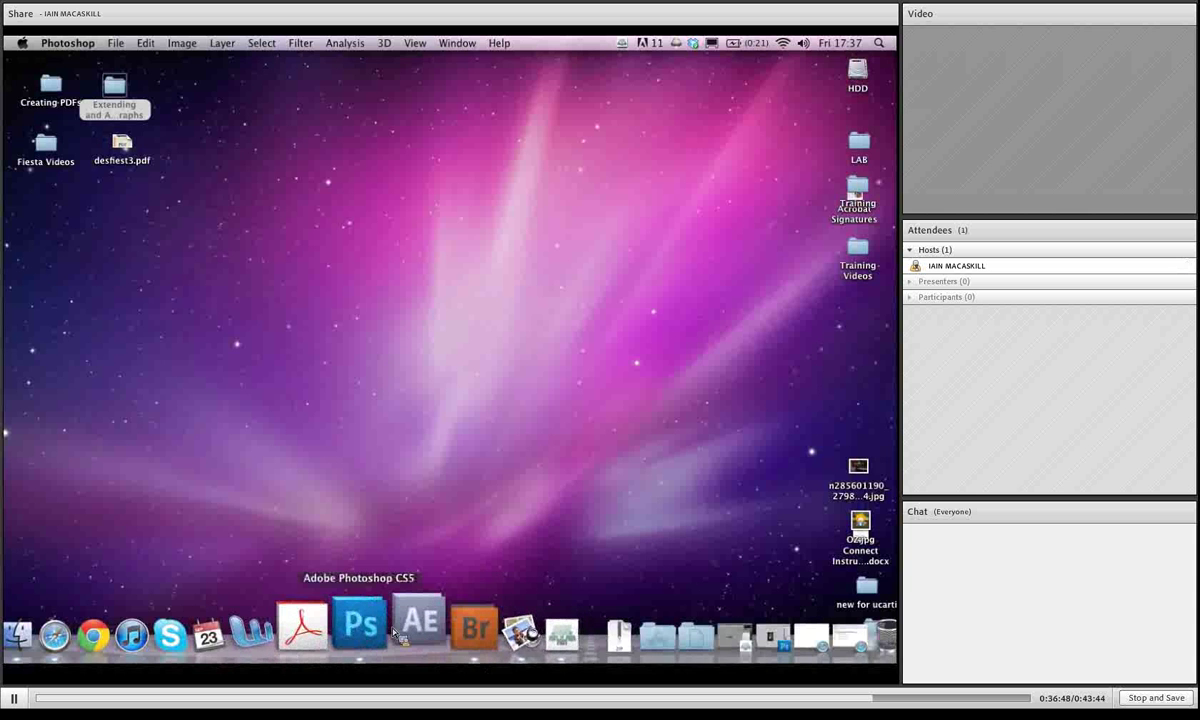
{"action": "right_click", "coordinate": [366, 625]}
{"action": "left_click", "coordinate": [439, 569]}
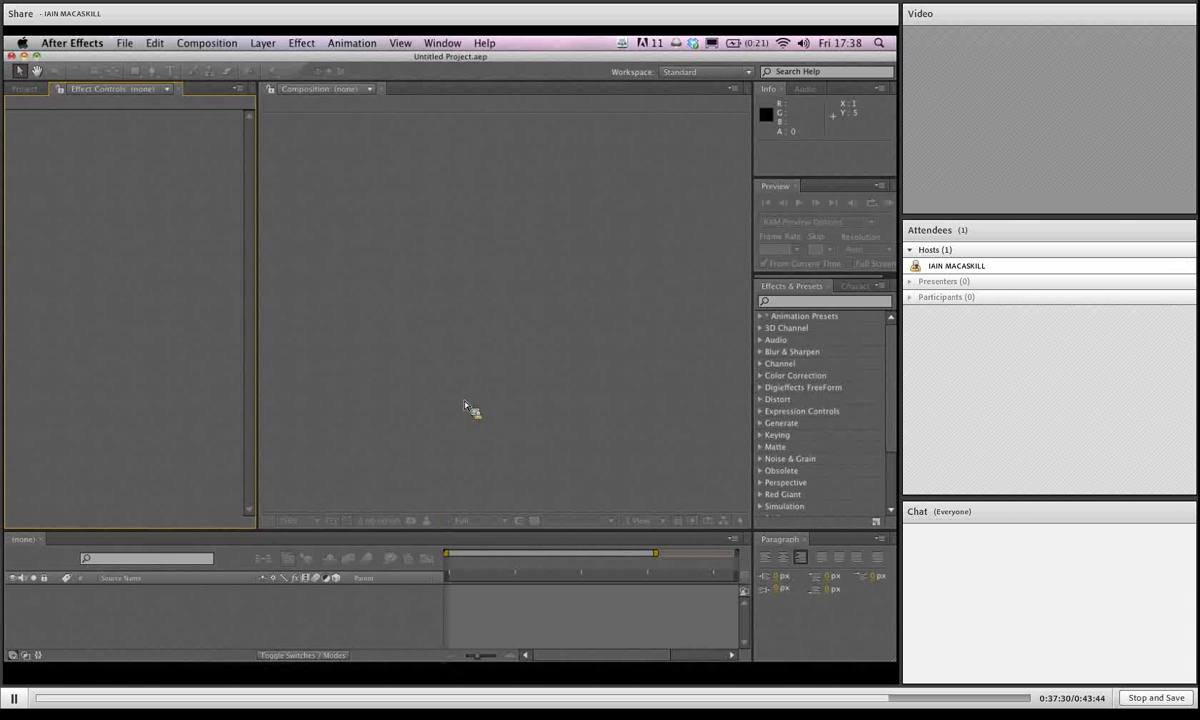
Import happy ears displaced.psd from Extending and Animating Photographs as Composition – Retain Layer Sizes.
{"action": "left_click", "coordinate": [28, 89]}
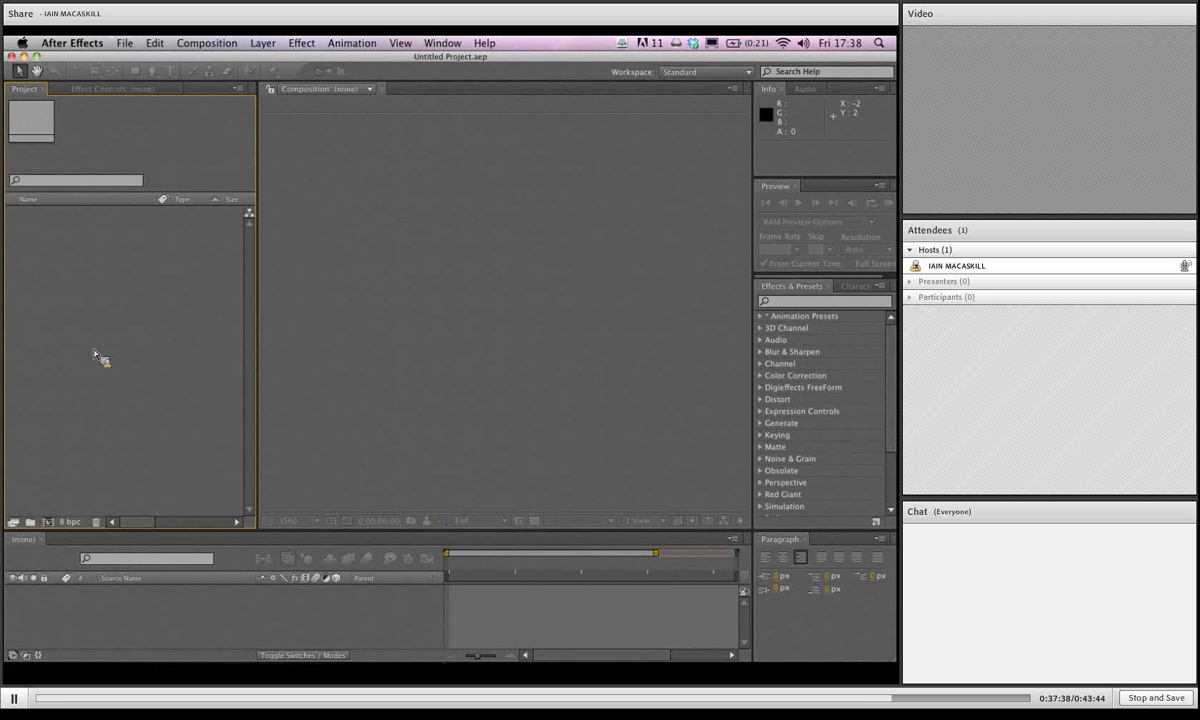
{"action": "double_click", "coordinate": [166, 345]}
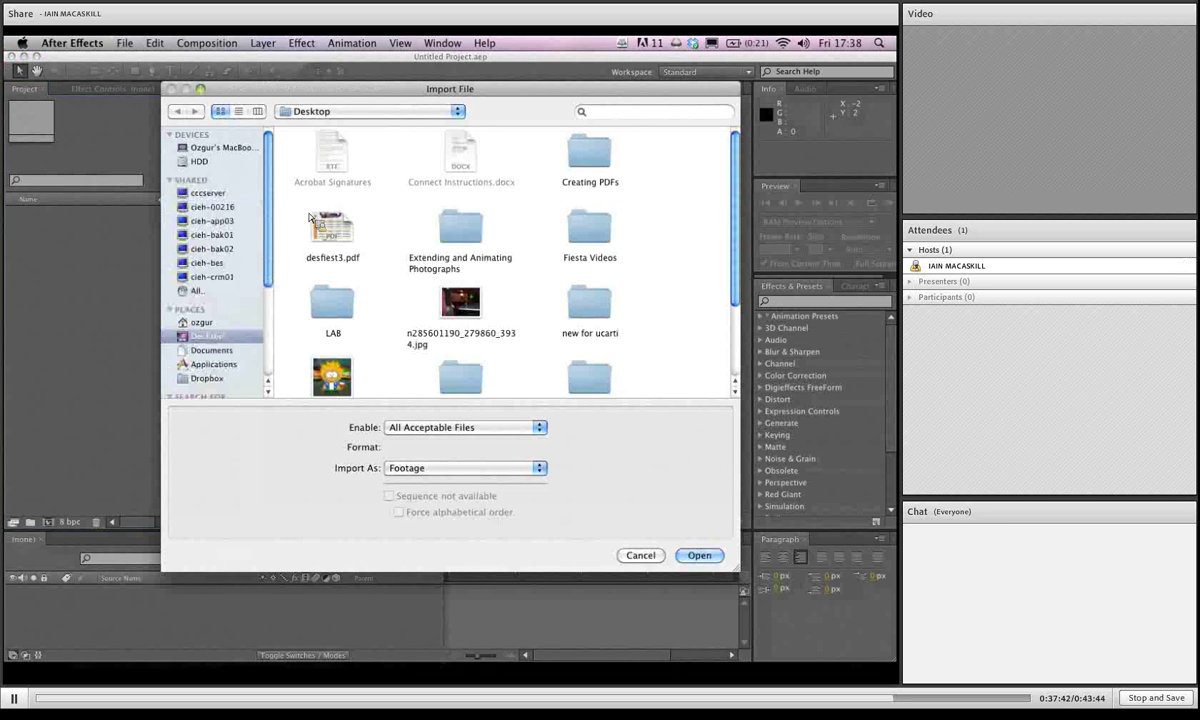
{"action": "double_click", "coordinate": [462, 226]}
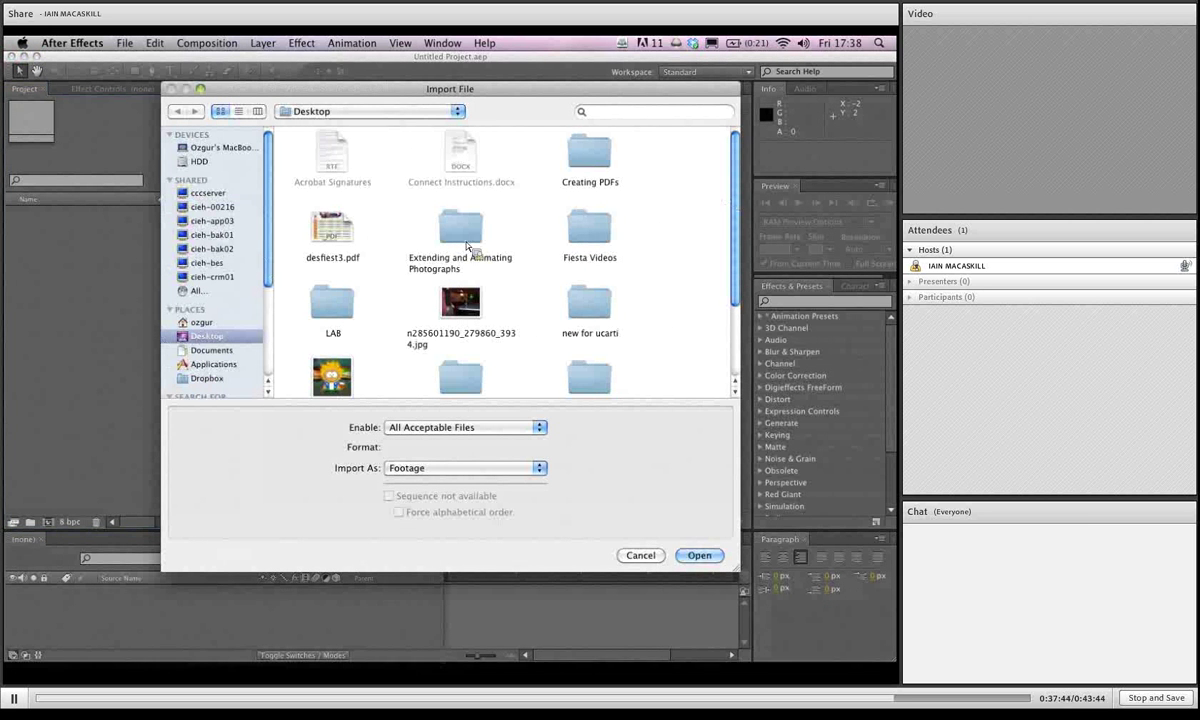
{"action": "left_click", "coordinate": [365, 235]}
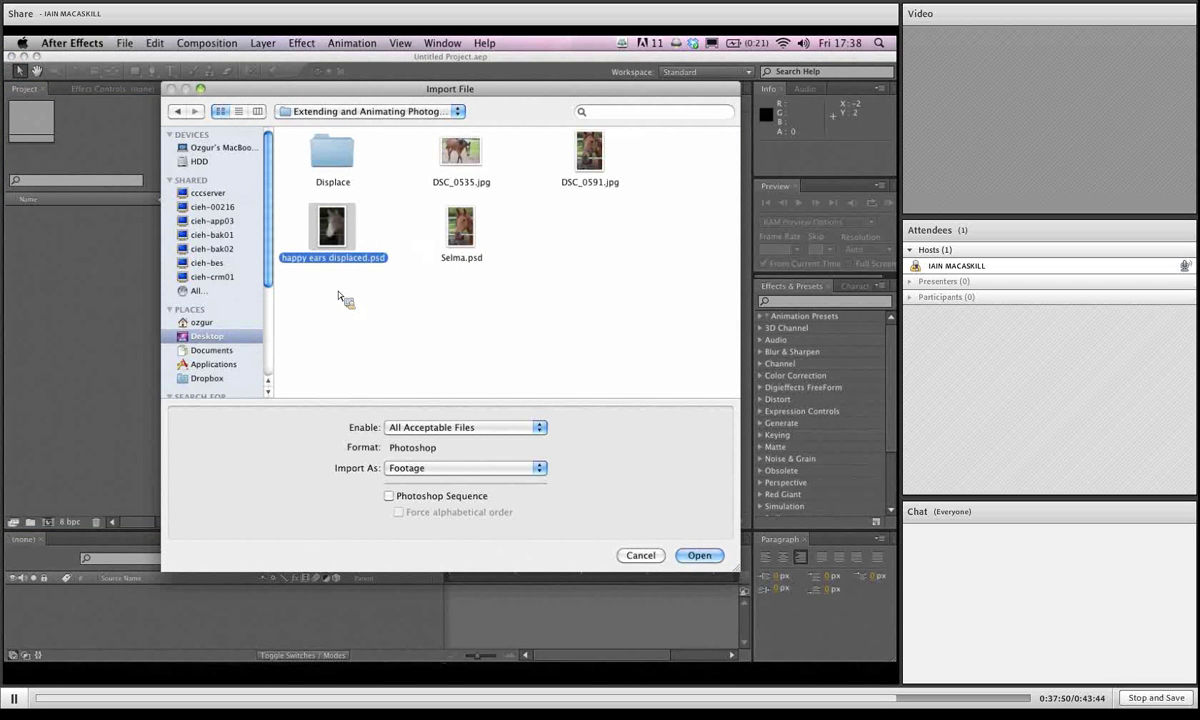
{"action": "left_click", "coordinate": [506, 469]}
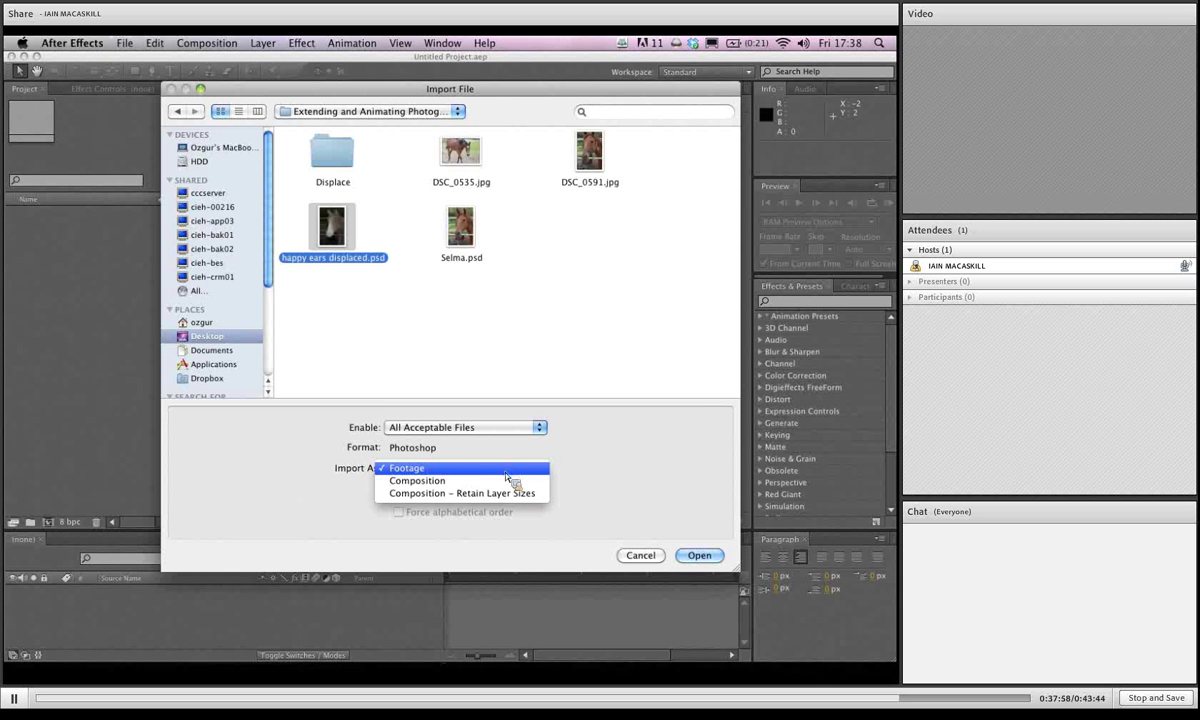
{"action": "left_click", "coordinate": [505, 493]}
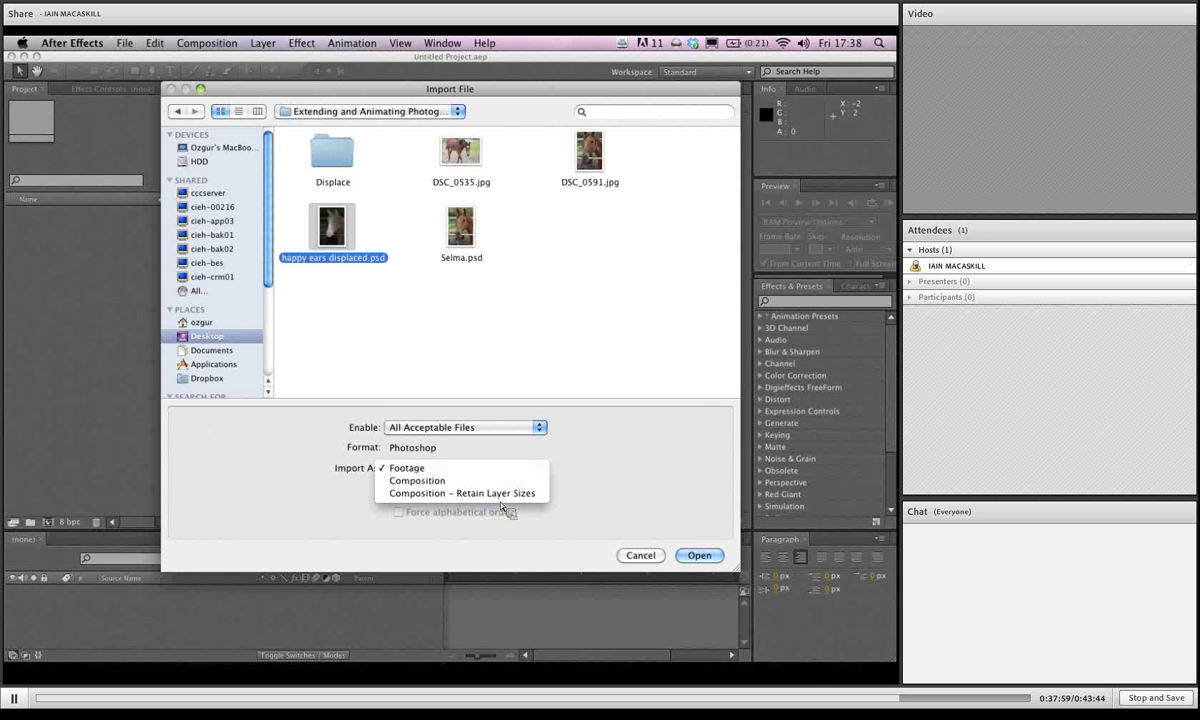
{"action": "left_click", "coordinate": [702, 556]}
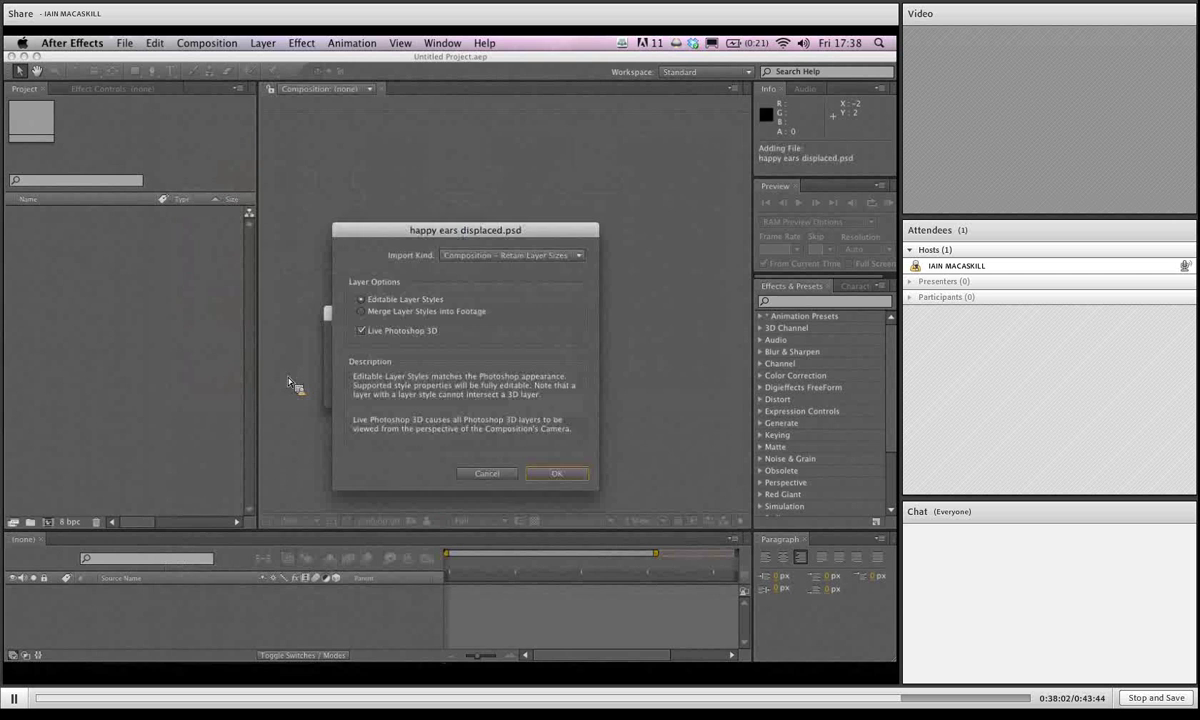
{"action": "key", "text": "Return"}
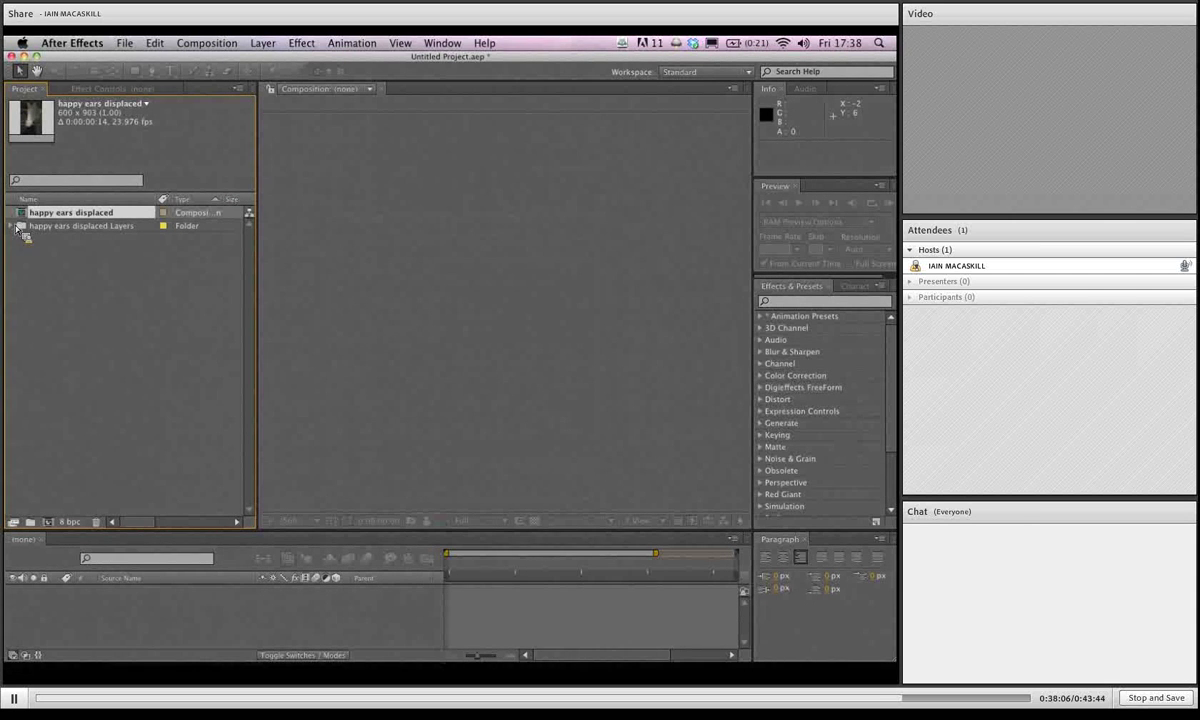
Open the happy ears displaced composition and hide its Displacement Map layer.
{"action": "double_click", "coordinate": [41, 216]}
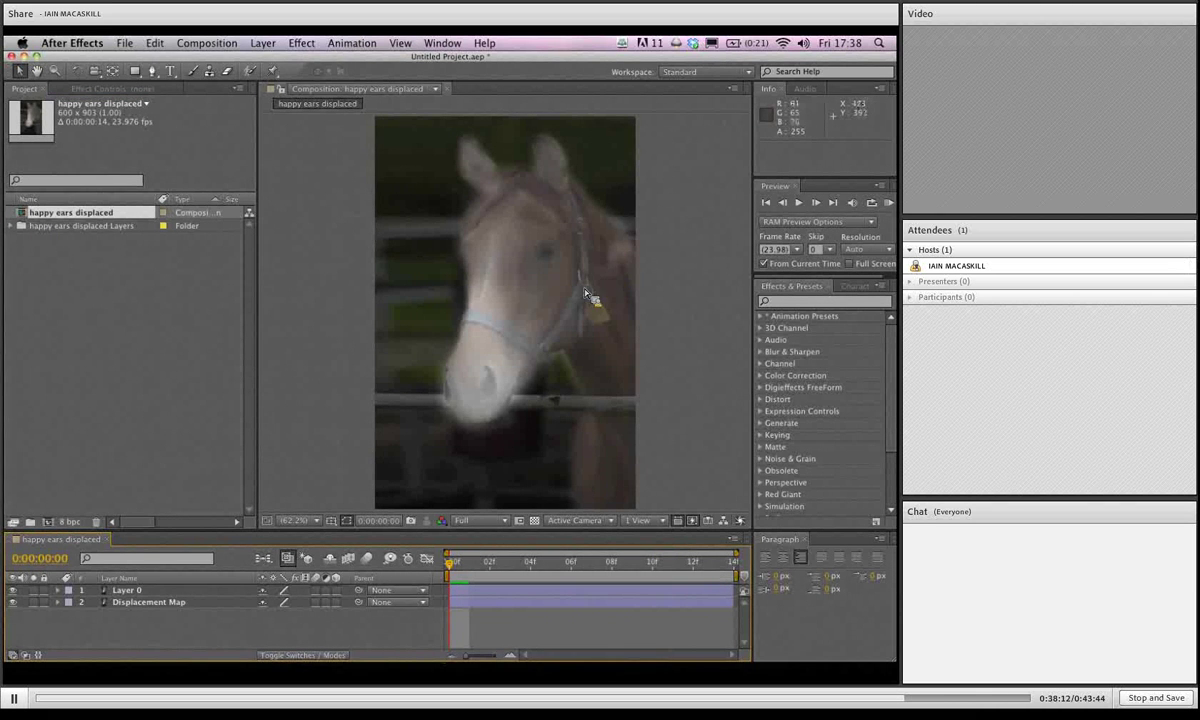
{"action": "left_click", "coordinate": [145, 602]}
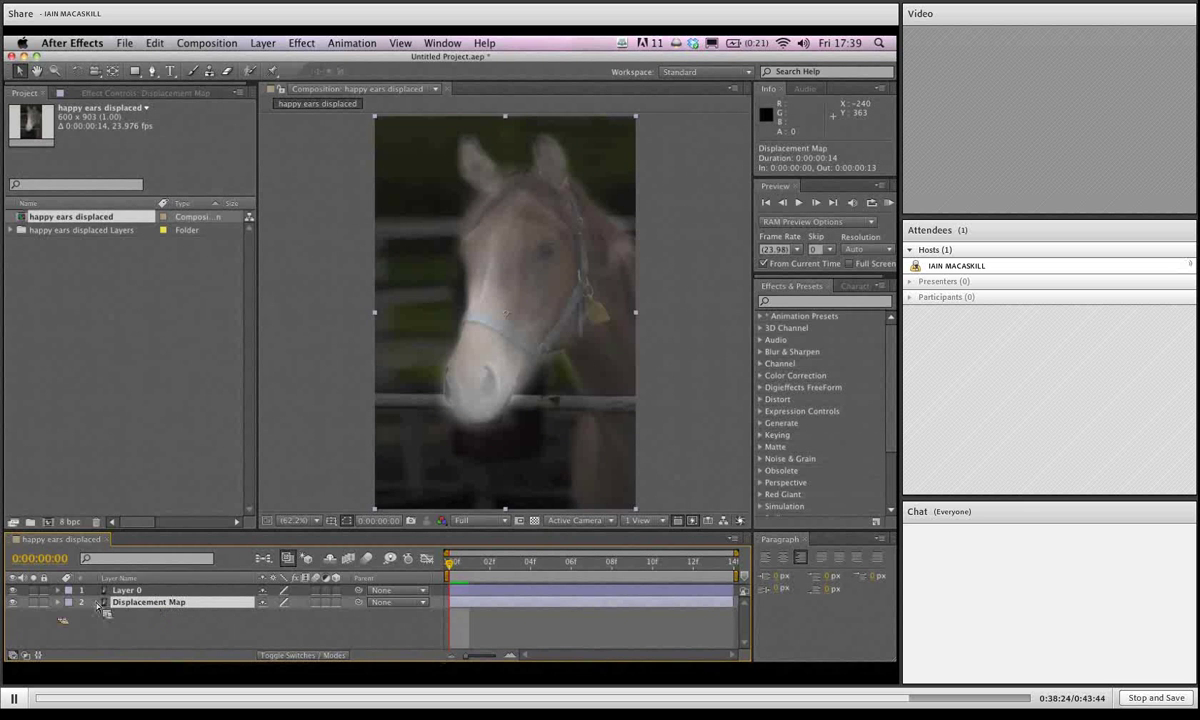
{"action": "left_click", "coordinate": [14, 603]}
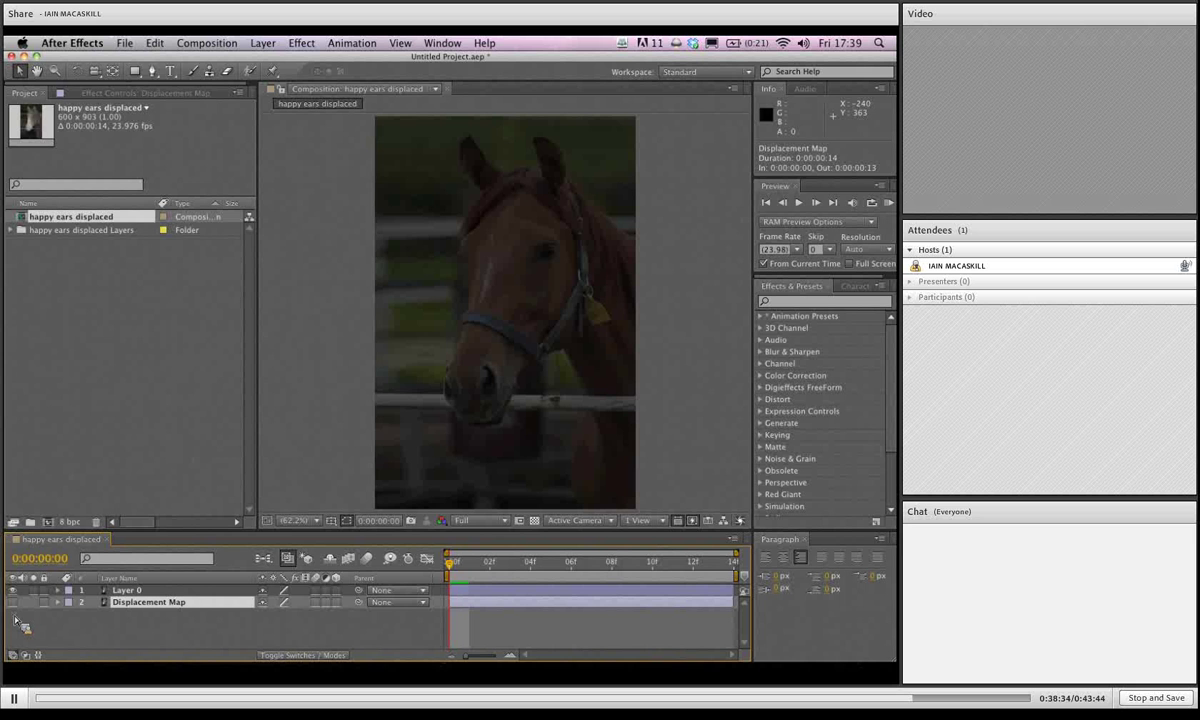
Raise Layer 0's opacity to 100% and make the Displacement Map layer visible again.
{"action": "left_click", "coordinate": [142, 592]}
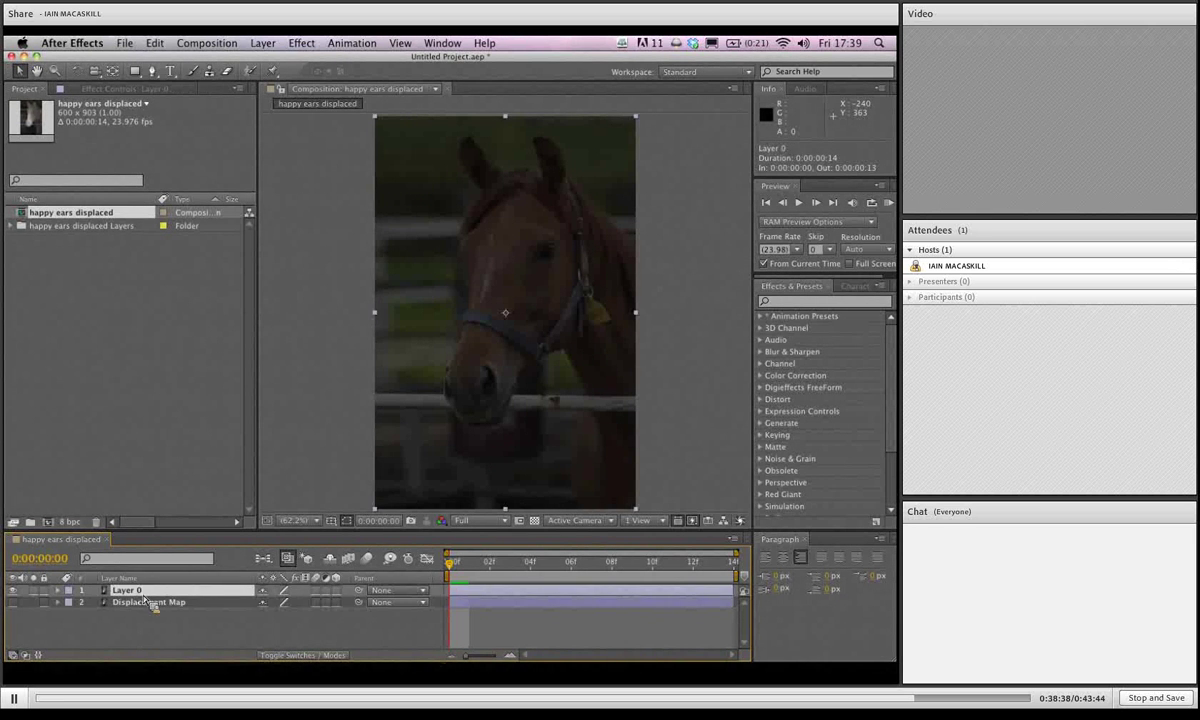
{"action": "key", "text": "y"}
{"action": "key", "text": "t"}
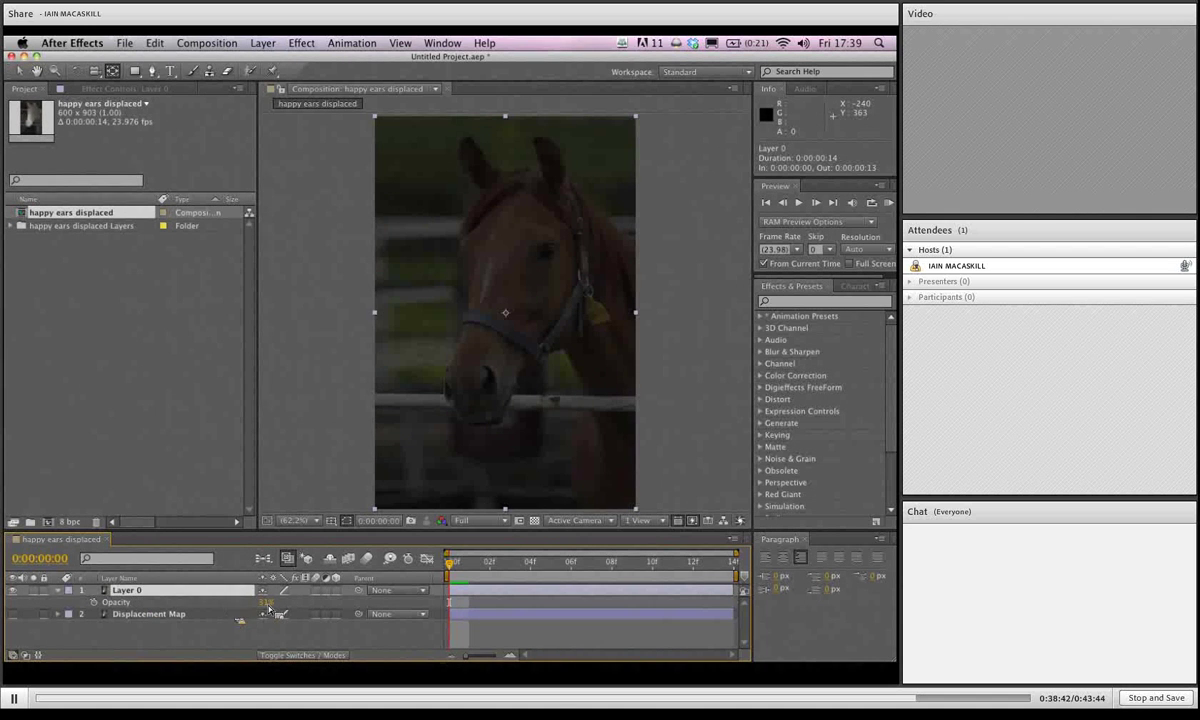
{"action": "left_click_drag", "start_coordinate": [264, 603], "coordinate": [405, 608]}
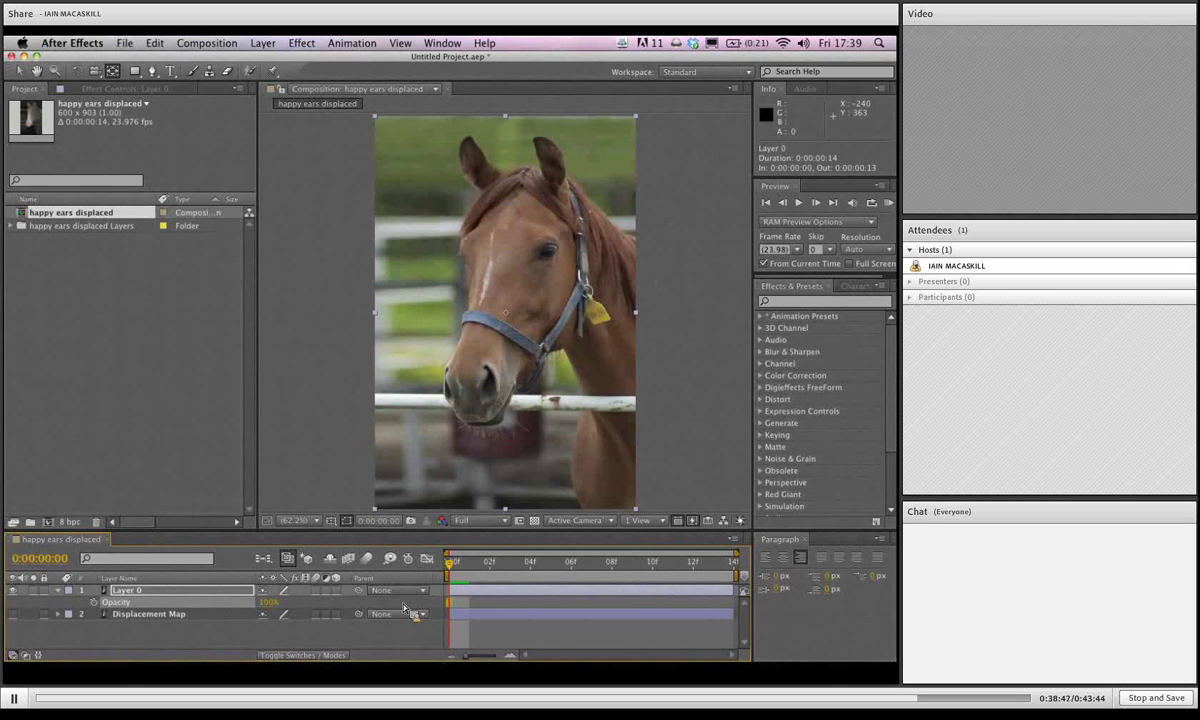
{"action": "left_click", "coordinate": [138, 615]}
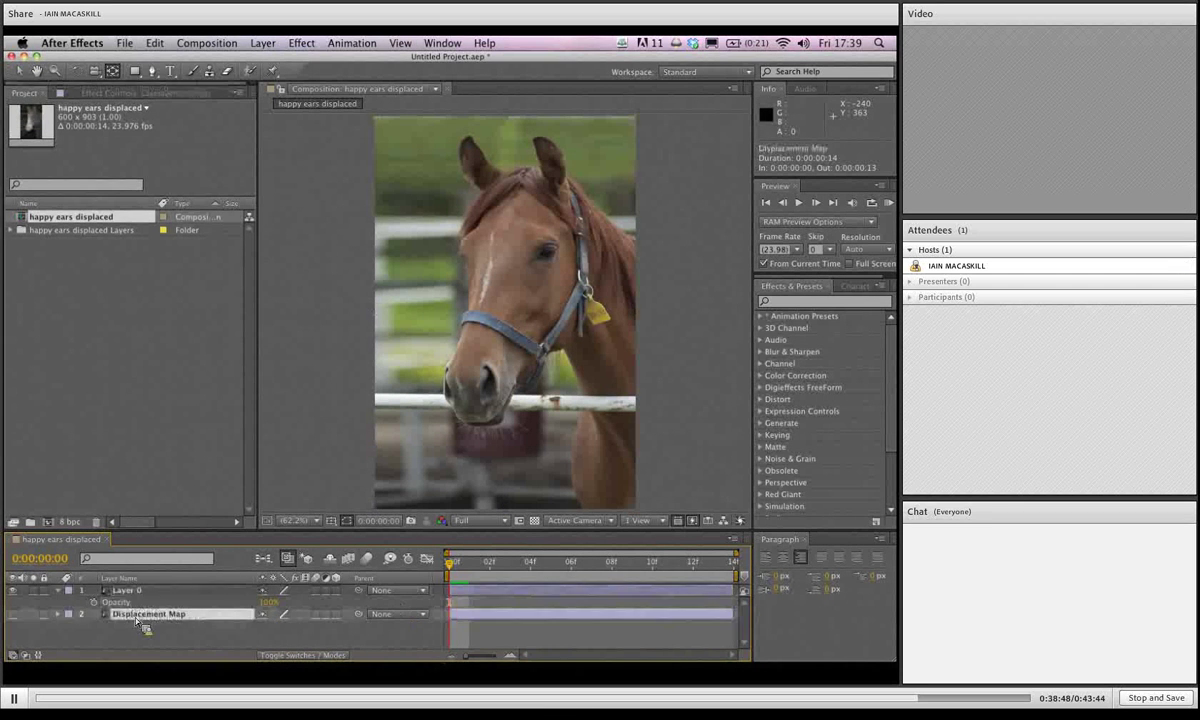
{"action": "left_click", "coordinate": [12, 614]}
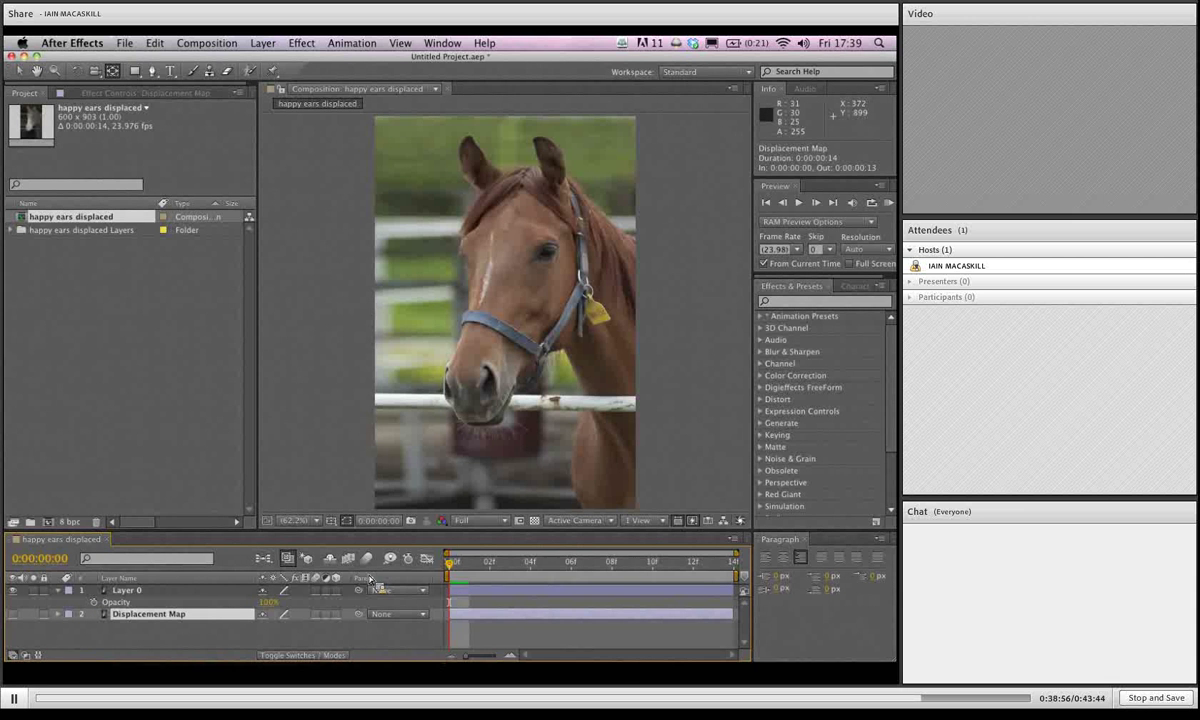
{"action": "left_click", "coordinate": [822, 302]}
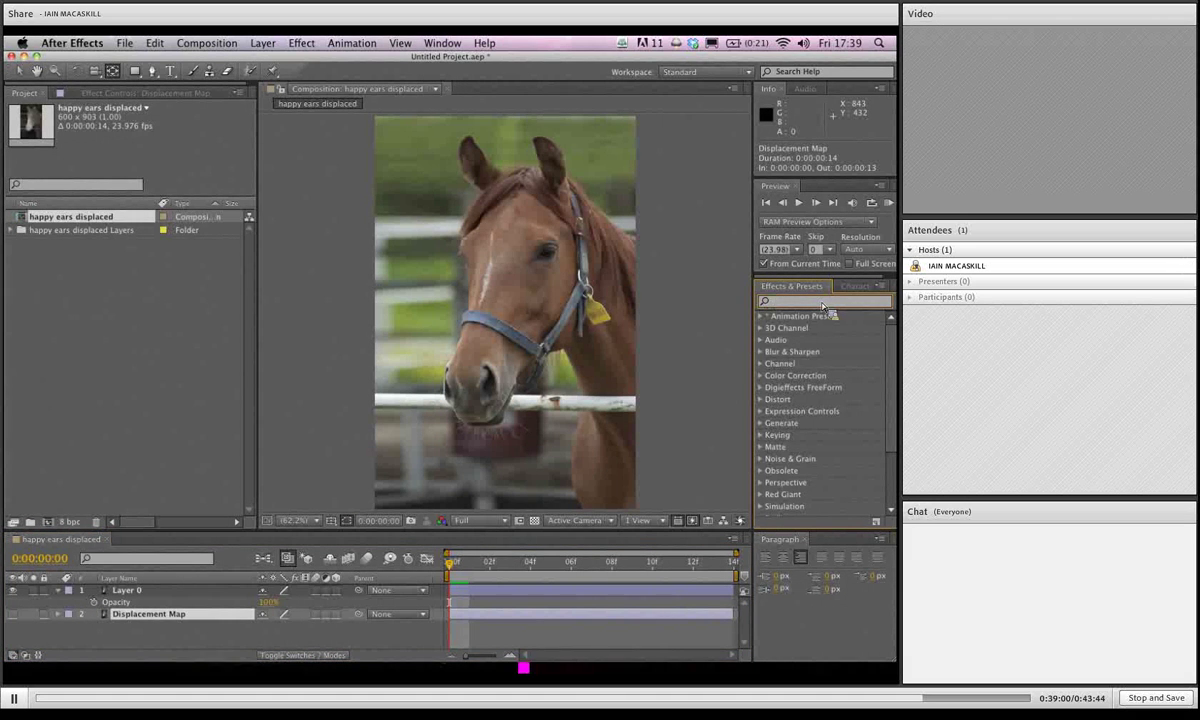
Search 'displace' and drag Distort > Displacement Map onto Layer 0.
{"action": "type", "text": "displac"}
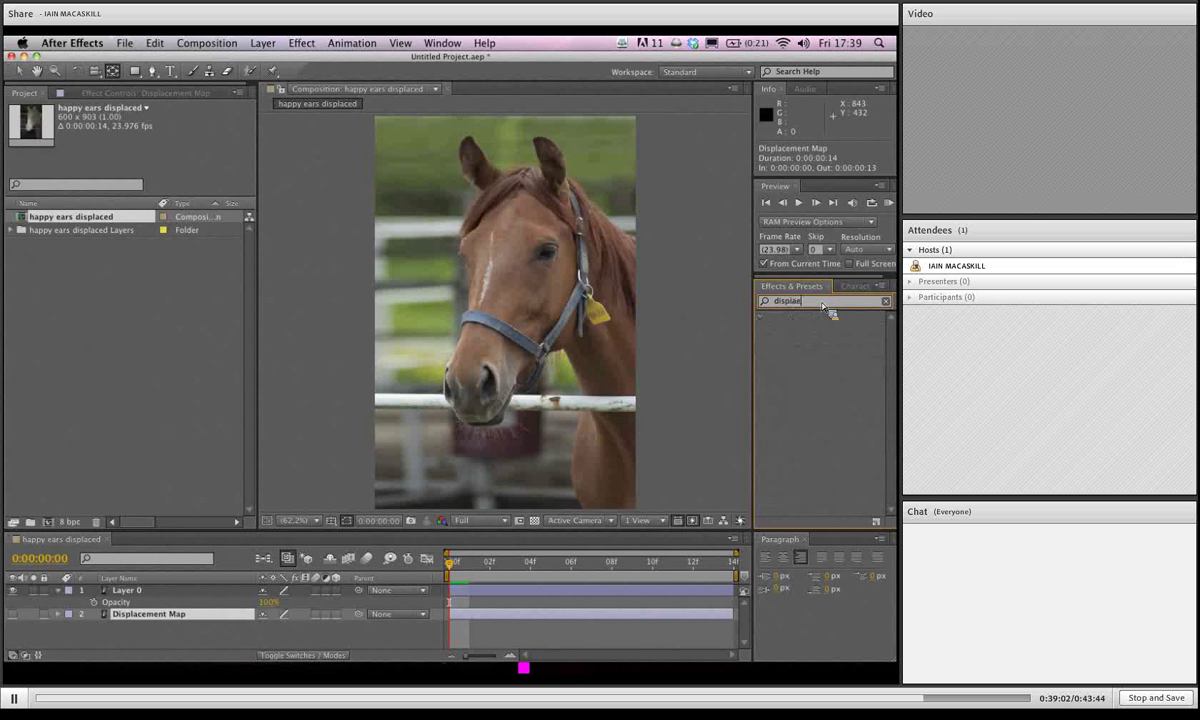
{"action": "type", "text": "e"}
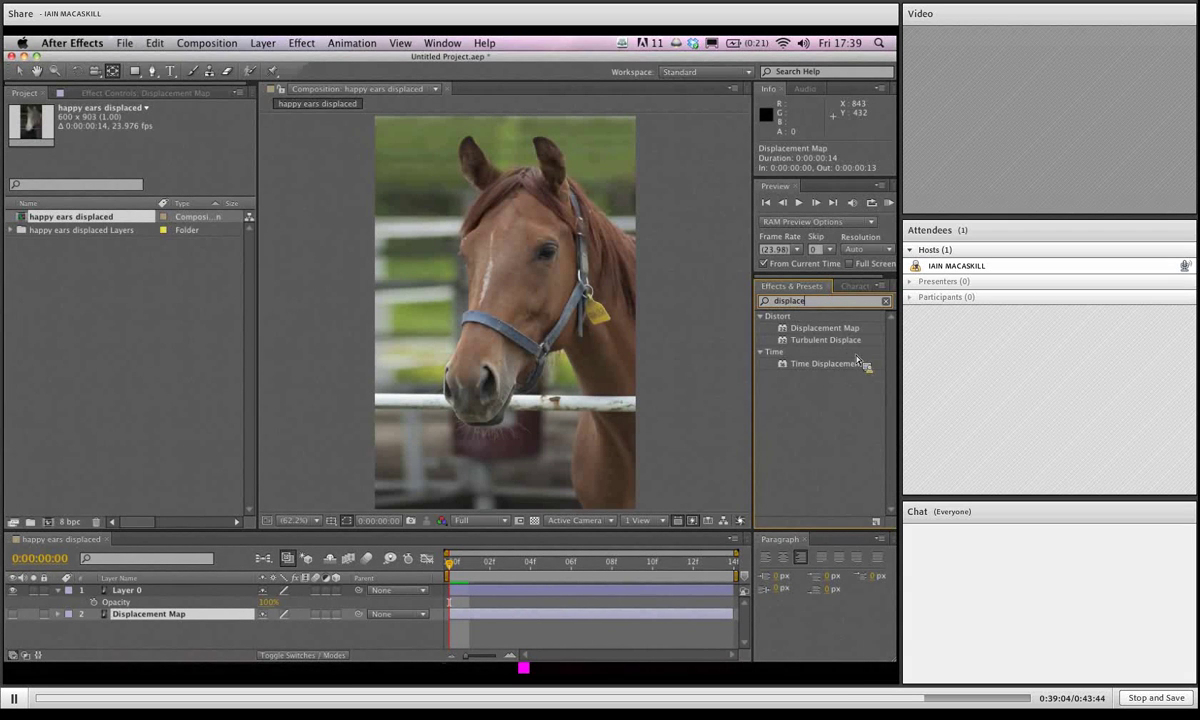
{"action": "left_click", "coordinate": [870, 329]}
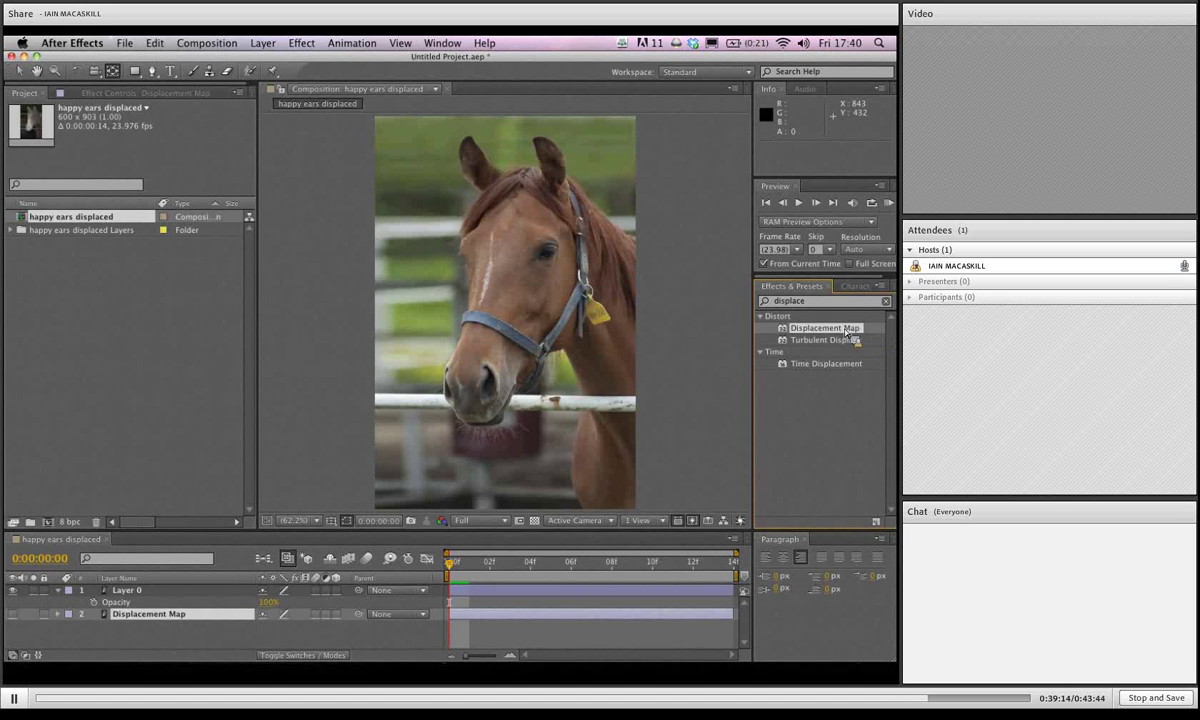
{"action": "left_click_drag", "start_coordinate": [848, 333], "coordinate": [143, 592]}
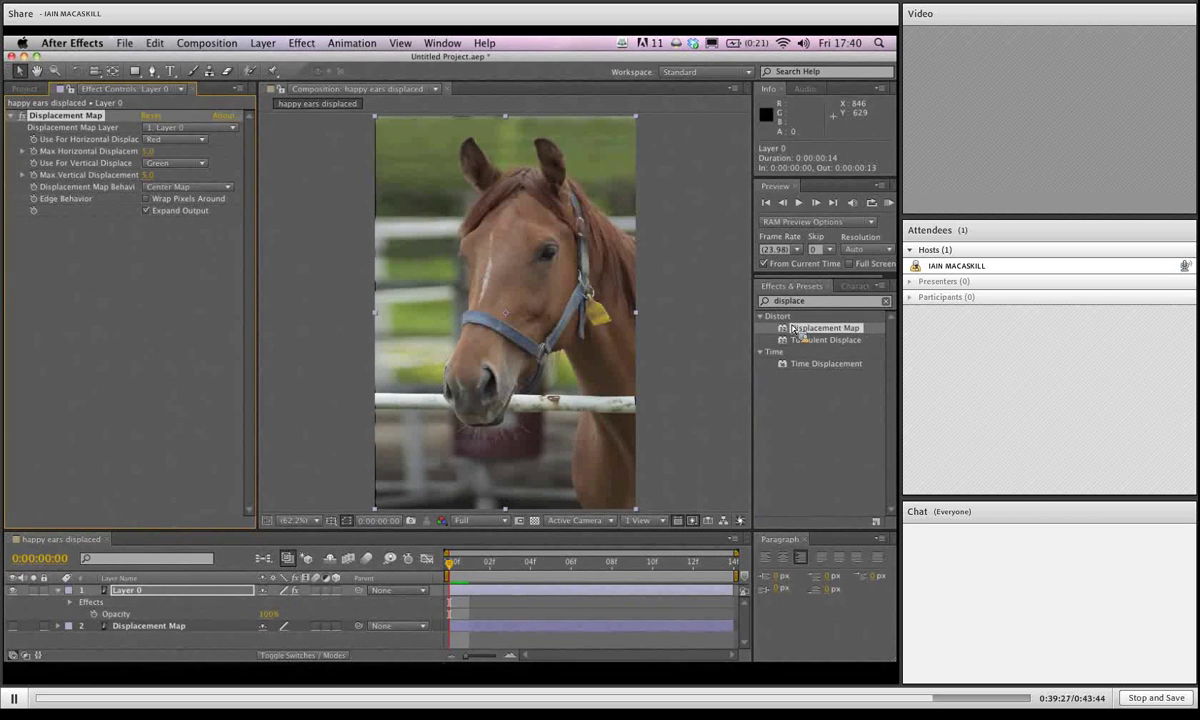
Set the map layer to 2. Displacement Map, try a horizontal value, then undo both changes.
{"action": "left_click_drag", "start_coordinate": [793, 330], "coordinate": [146, 125]}
{"action": "left_click", "coordinate": [194, 130]}
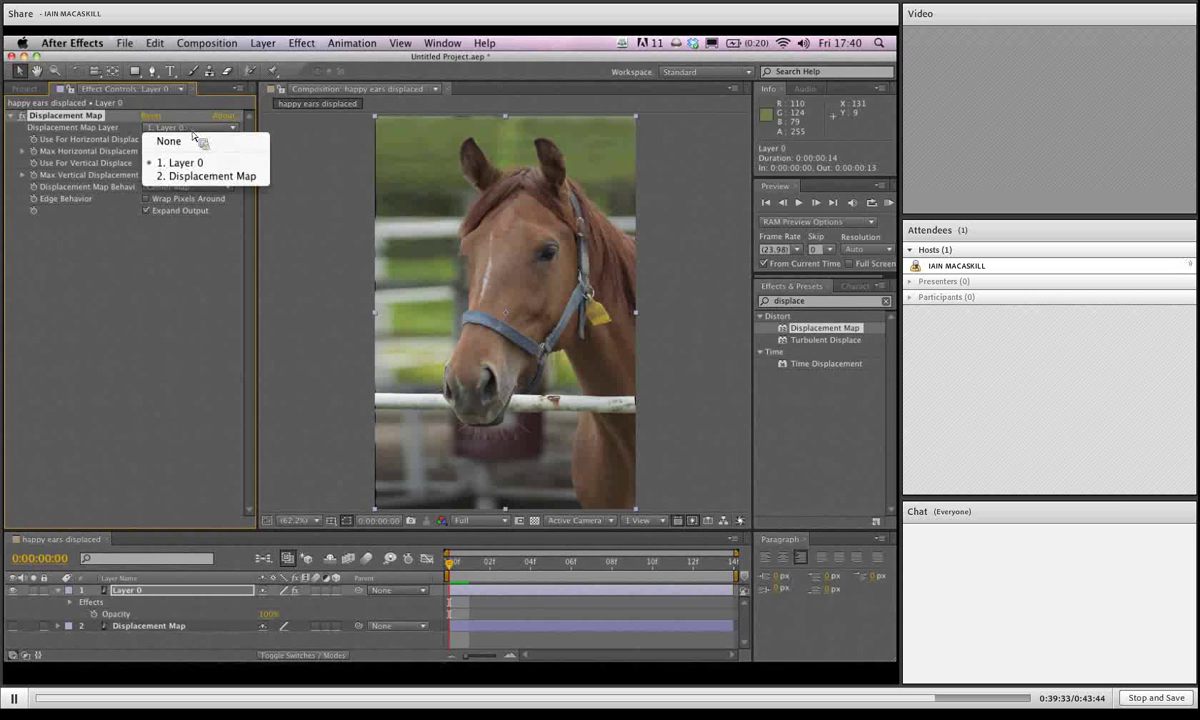
{"action": "left_click", "coordinate": [256, 178]}
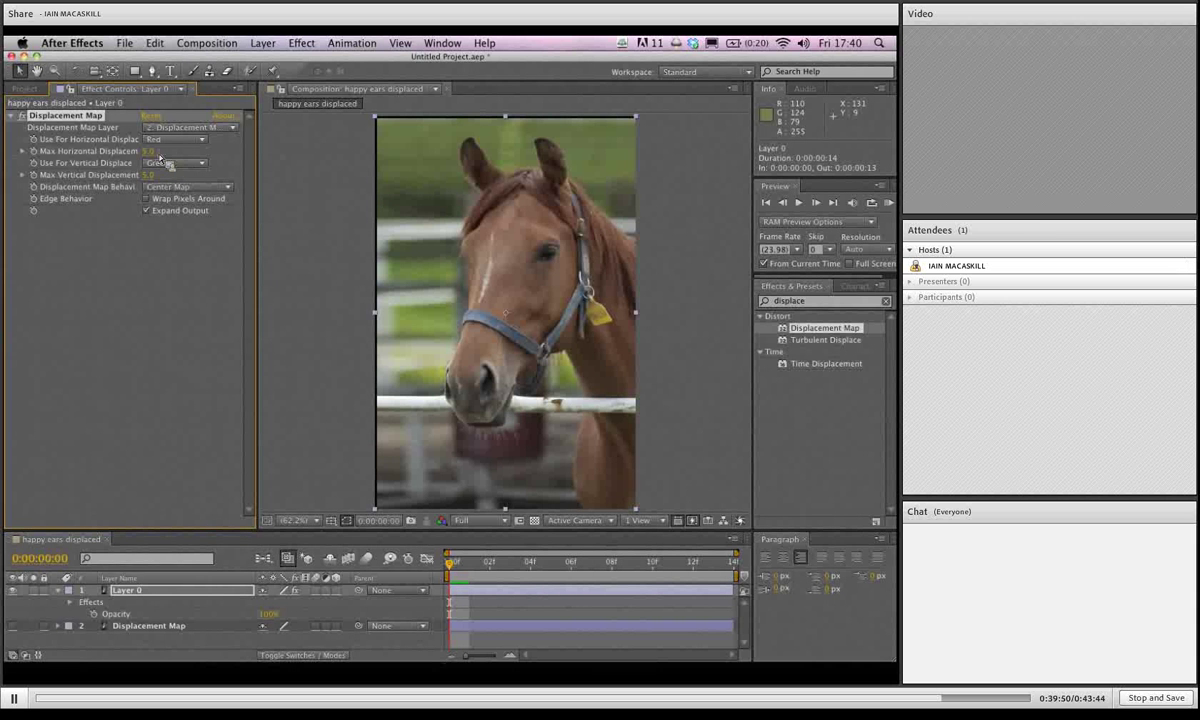
{"action": "left_click_drag", "start_coordinate": [156, 157], "coordinate": [152, 158]}
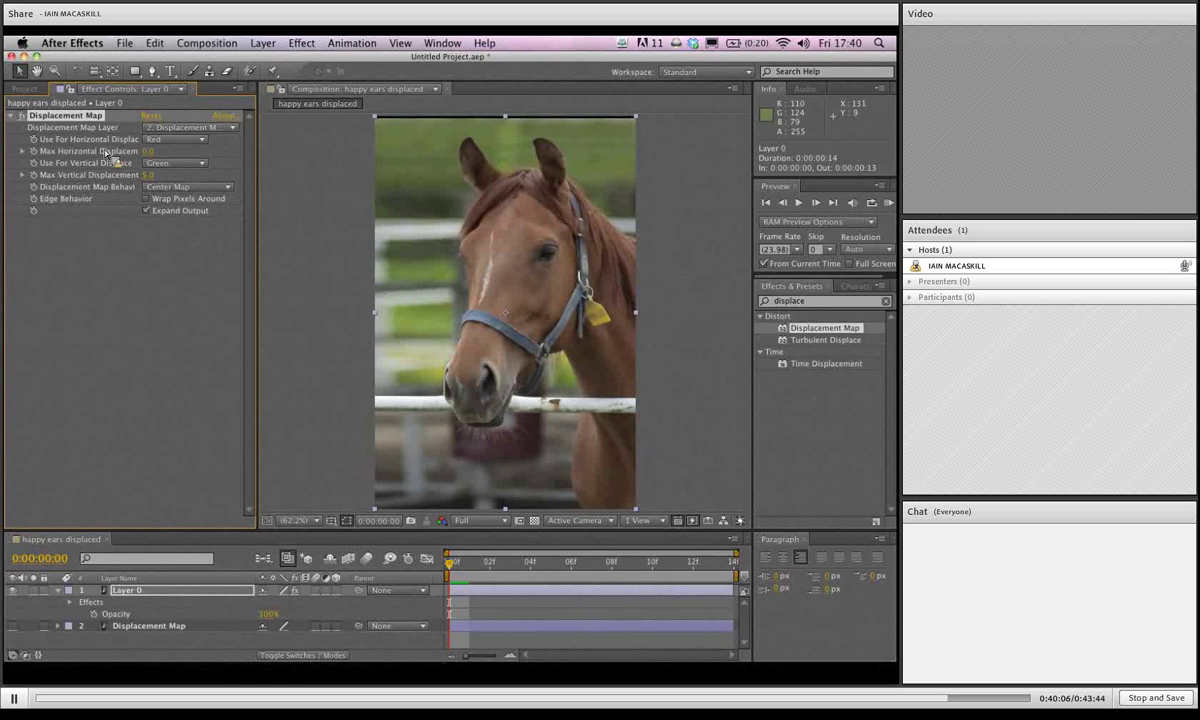
{"action": "key", "text": "ctrl+z"}
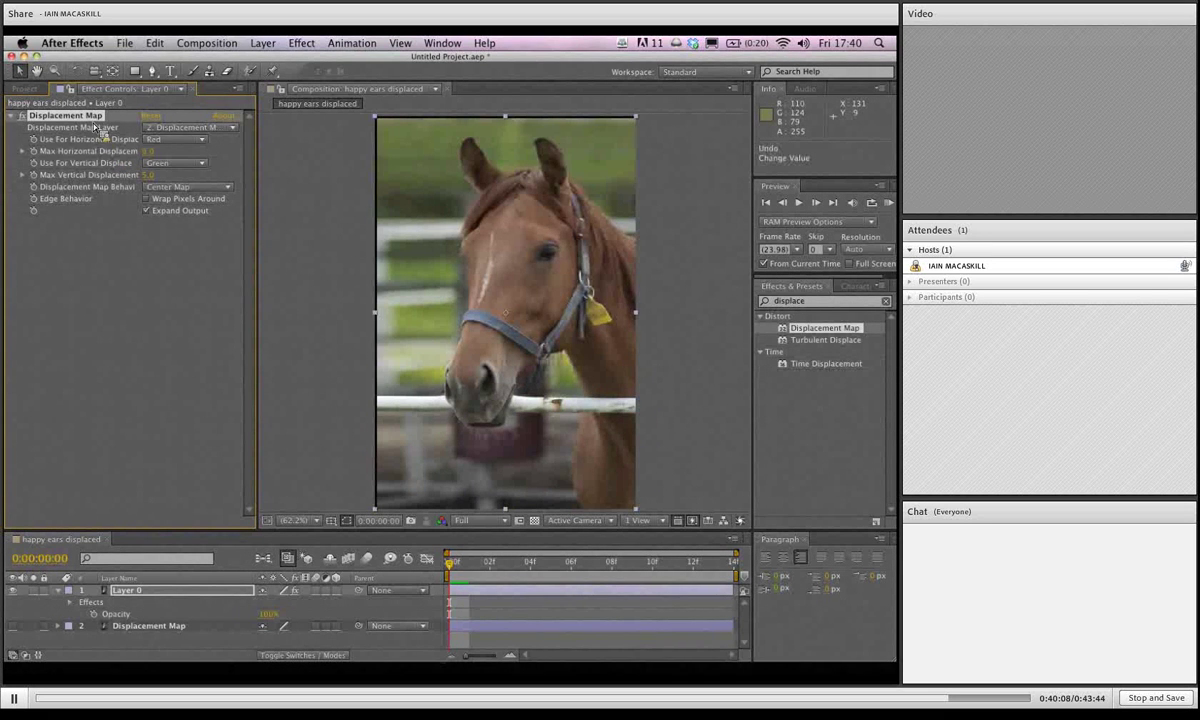
{"action": "key", "text": "ctrl+z"}
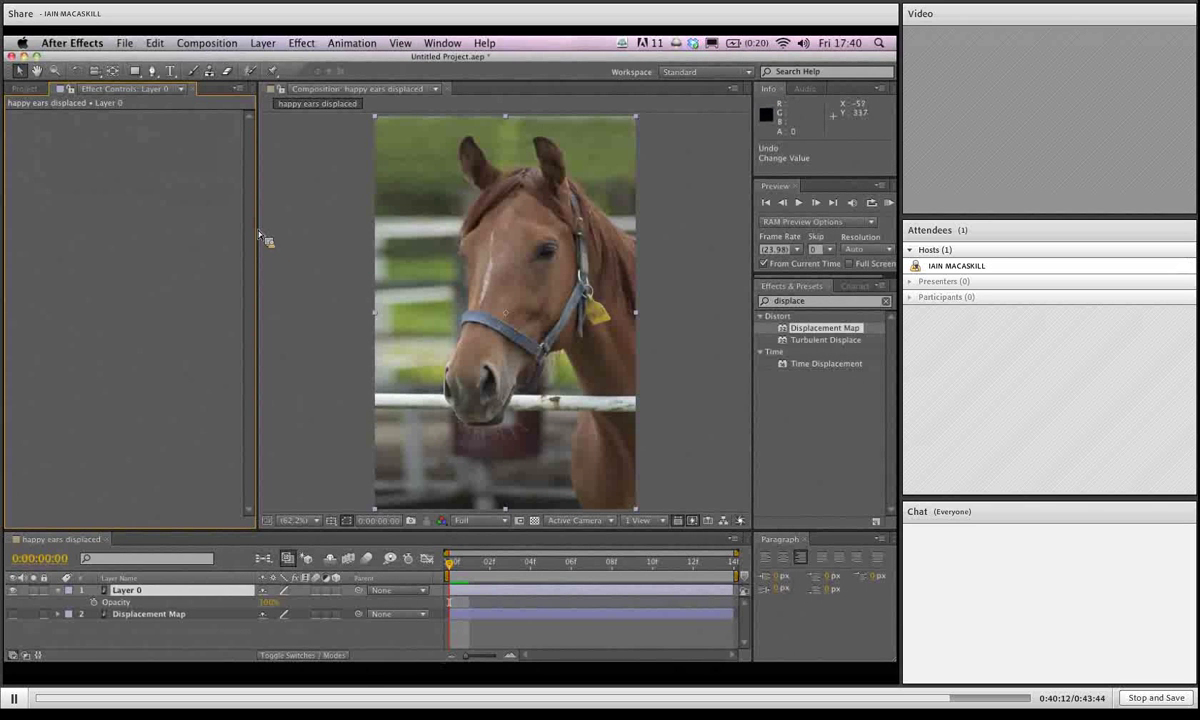
Reapply Displacement Map to Layer 0 and set its map layer to 2. Displacement Map.
{"action": "left_click_drag", "start_coordinate": [263, 240], "coordinate": [175, 622]}
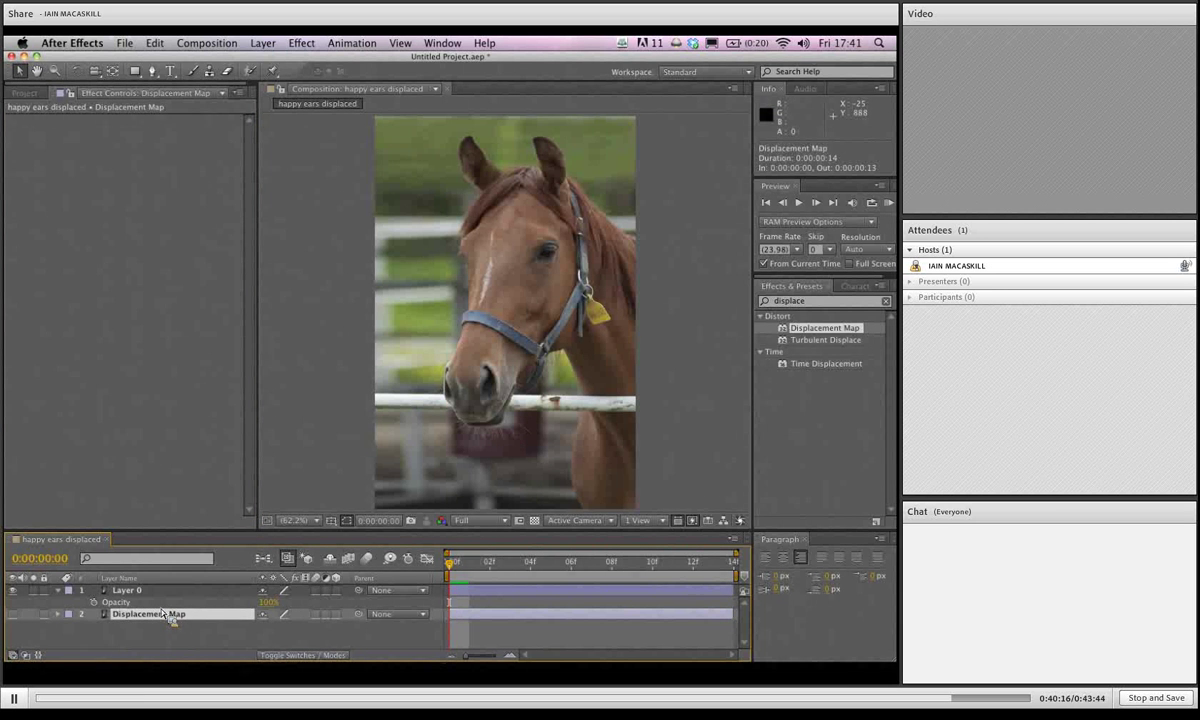
{"action": "left_click", "coordinate": [158, 591]}
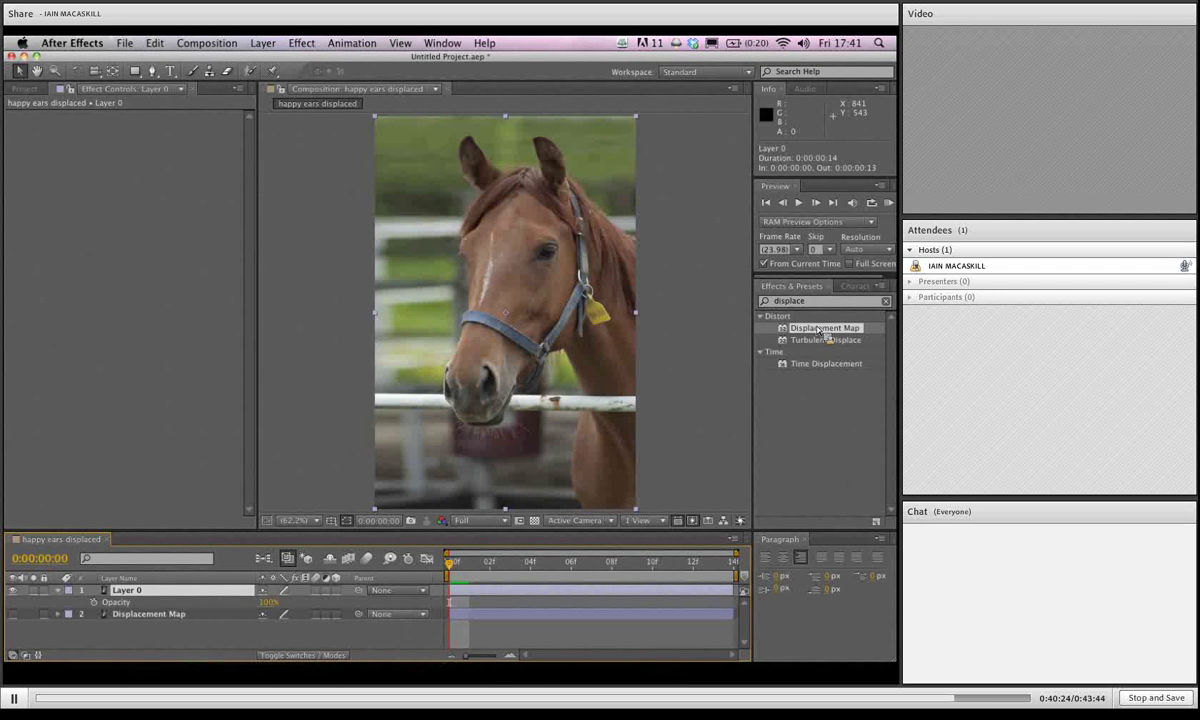
{"action": "double_click", "coordinate": [818, 329]}
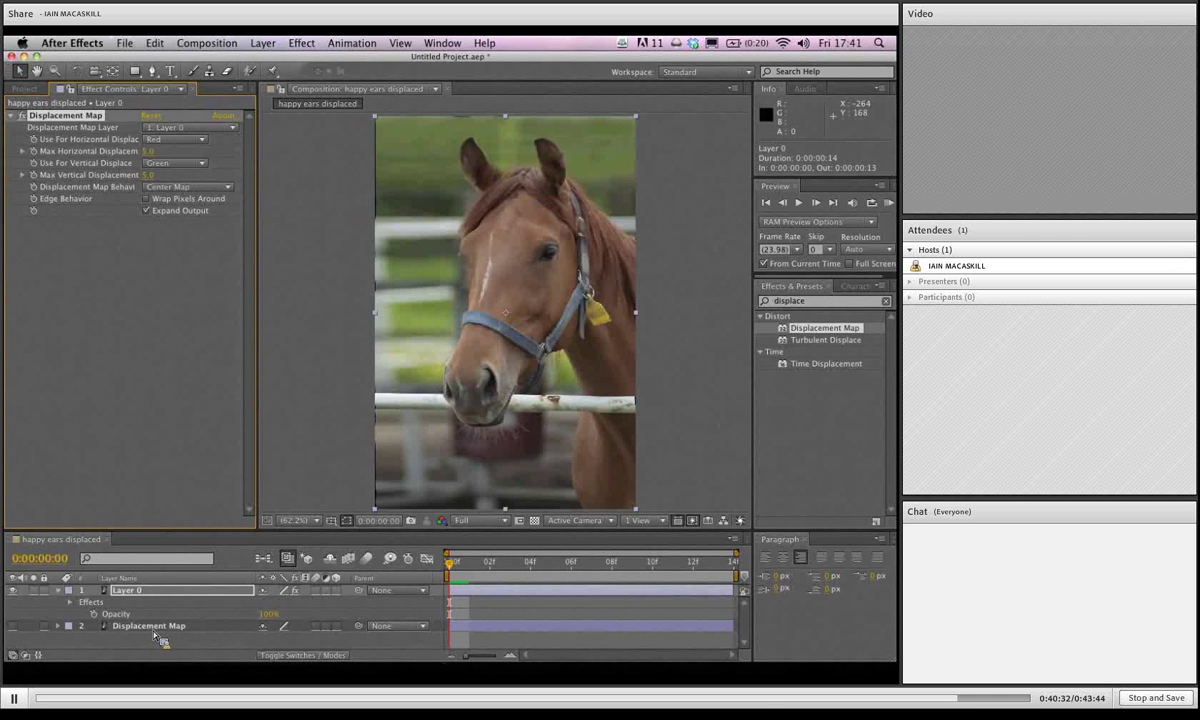
{"action": "left_click", "coordinate": [218, 127]}
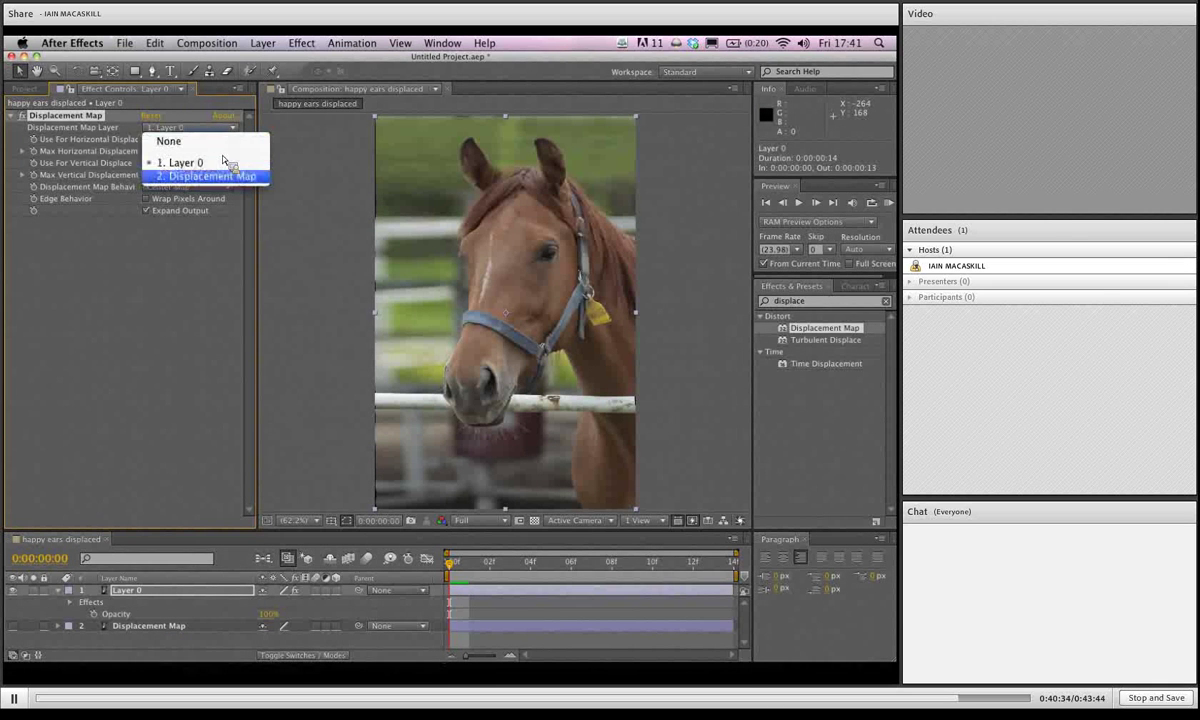
{"action": "left_click", "coordinate": [220, 177]}
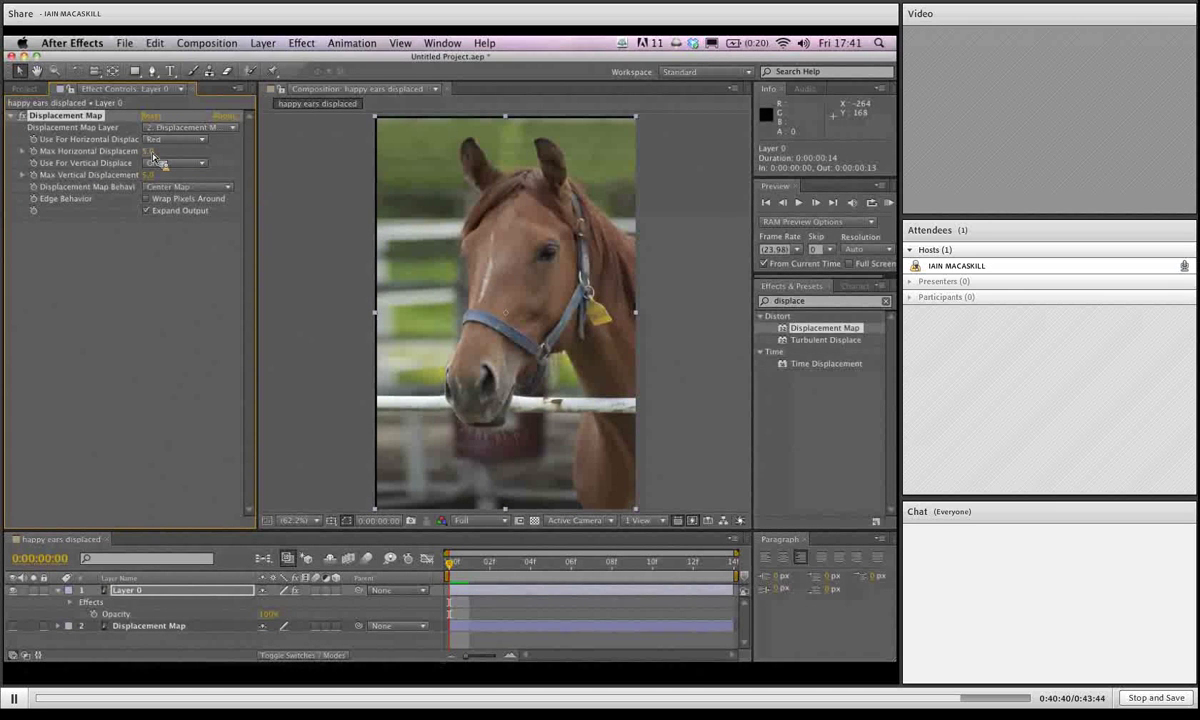
Try several horizontal displacement values, then settle on 0.0 horizontal and 5.0 vertical at frame 0.
{"action": "left_click_drag", "start_coordinate": [152, 158], "coordinate": [148, 179]}
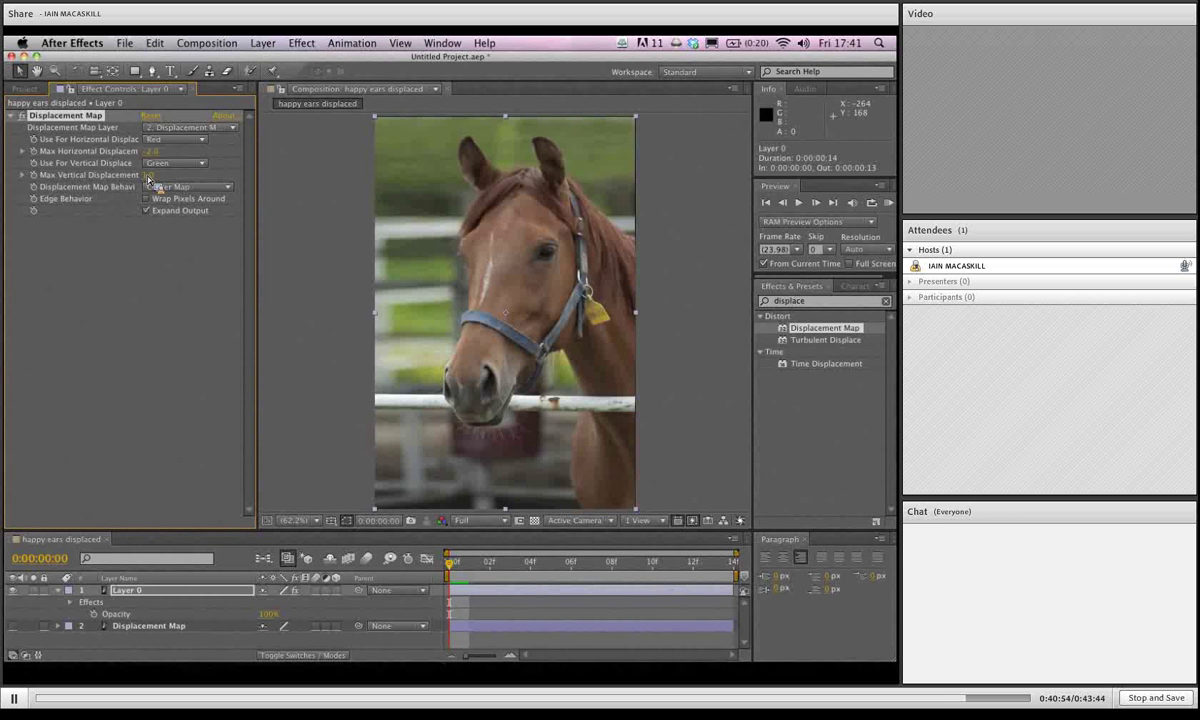
{"action": "left_click_drag", "start_coordinate": [148, 179], "coordinate": [147, 178]}
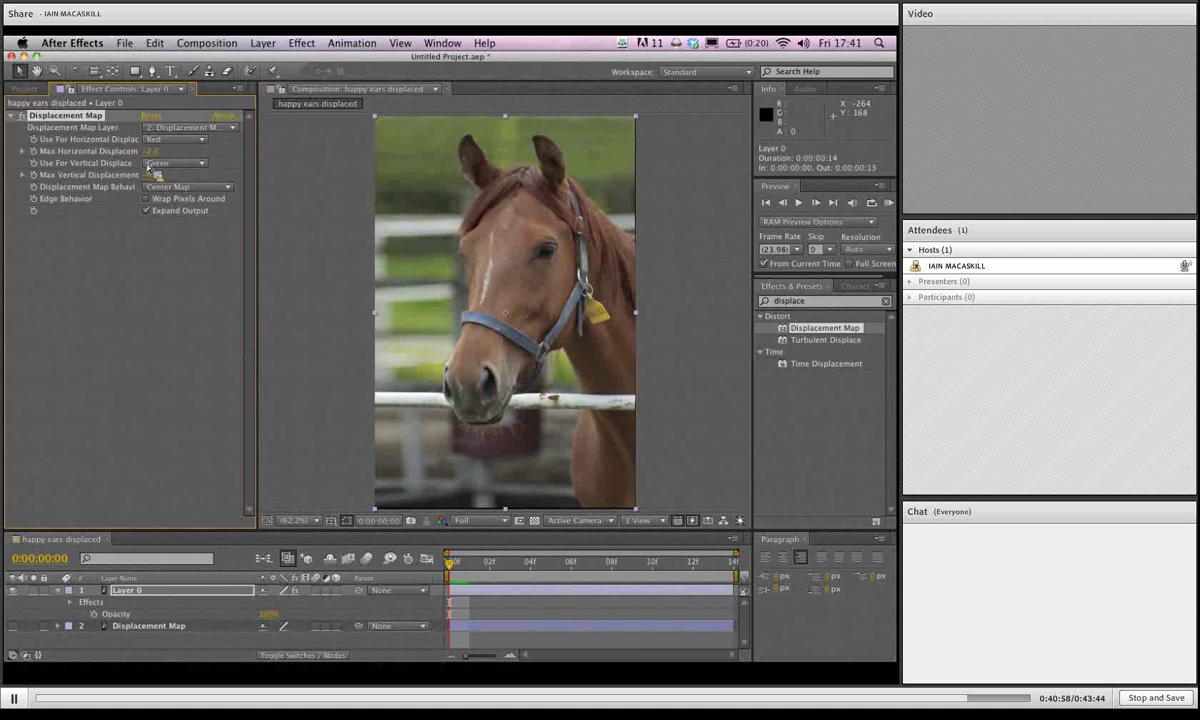
{"action": "key", "text": "super+z"}
{"action": "key", "text": "super+z"}
{"action": "left_click_drag", "start_coordinate": [162, 155], "coordinate": [134, 131]}
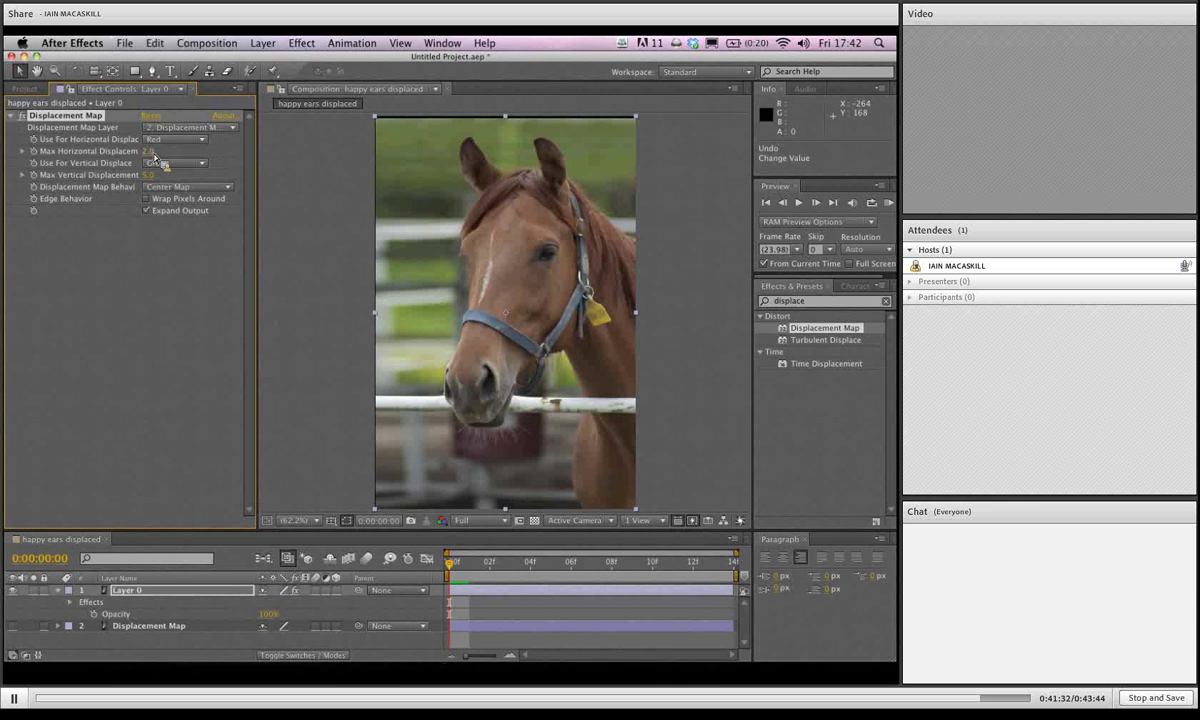
{"action": "left_click_drag", "start_coordinate": [155, 158], "coordinate": [151, 154]}
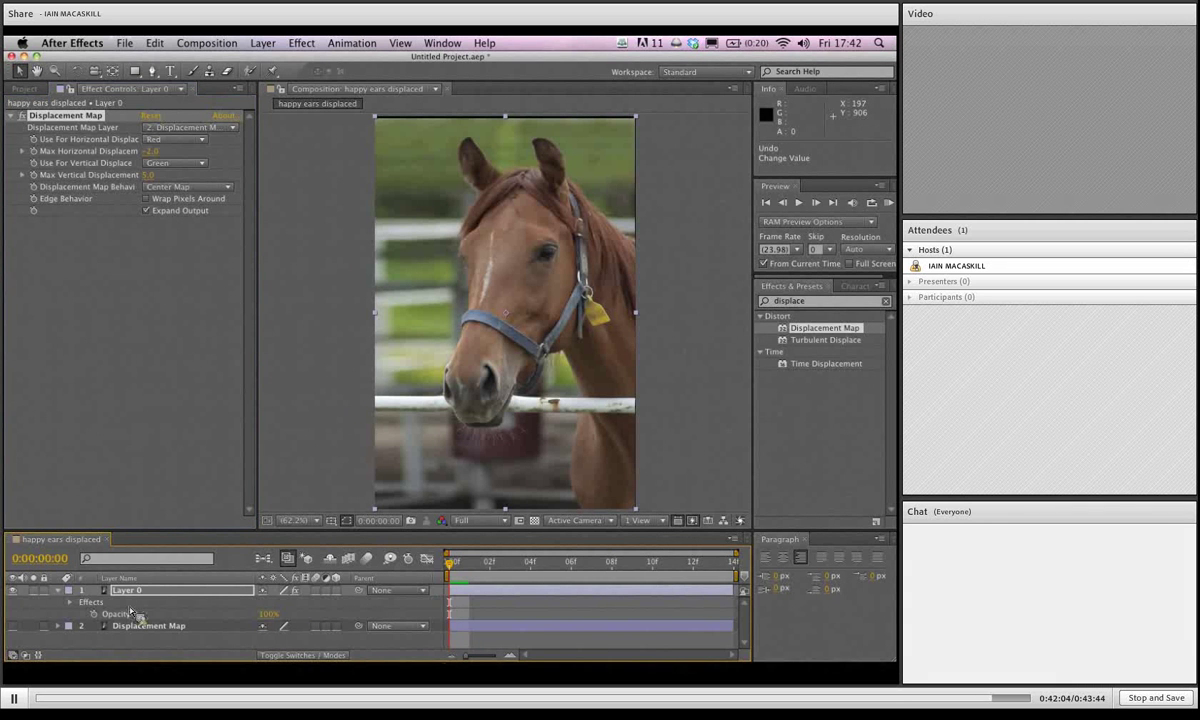
{"action": "mouse_move", "coordinate": [150, 151]}
{"action": "left_mouse_down"}
{"action": "mouse_move", "coordinate": [185, 151]}
{"action": "mouse_move", "coordinate": [152, 155]}
{"action": "left_mouse_up"}
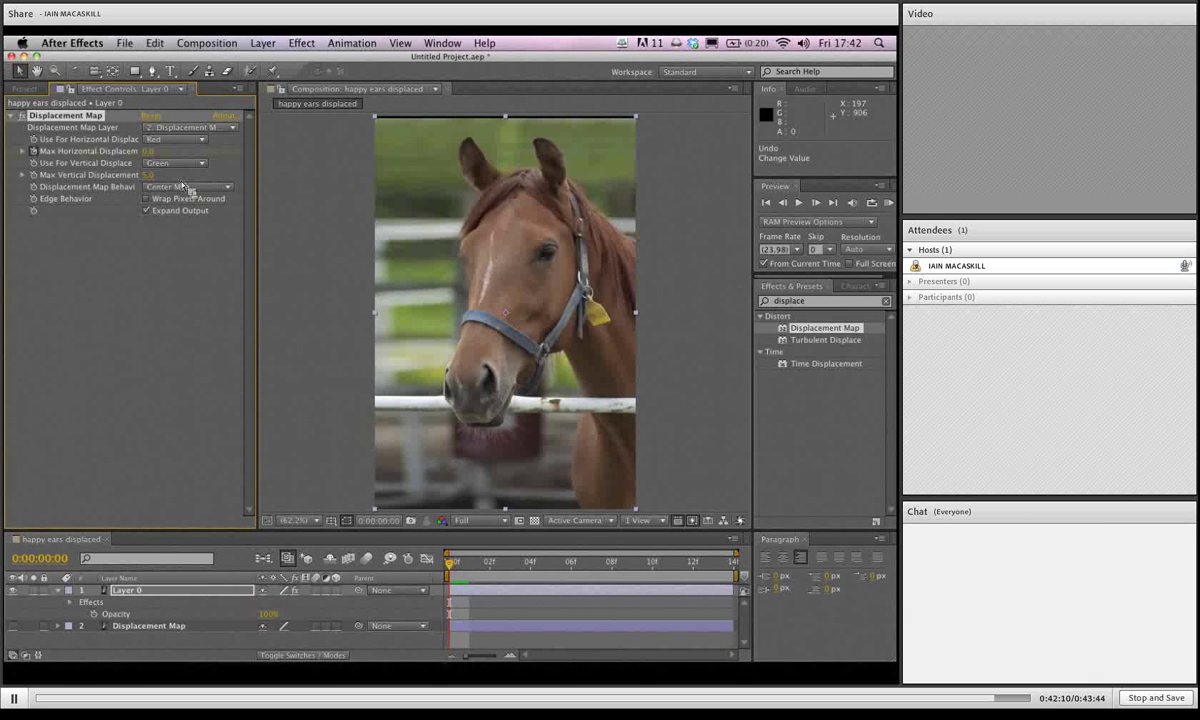
{"action": "key", "text": "space"}
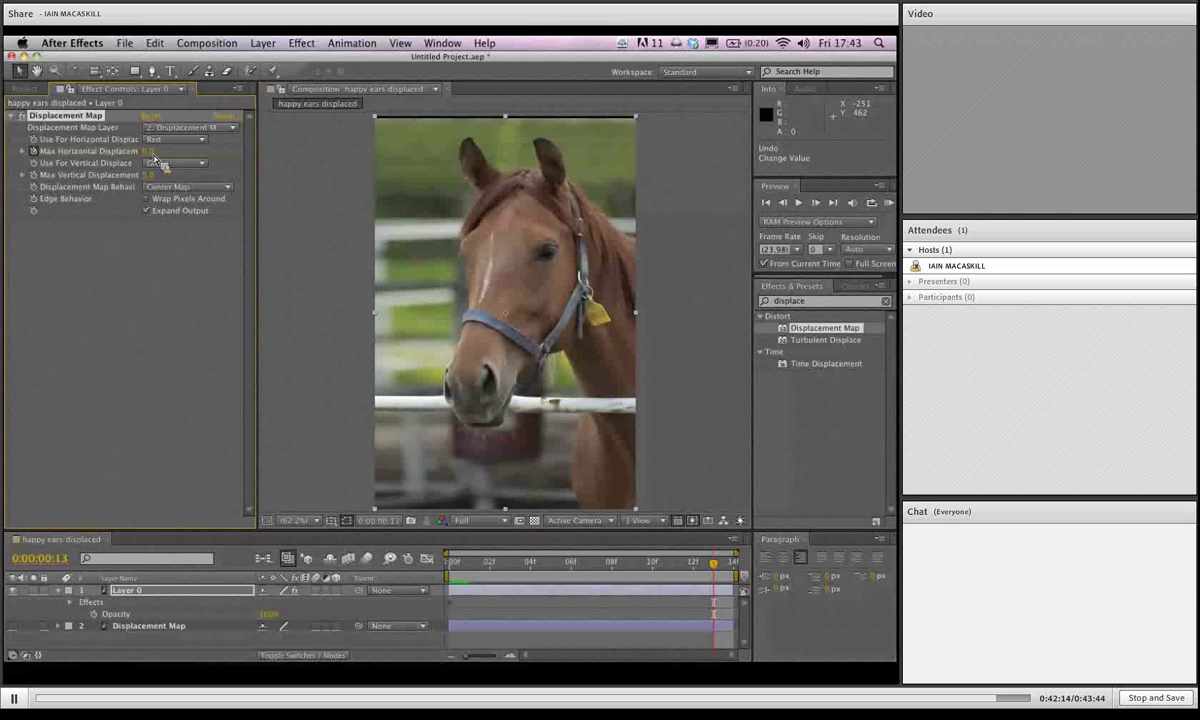
Set Max Horizontal Displacement to 7.0 at frame 13.
{"action": "left_click_drag", "start_coordinate": [158, 161], "coordinate": [155, 157]}
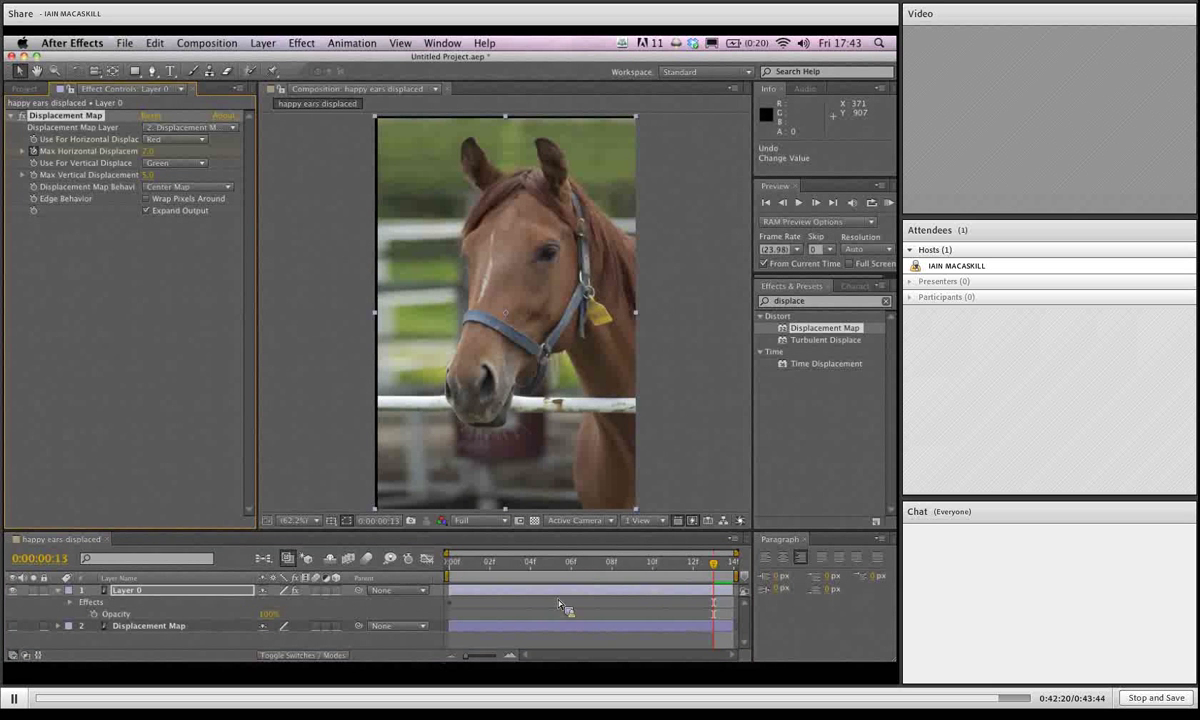
{"action": "left_click", "coordinate": [888, 202]}
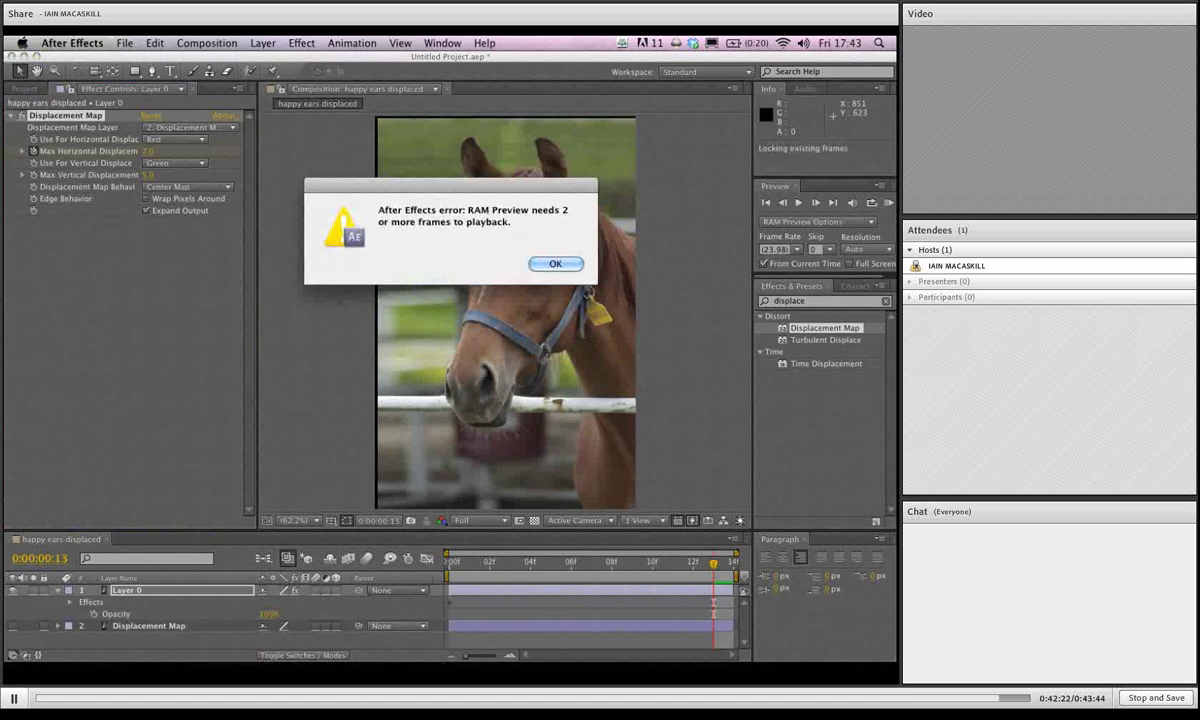
{"action": "left_click", "coordinate": [557, 265]}
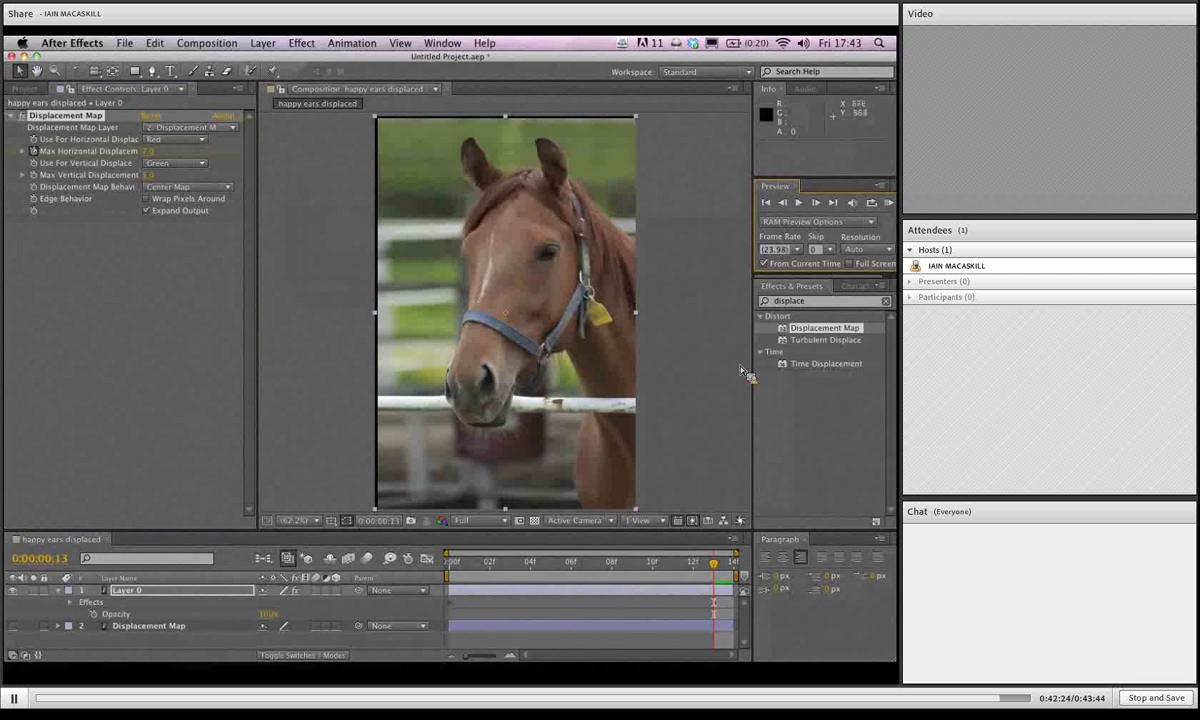
RAM preview the 14-frame displacement animation from frame 0.
{"action": "left_click", "coordinate": [460, 555]}
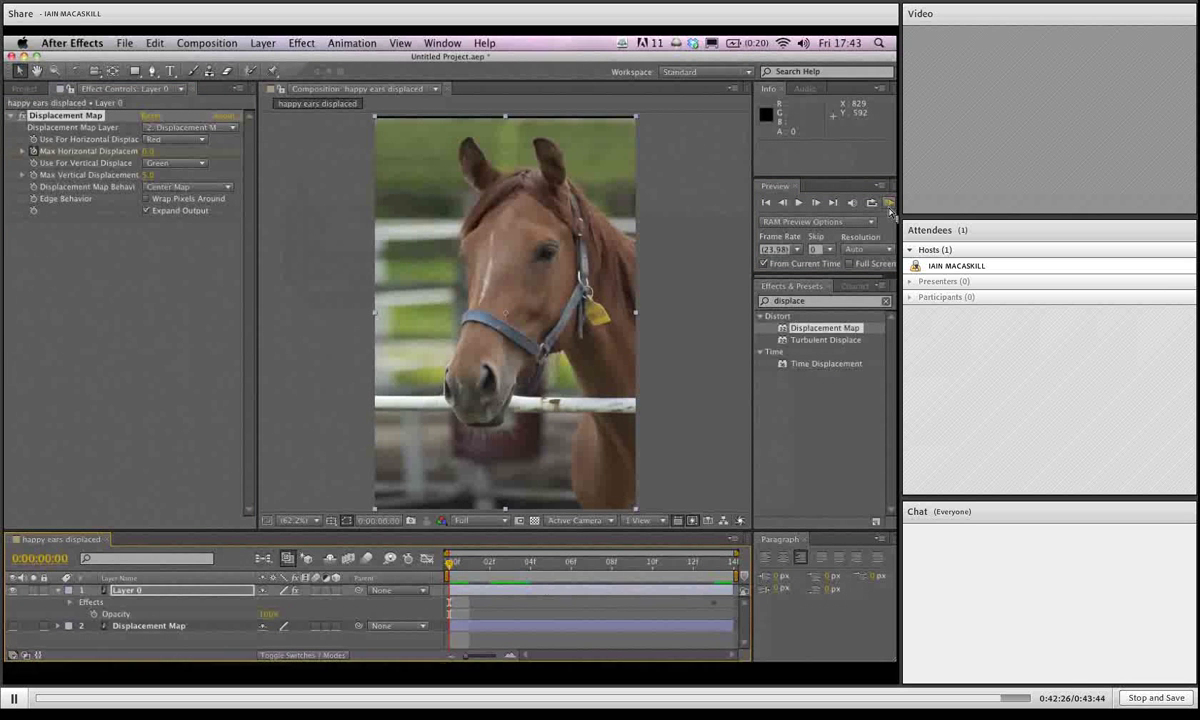
{"action": "key", "text": "KP_0"}
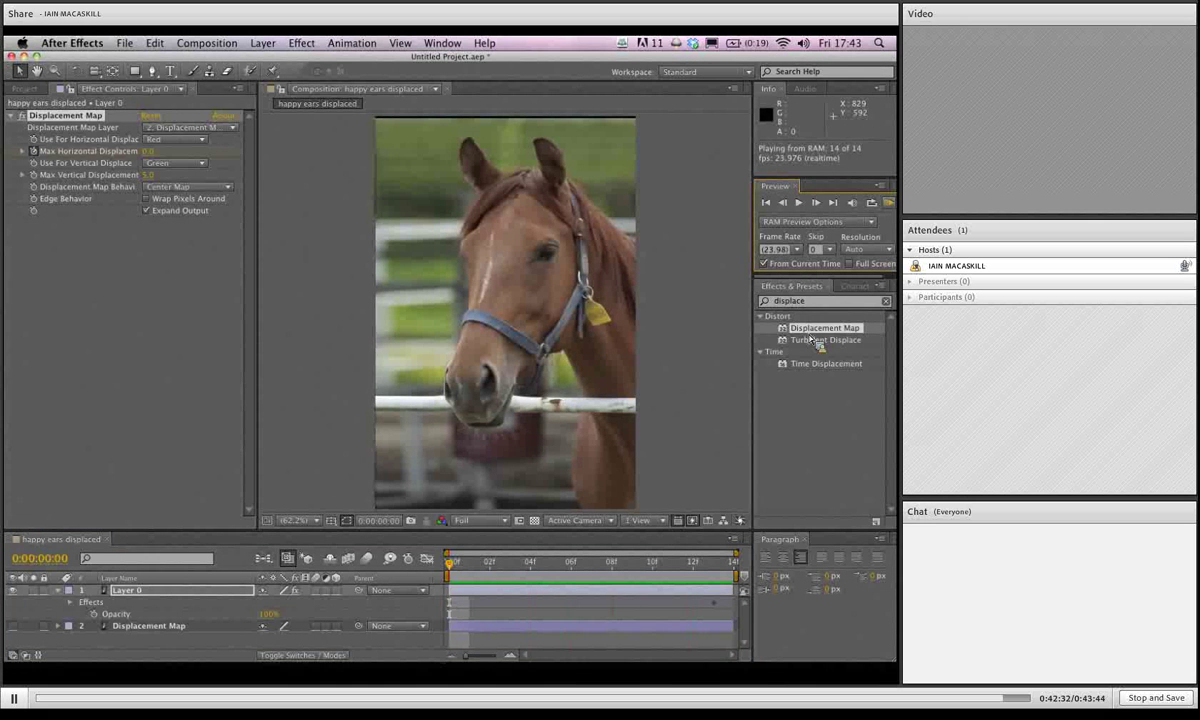
{"action": "key", "text": "super+k"}
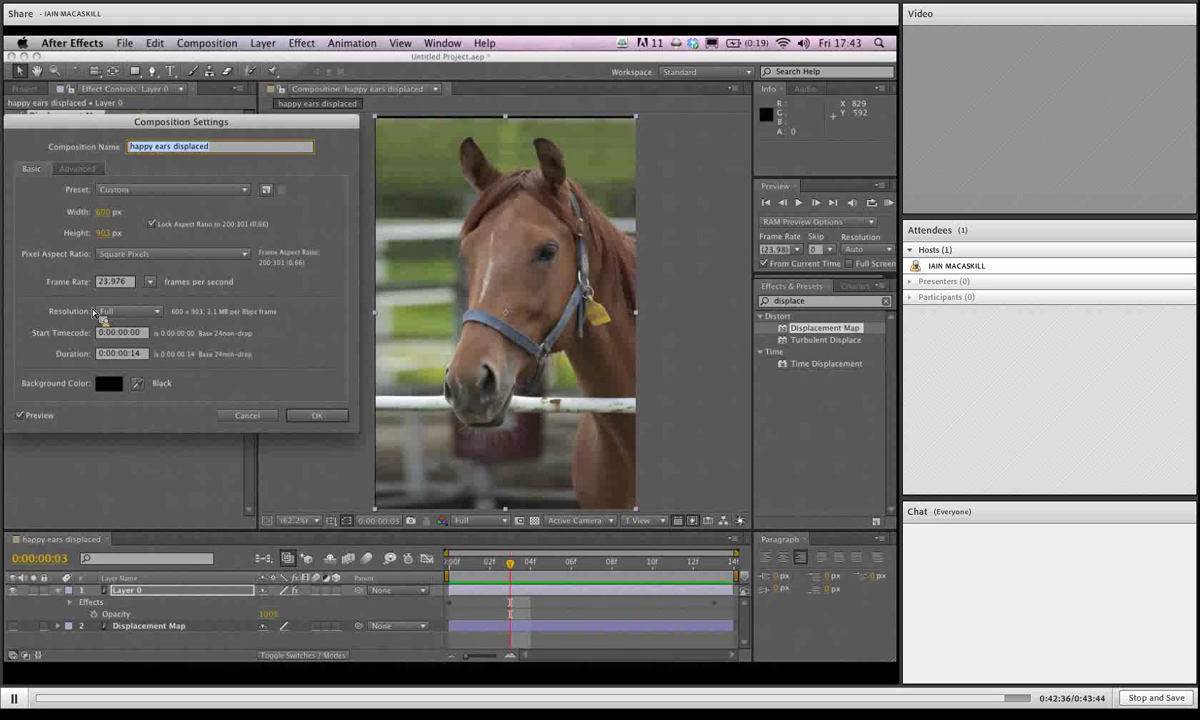
Lengthen the composition duration to about two seconds.
{"action": "left_click", "coordinate": [120, 333]}
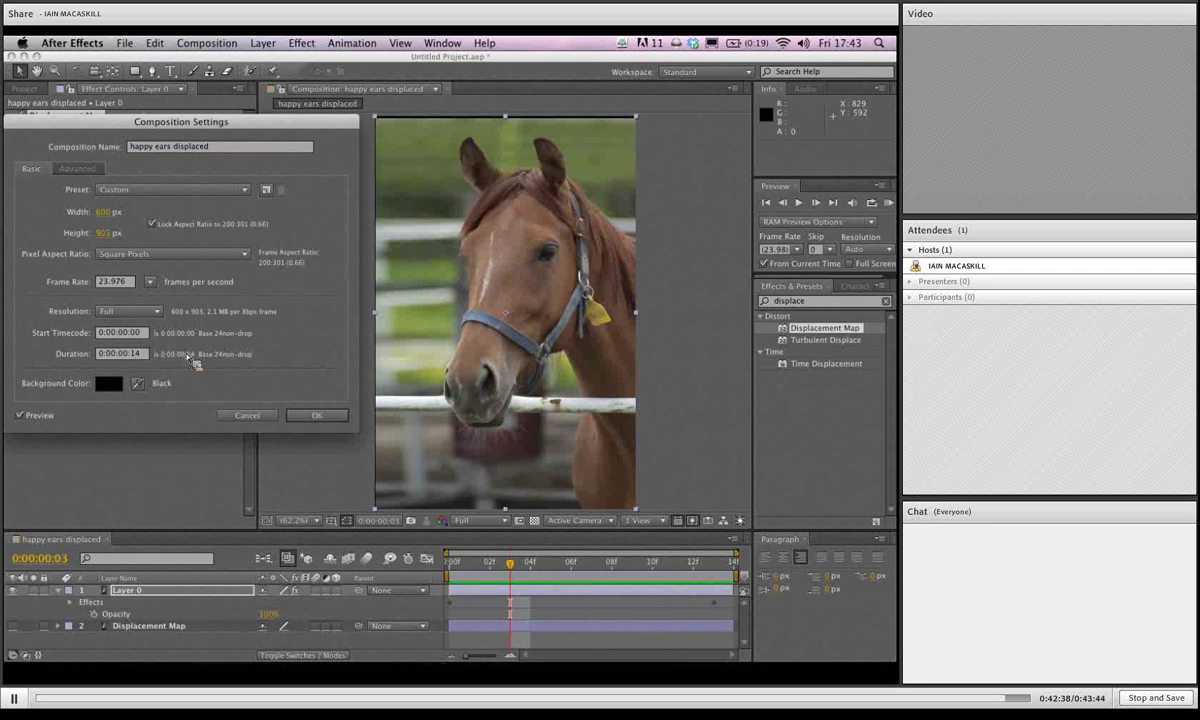
{"action": "left_click", "coordinate": [137, 357]}
{"action": "key", "text": "Return"}
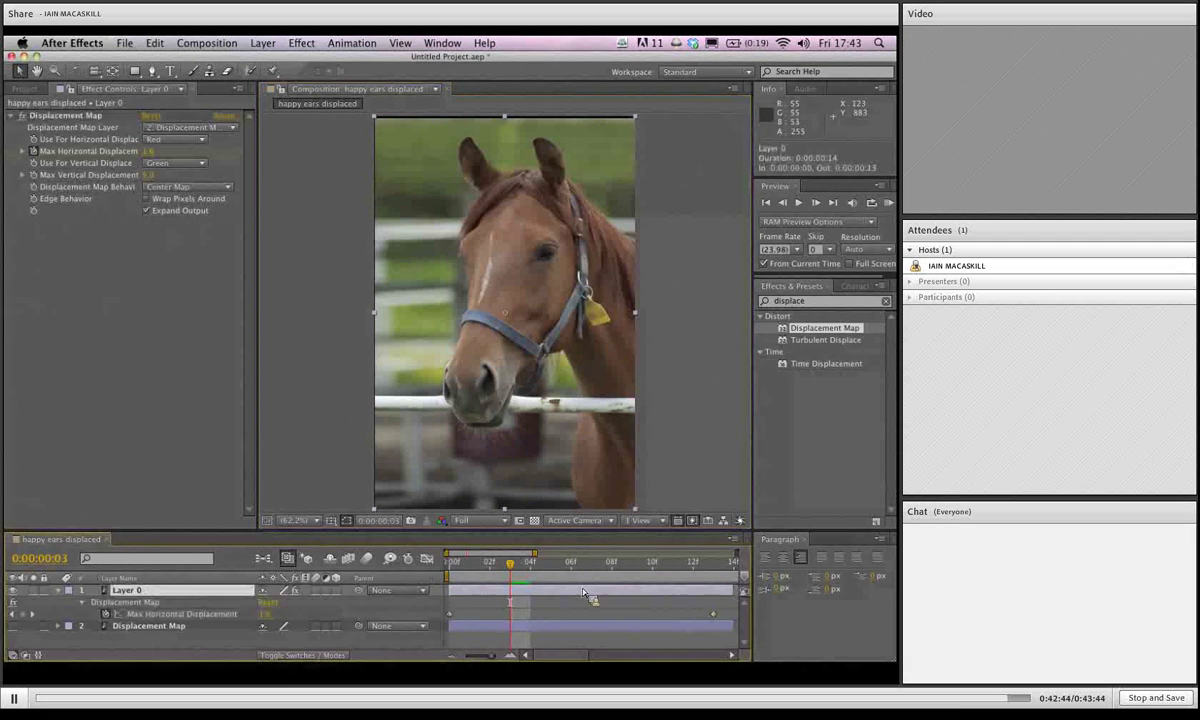
Extend Layer 0 to the new end and move the last displacement keyframe to 0:00:02:00.
{"action": "key", "text": "u"}
{"action": "left_click_drag", "start_coordinate": [488, 655], "coordinate": [482, 660]}
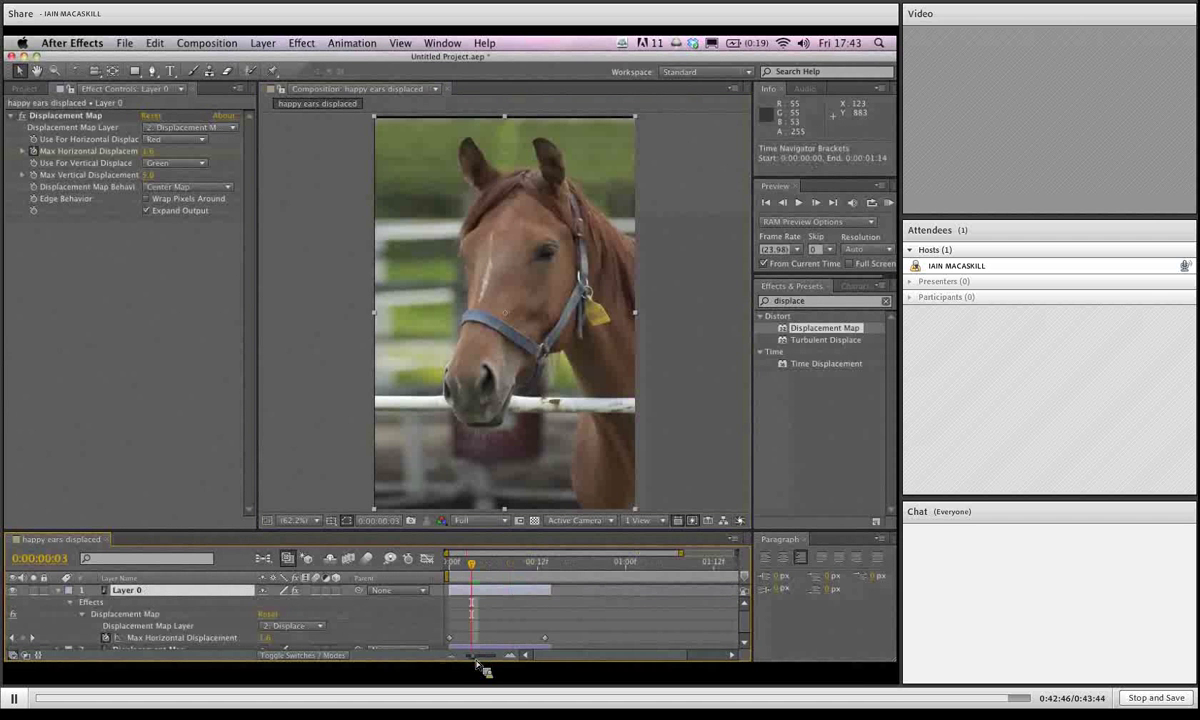
{"action": "key", "text": "equal"}
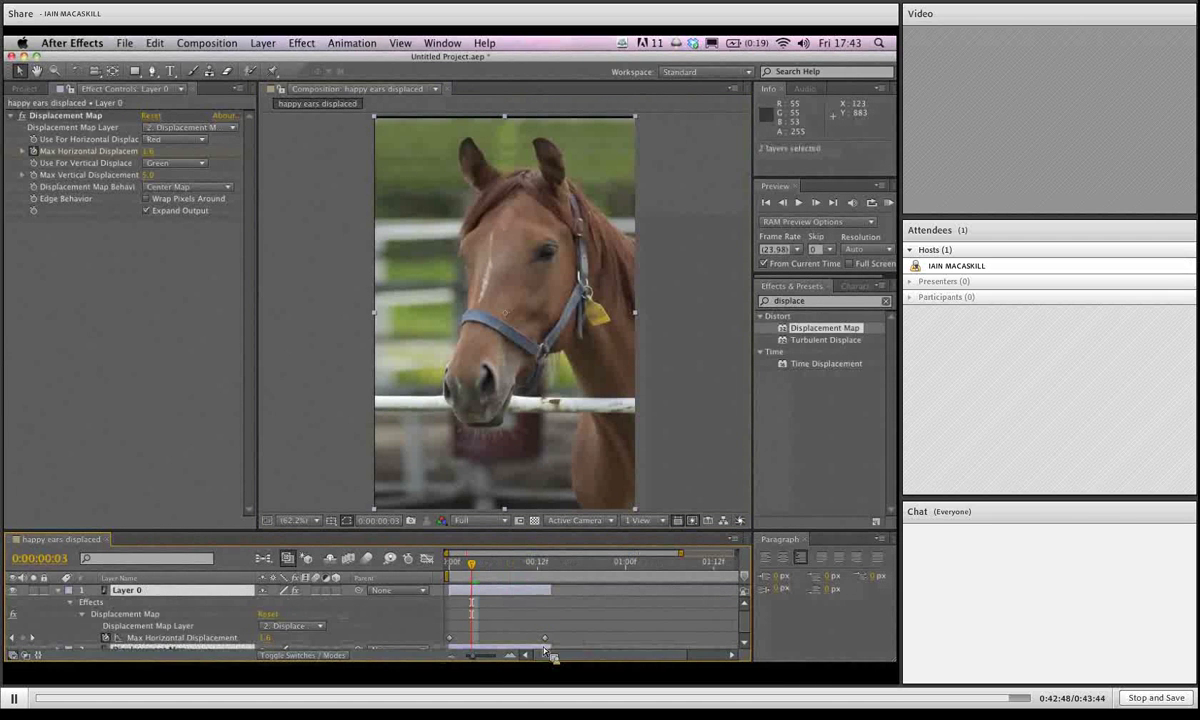
{"action": "left_click_drag", "start_coordinate": [550, 590], "coordinate": [724, 580]}
{"action": "left_click_drag", "start_coordinate": [544, 637], "coordinate": [720, 637]}
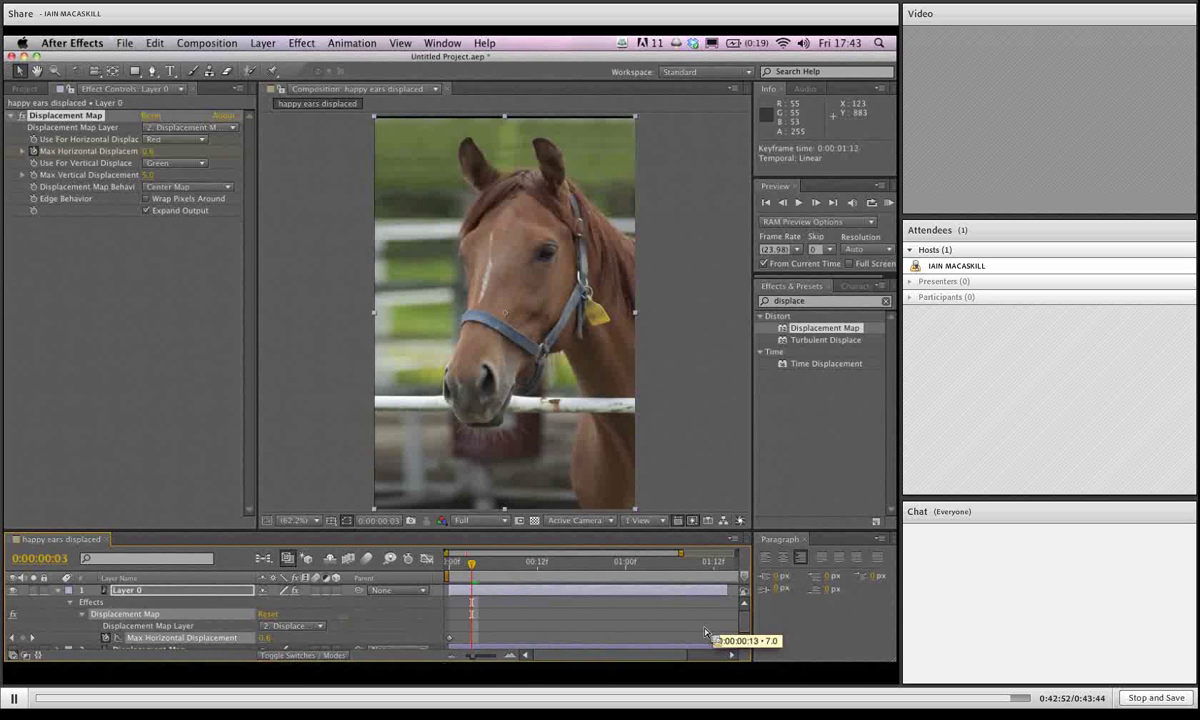
{"action": "left_click", "coordinate": [733, 598]}
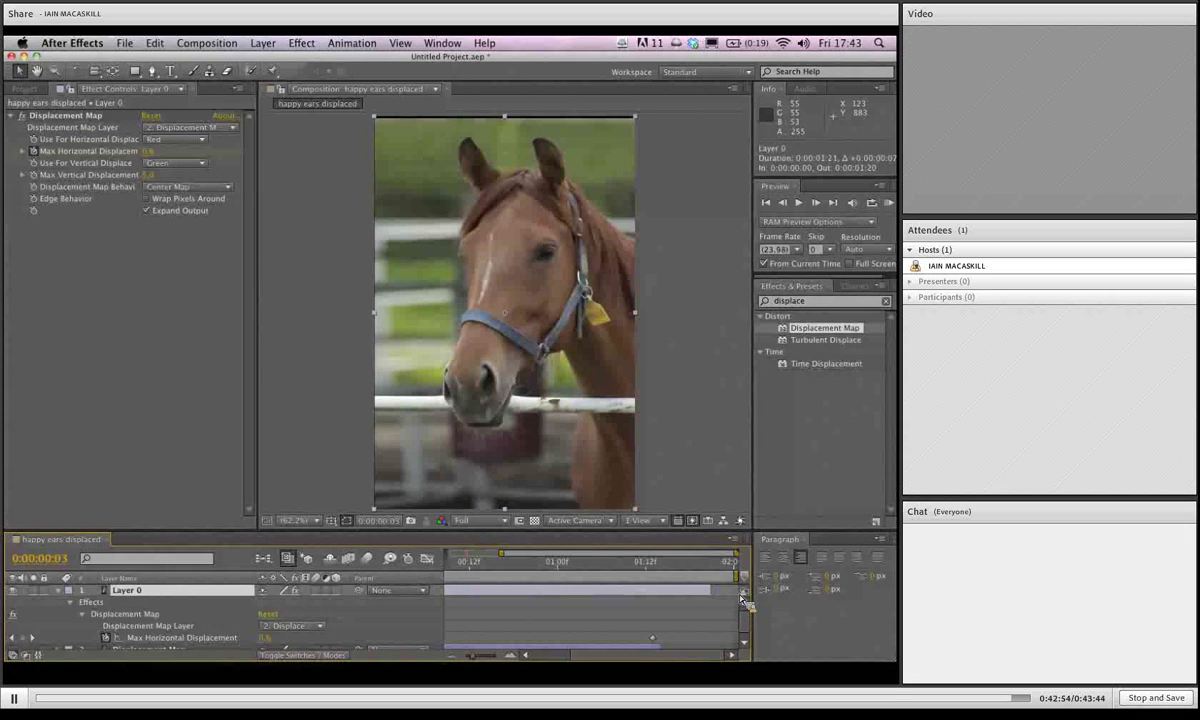
{"action": "left_click", "coordinate": [677, 651]}
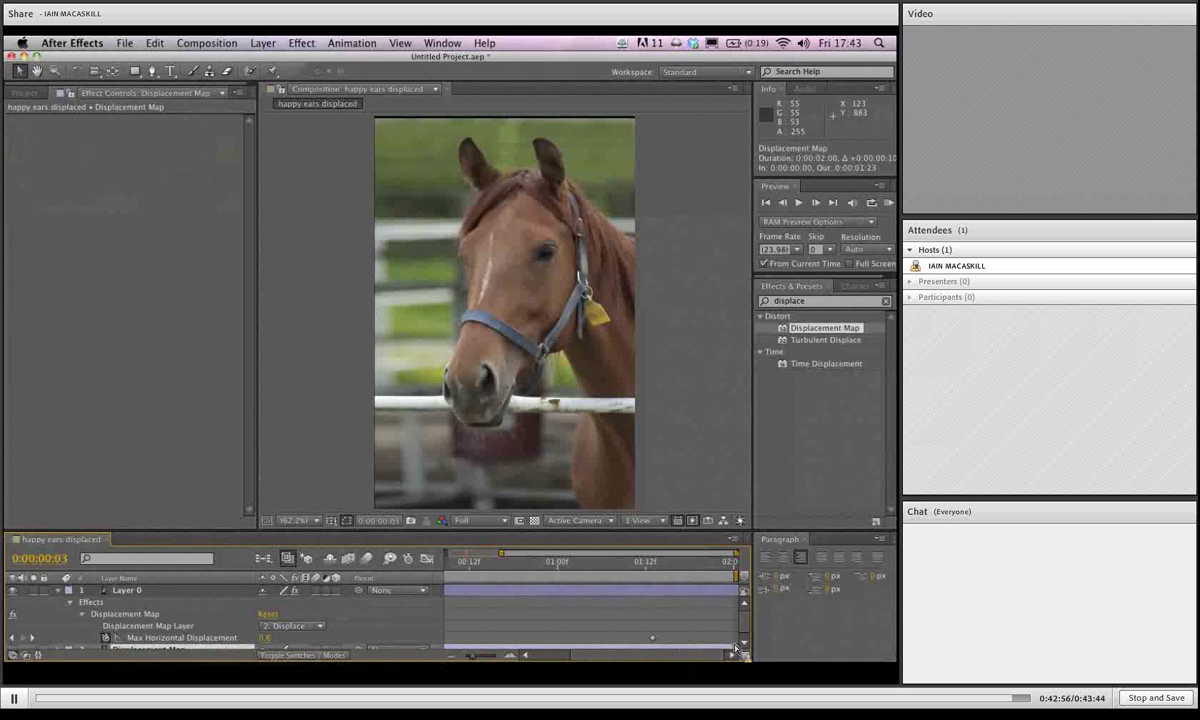
{"action": "left_click_drag", "start_coordinate": [652, 637], "coordinate": [702, 638]}
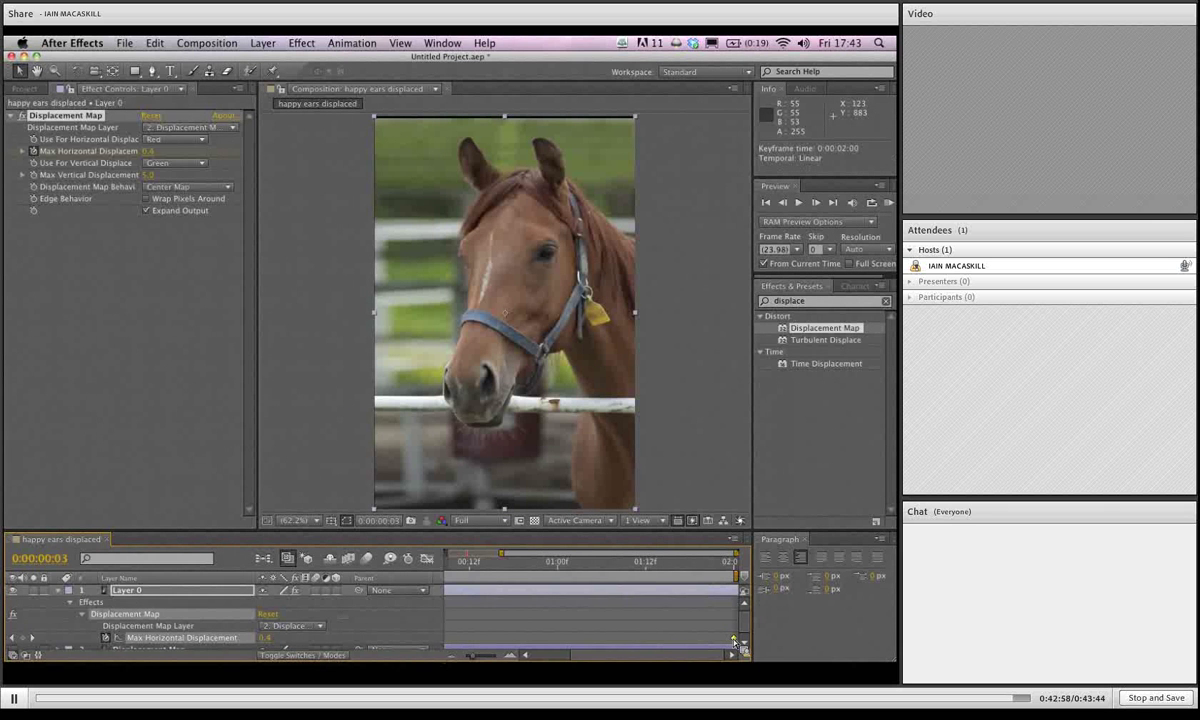
RAM preview all 26 frames of the lengthened animation.
{"action": "key", "text": "Page_Up"}
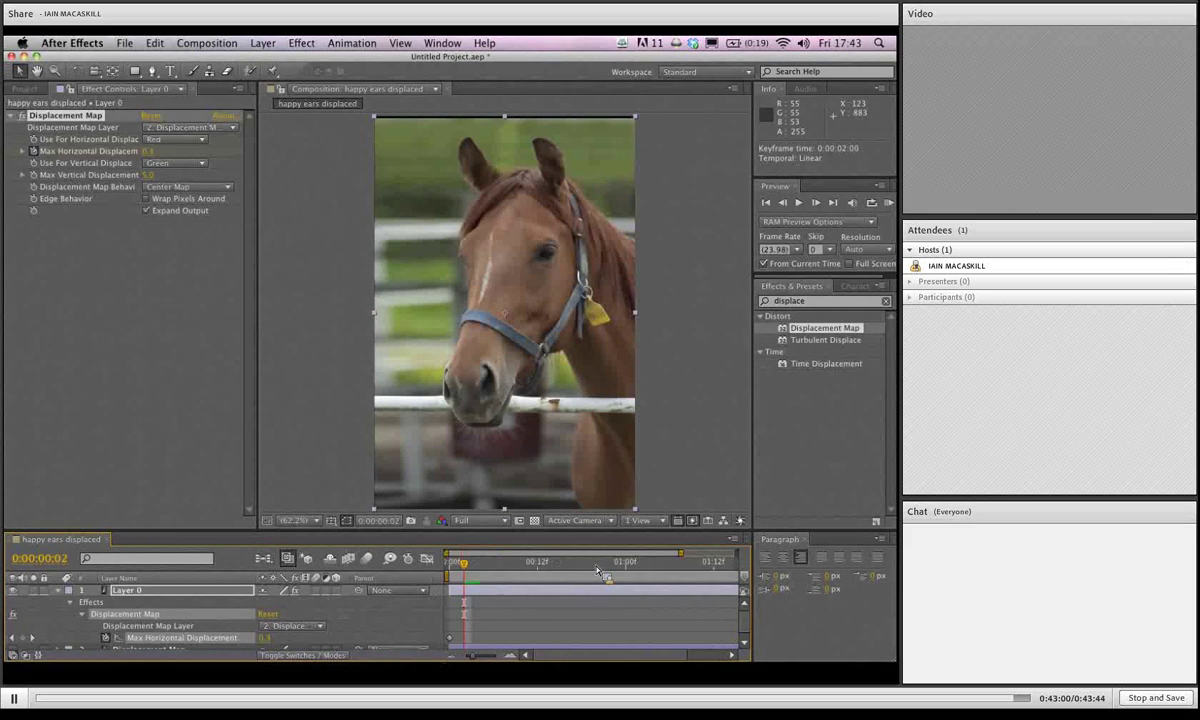
{"action": "key", "text": "KP_0"}
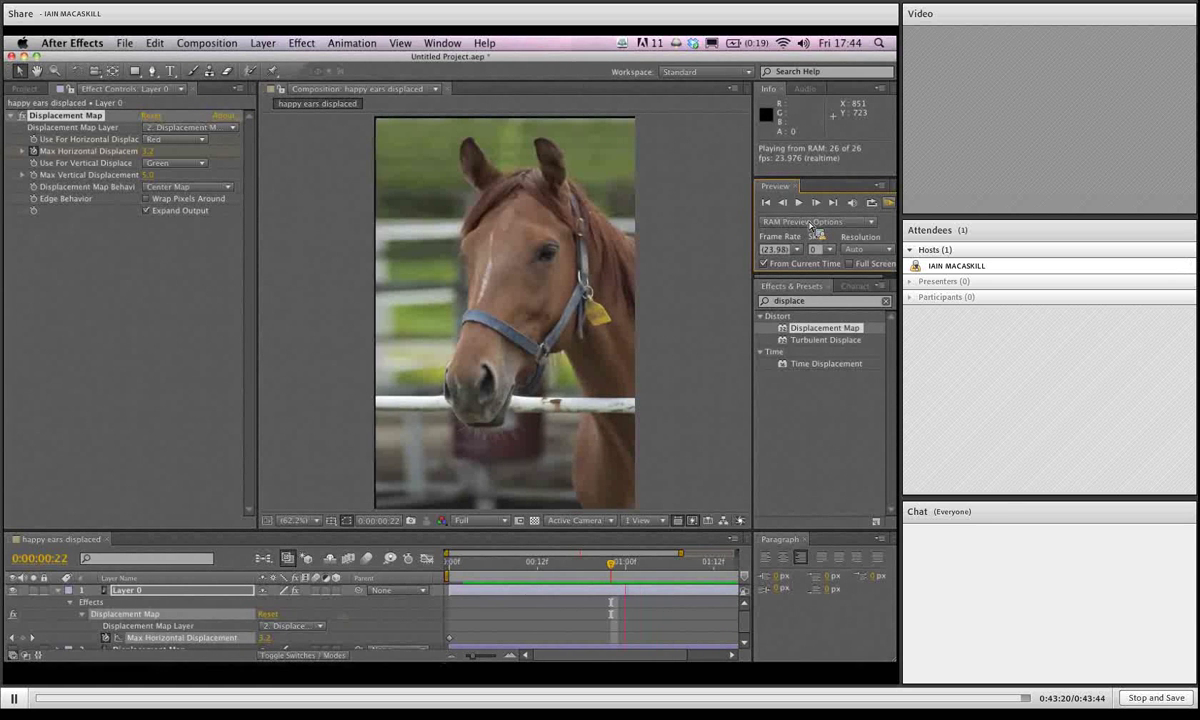
{"action": "key", "text": "space"}
{"action": "left_click", "coordinate": [458, 386]}
Scale Layer 0 to 186% so the horse's head fills the frame, undoing the accidental move.
{"action": "key", "text": "s"}
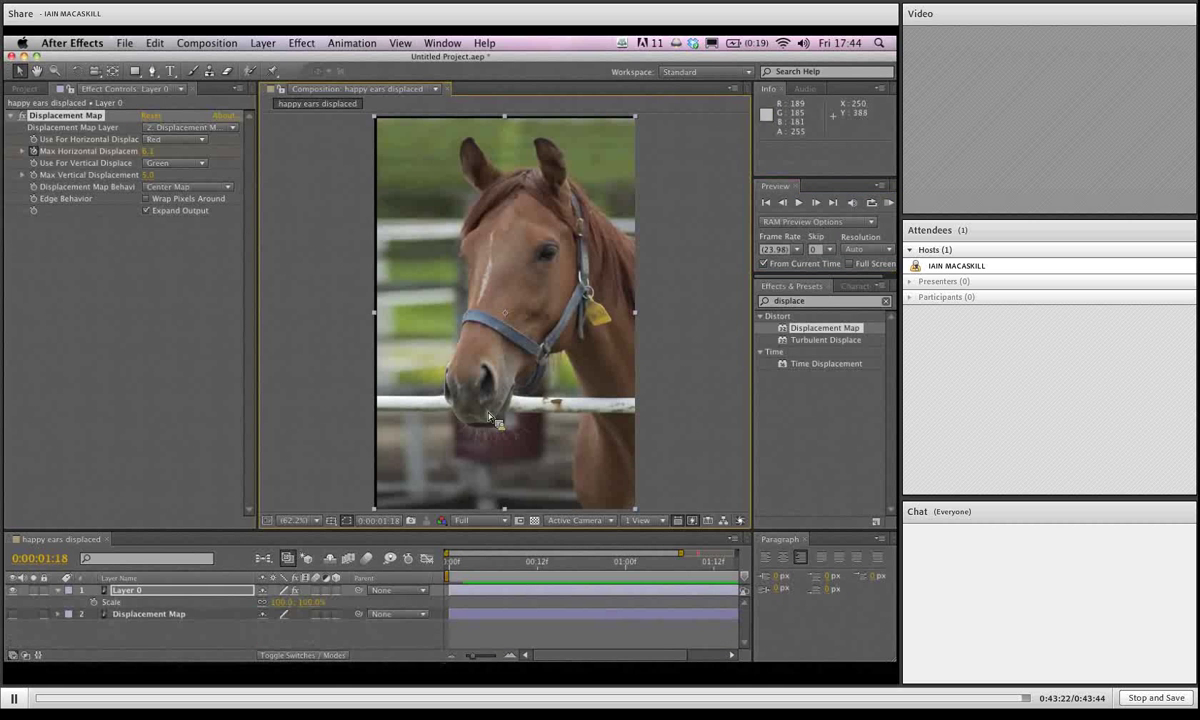
{"action": "left_click_drag", "start_coordinate": [285, 602], "coordinate": [565, 358]}
{"action": "key", "text": "super+z"}
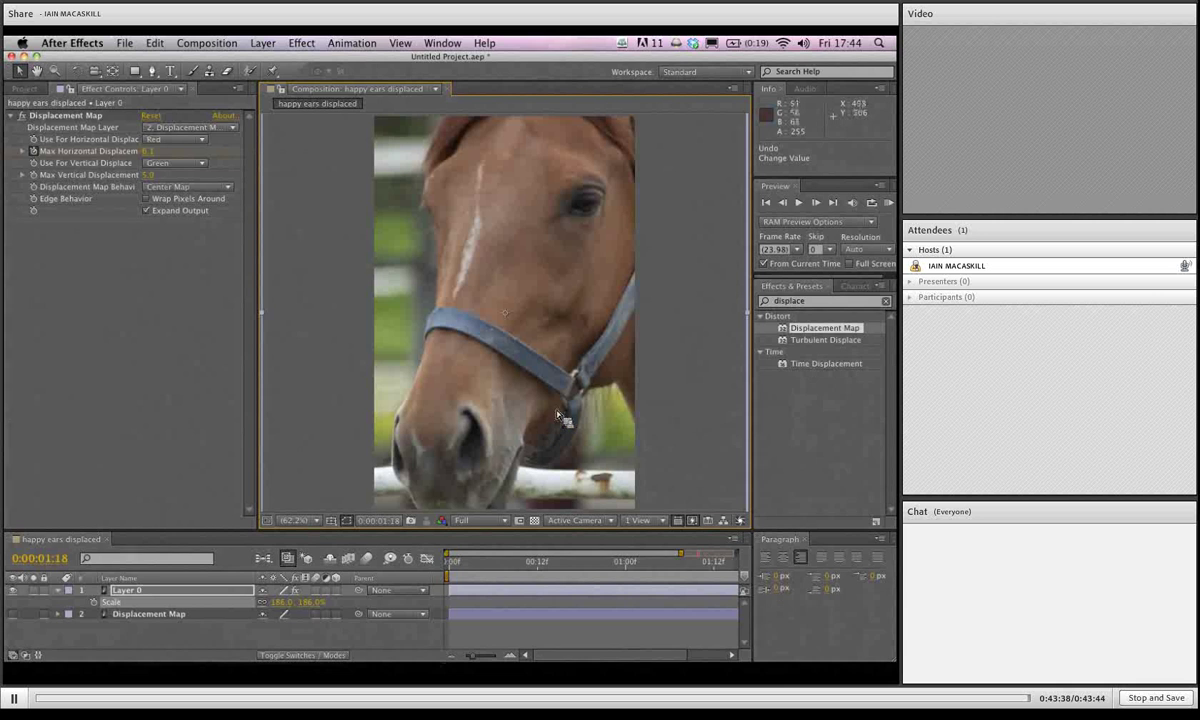
{"action": "mouse_move", "coordinate": [563, 672]}
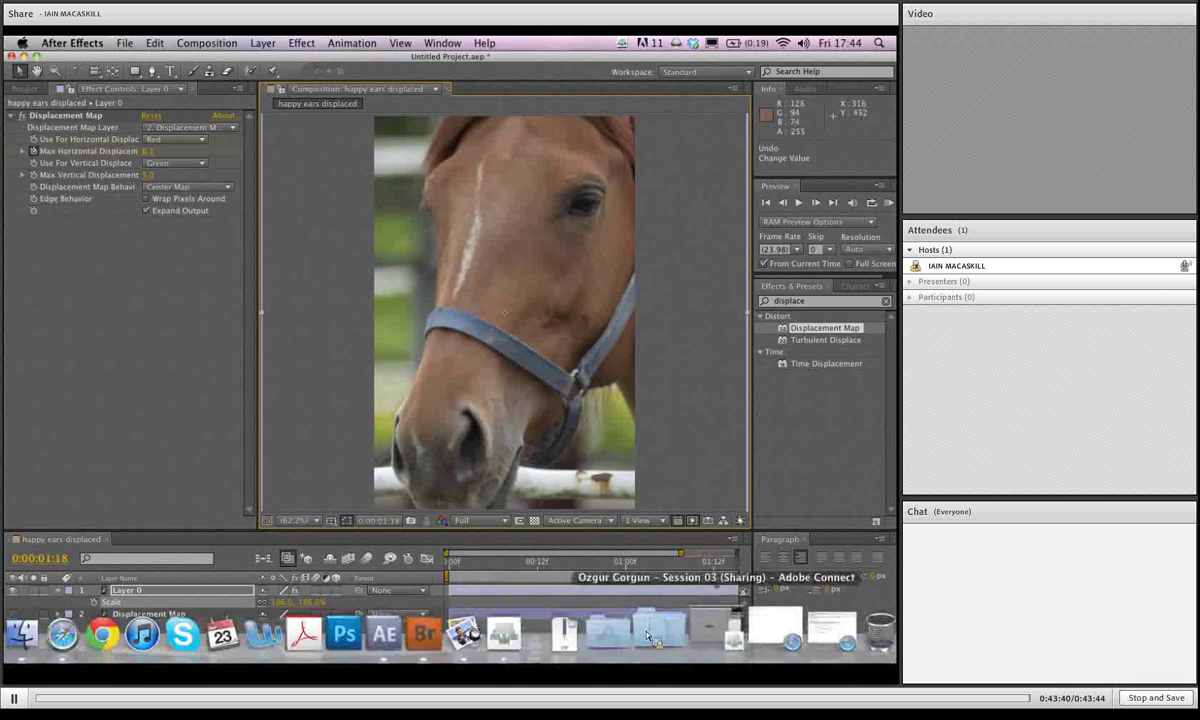